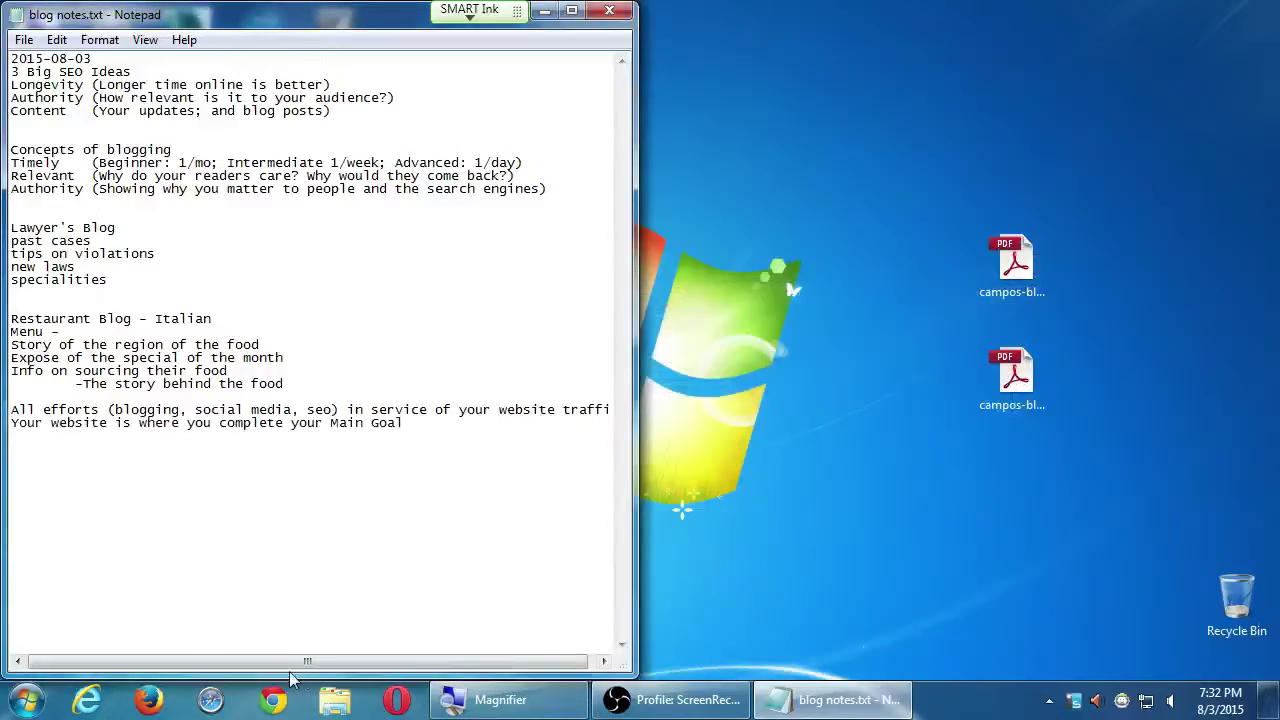
- Launch Google Chrome from the taskbar, leaving the Notepad blog notes open
click(272, 699)
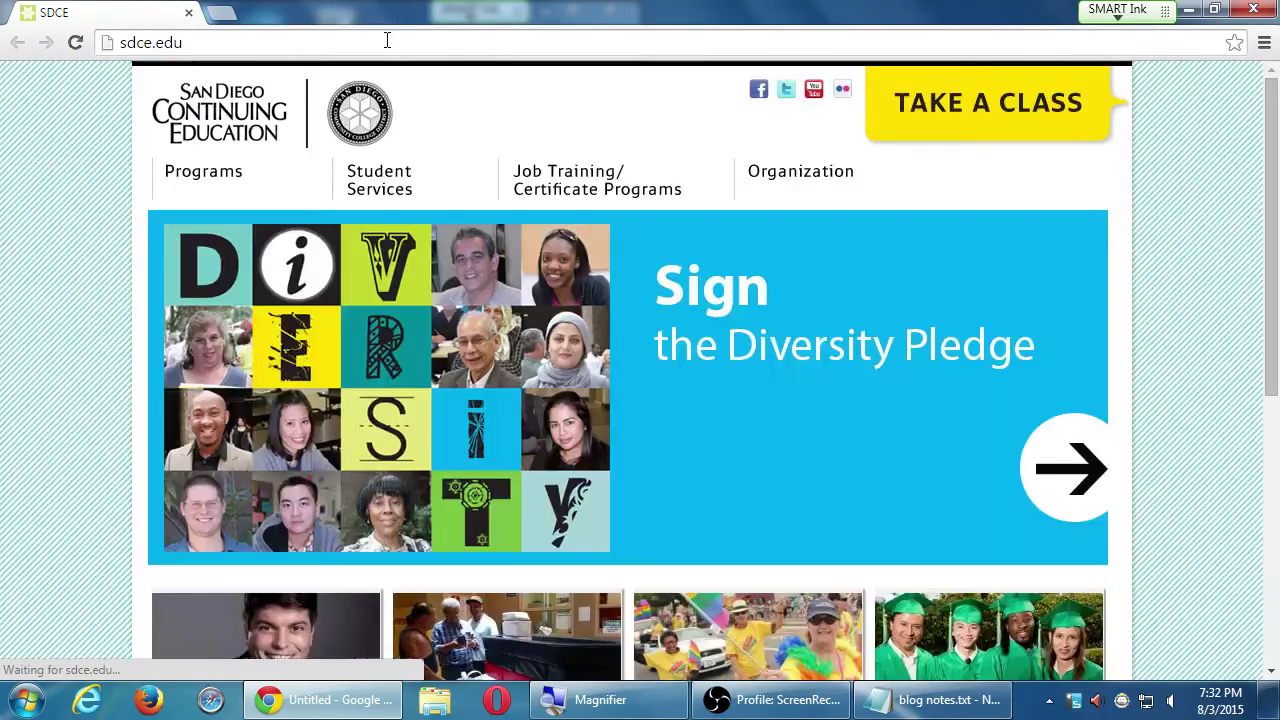
click(386, 40)
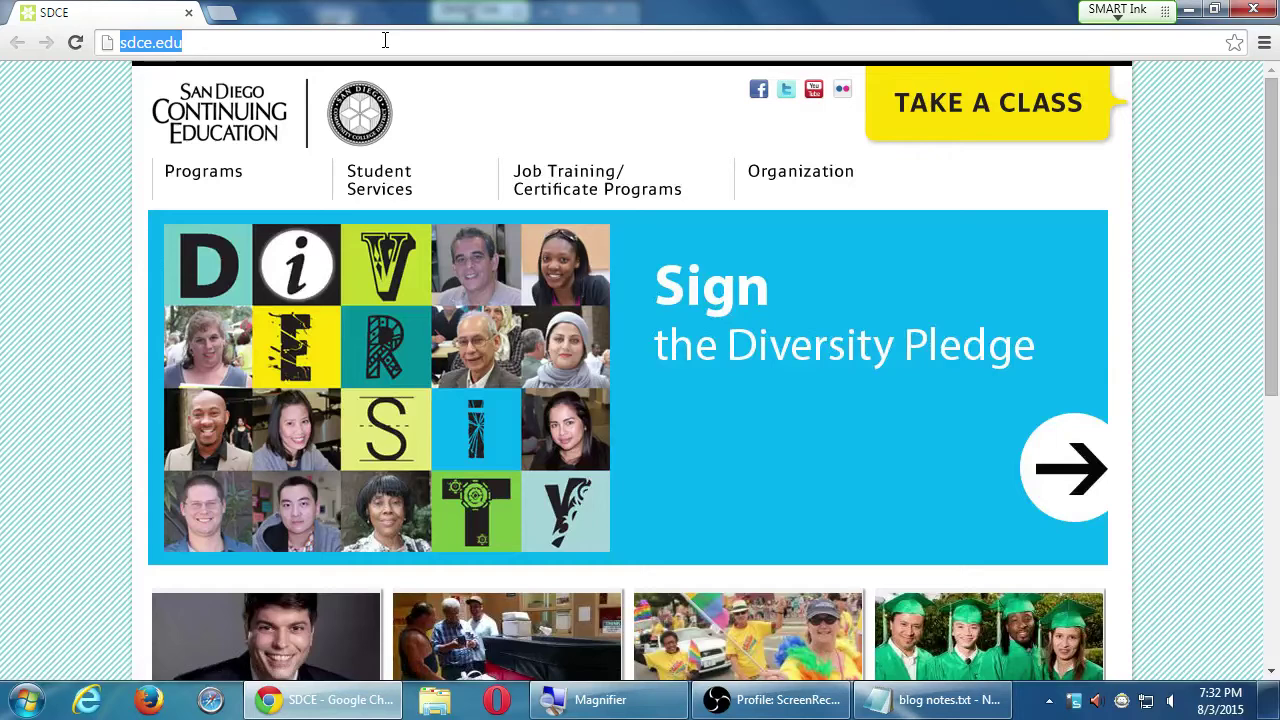
text(aqui)
key(Return)
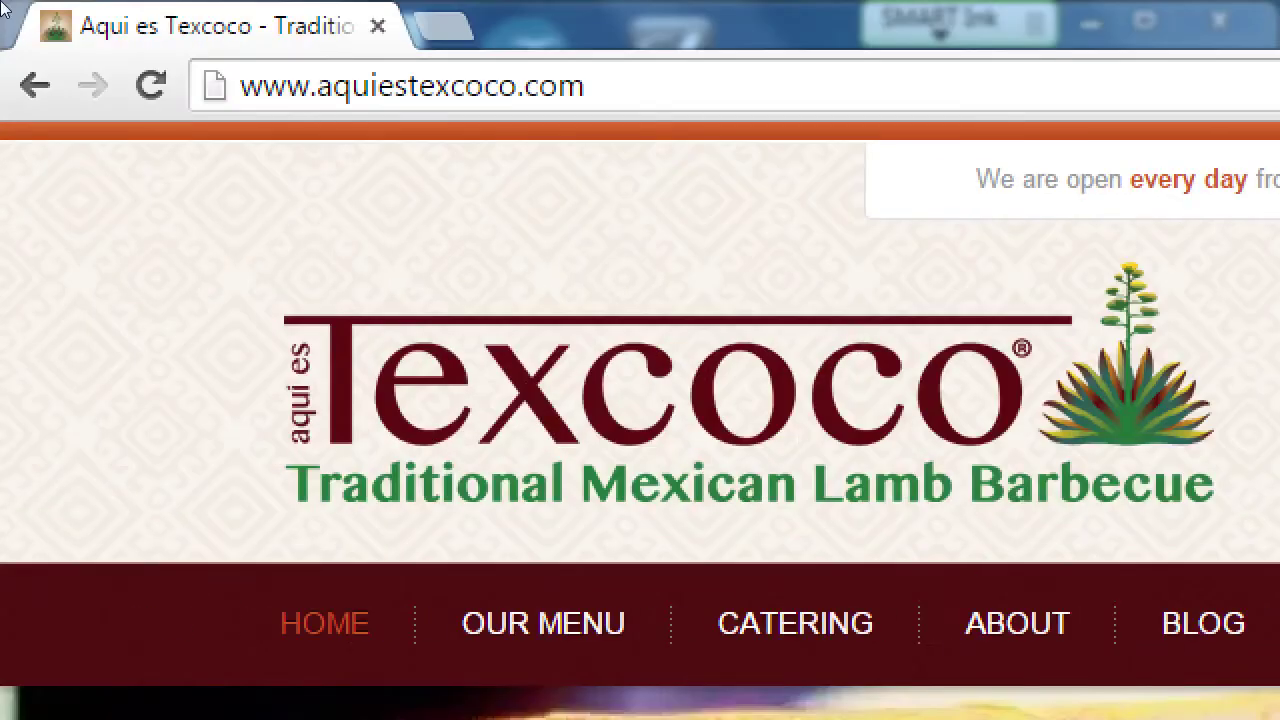
- Append '/blog' to the Texcoco address without loading it
click(168, 33)
key(End)
text(/blog)
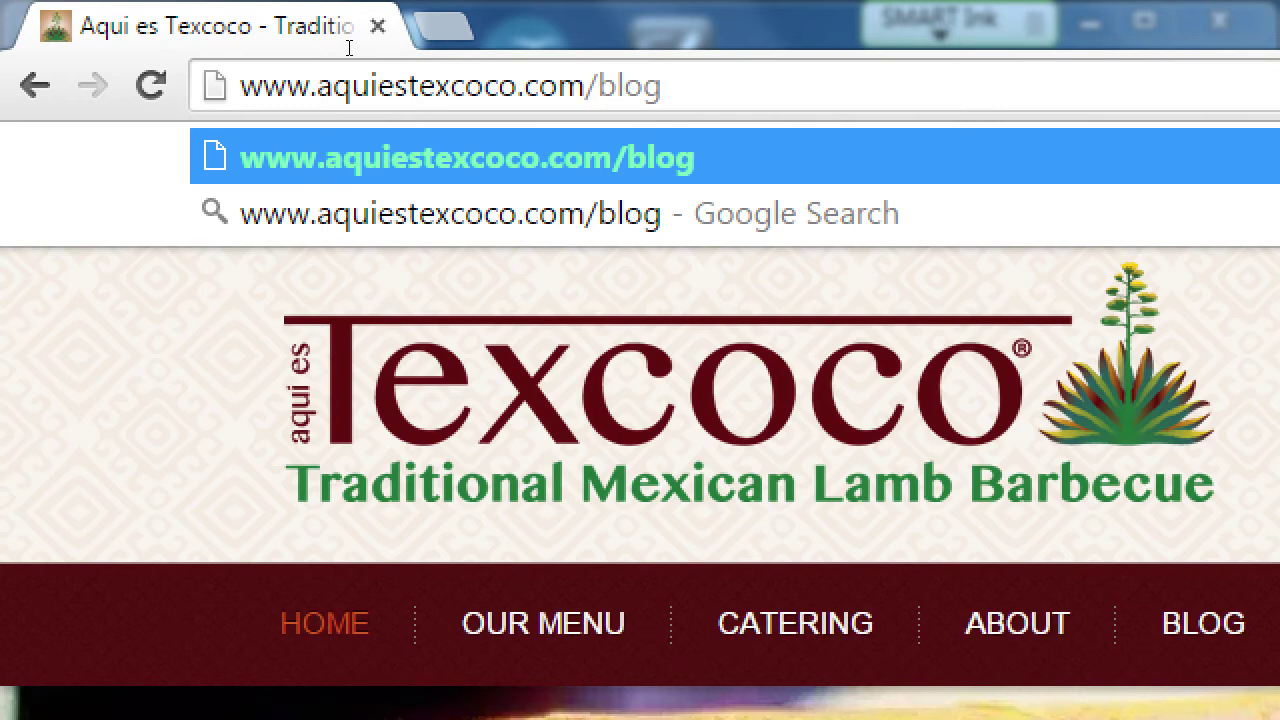
- Drop the 'blog' ending from the address and scroll through the Texcoco homepage sections
key(BackSpace)
key(BackSpace)
key(BackSpace)
key(BackSpace)
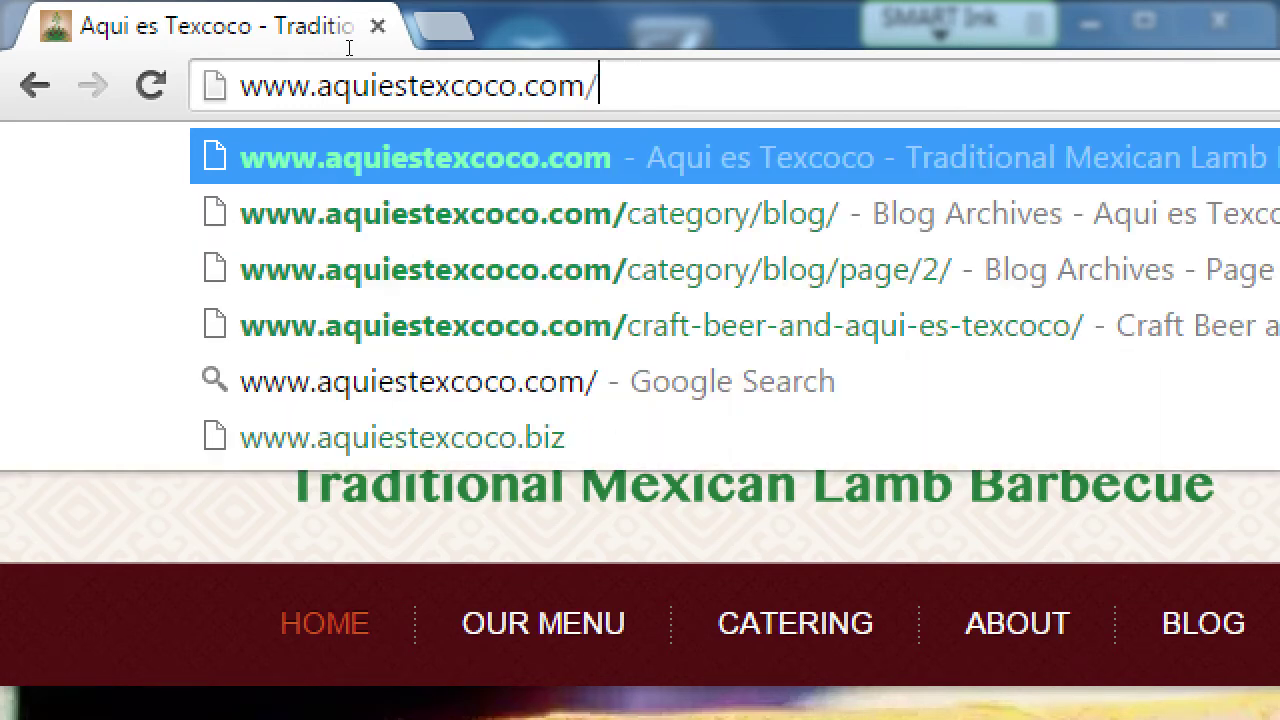
scroll(1200, 400, down, 3)
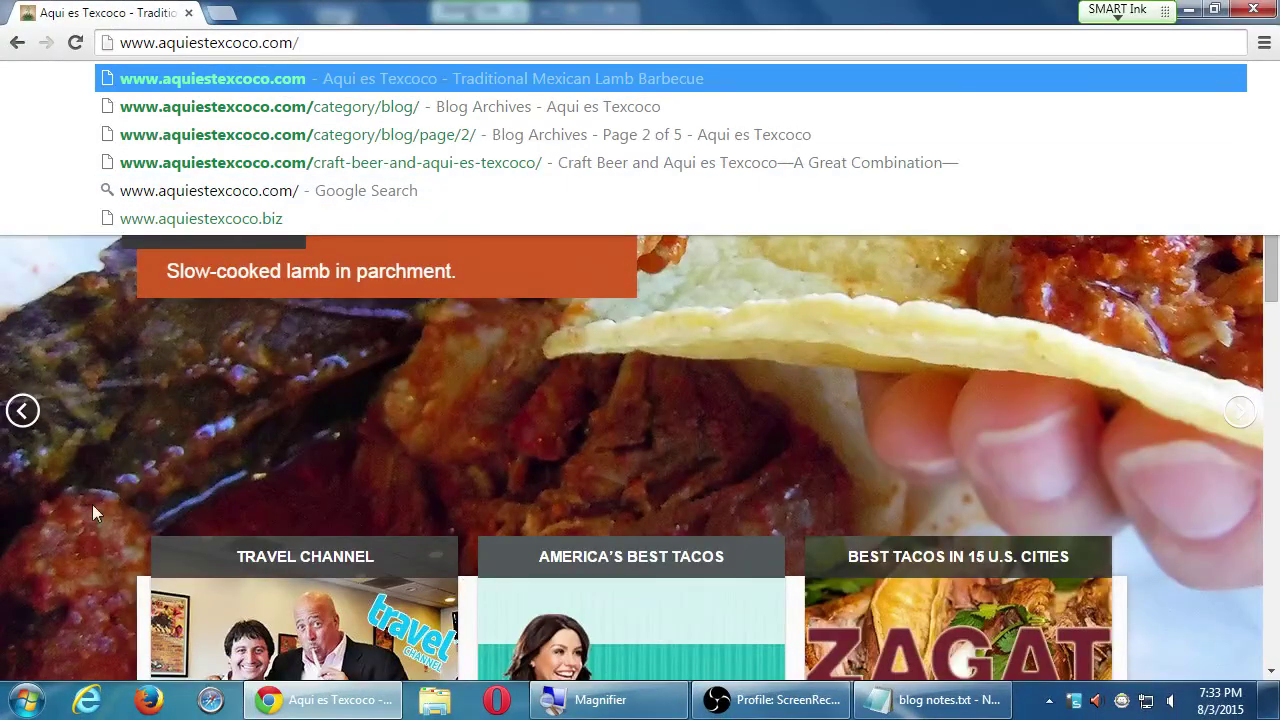
scroll(92, 510, down, 4)
click(85, 534)
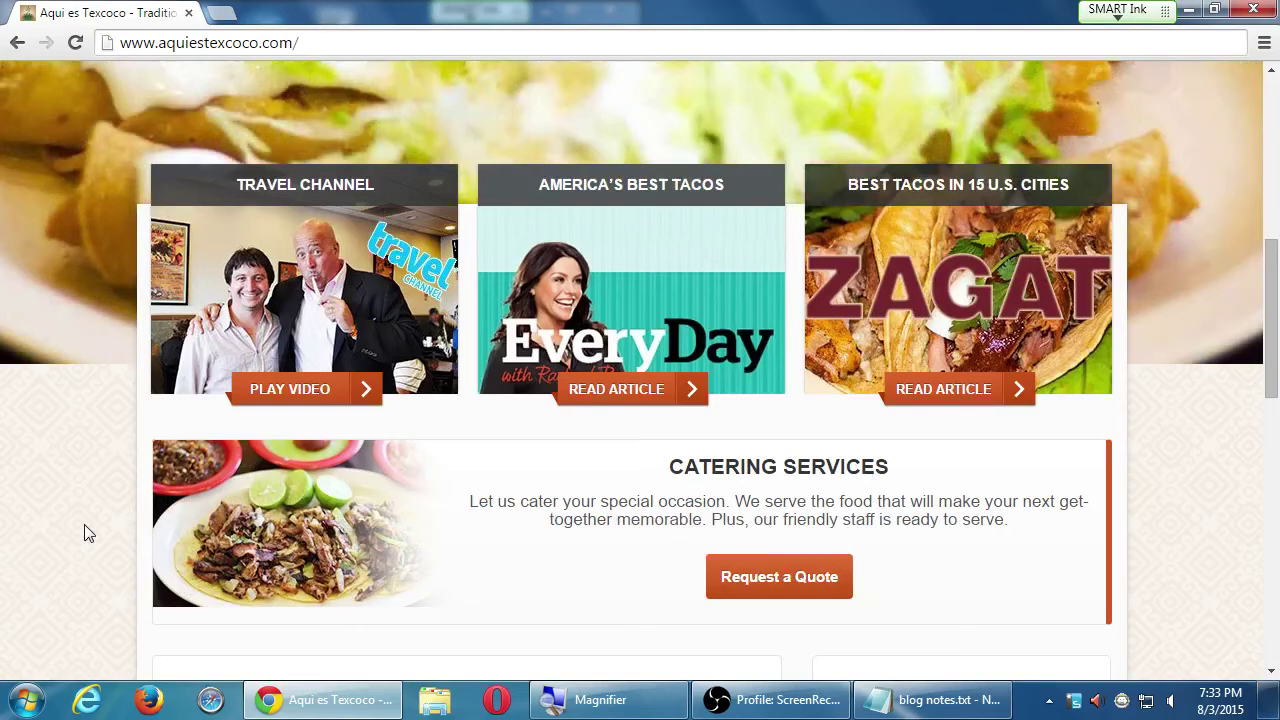
scroll(85, 534, down, 10)
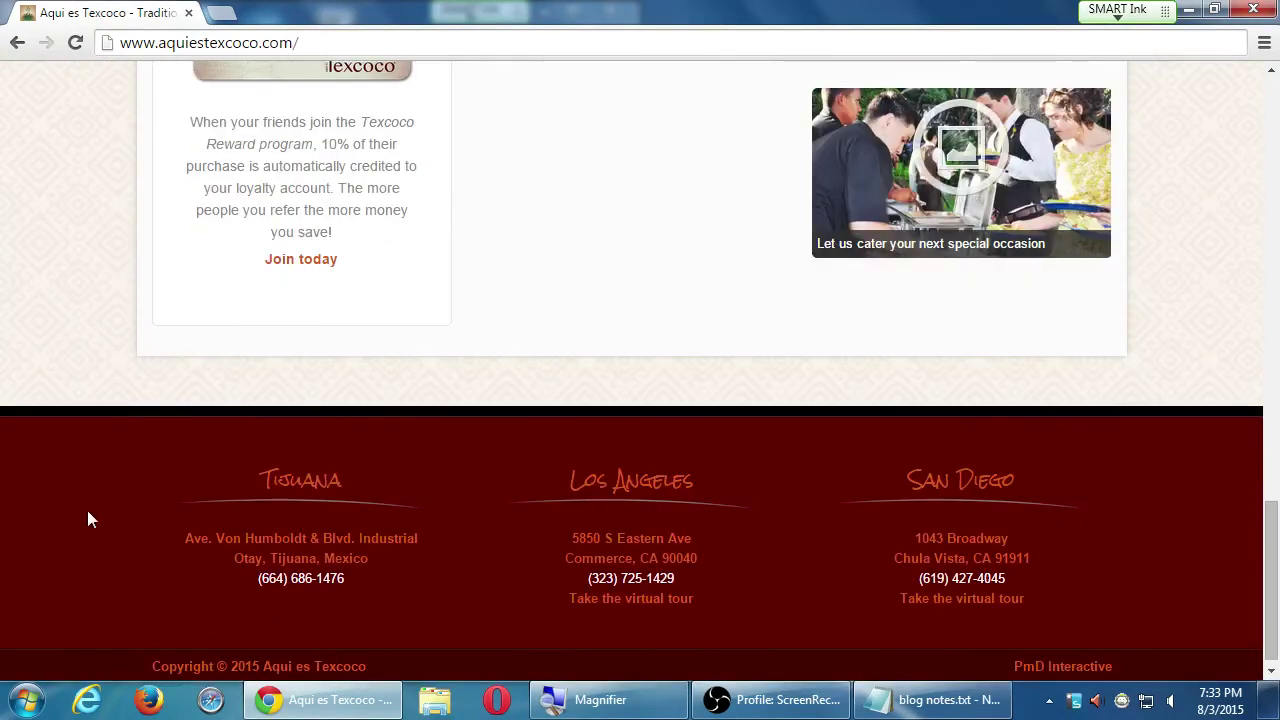
scroll(88, 518, up, 6)
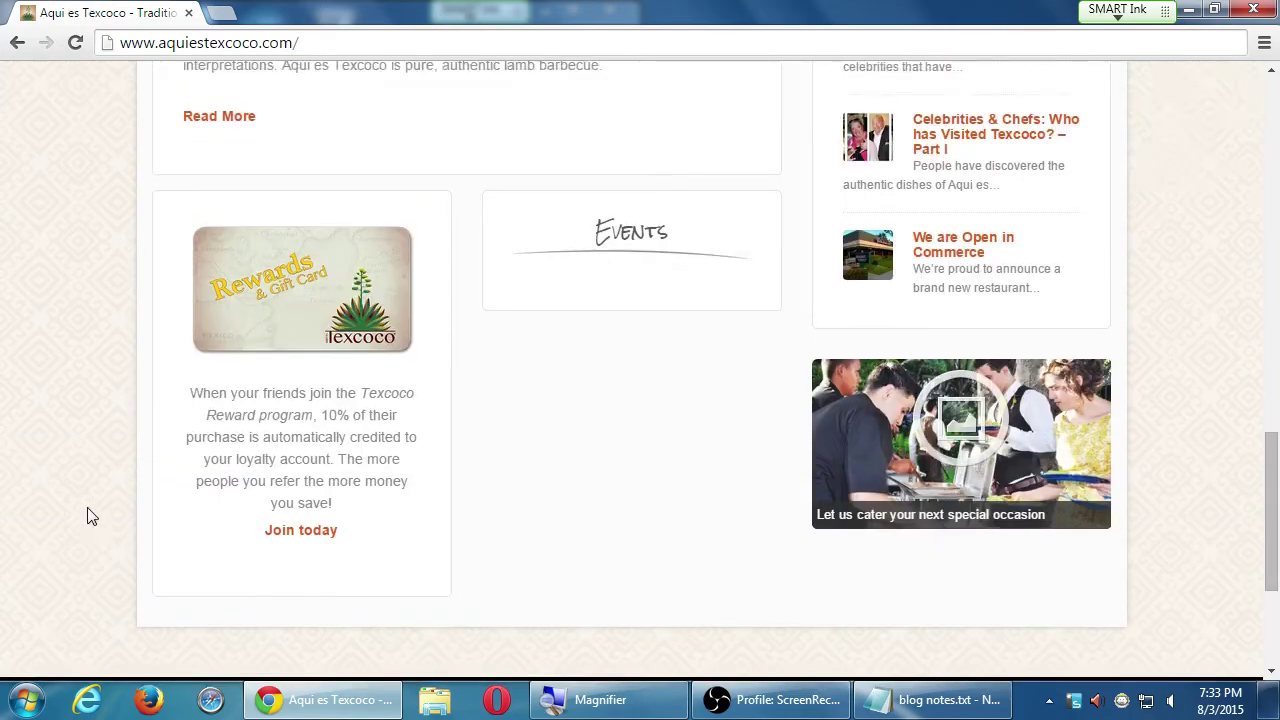
scroll(90, 516, up, 6)
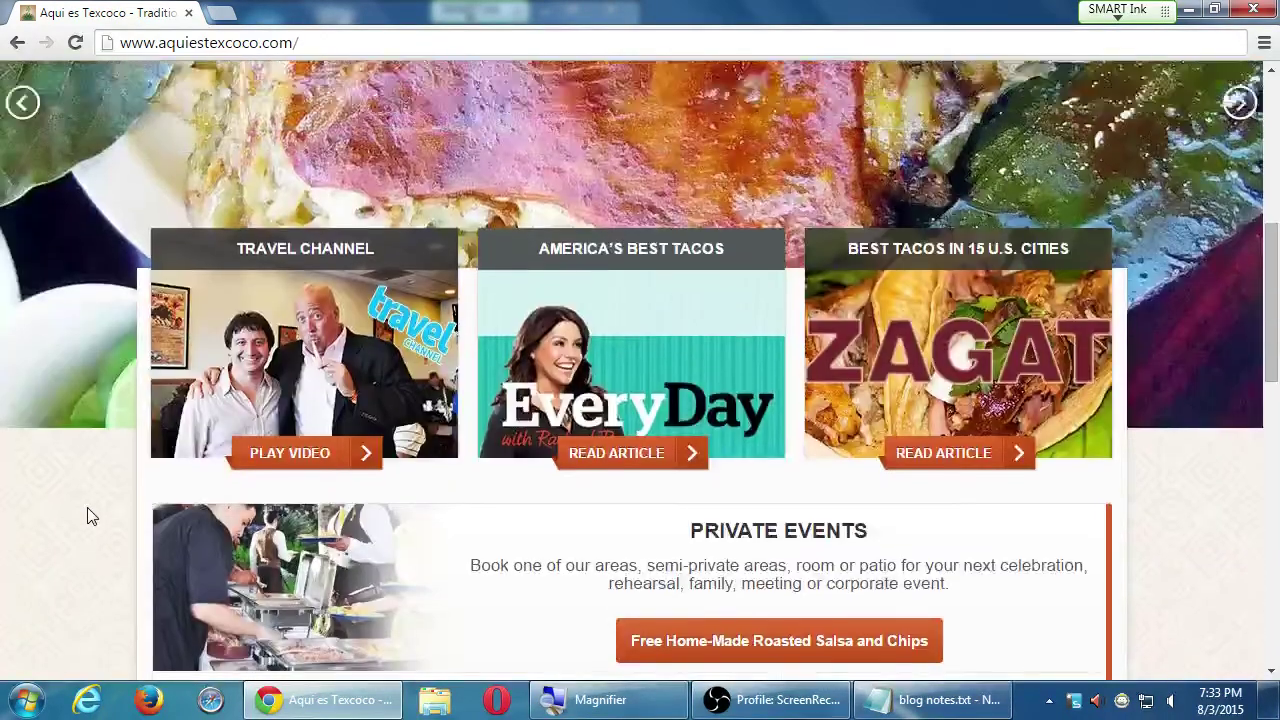
scroll(87, 515, up, 4)
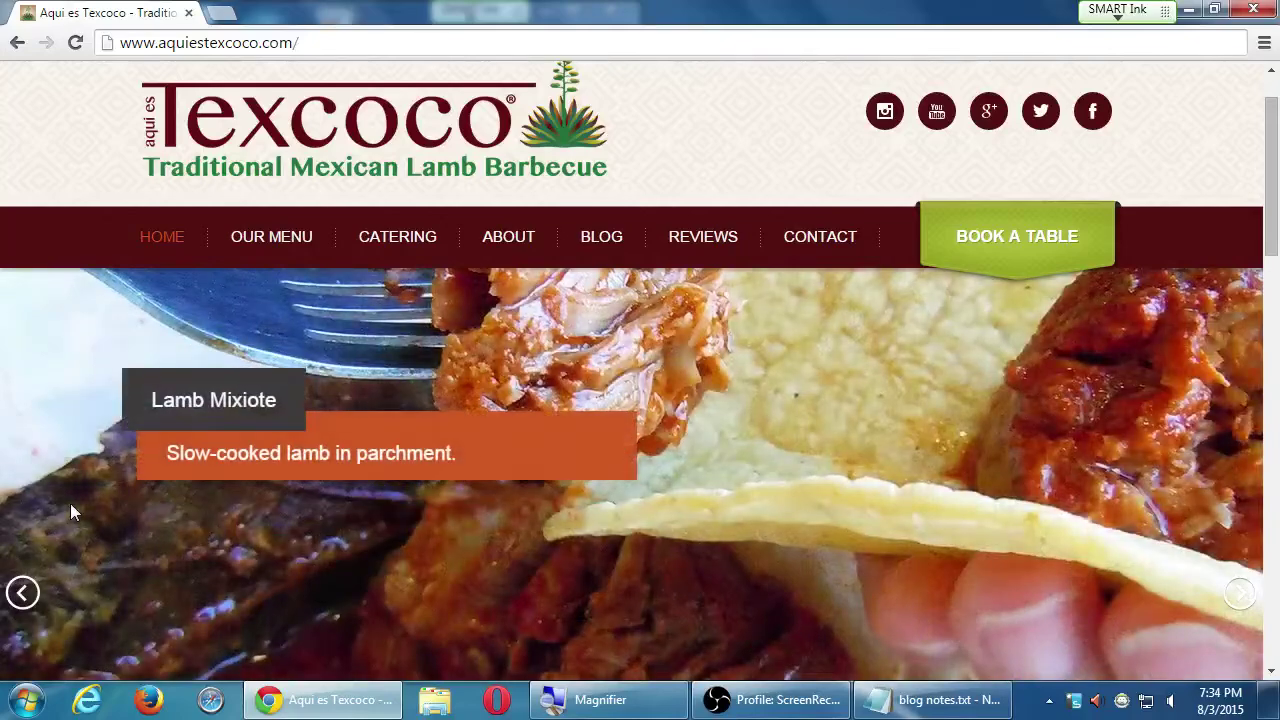
scroll(70, 512, down, 10)
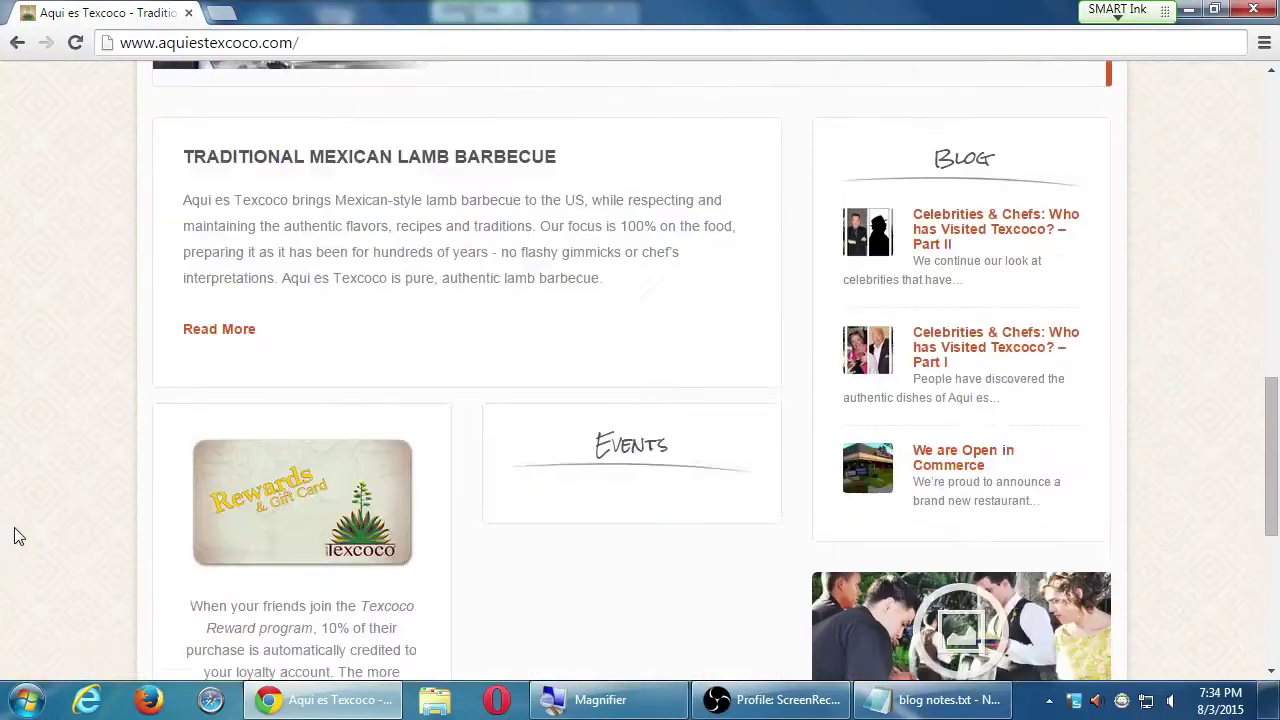
scroll(12, 536, down, 2)
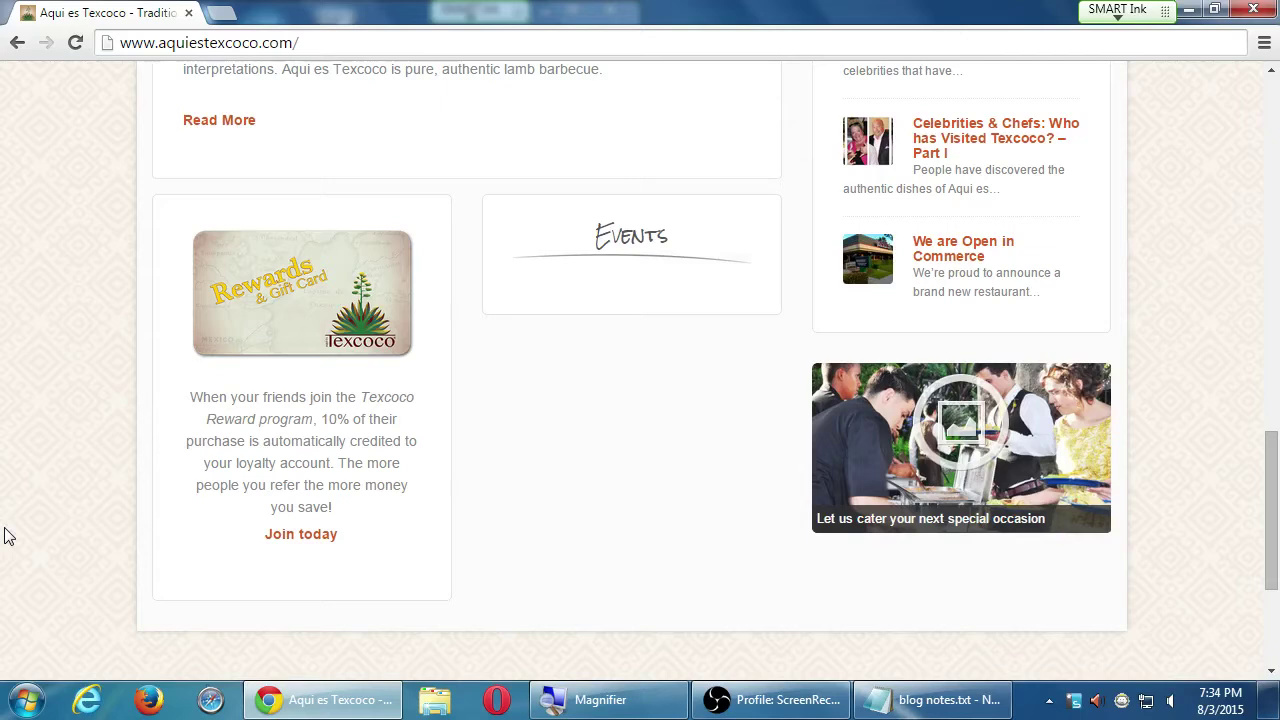
- Load pmdinteractive.com in a new tab
key(ctrl+t)
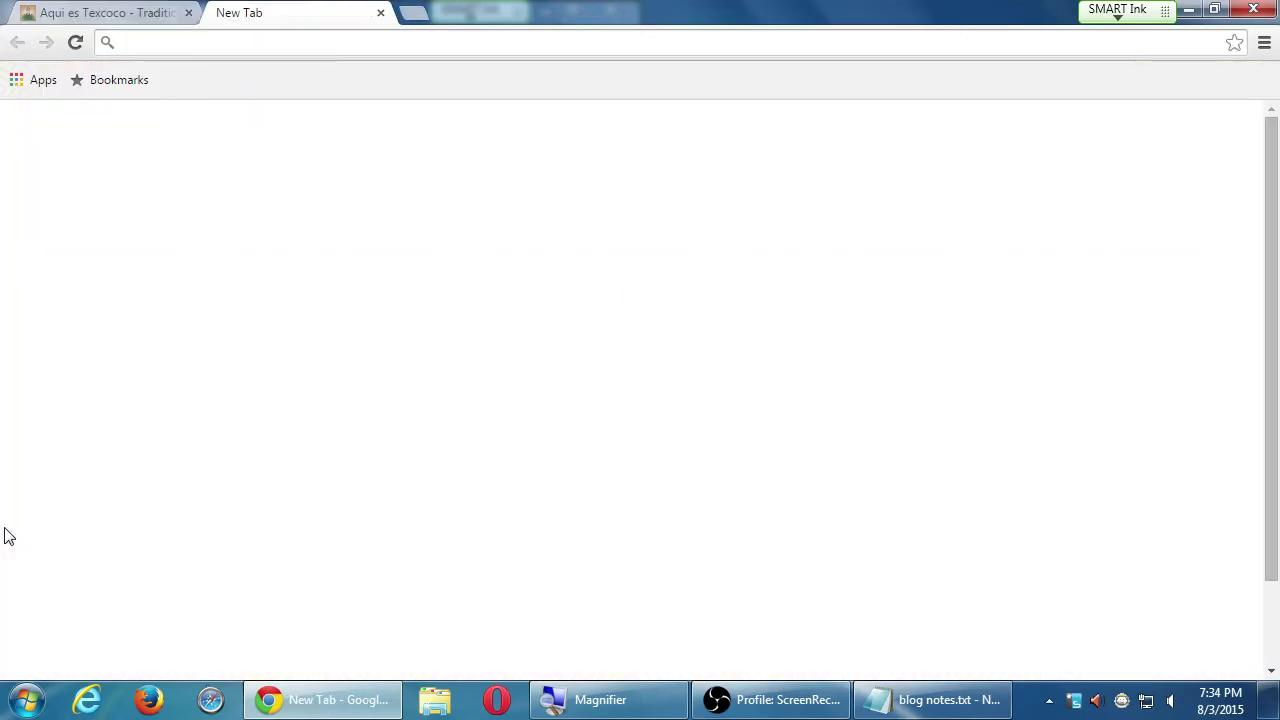
text(pmdinteractive.com)
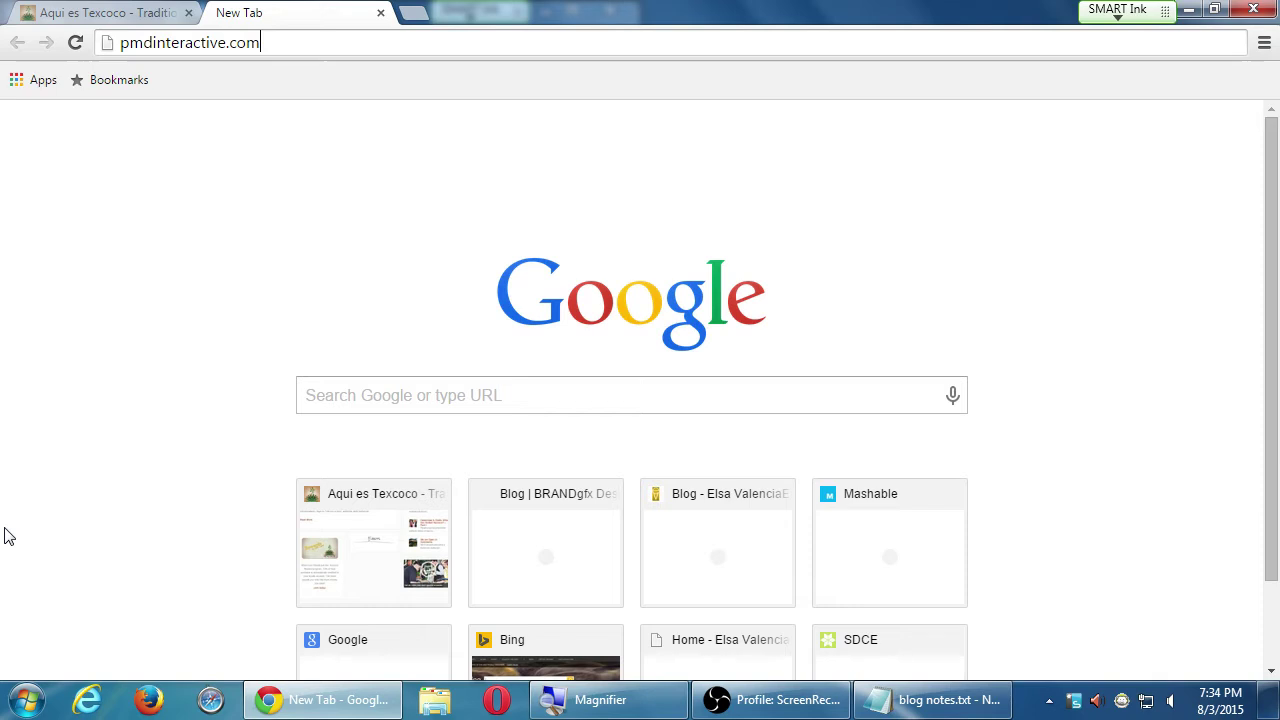
key(Return)
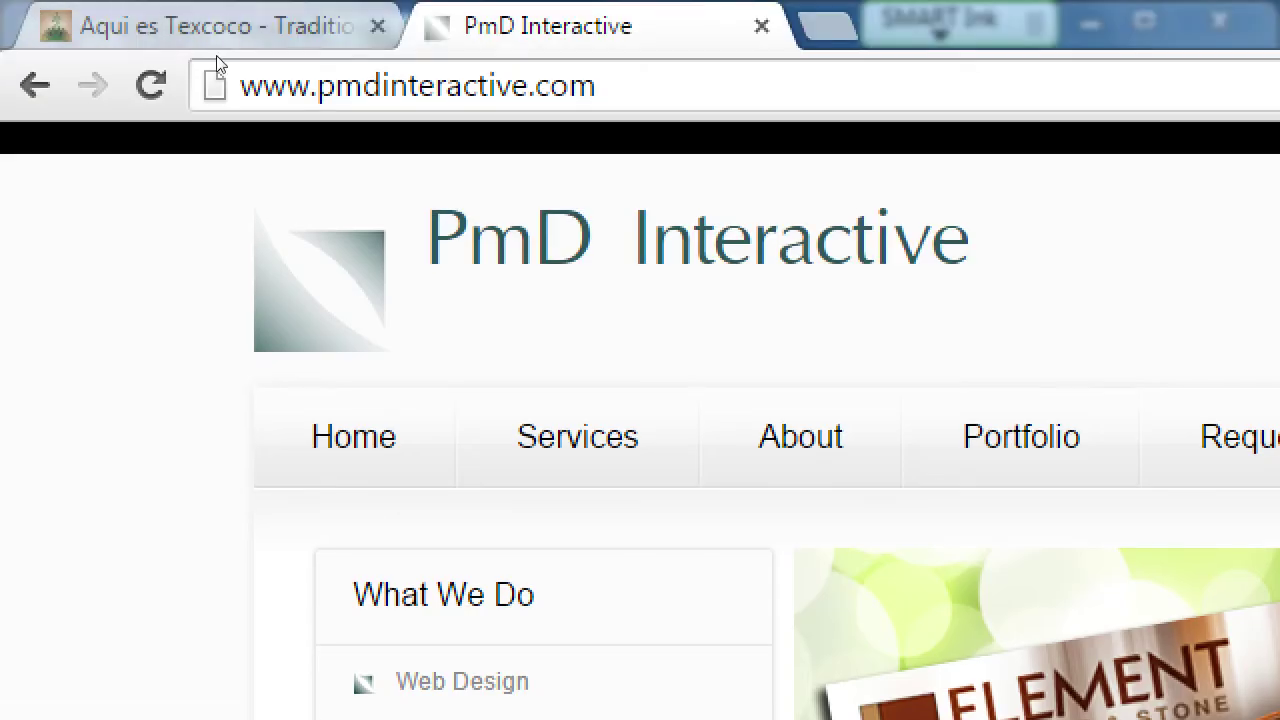
- In another new tab, type the address mysite.wordpress.com without loading it
click(383, 80)
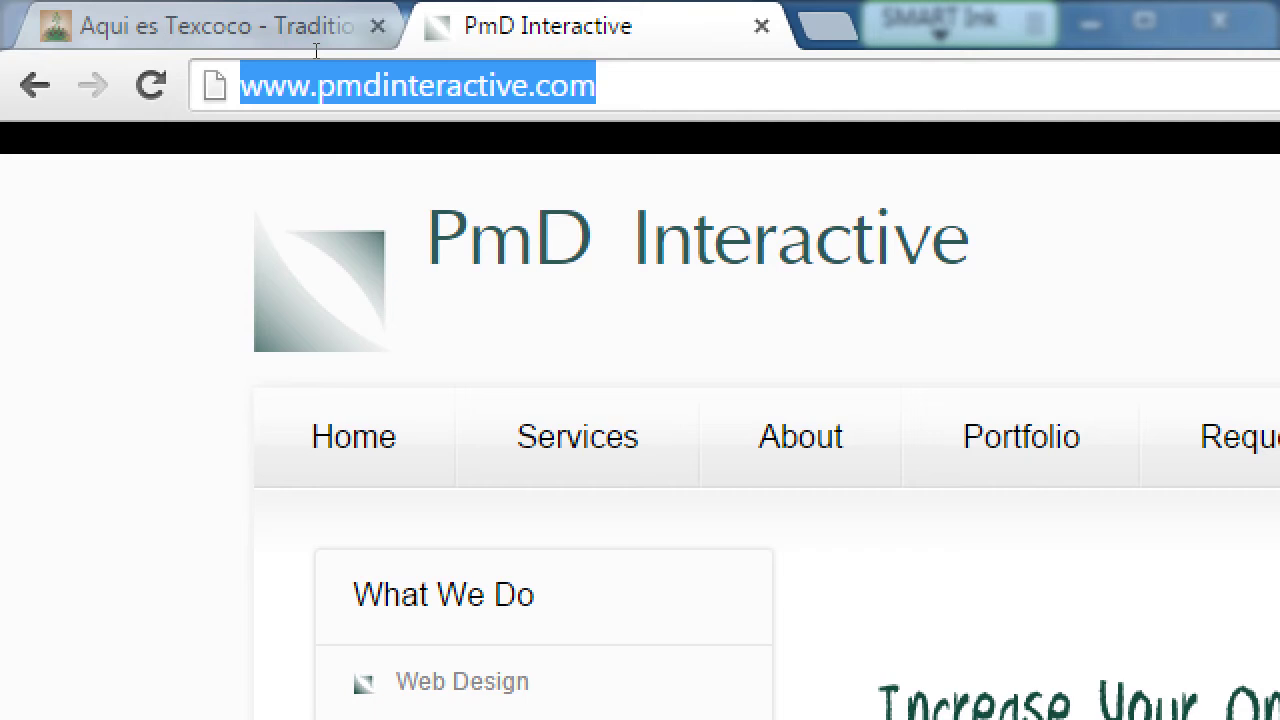
key(ctrl+t)
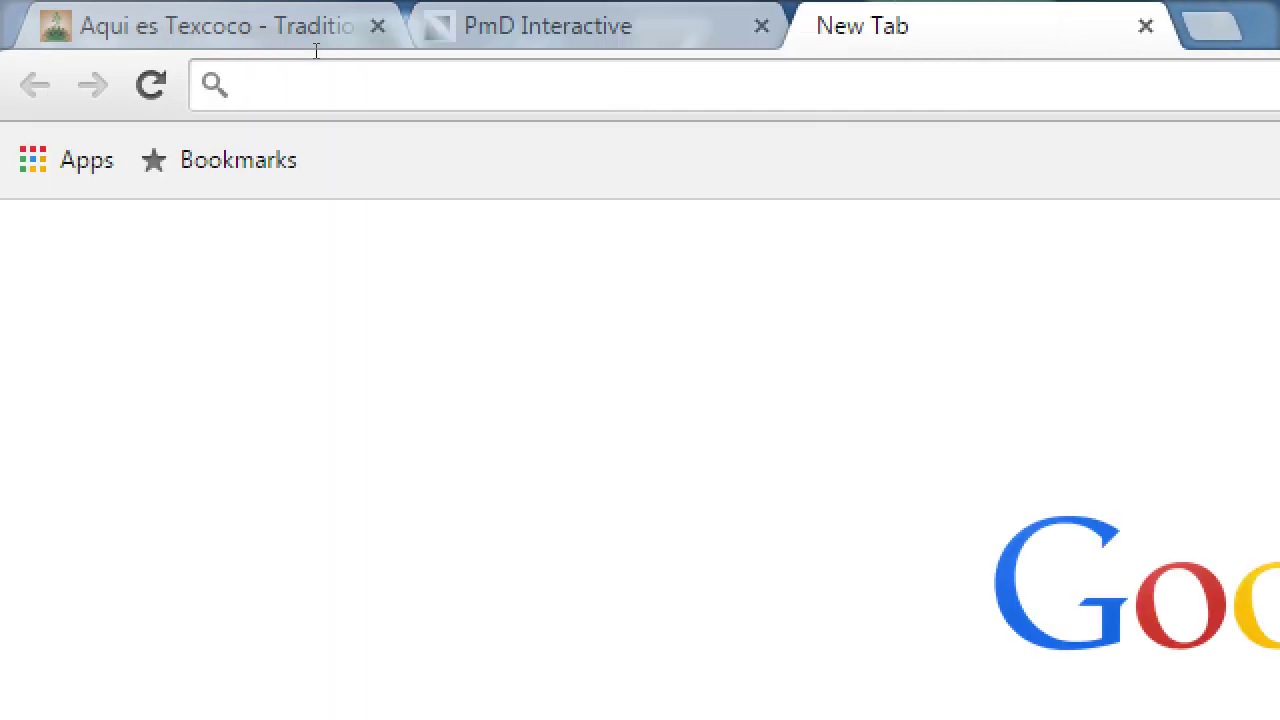
text(mysti)
text(e)
key(BackSpace)
key(BackSpace)
text(ite.wordpress.com)
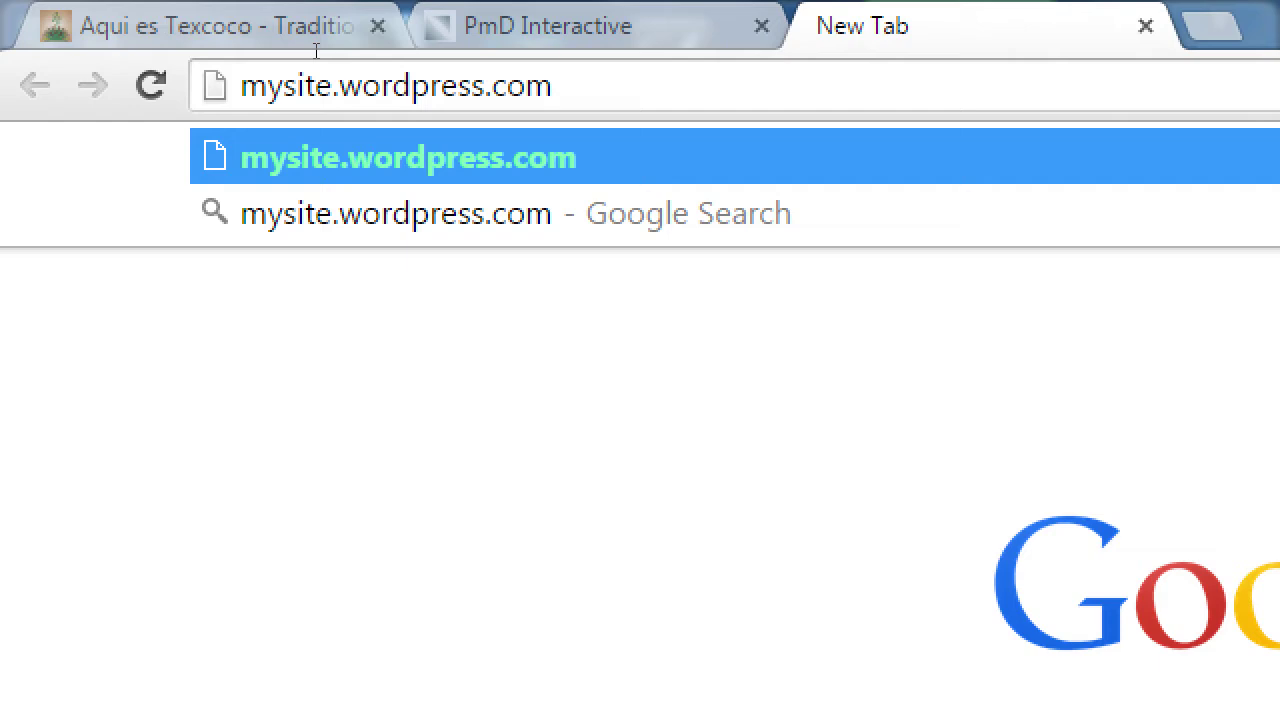
- Review the PmD Interactive and Aqui es Texcoco tabs, then select the new tab's address text
key(ctrl+shift+Tab)
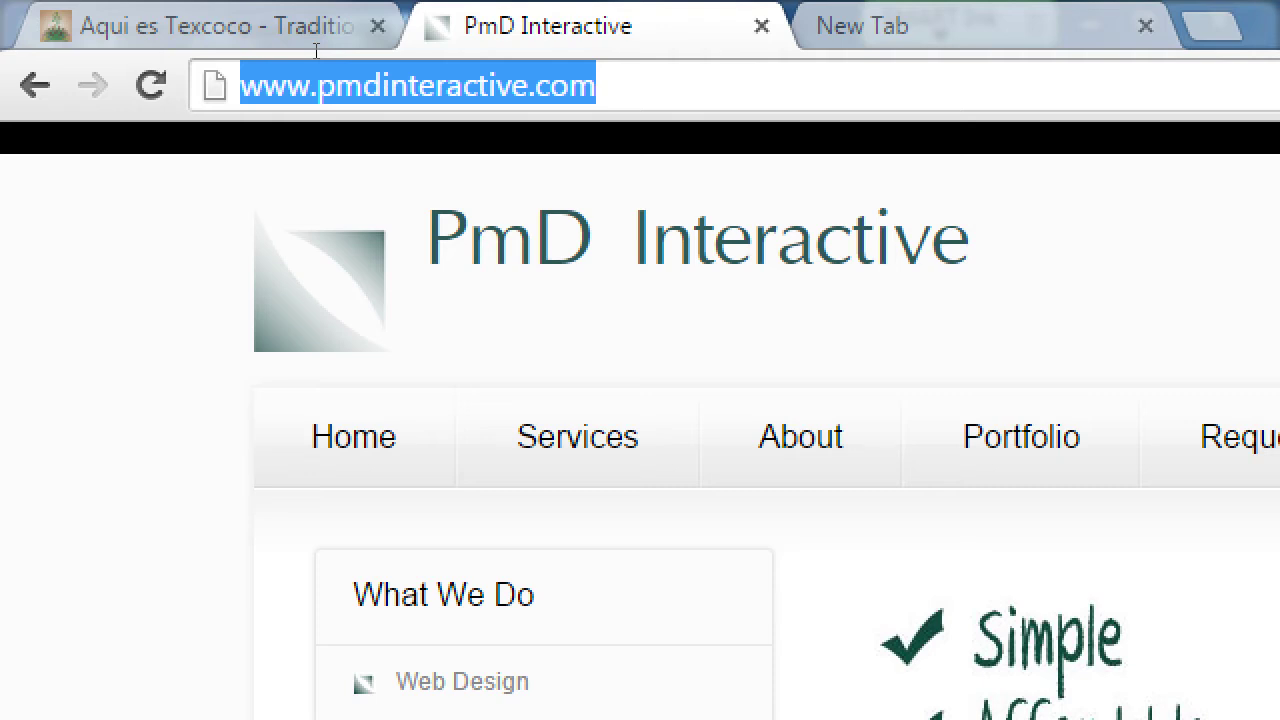
key(ctrl+Tab)
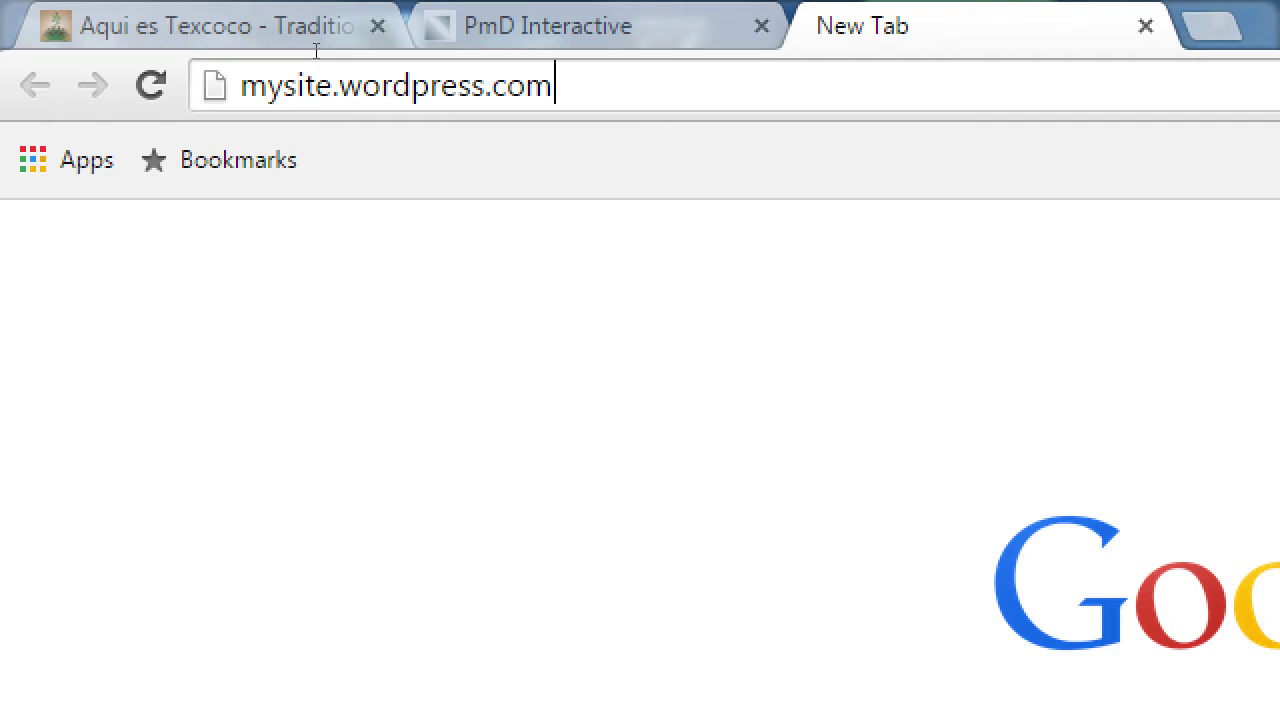
key(ctrl+Tab)
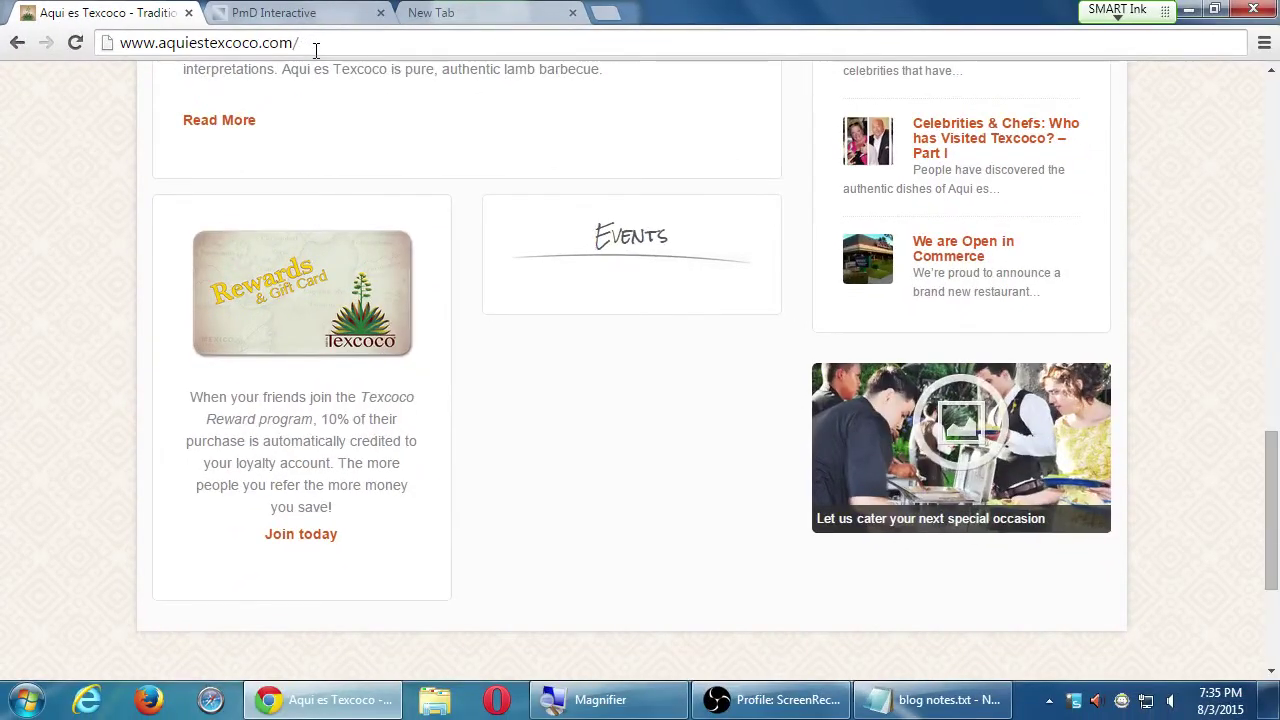
click(434, 12)
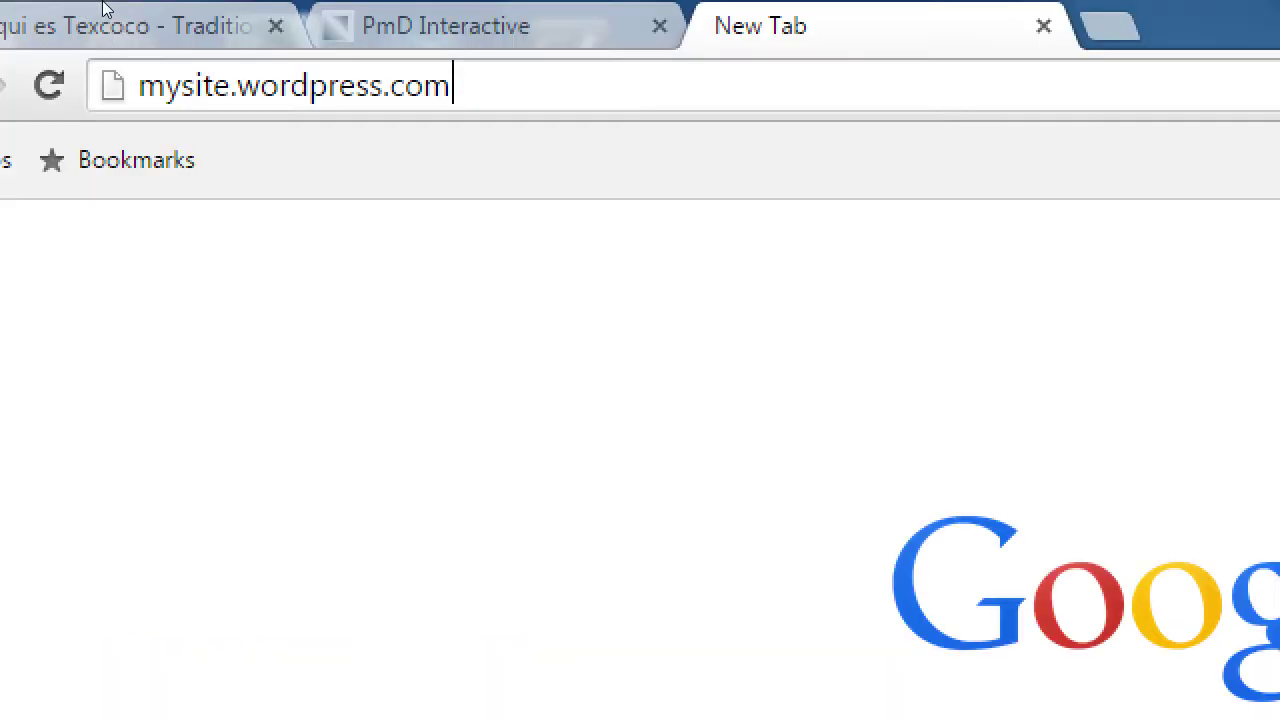
key(ctrl+a)
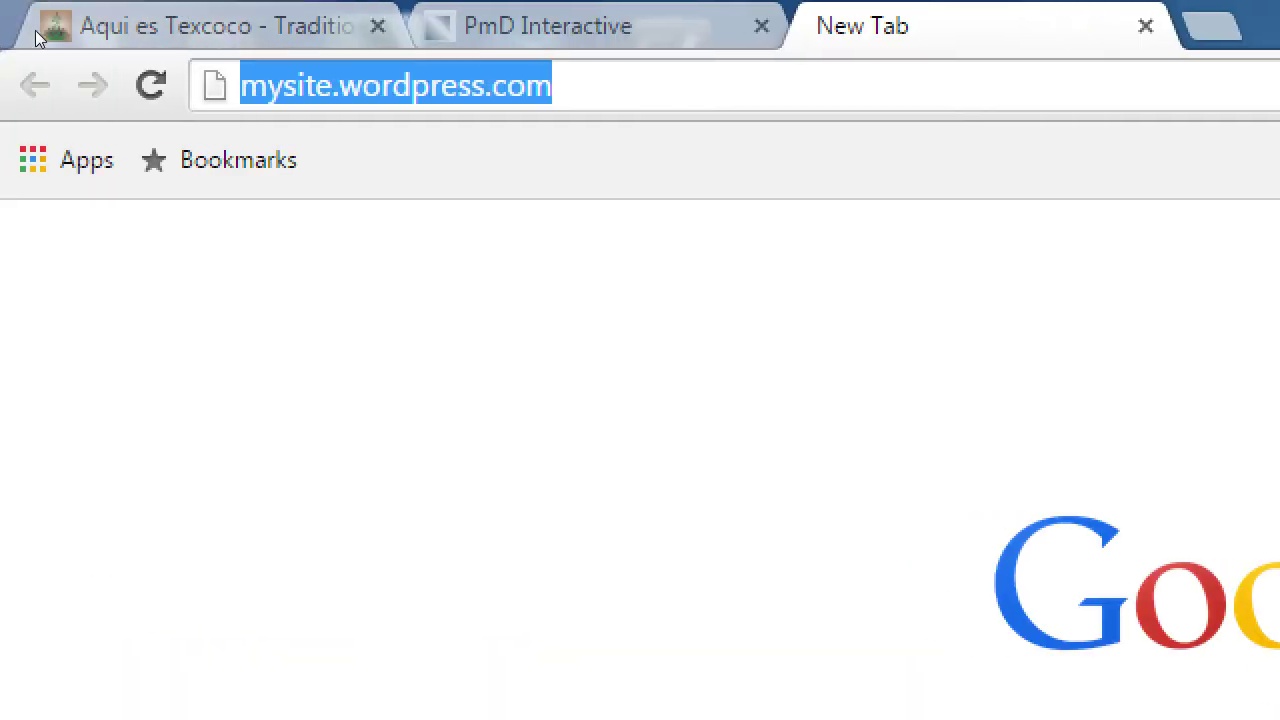
- Replace the address with wordpress.org and load it
text(wordpress.org)
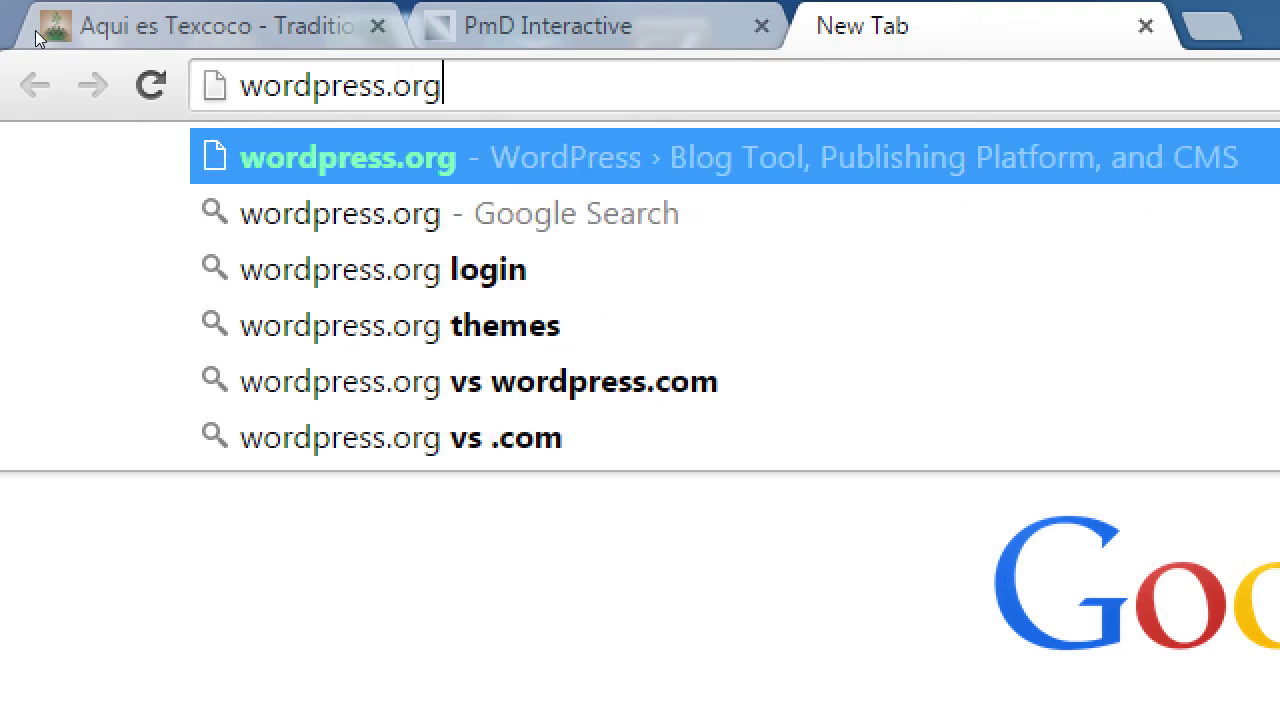
key(Return)
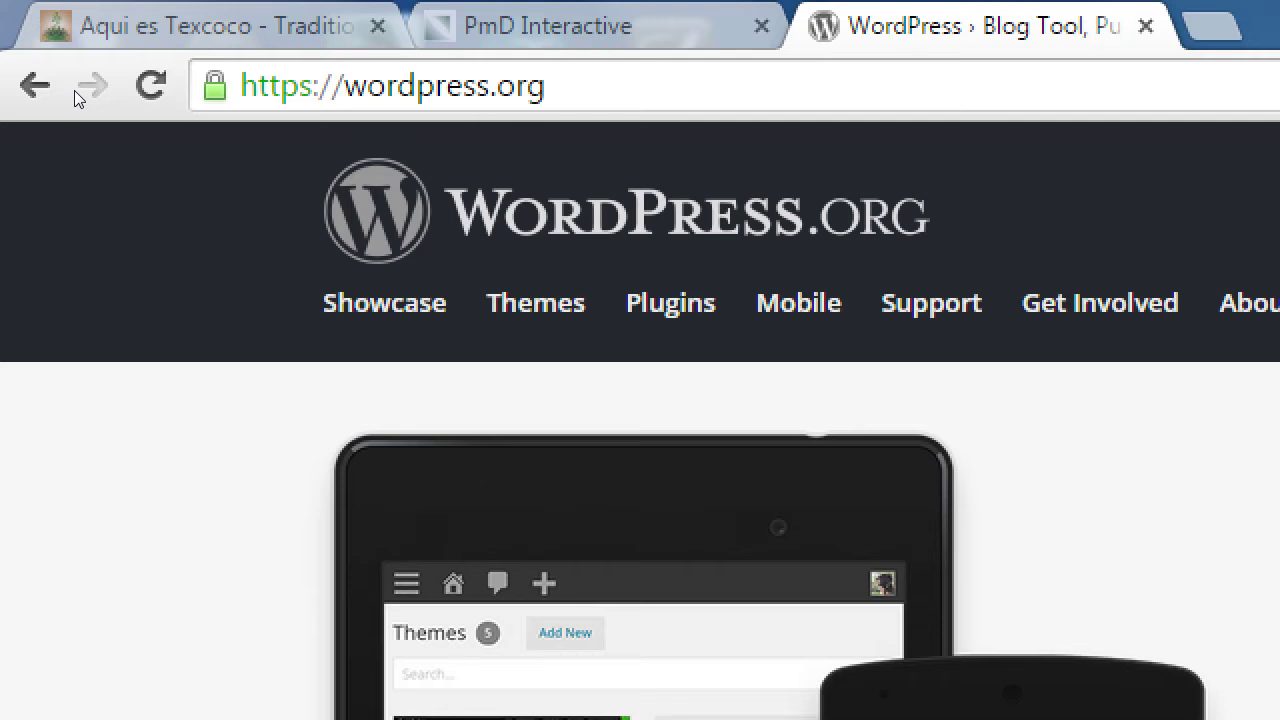
- Glance at the PmD Interactive tab, then return to the wordpress.org tab
key(ctrl+shift+Tab)
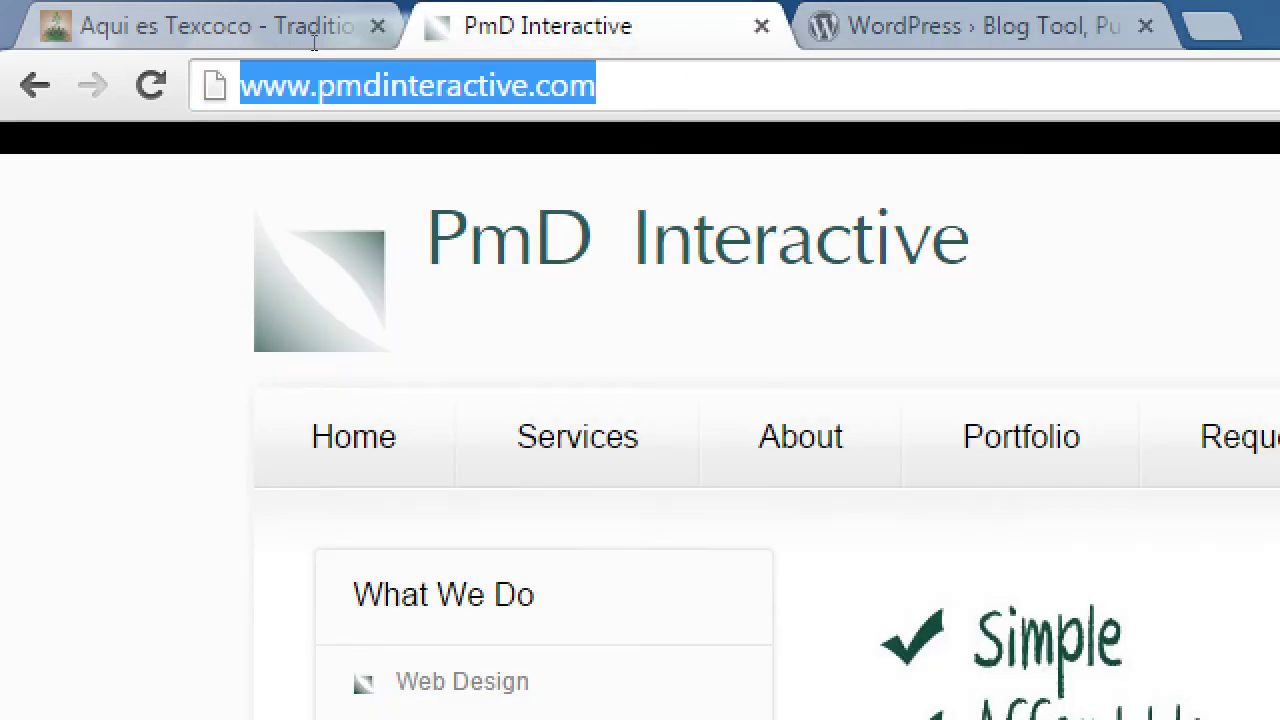
key(End)
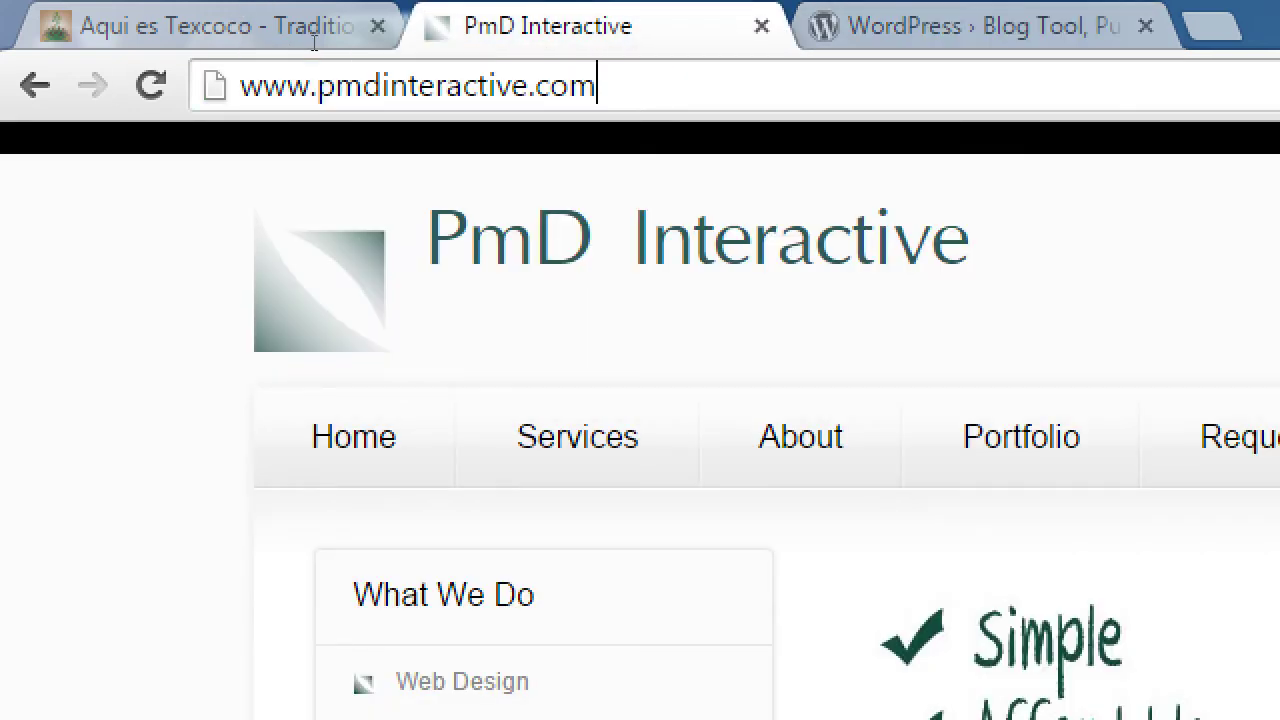
key(ctrl+Tab)
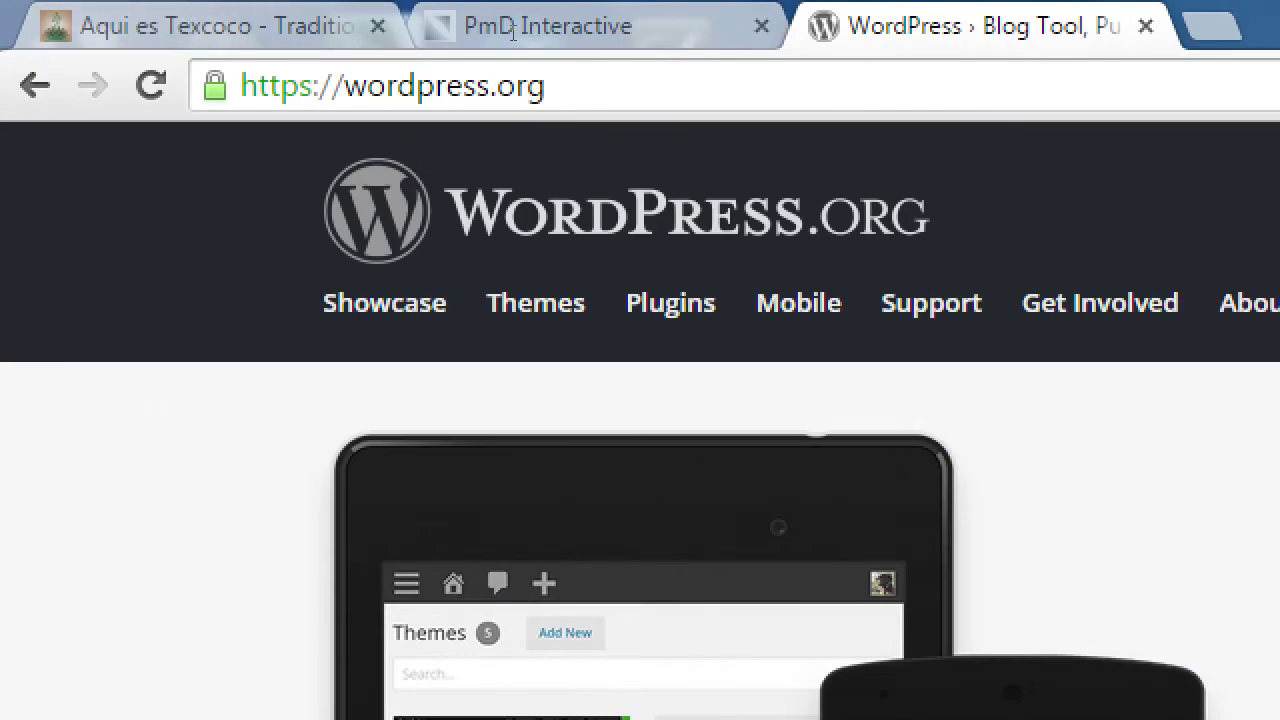
- Change the address from wordpress.org to wordpress.com and load it
key(ctrl+l)
key(End)
key(BackSpace)
key(BackSpace)
key(BackSpace)
text(com)
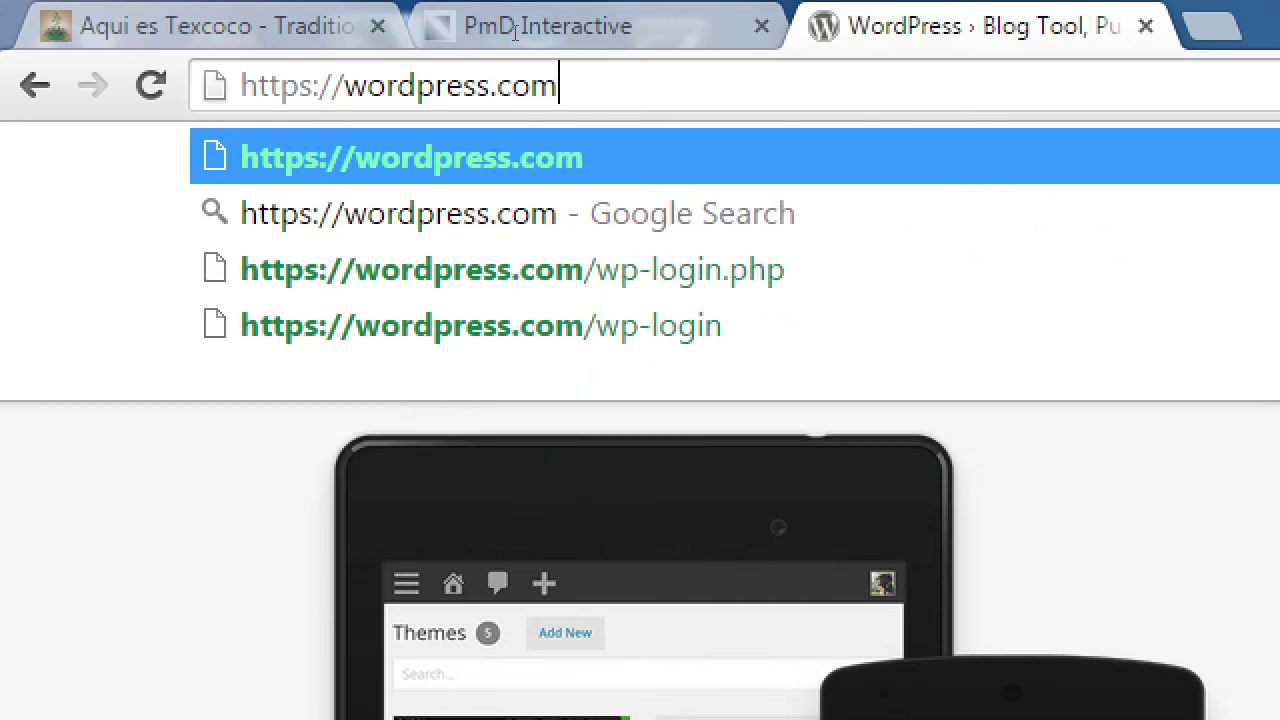
key(Return)
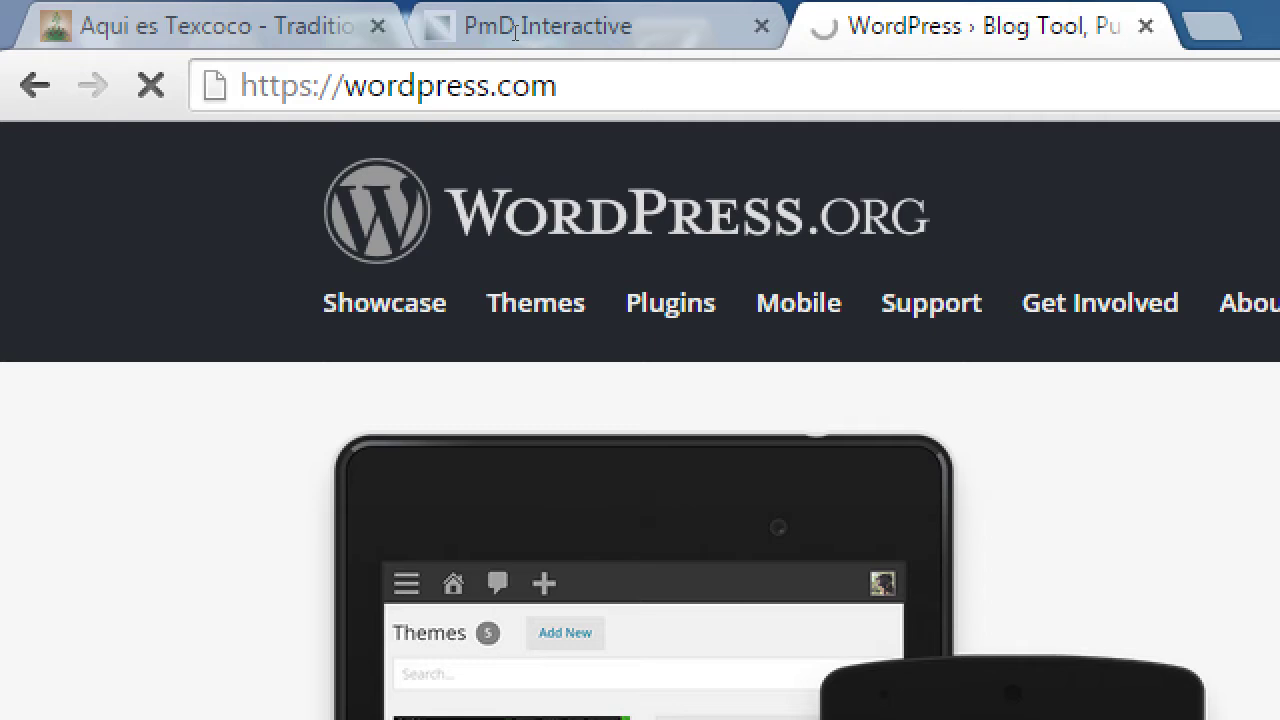
- Close the Aqui es Texcoco tab with a middle-click
middle_click(182, 22)
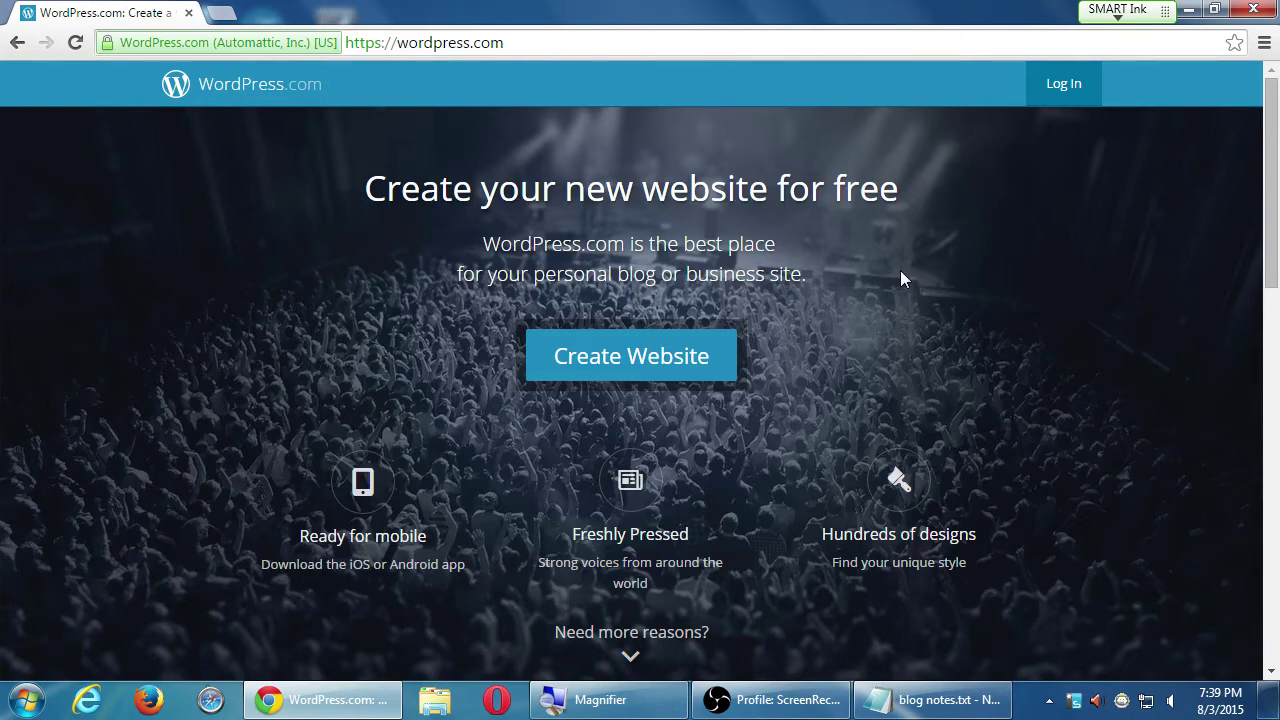
- Start Create Website and enter a personal blog subdomain in the Site Address field
click(630, 366)
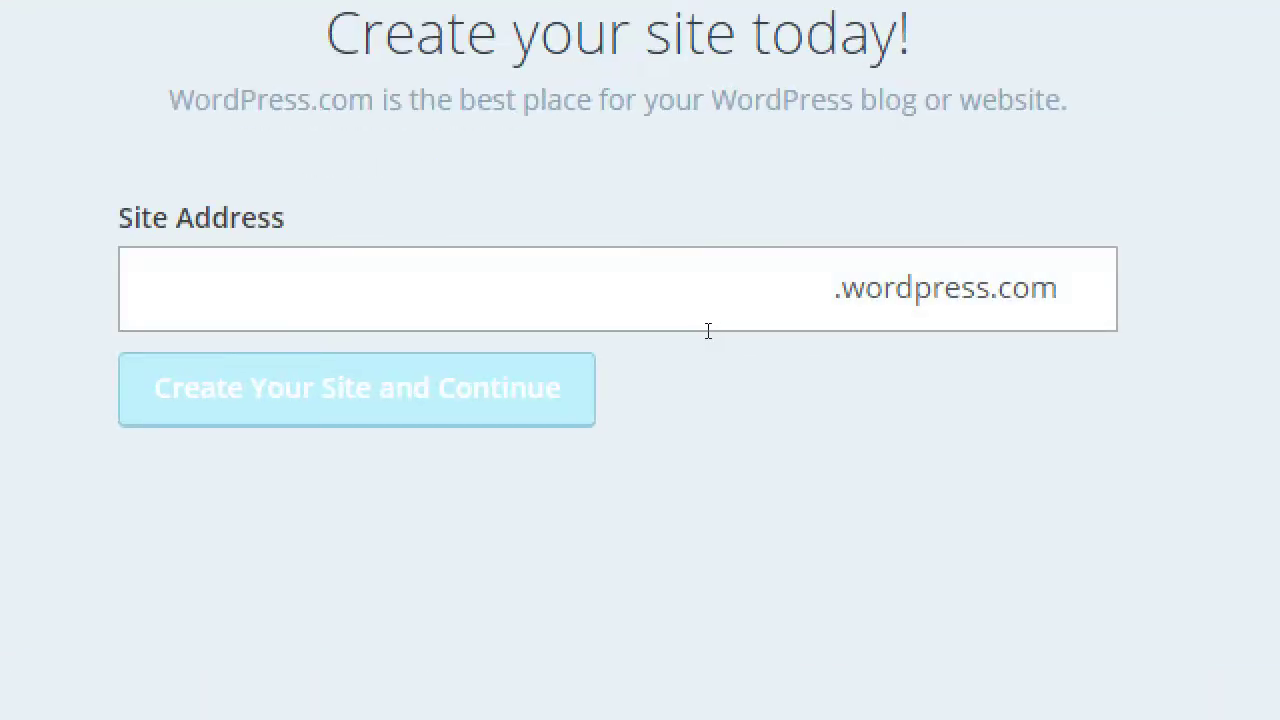
click(663, 324)
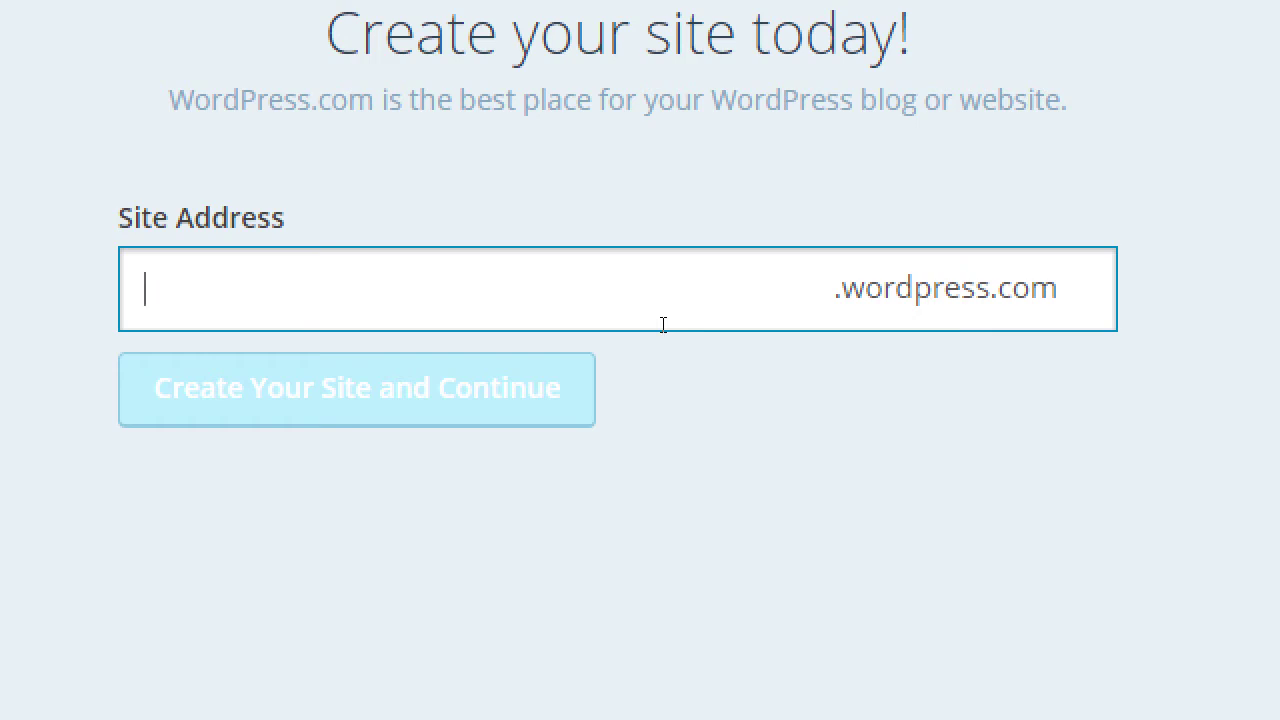
text(victor)
key(BackSpace)
key(BackSpace)
key(BackSpace)
key(BackSpace)
key(BackSpace)
key(BackSpace)
text(thevi)
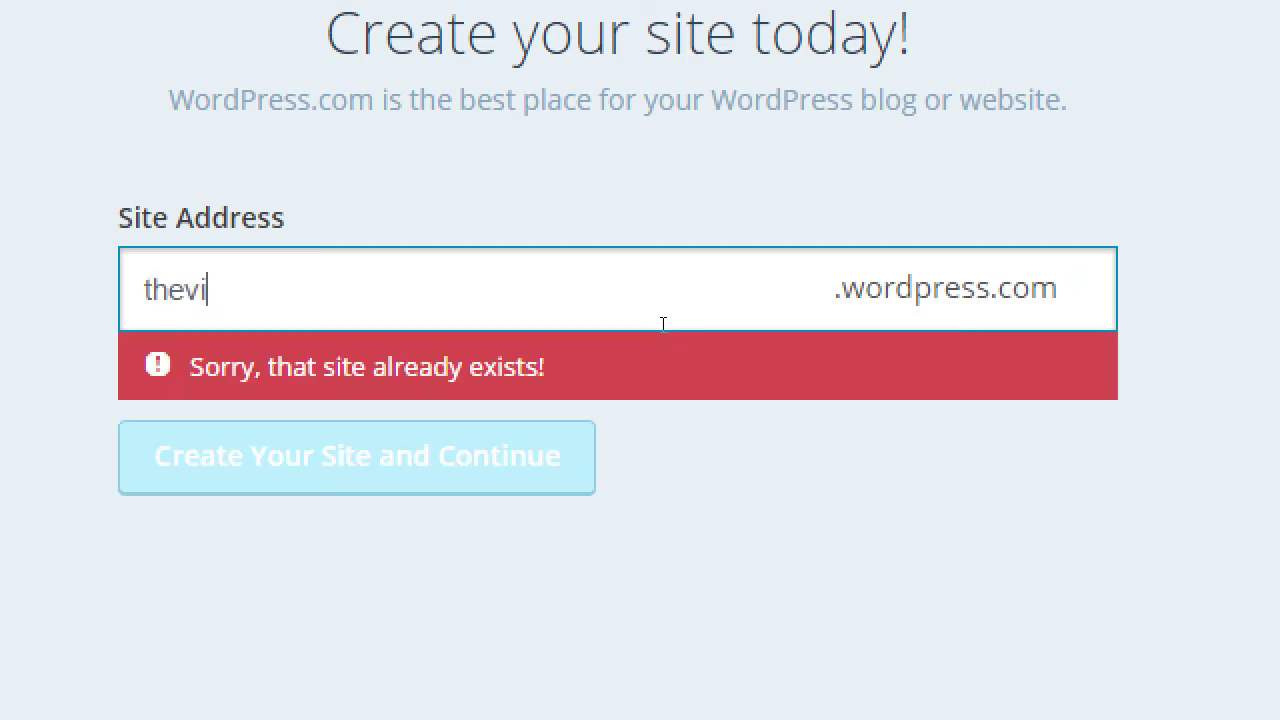
text(ctorcamposblog)
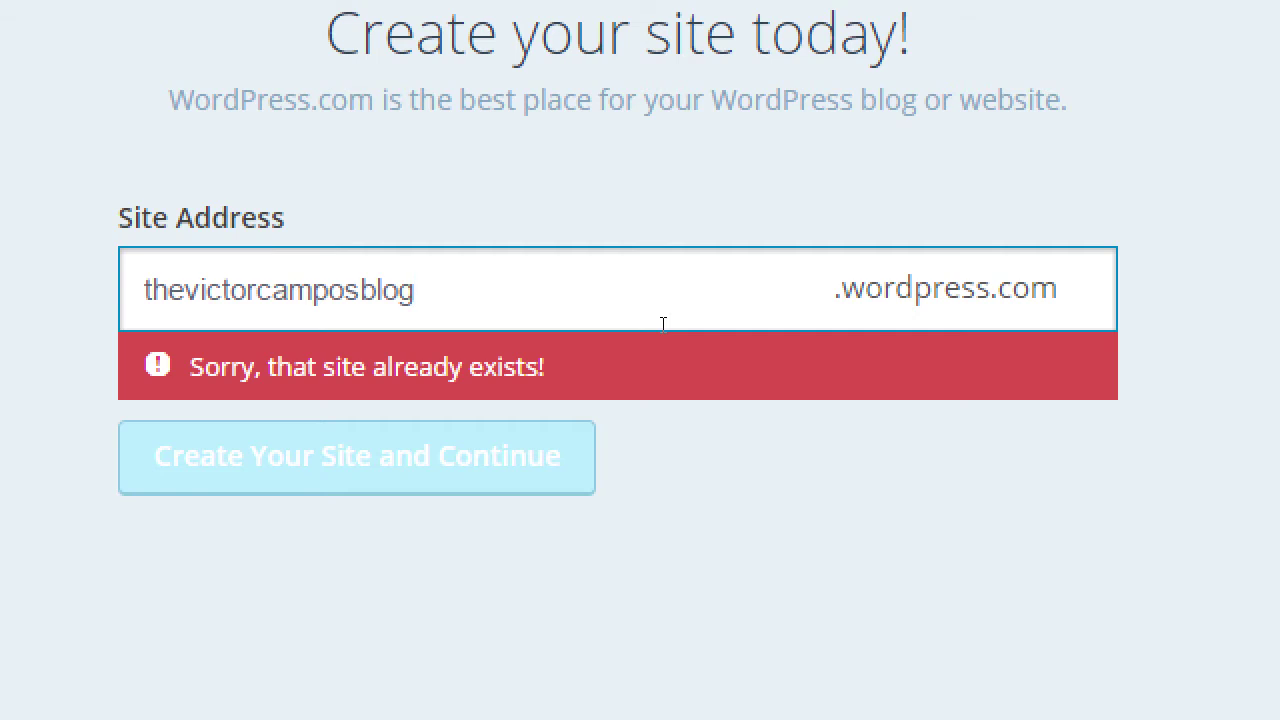
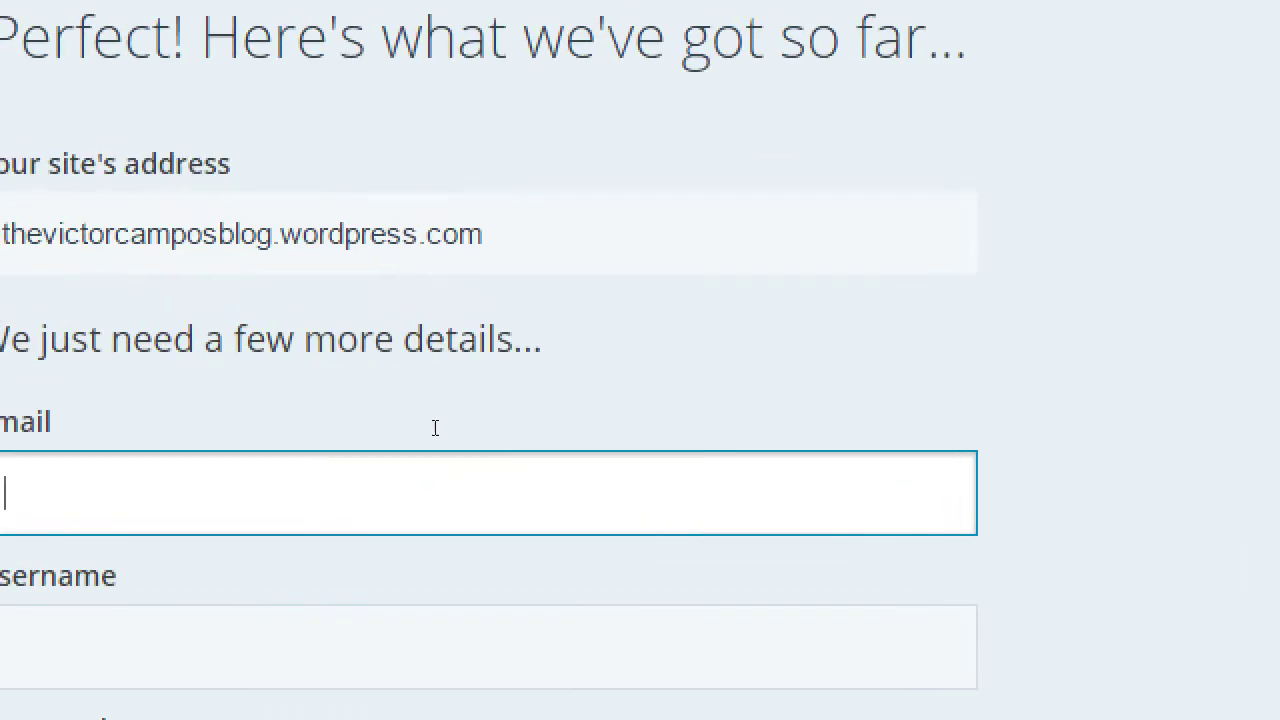
- Enter the account email and paste the site's name into Username
key(Tab)
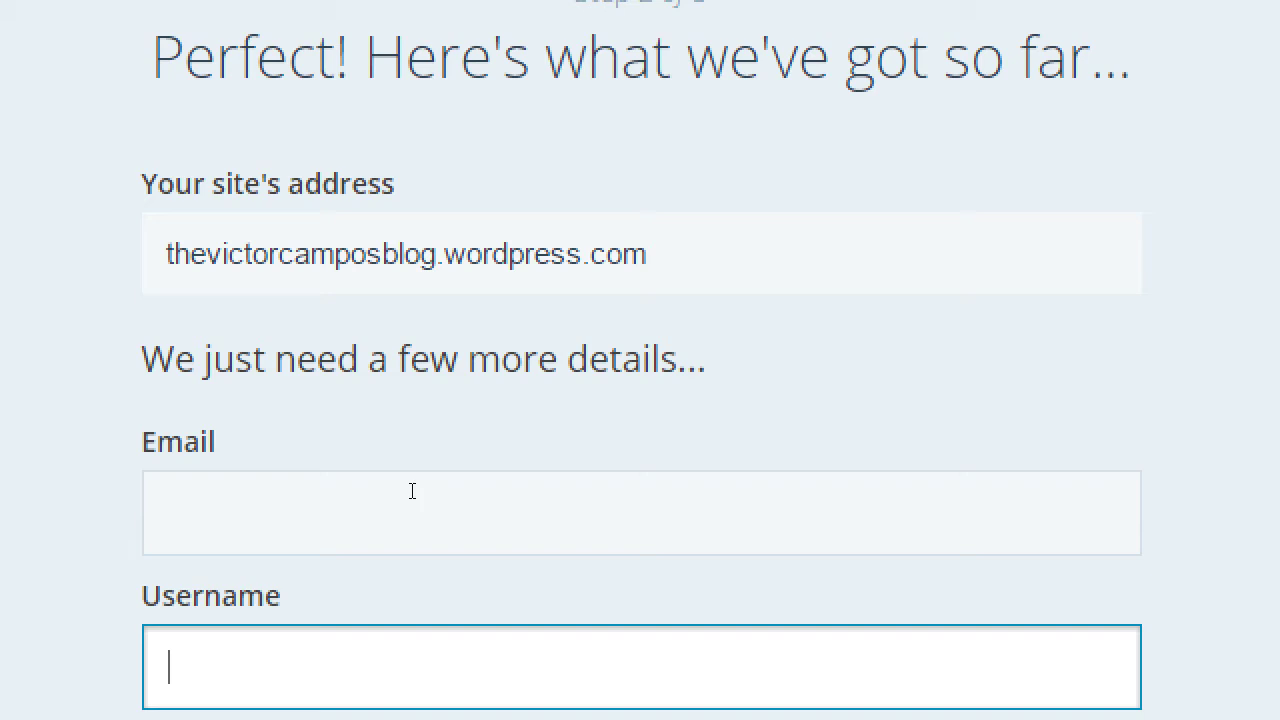
click(412, 490)
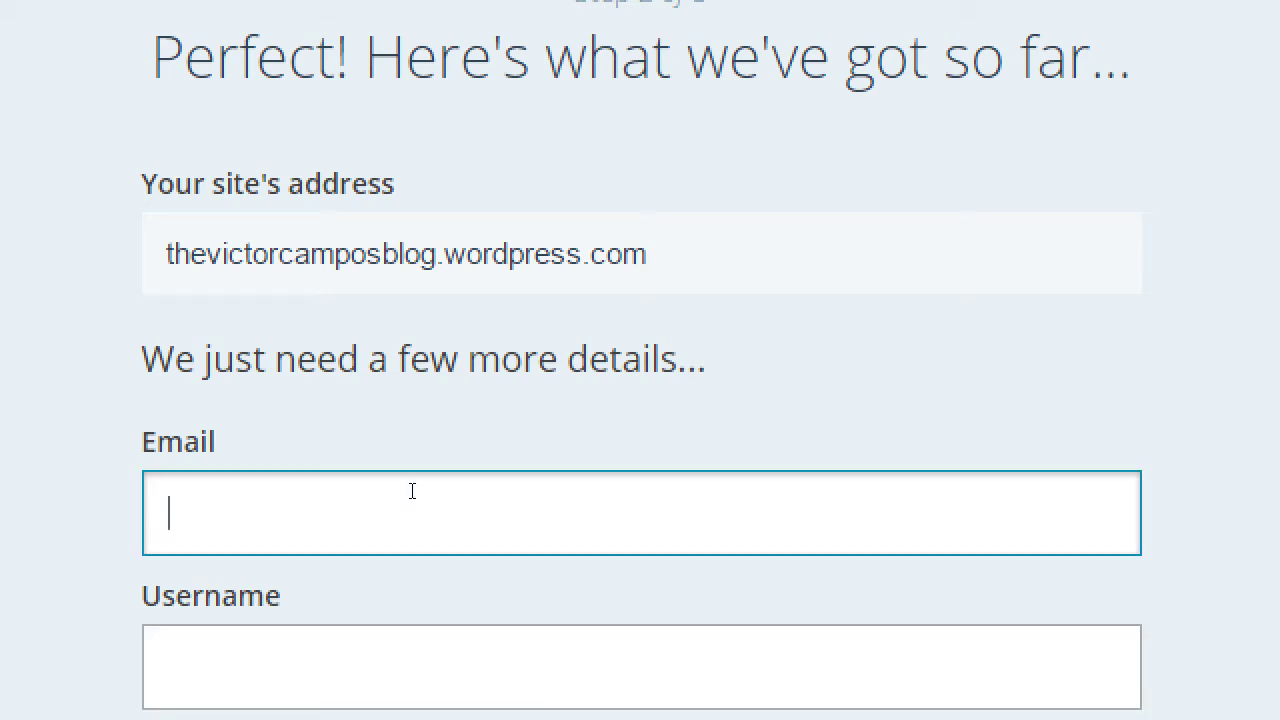
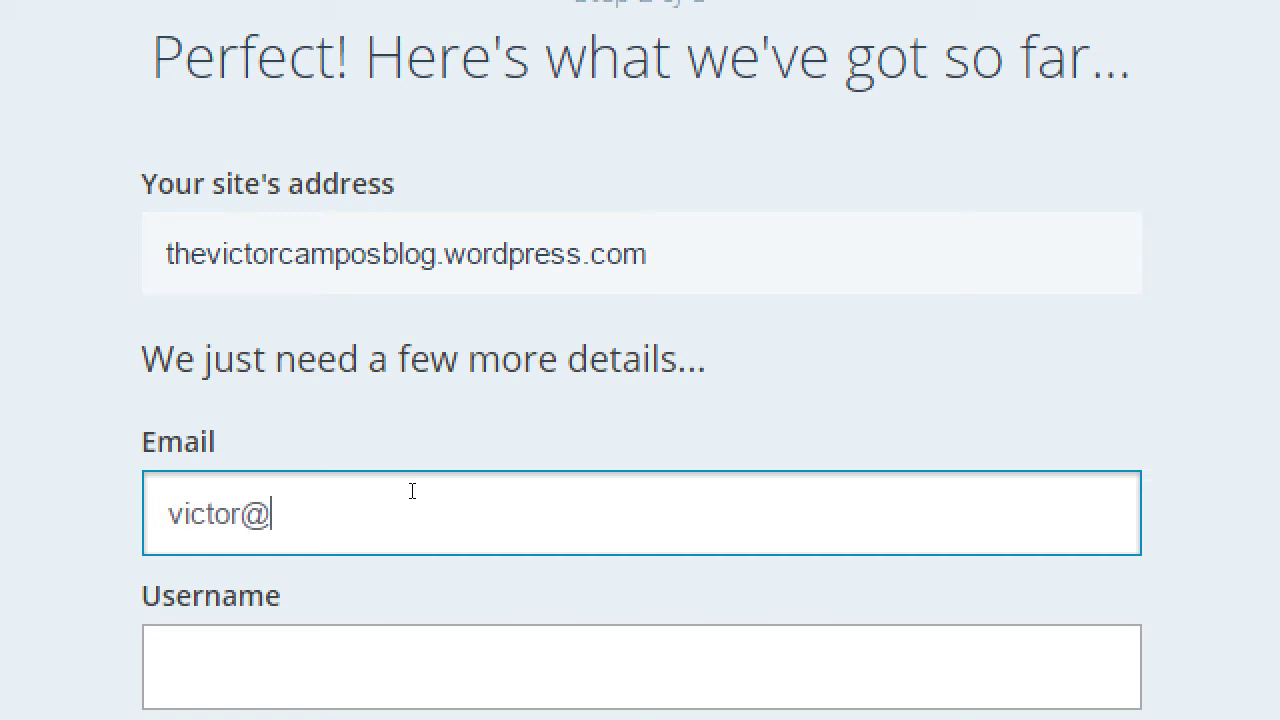
key(Tab)
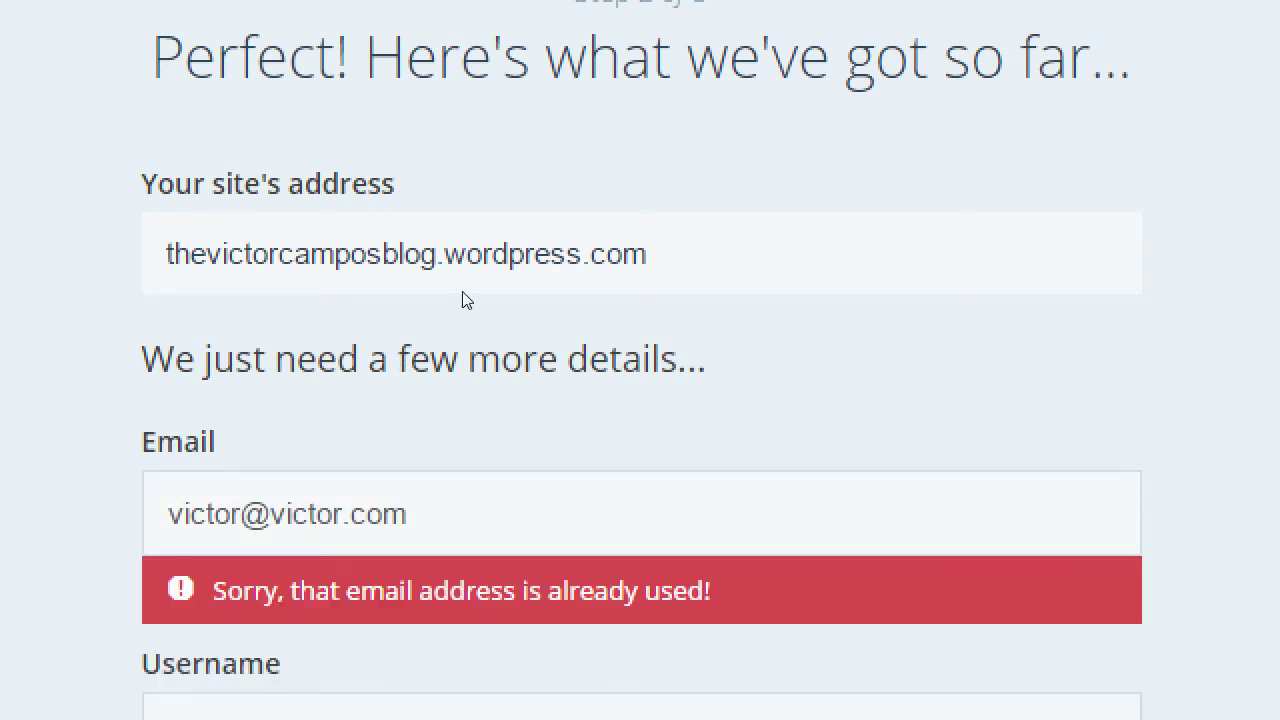
click(481, 285)
key(ctrl+c)
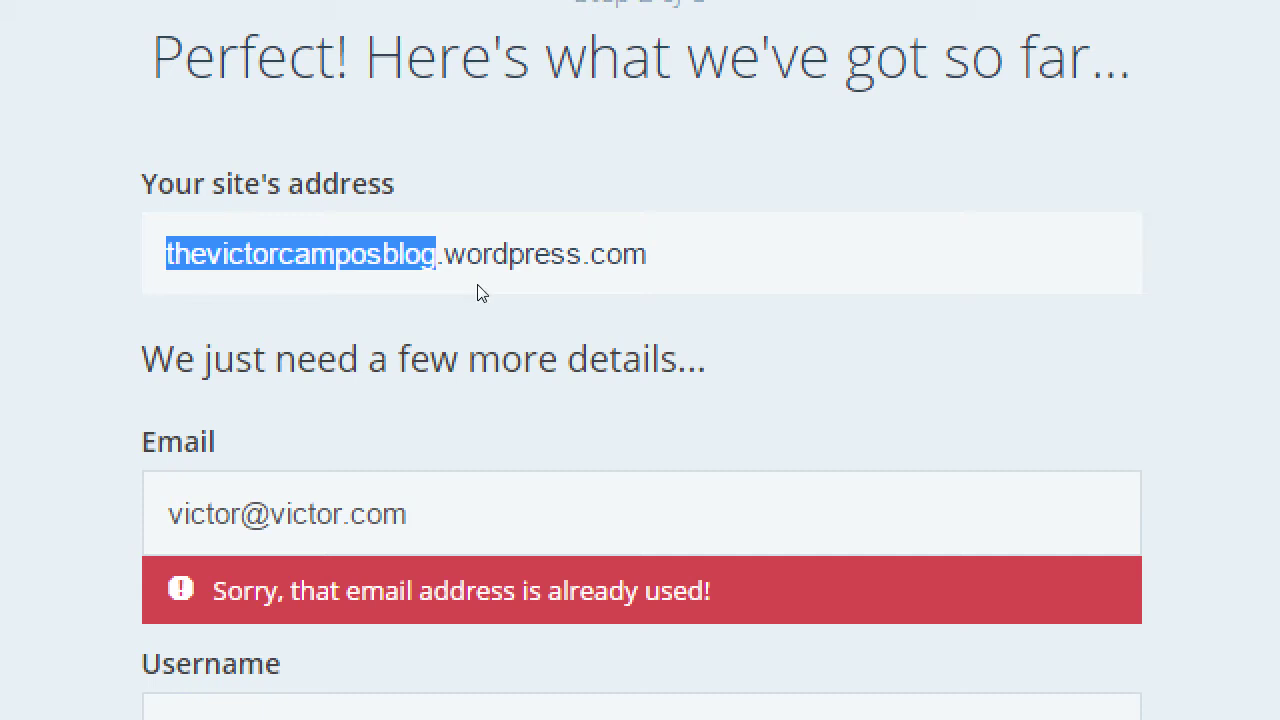
click(410, 706)
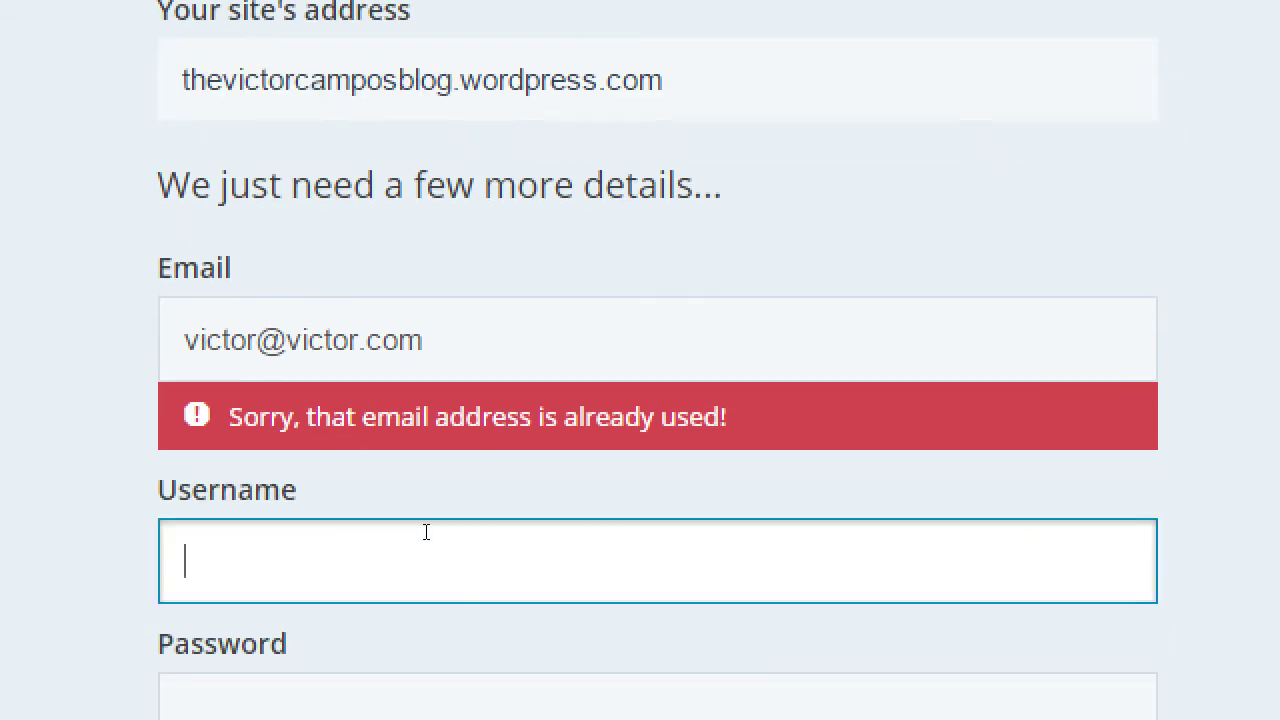
key(ctrl+v)
- Delete the .com ending from the rejected, already-used email address
click(545, 345)
key(BackSpace)
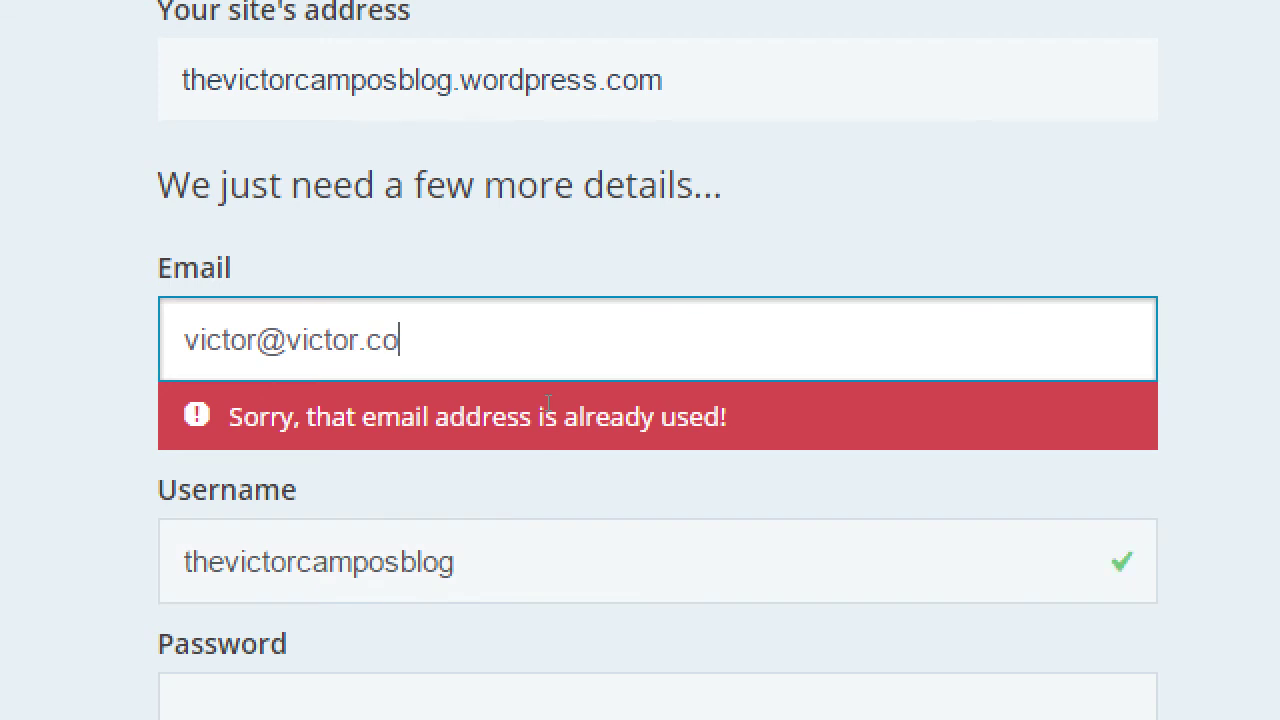
key(BackSpace)
key(BackSpace)
- Change the email ending to .me so email and username both validate
text(me)
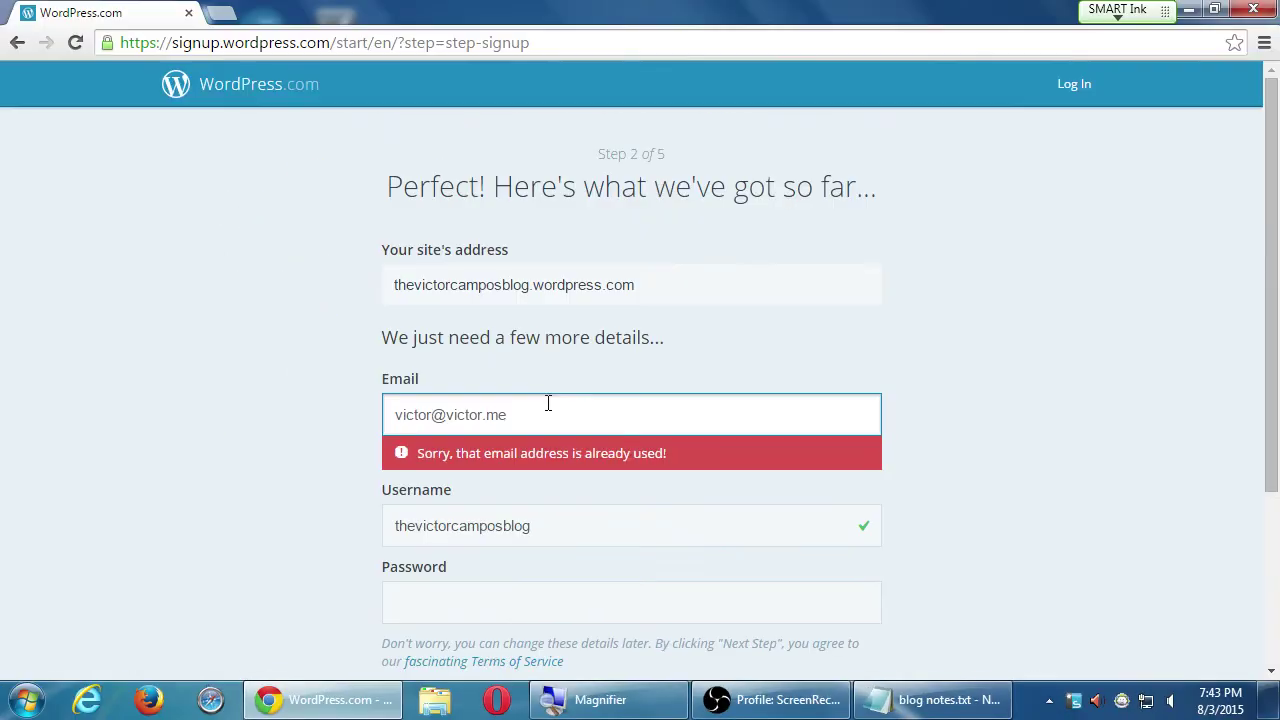
click(282, 436)
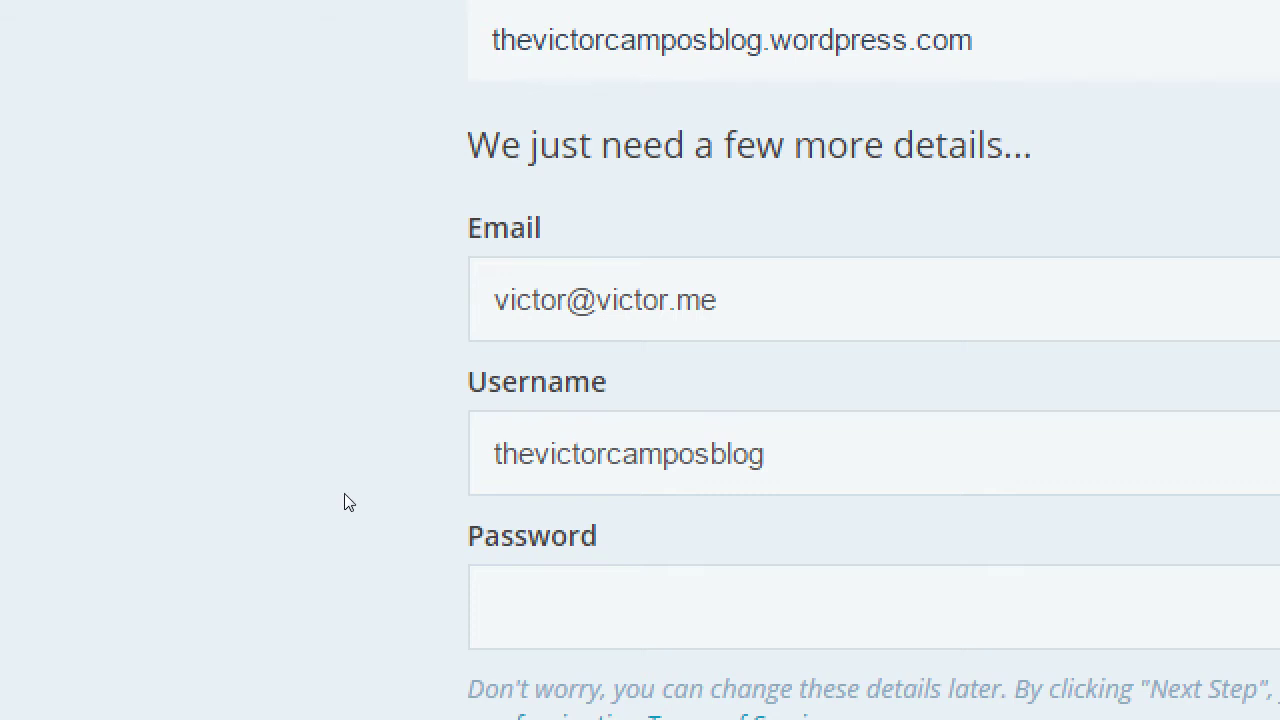
click(627, 475)
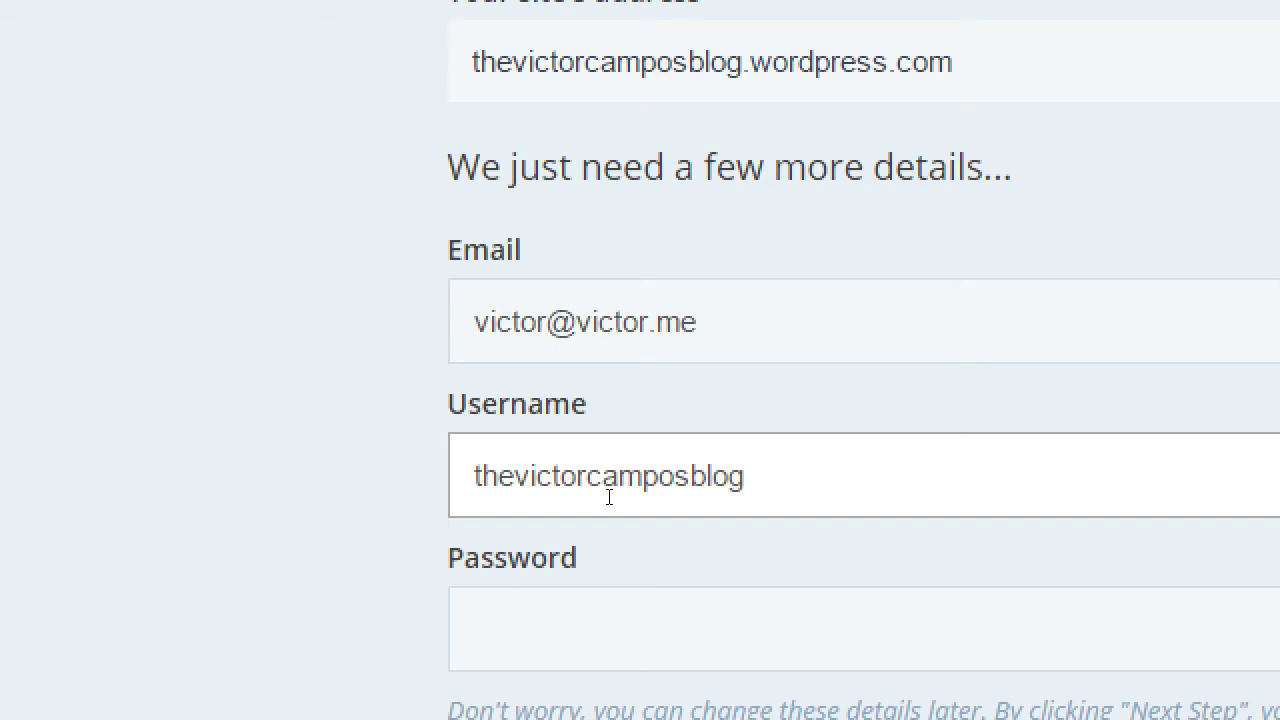
- Enter the account password and submit the signup details via Next Step
click(609, 629)
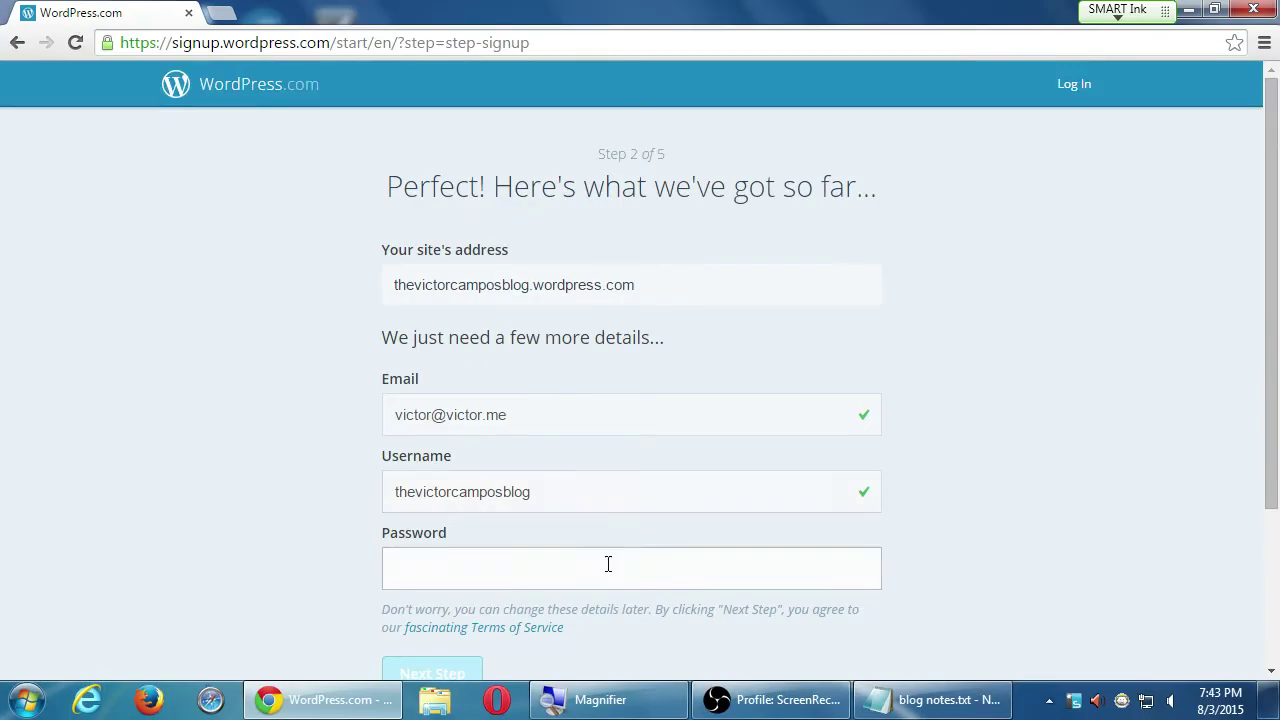
text(•••••••)
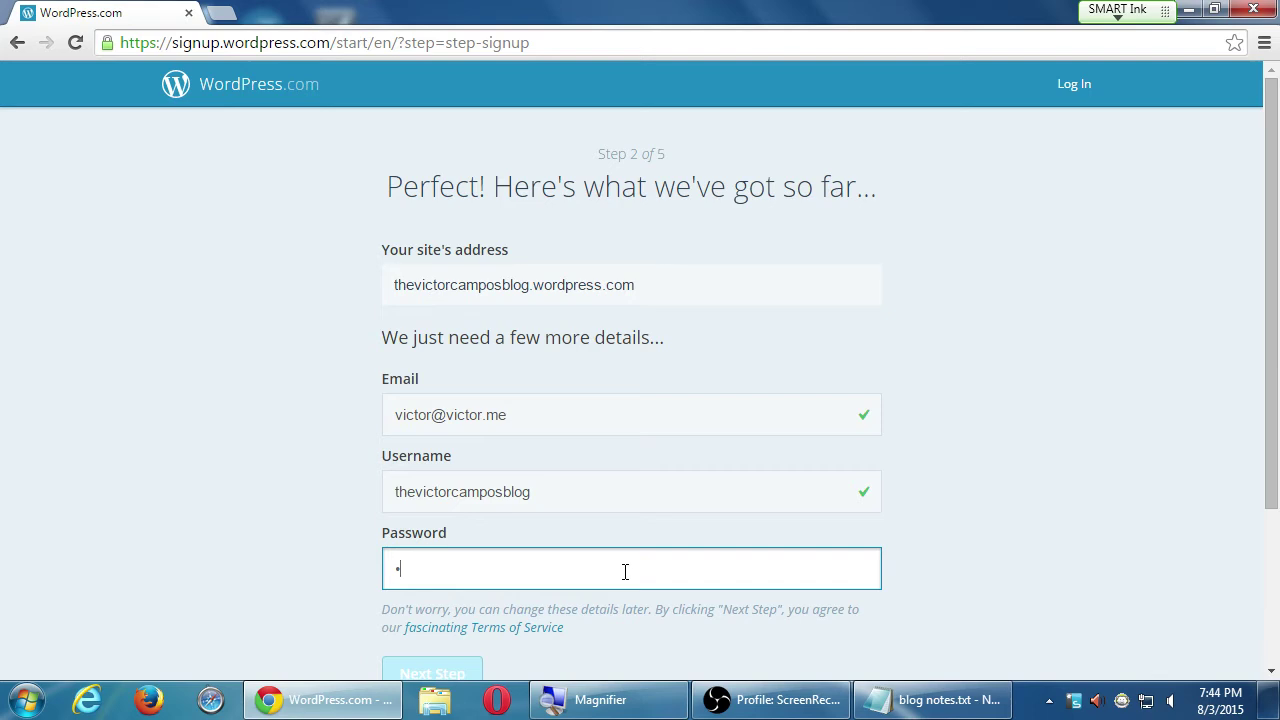
text(•••••••)
key(Tab)
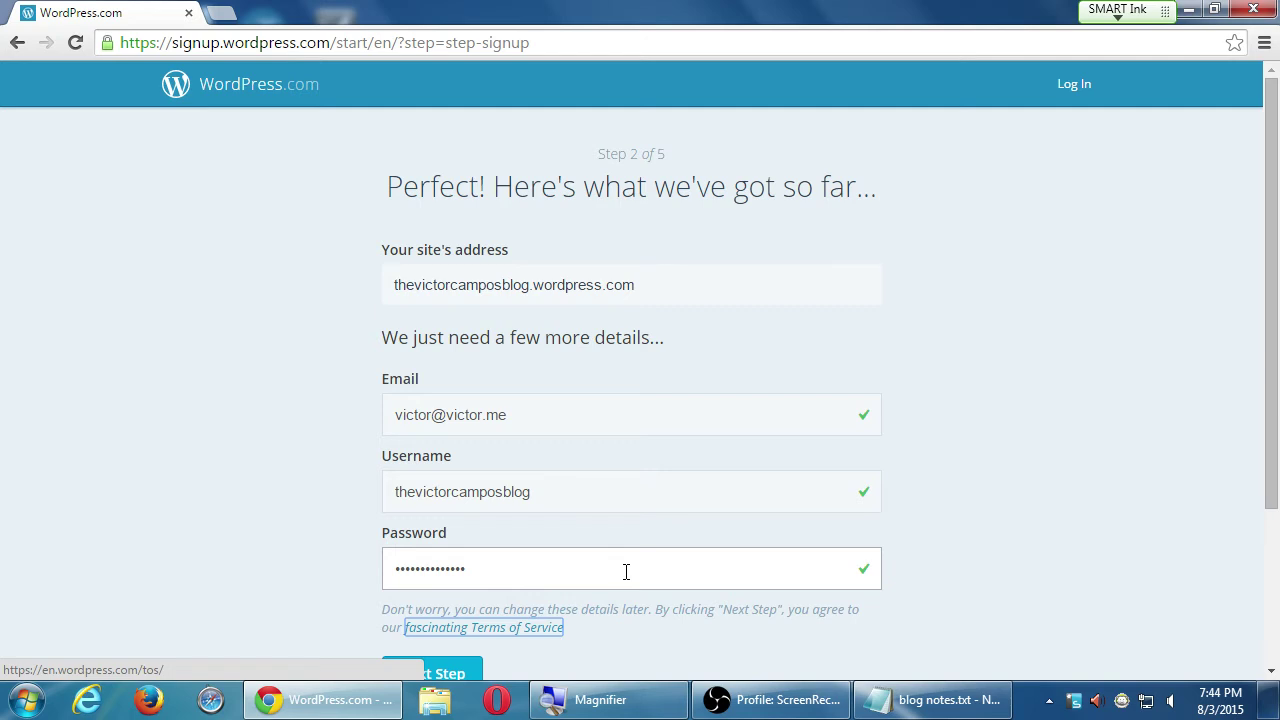
click(237, 368)
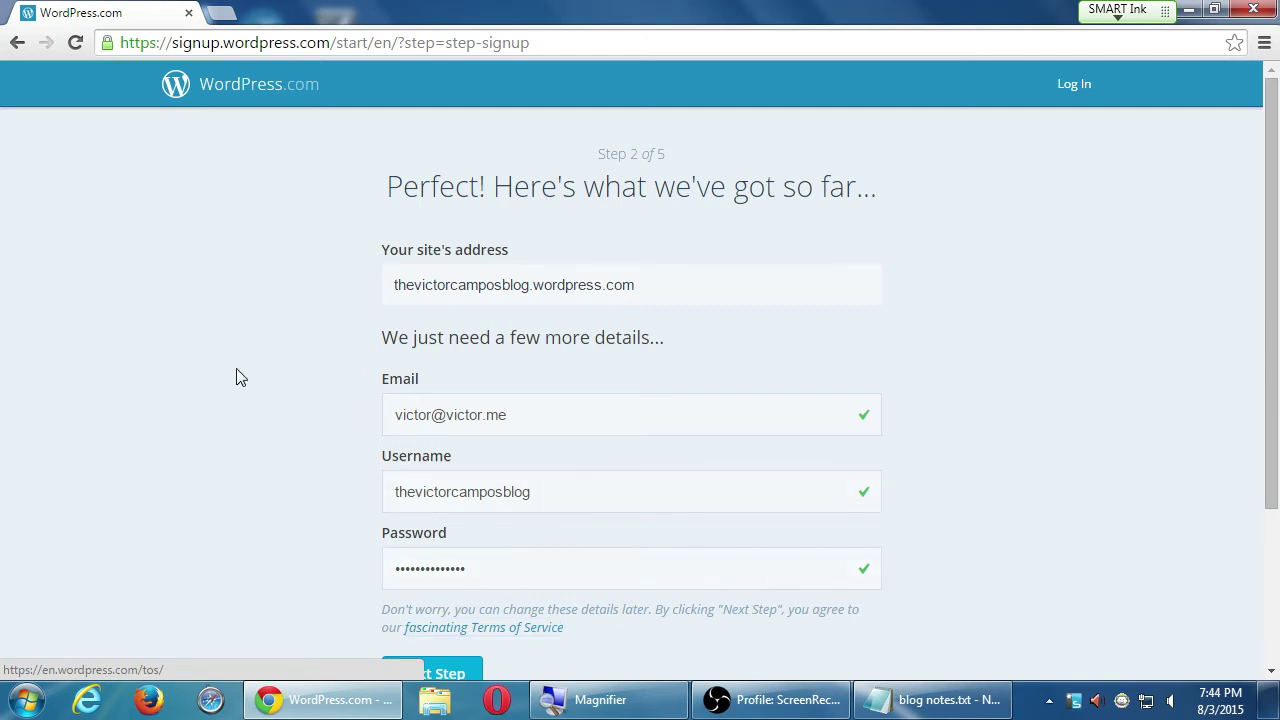
scroll(237, 369, down, 2)
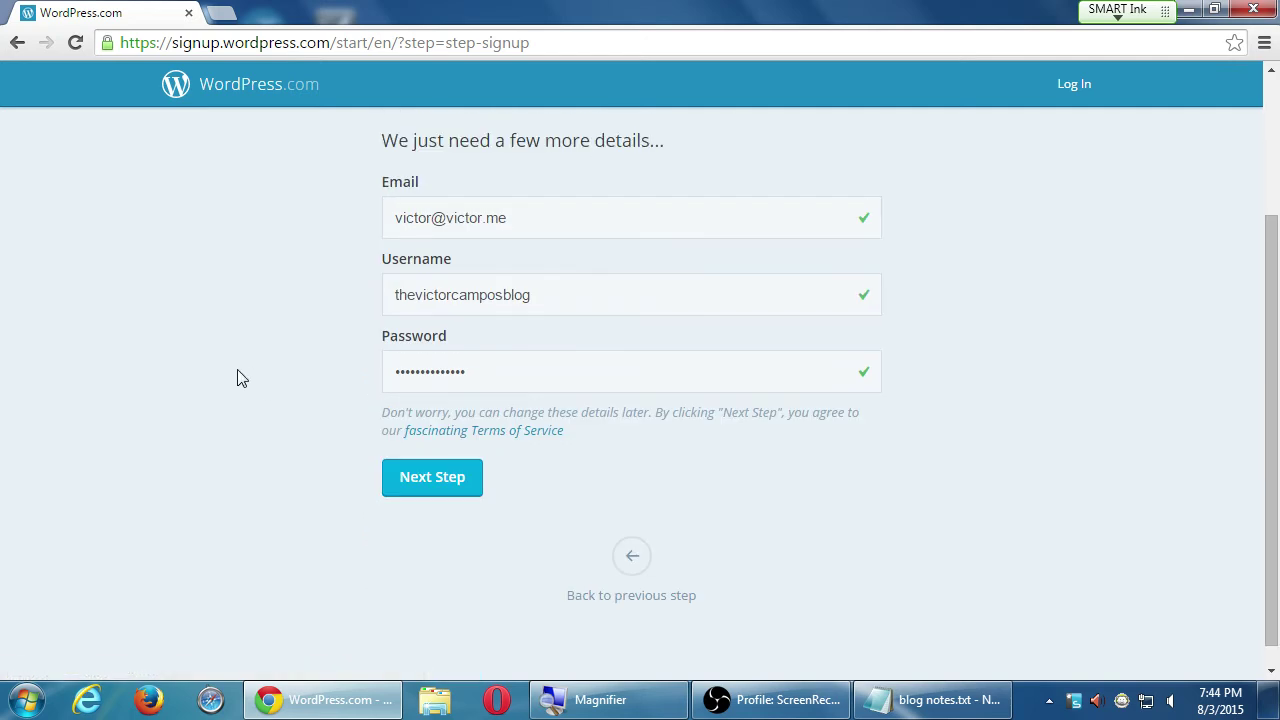
click(430, 490)
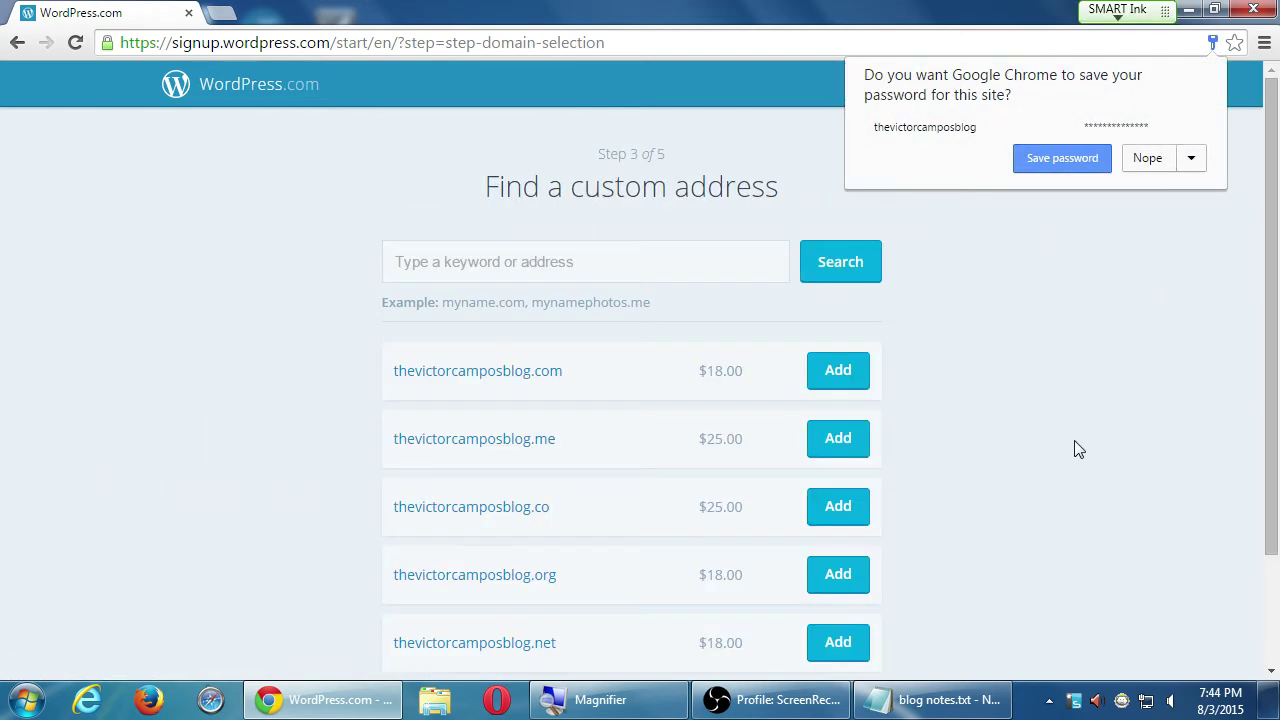
- Decline Chrome's password save and browse the five paid domains priced $18.00–$25.00
click(1147, 157)
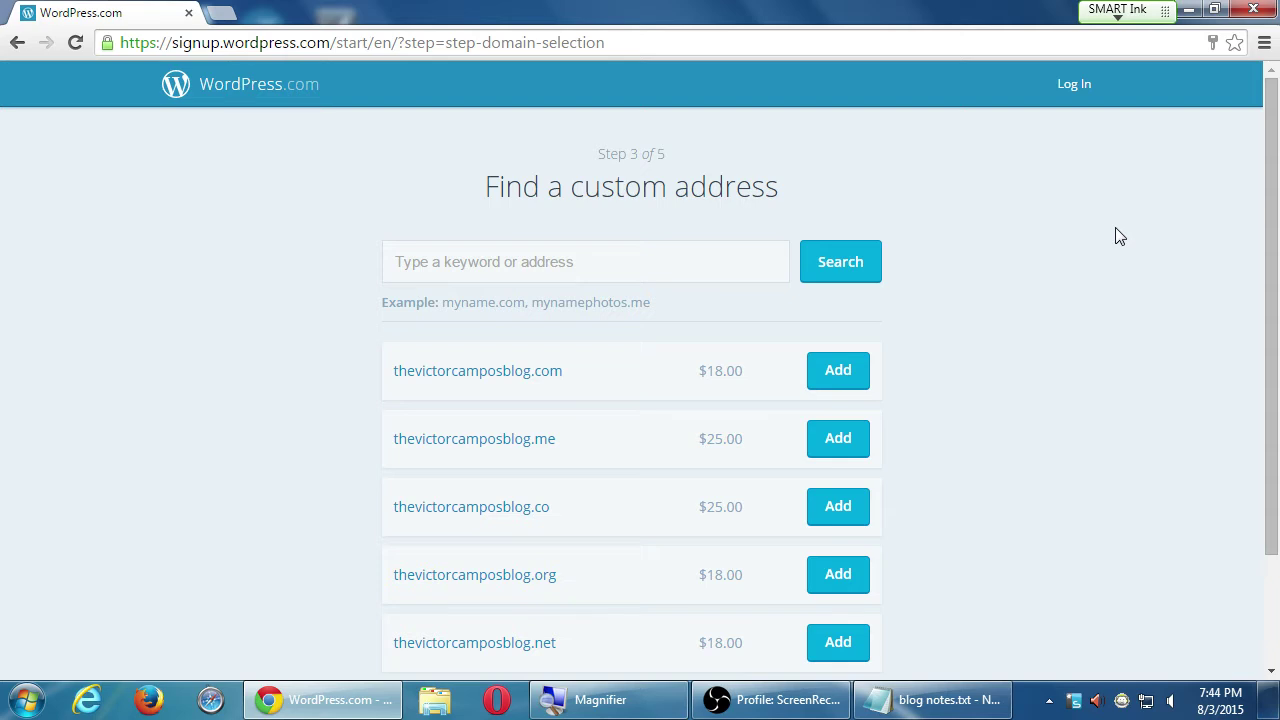
scroll(1120, 236, down, 1)
scroll(1120, 236, down, 1)
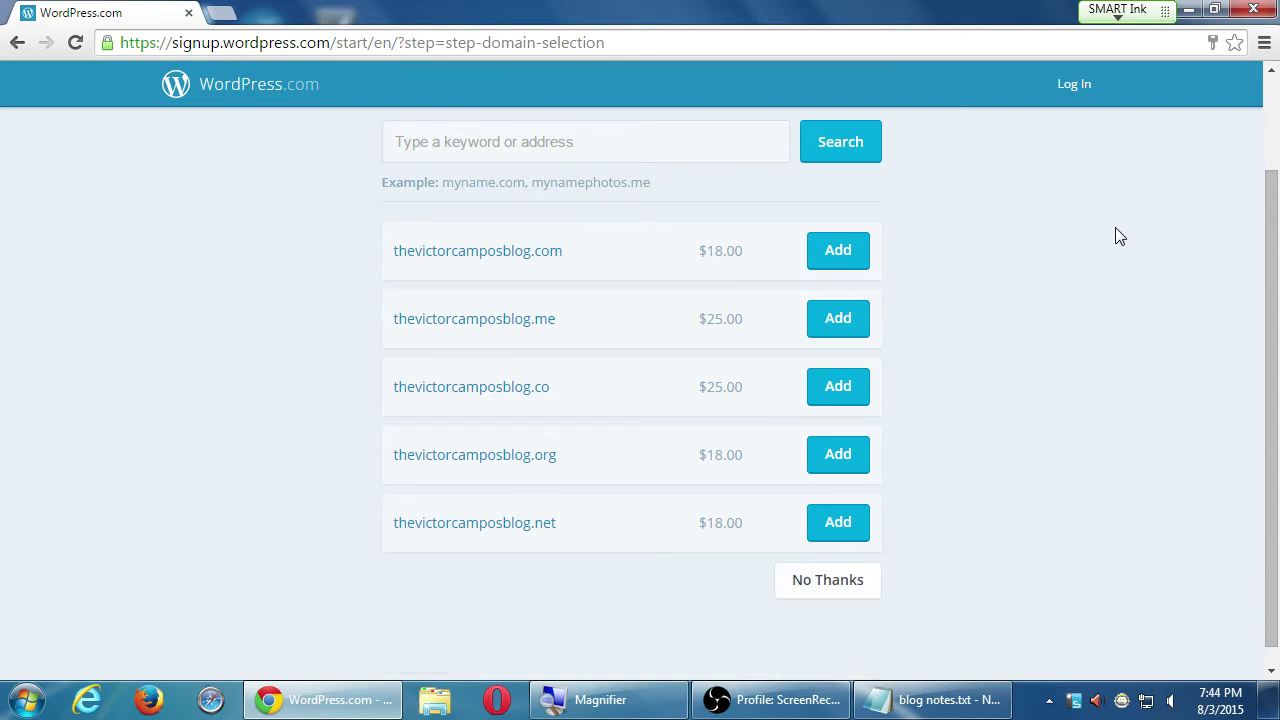
scroll(1120, 236, up, 1)
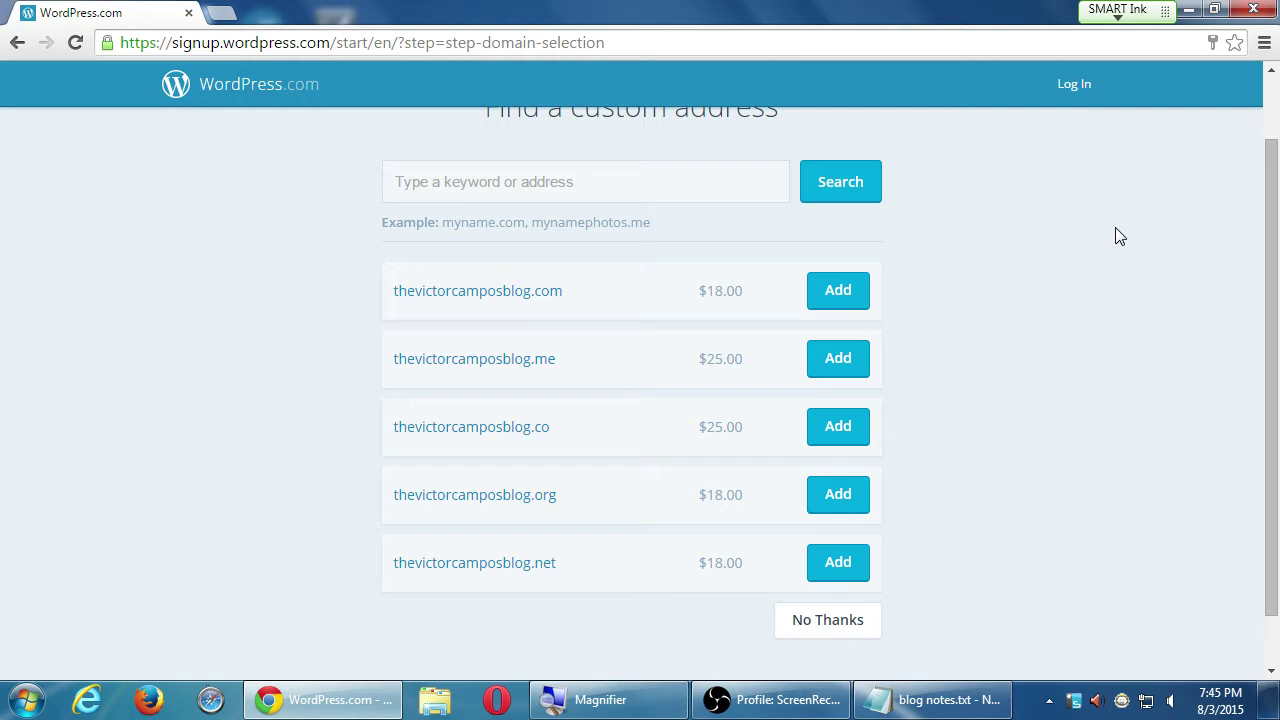
scroll(1120, 236, down, 1)
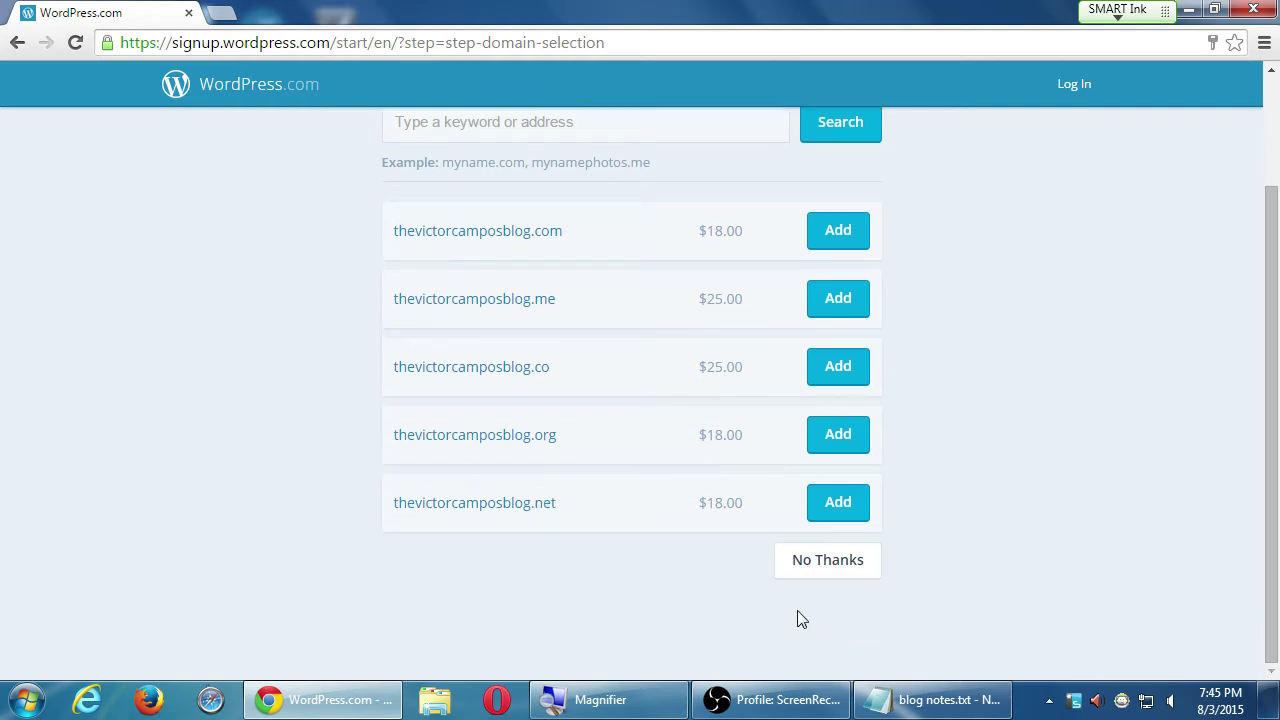
click(822, 566)
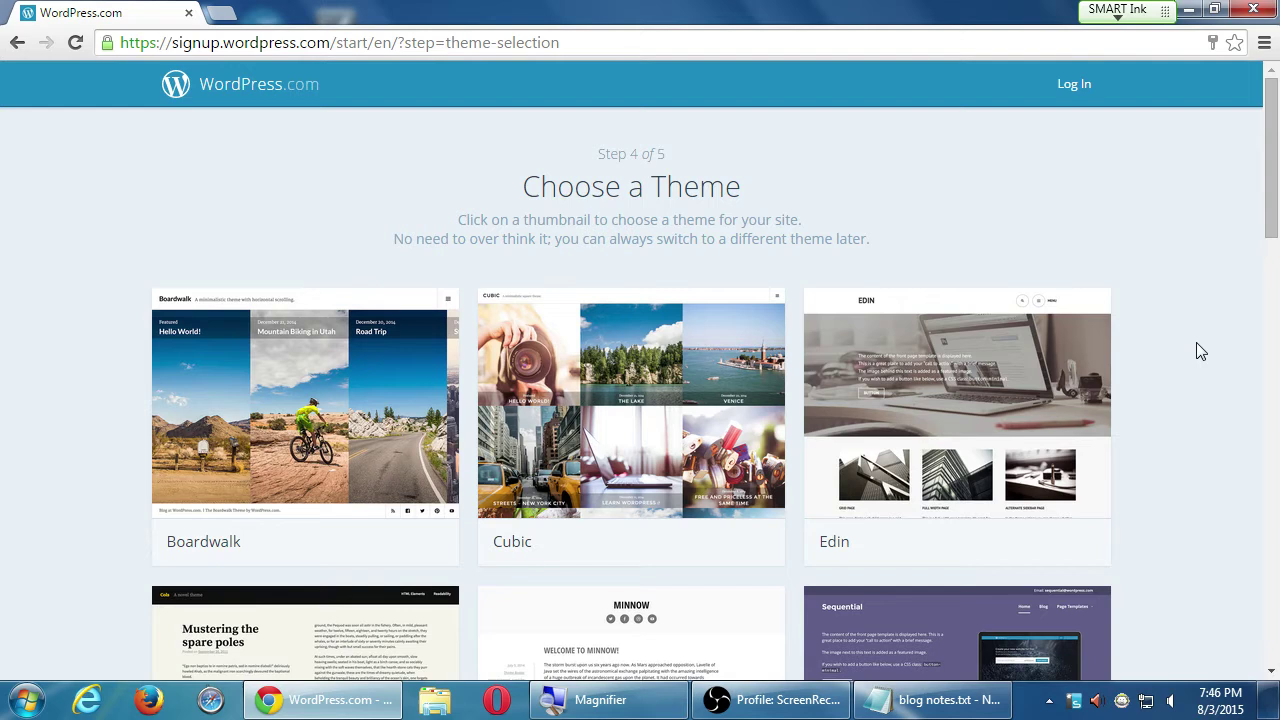
scroll(1197, 344, down, 6)
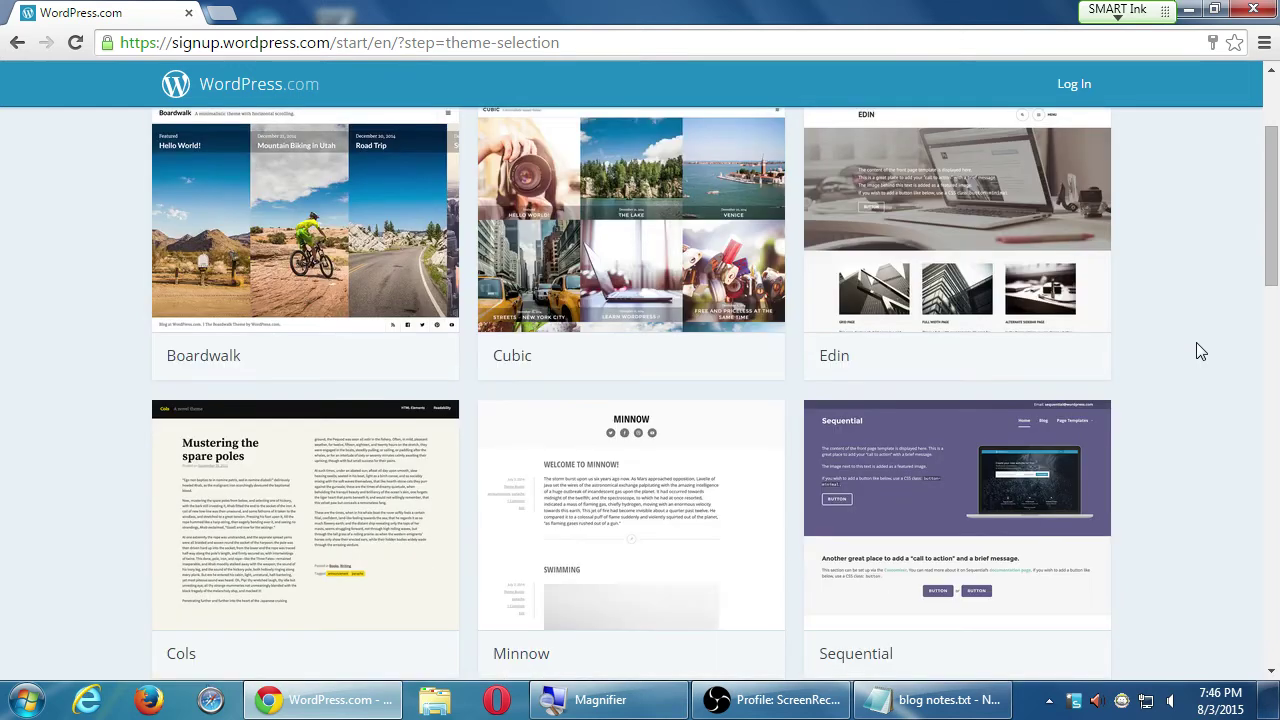
scroll(1197, 344, down, 6)
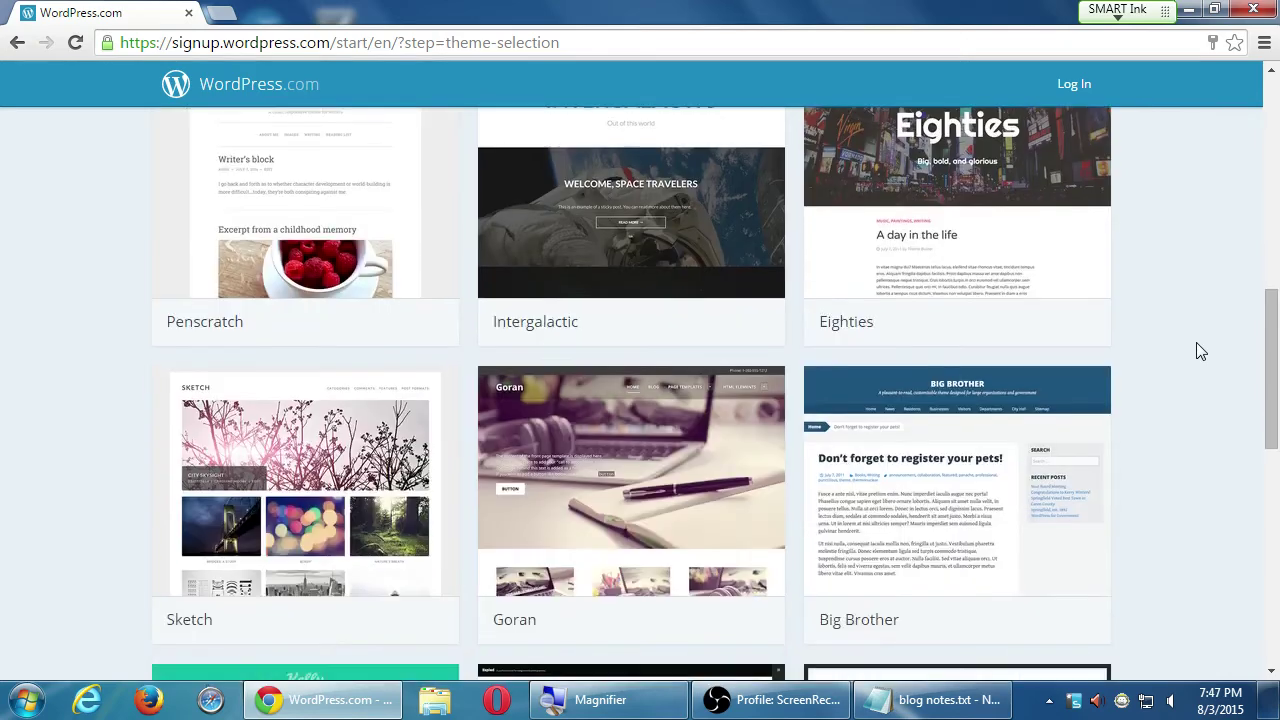
scroll(1201, 351, down, 3)
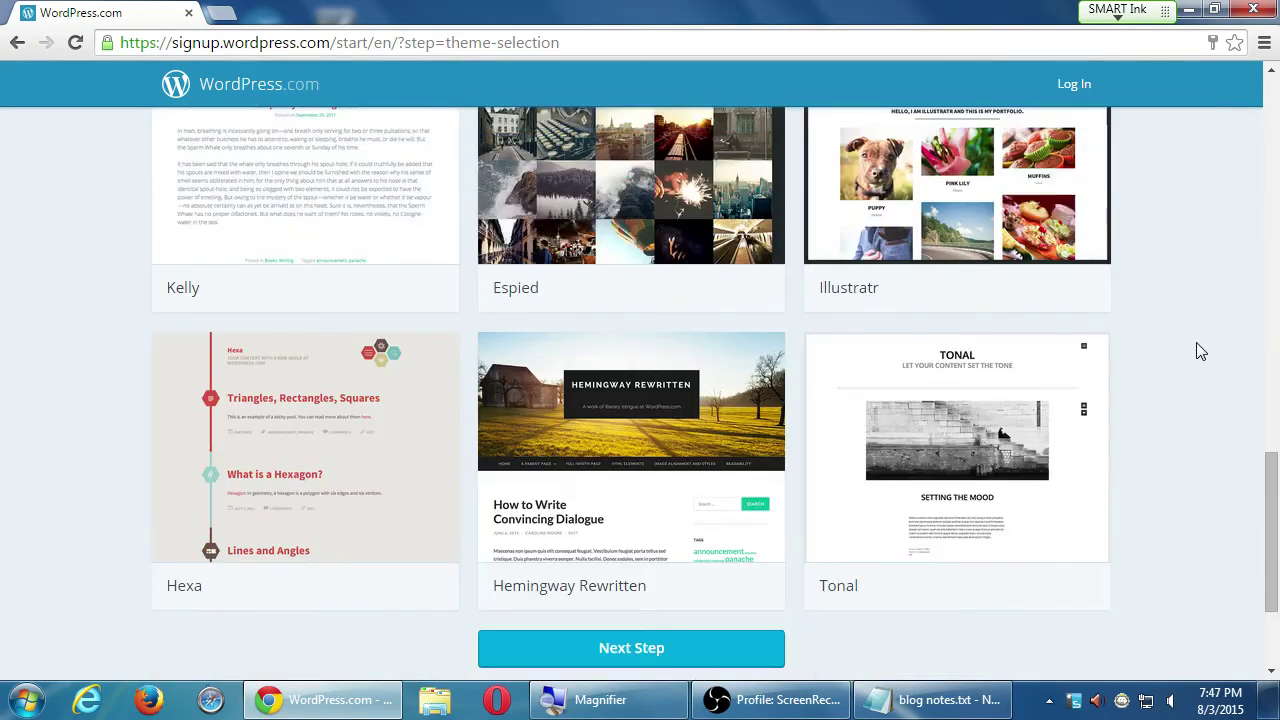
scroll(1202, 364, up, 9)
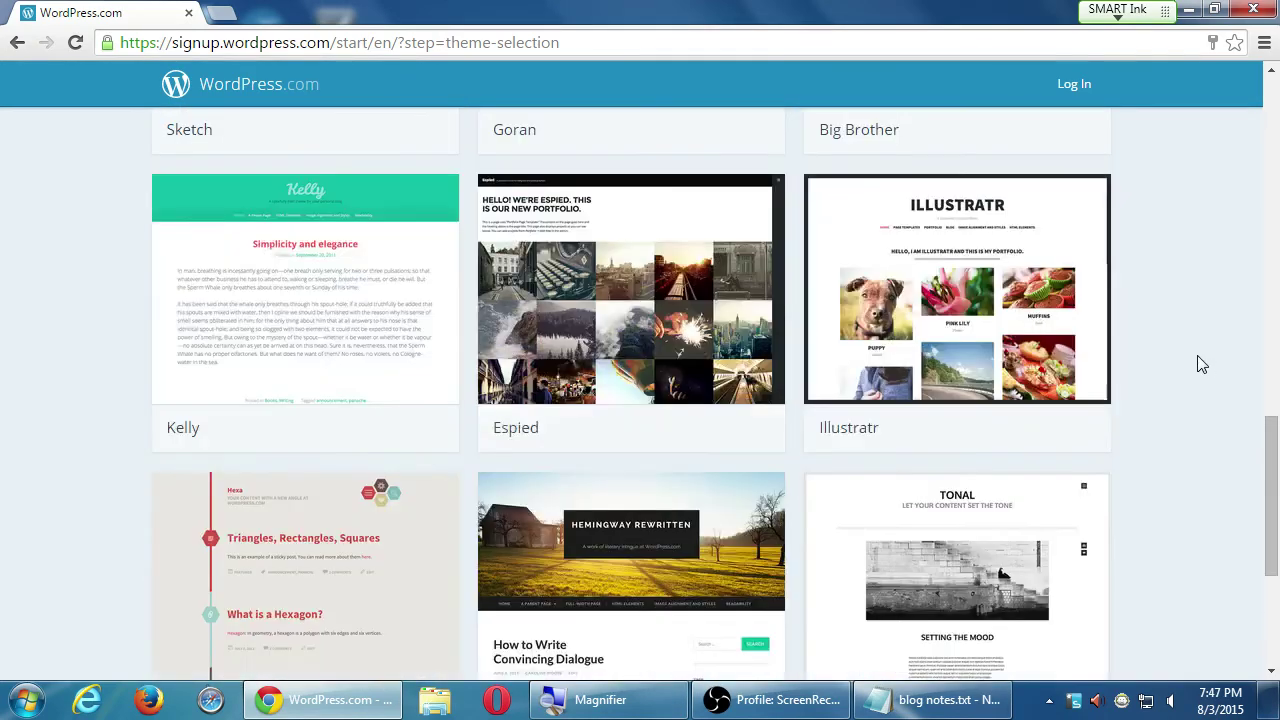
scroll(1202, 364, down, 2)
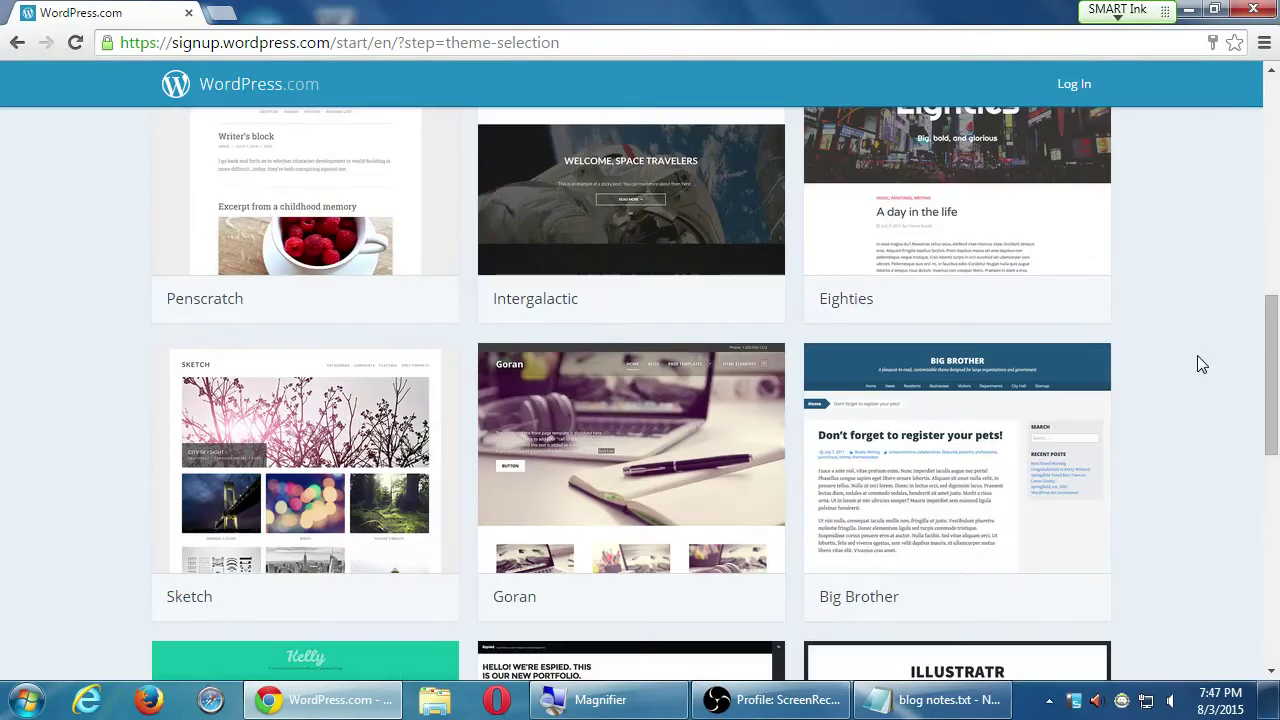
scroll(1202, 364, up, 3)
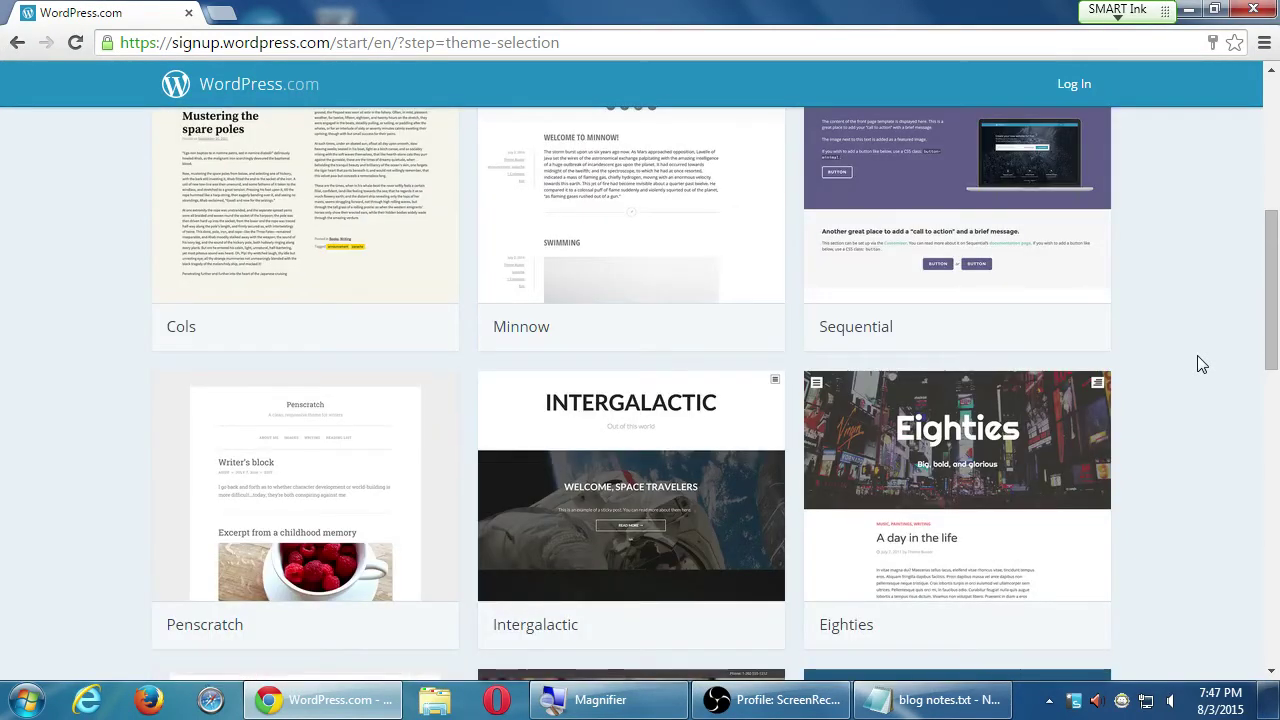
scroll(1202, 364, up, 3)
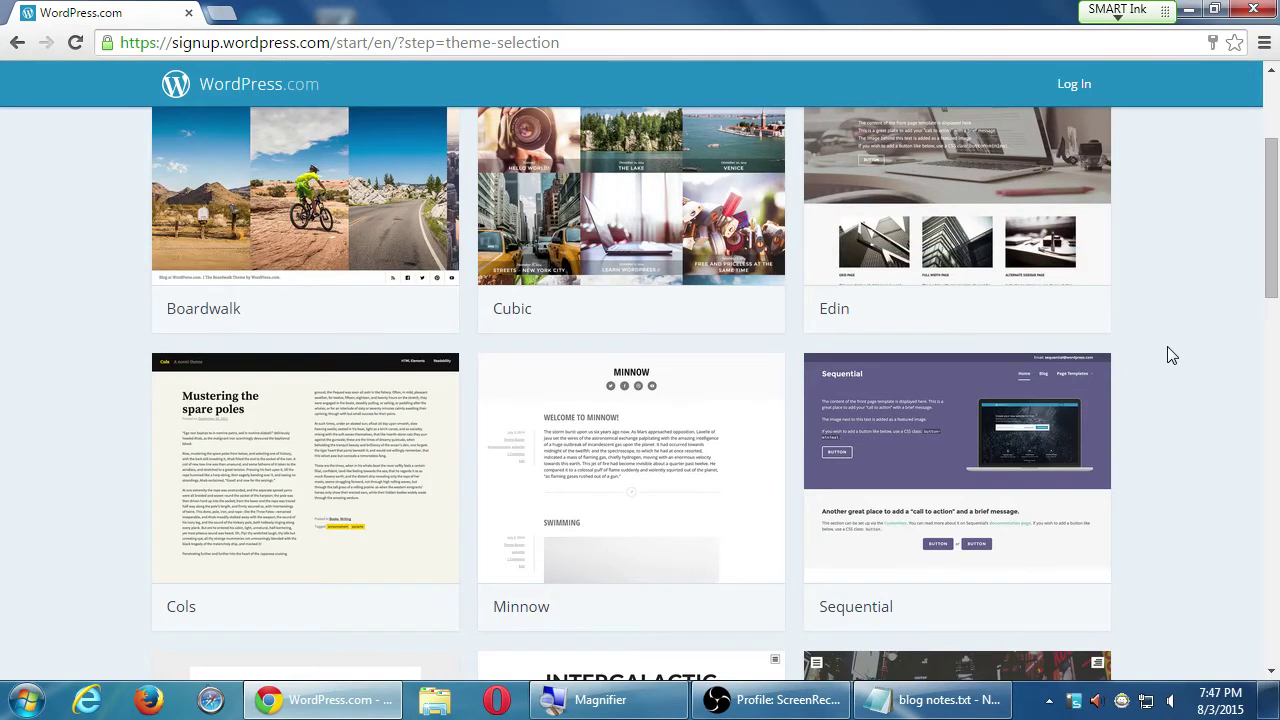
scroll(1173, 349, up, 2)
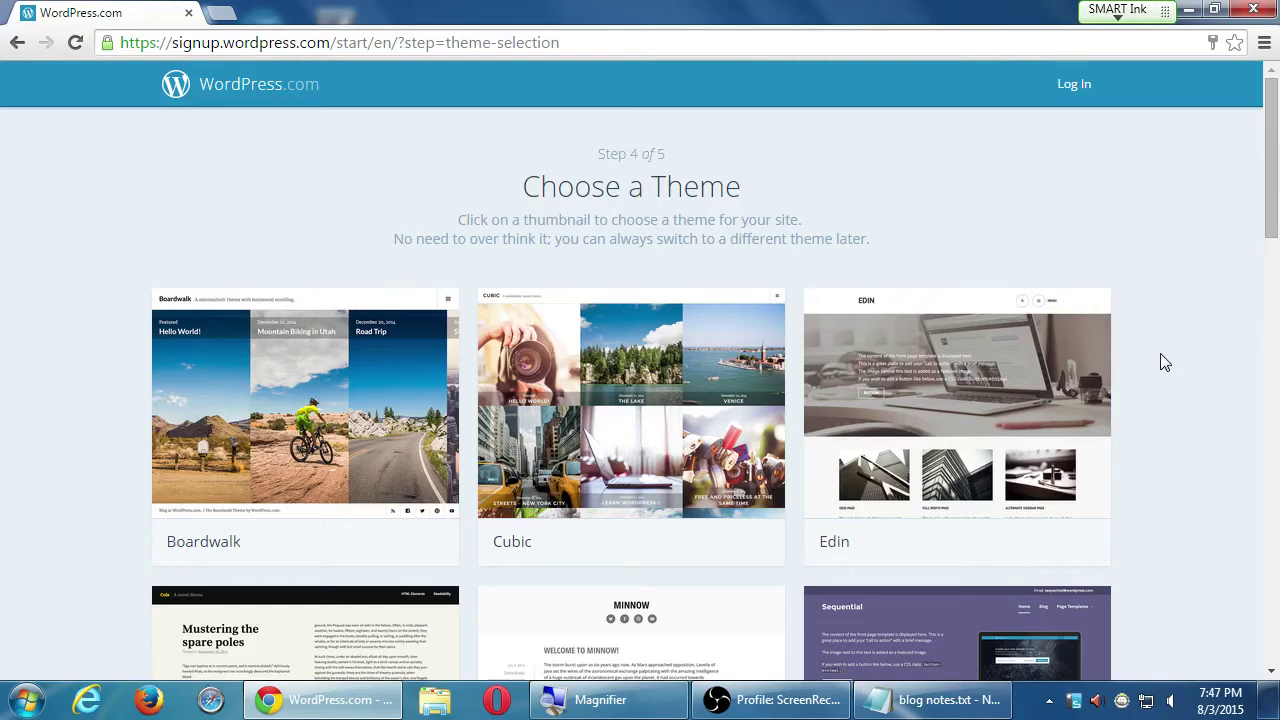
scroll(1160, 354, down, 1)
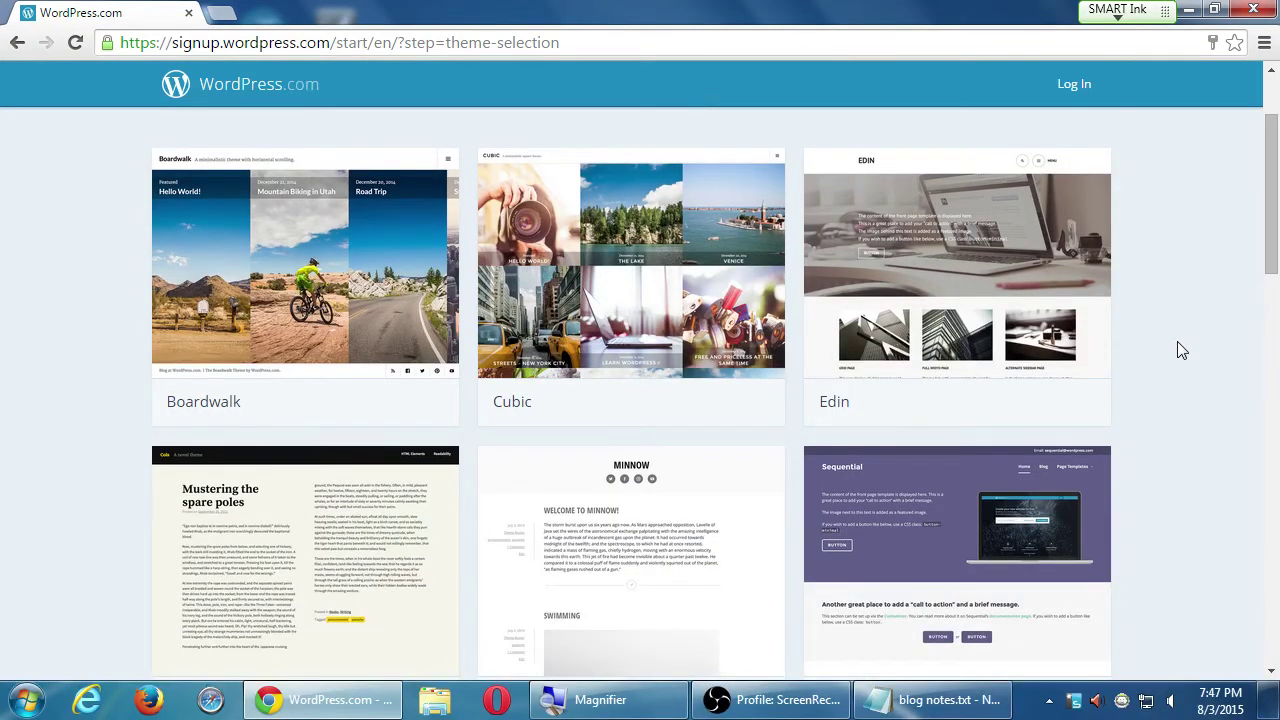
scroll(1177, 342, up, 1)
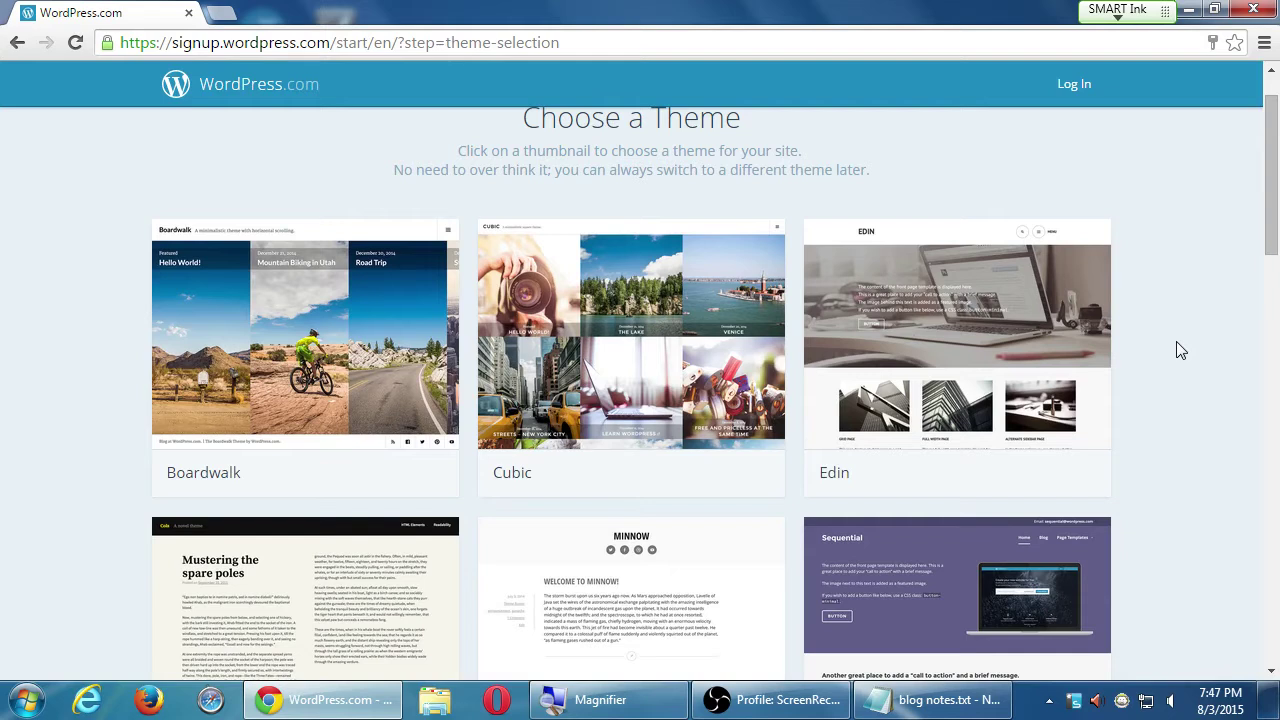
scroll(1106, 323, down, 1)
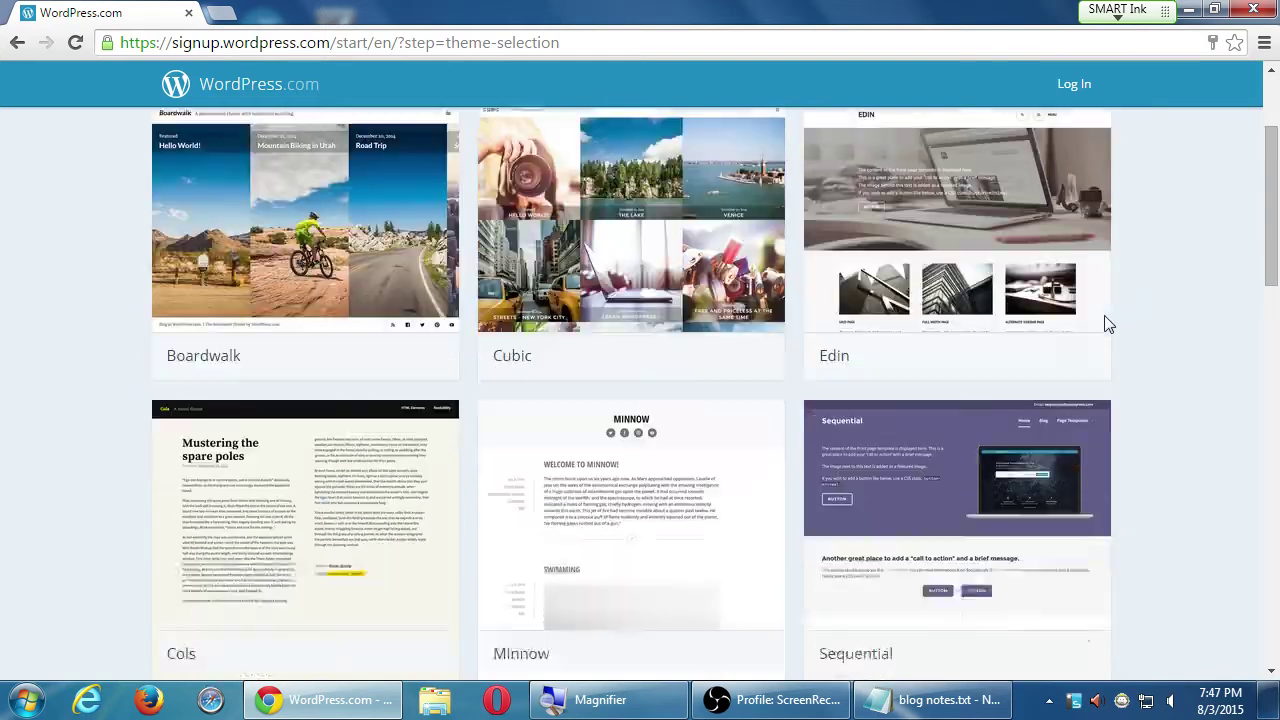
drag(1272, 113, 1272, 413)
scroll(1237, 449, down, 5)
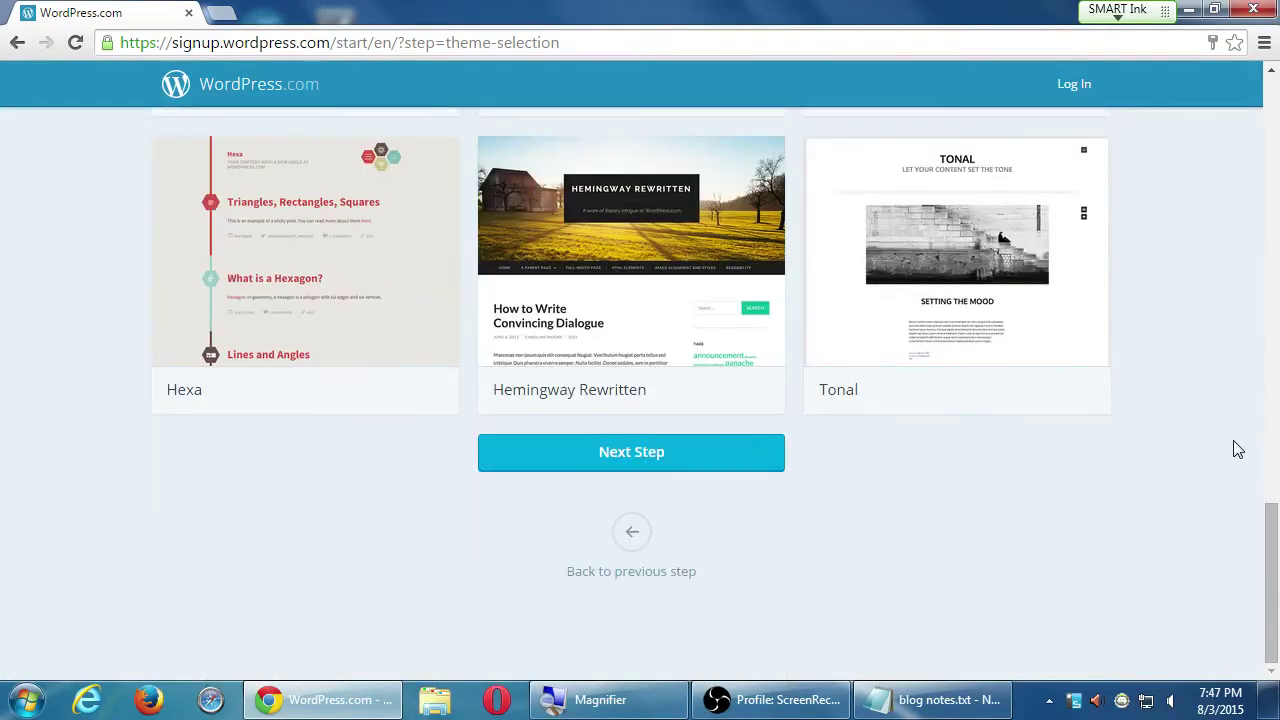
scroll(1231, 449, up, 6)
scroll(1237, 449, up, 5)
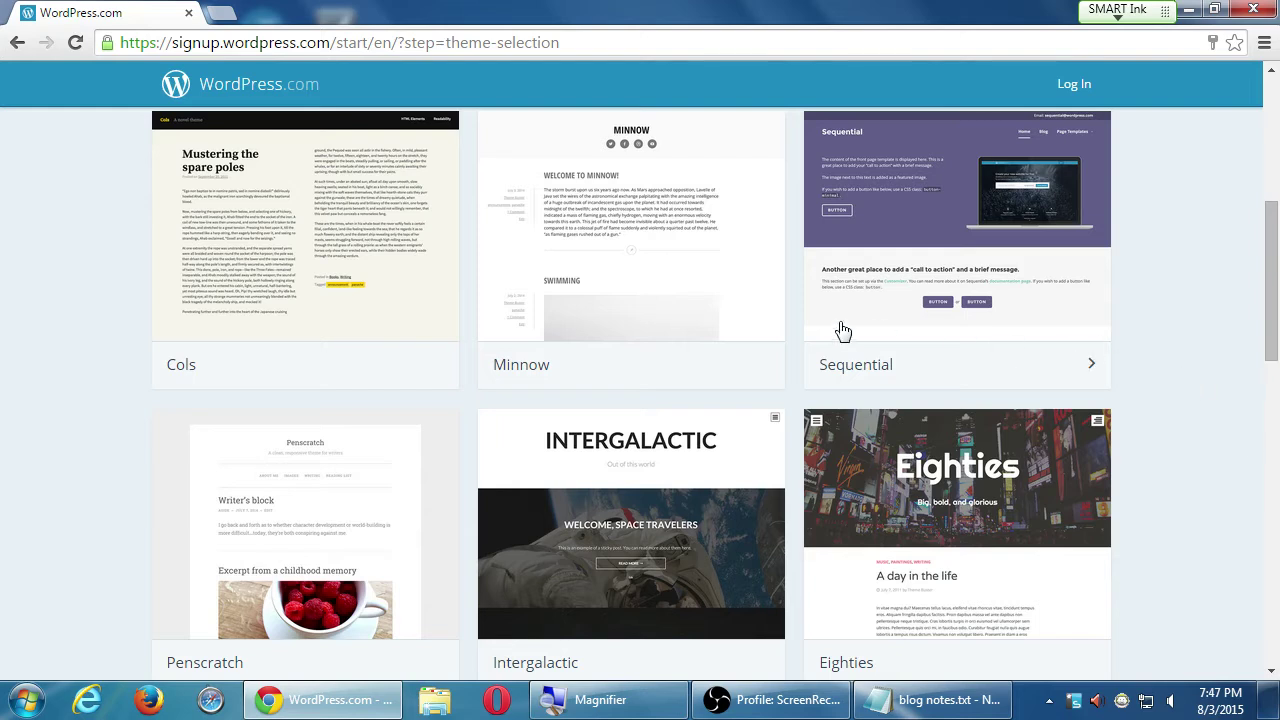
scroll(710, 312, up, 1)
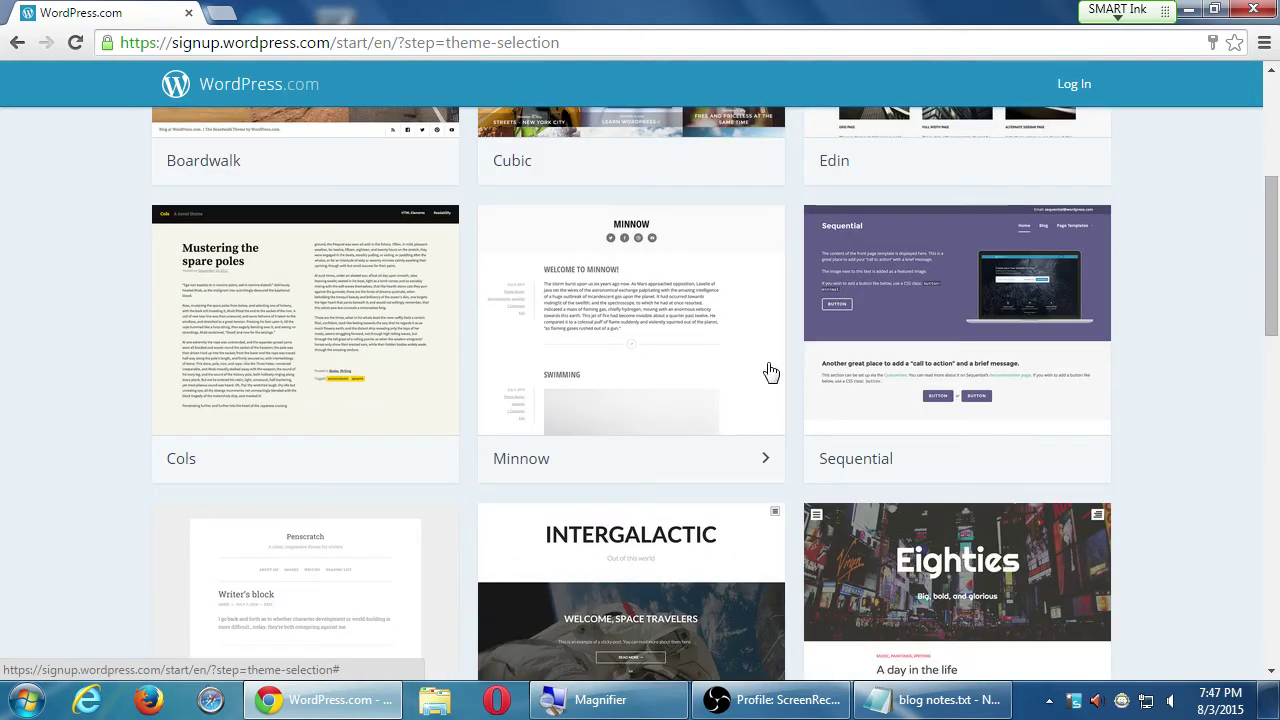
- Pick the Minnow theme and view the Free, Premium $99 and Business $299 plans
click(679, 349)
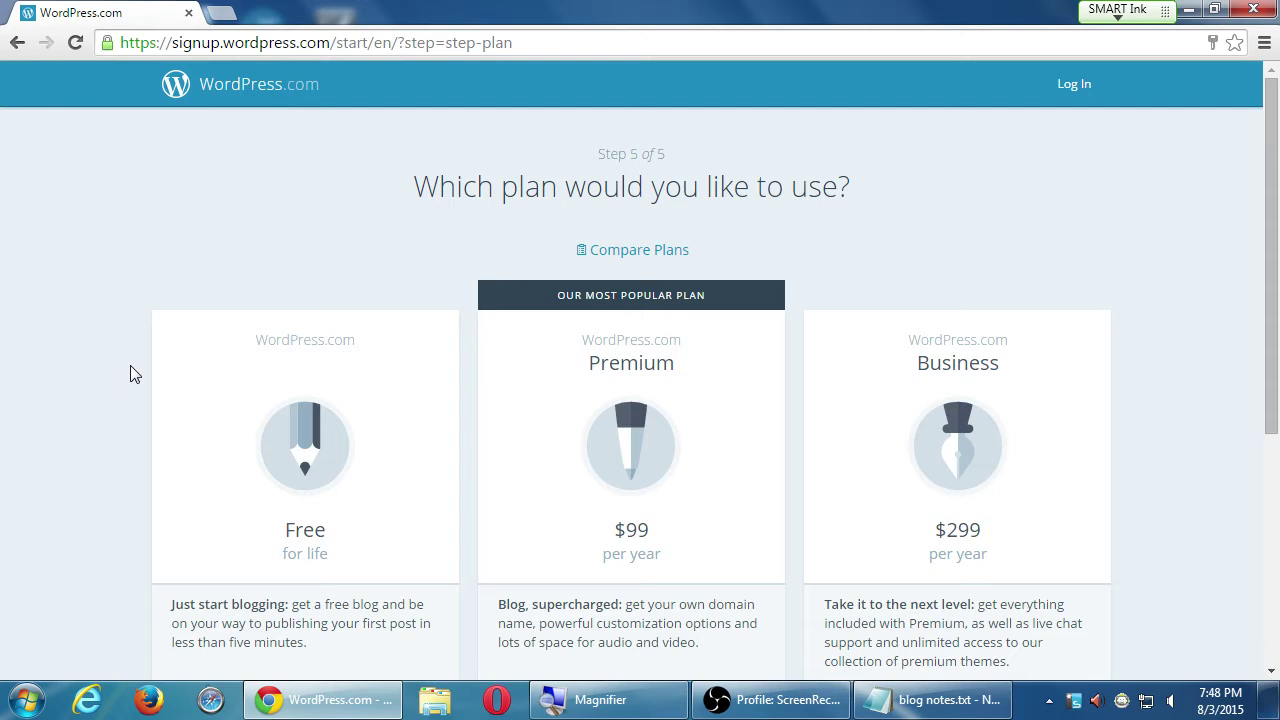
scroll(724, 432, down, 1)
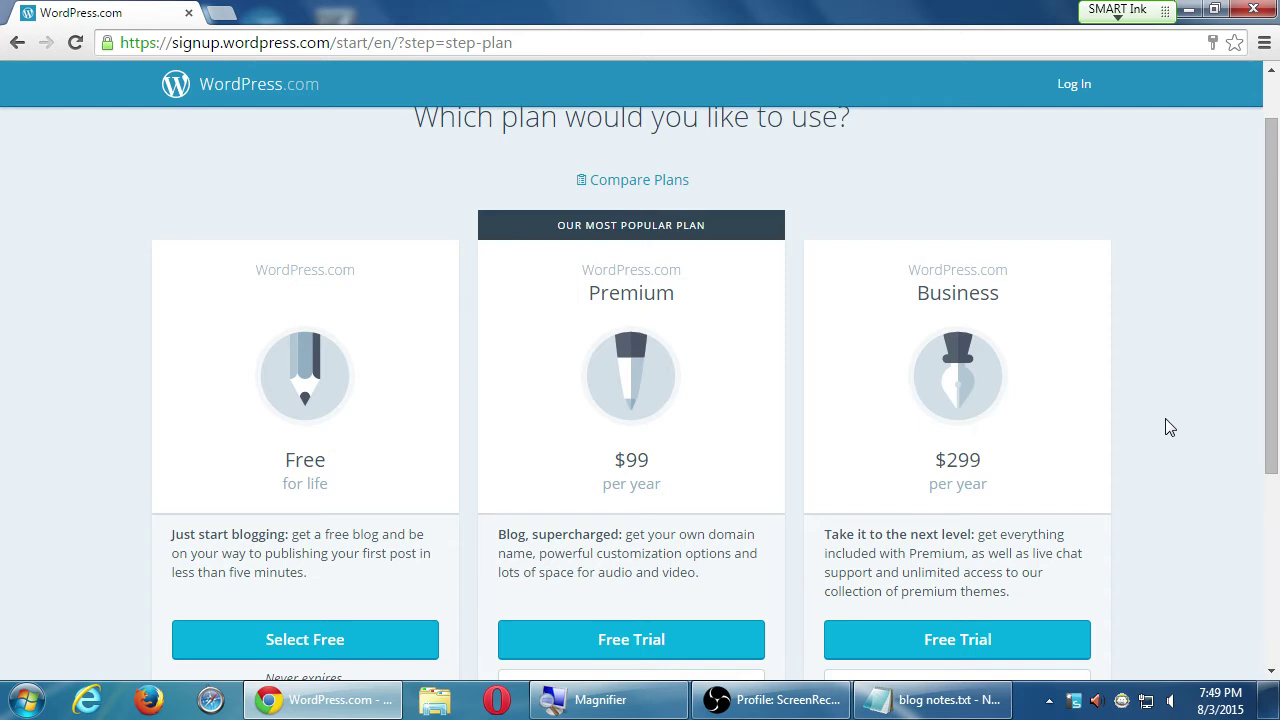
- Select the Free plan and look over the Thanks for signing up page
click(248, 645)
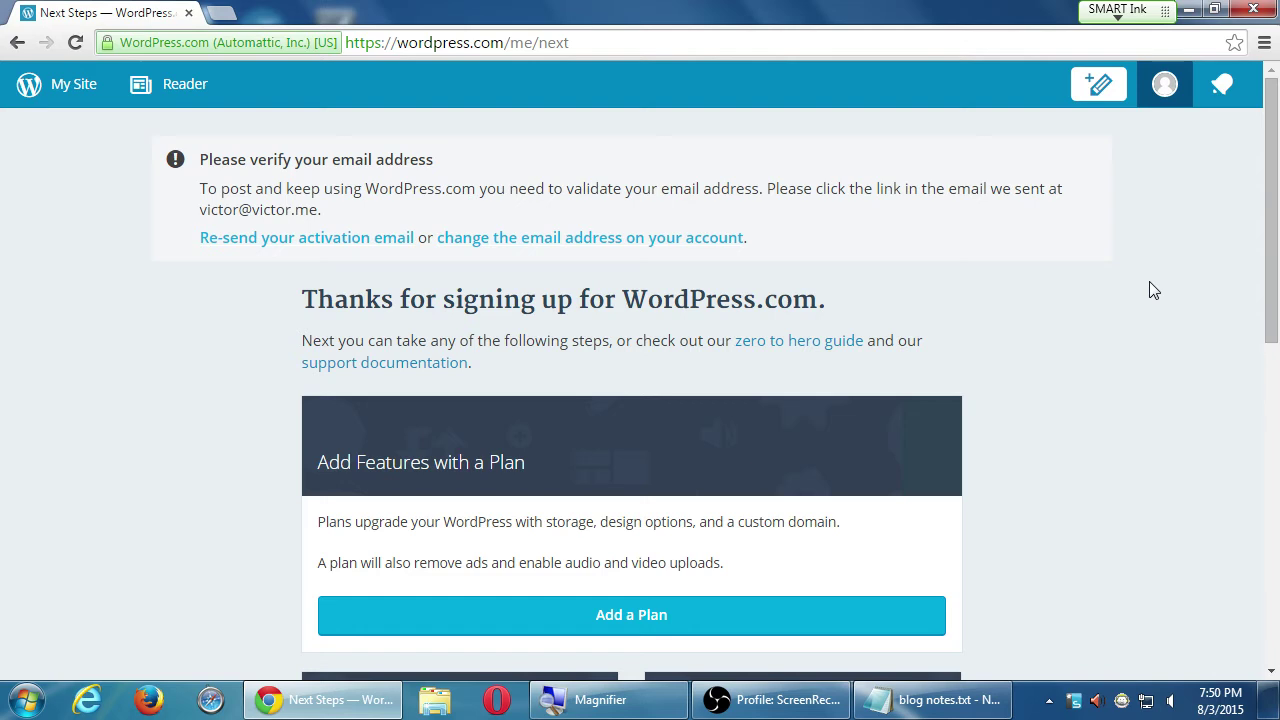
scroll(1200, 250, down, 3)
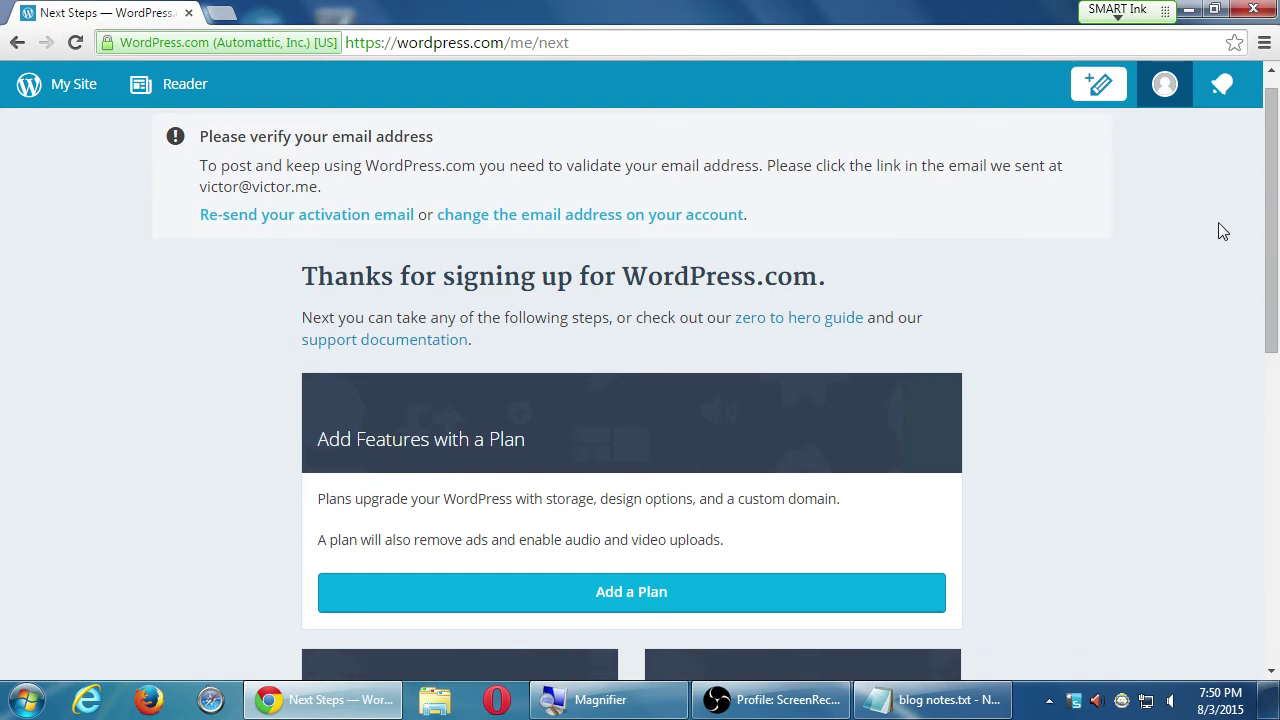
scroll(1158, 248, up, 3)
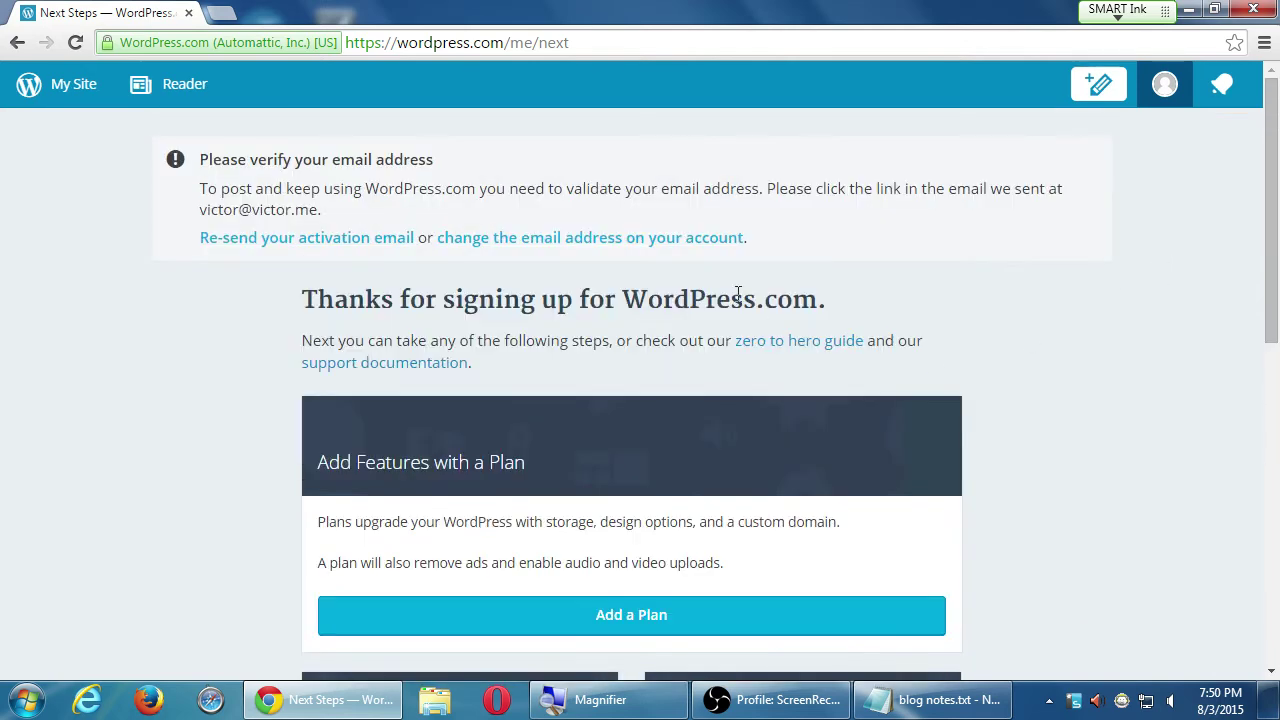
scroll(1000, 369, down, 2)
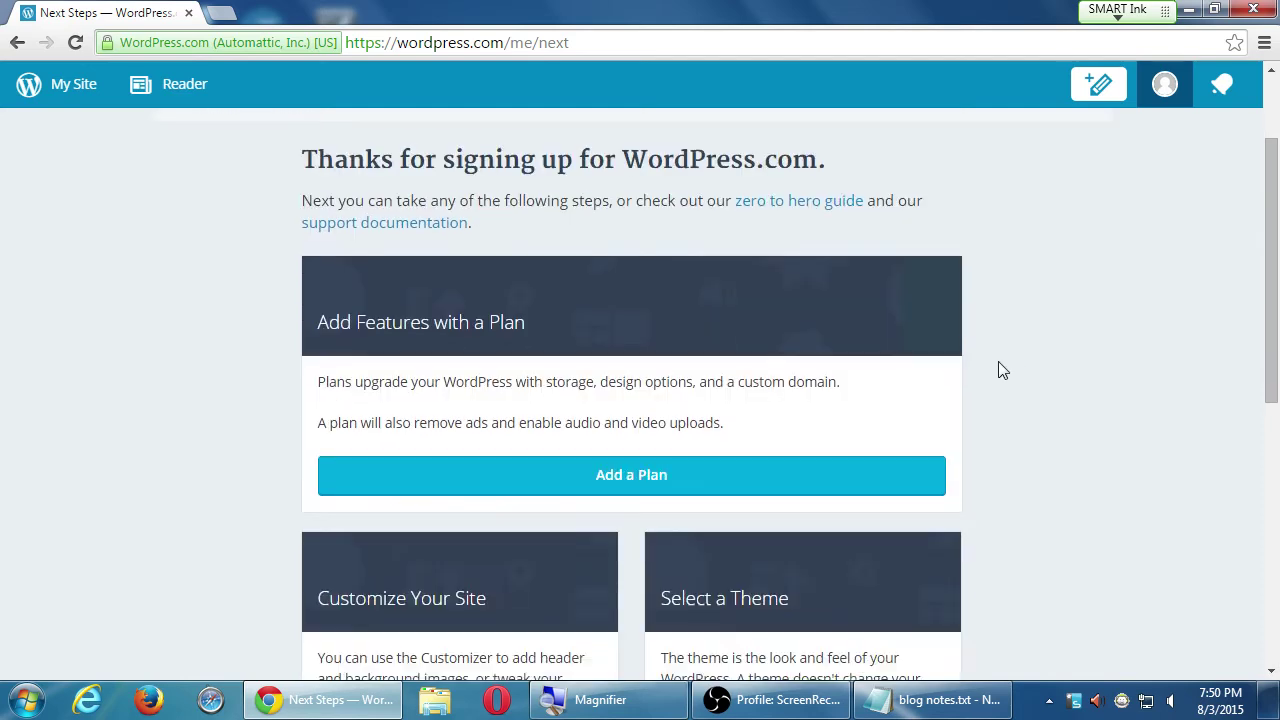
scroll(1000, 369, up, 2)
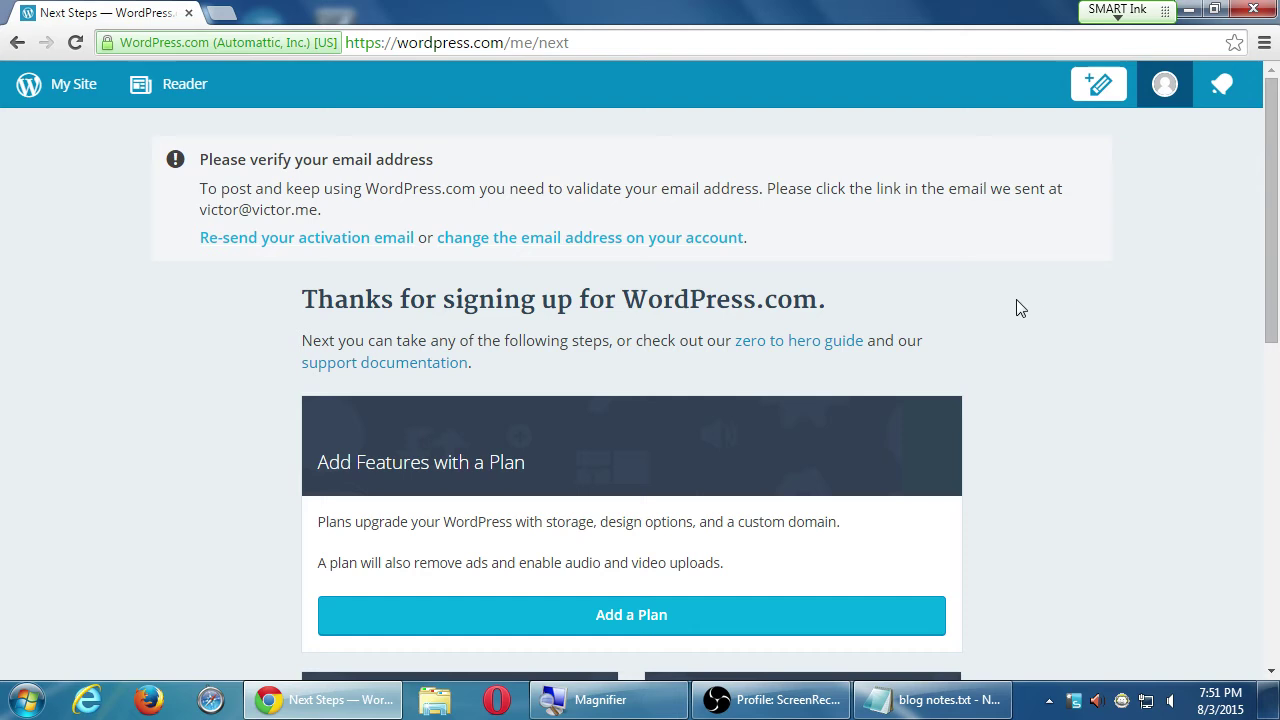
scroll(1047, 432, down, 7)
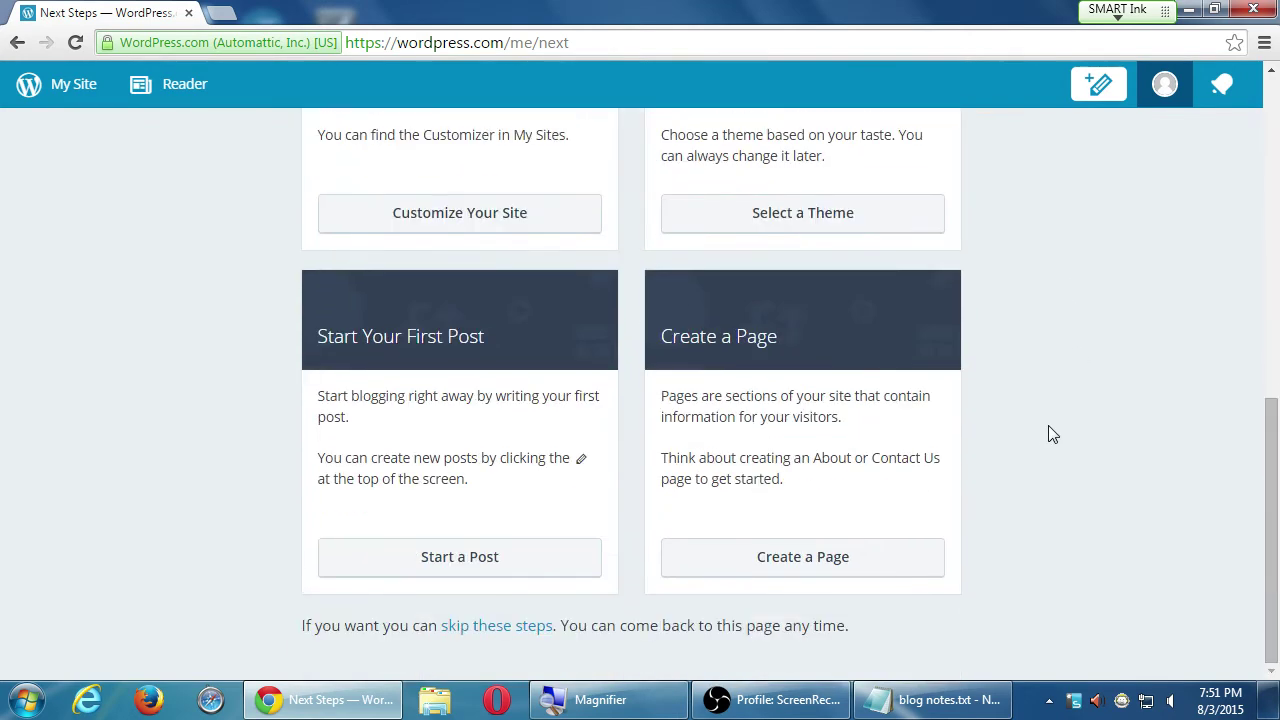
scroll(1043, 434, up, 7)
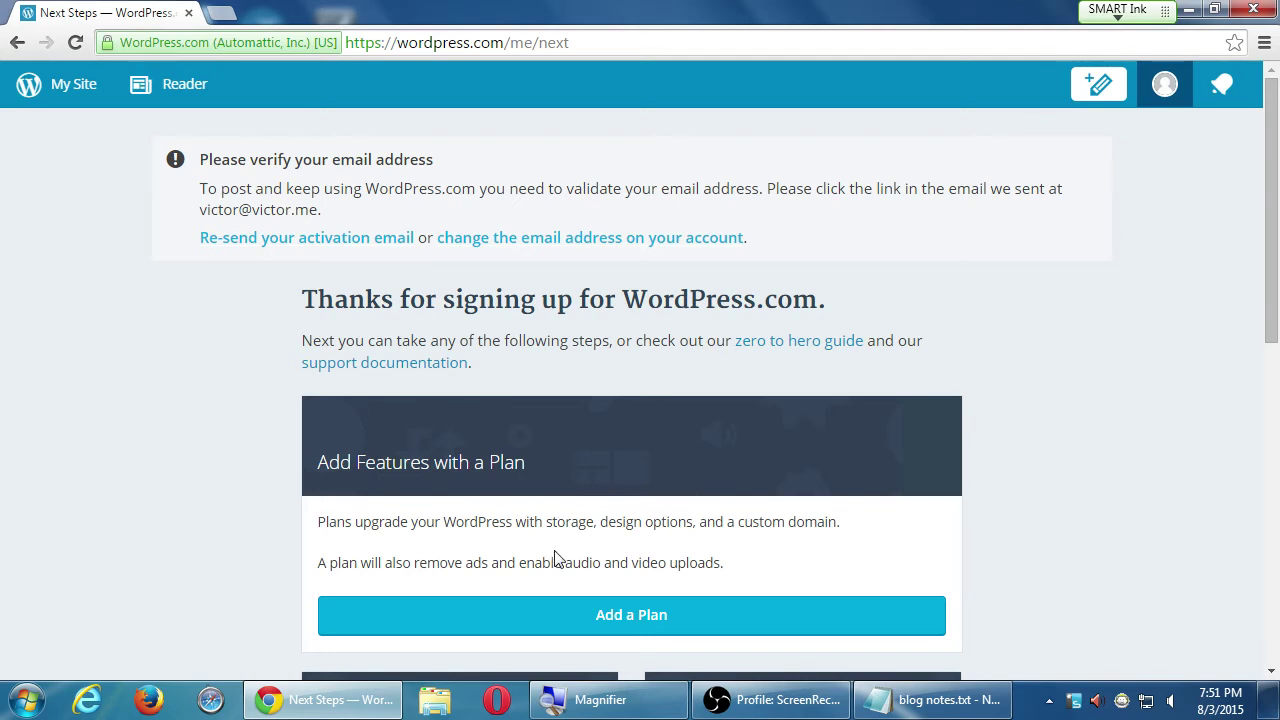
- Launch Firefox and load wordpress.com from the address bar
click(162, 697)
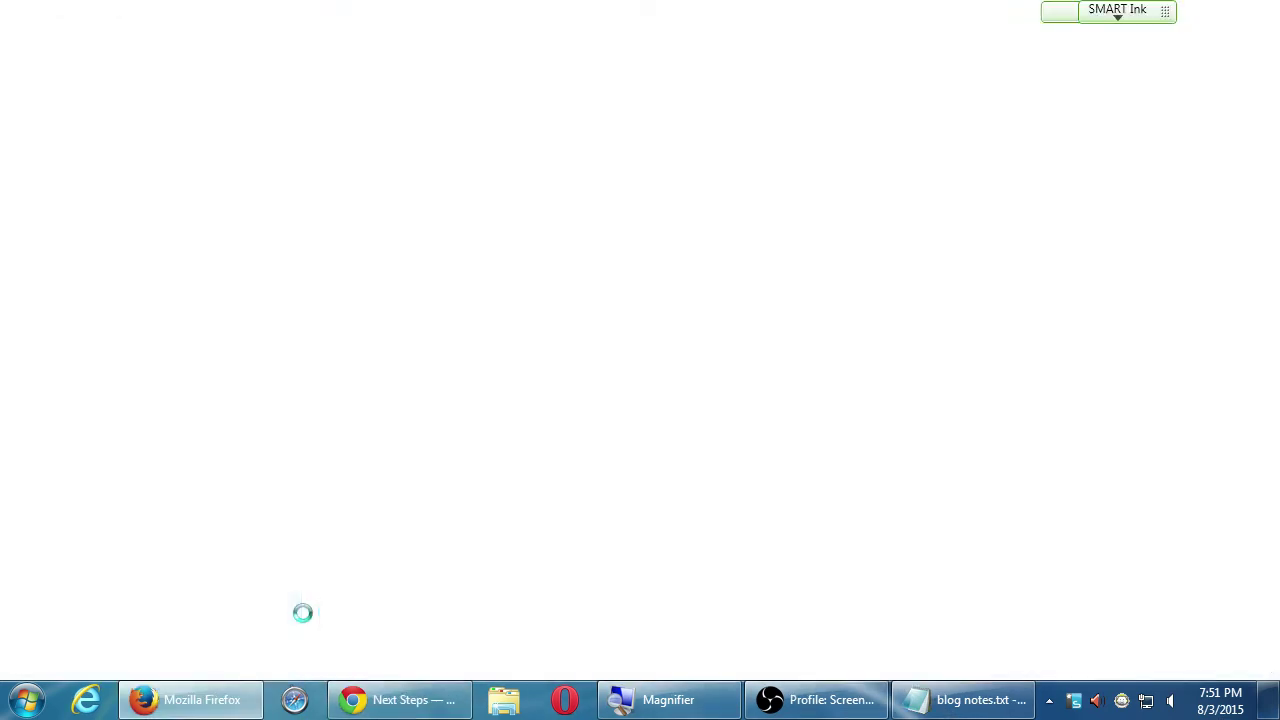
click(491, 70)
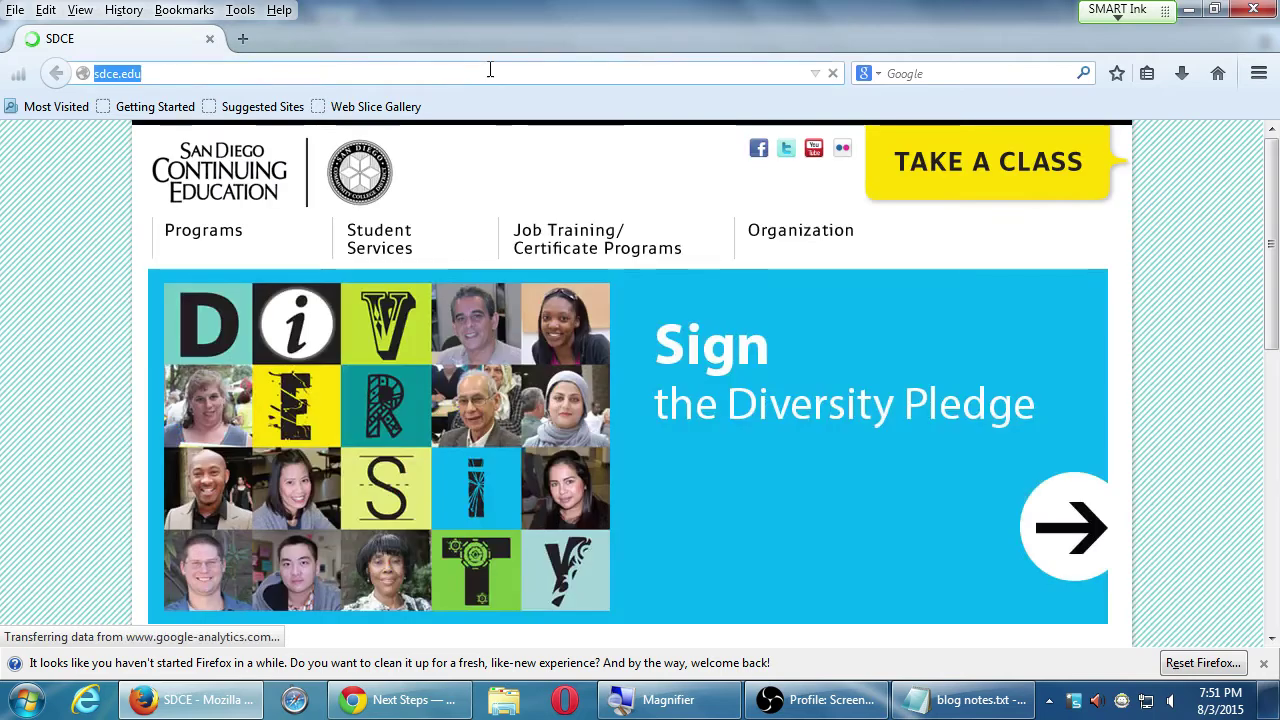
text(woredpre)
key(BackSpace)
key(BackSpace)
key(BackSpace)
key(BackSpace)
key(BackSpace)
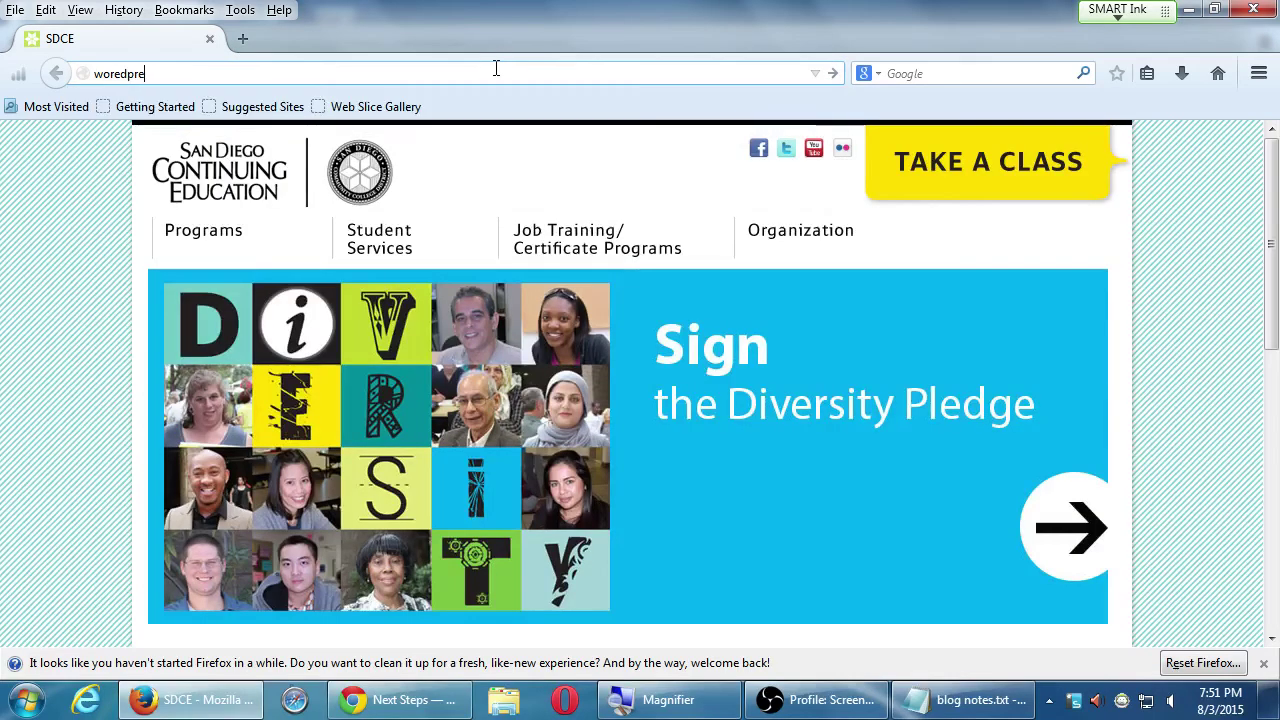
text(dpress.com)
key(Return)
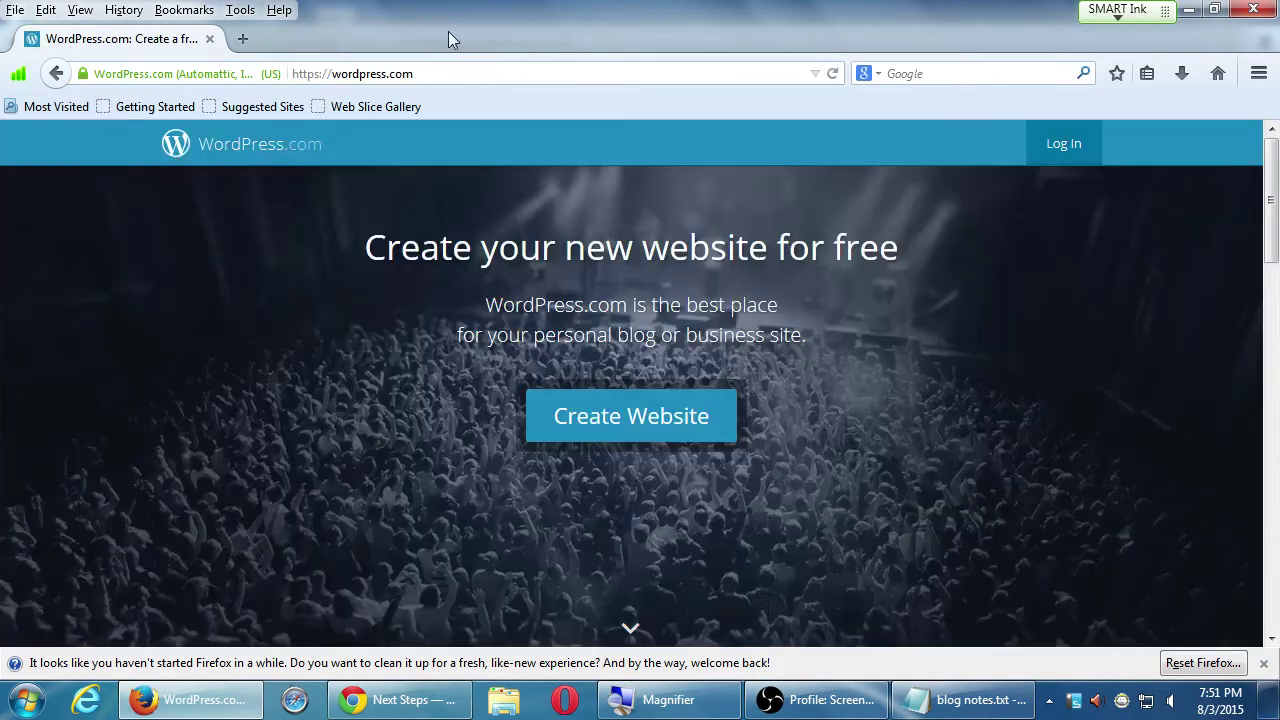
- Hide Firefox's menu bar through the tab bar's context menu
right_click(448, 31)
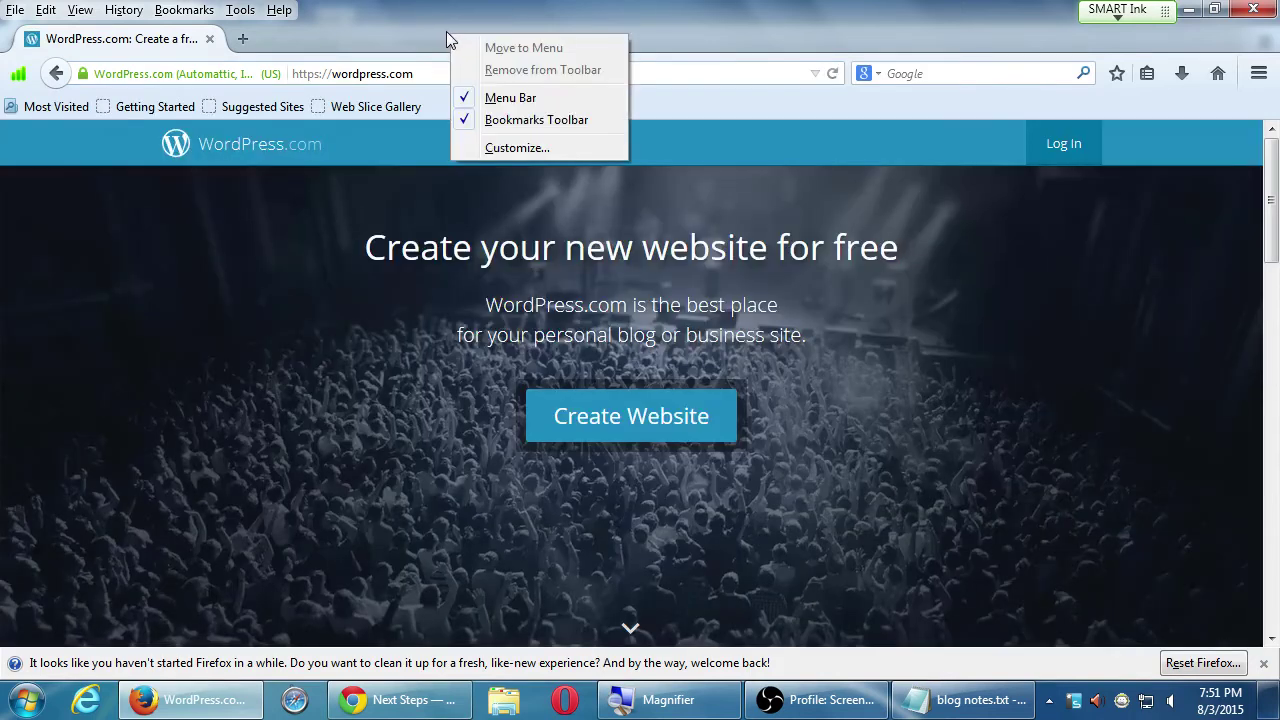
click(475, 92)
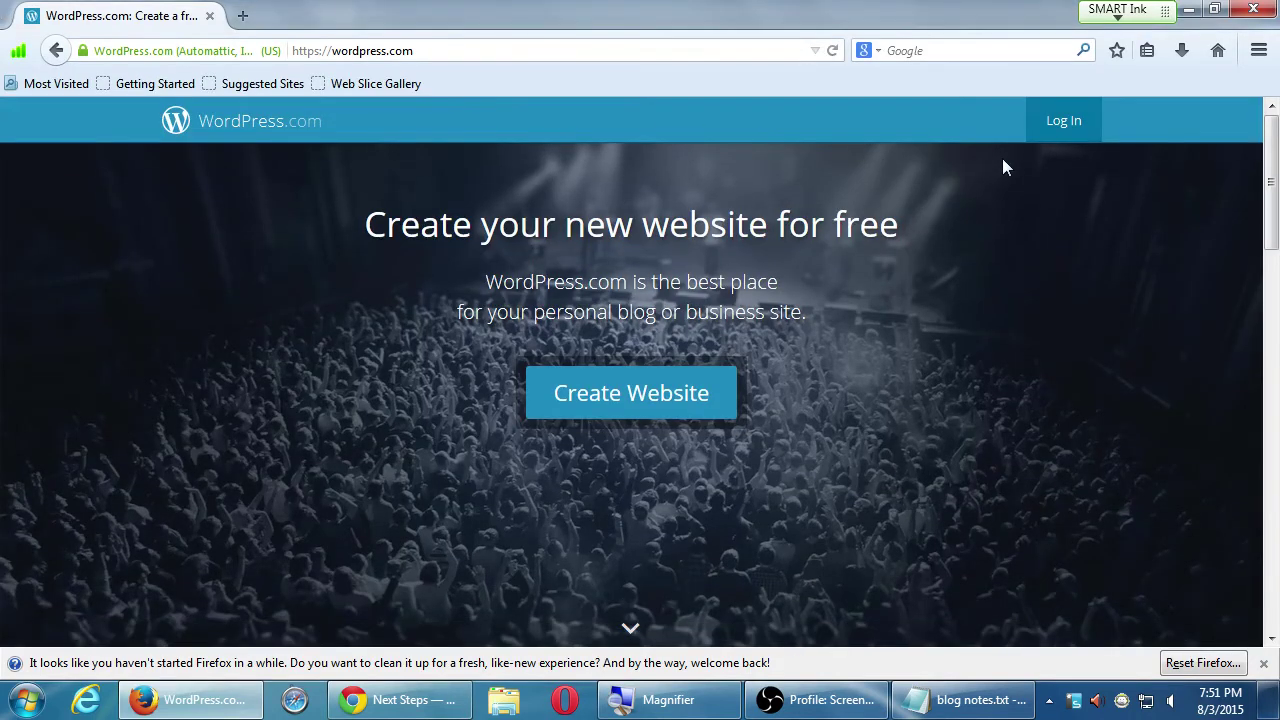
key(super+plus)
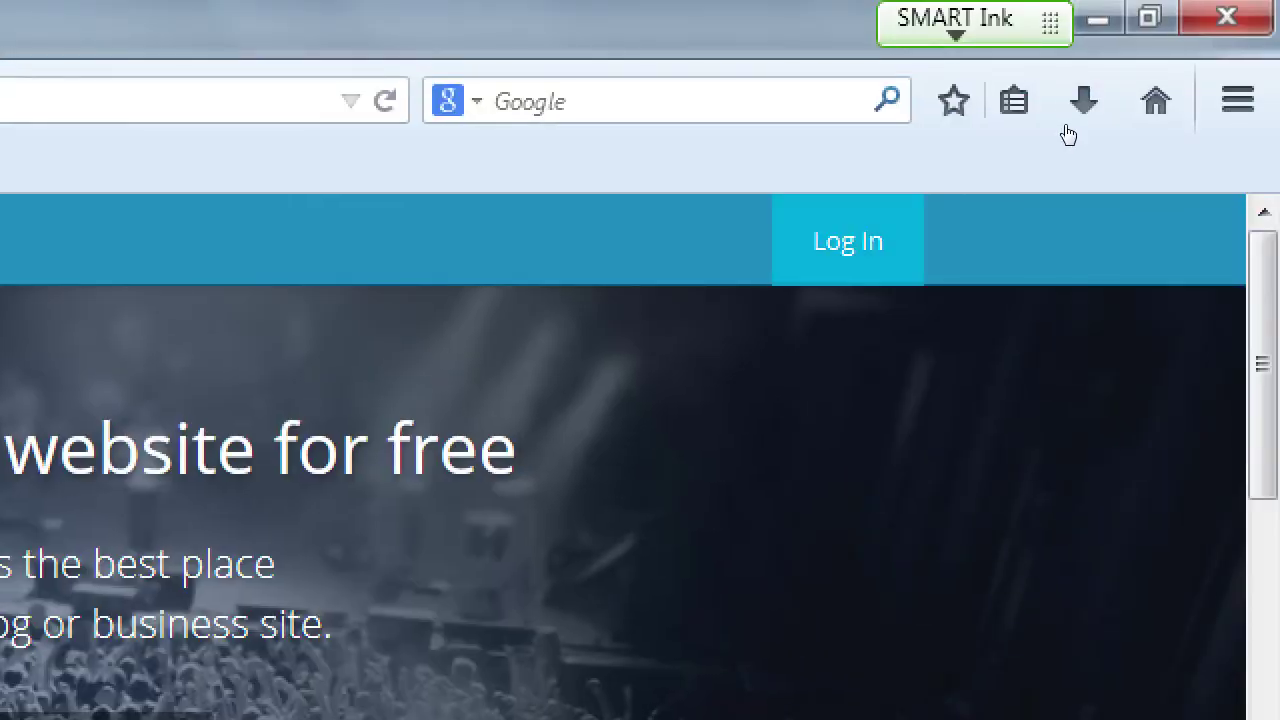
- Switch back to the Chrome window showing the WordPress.com Next Steps page
key(alt+Tab)
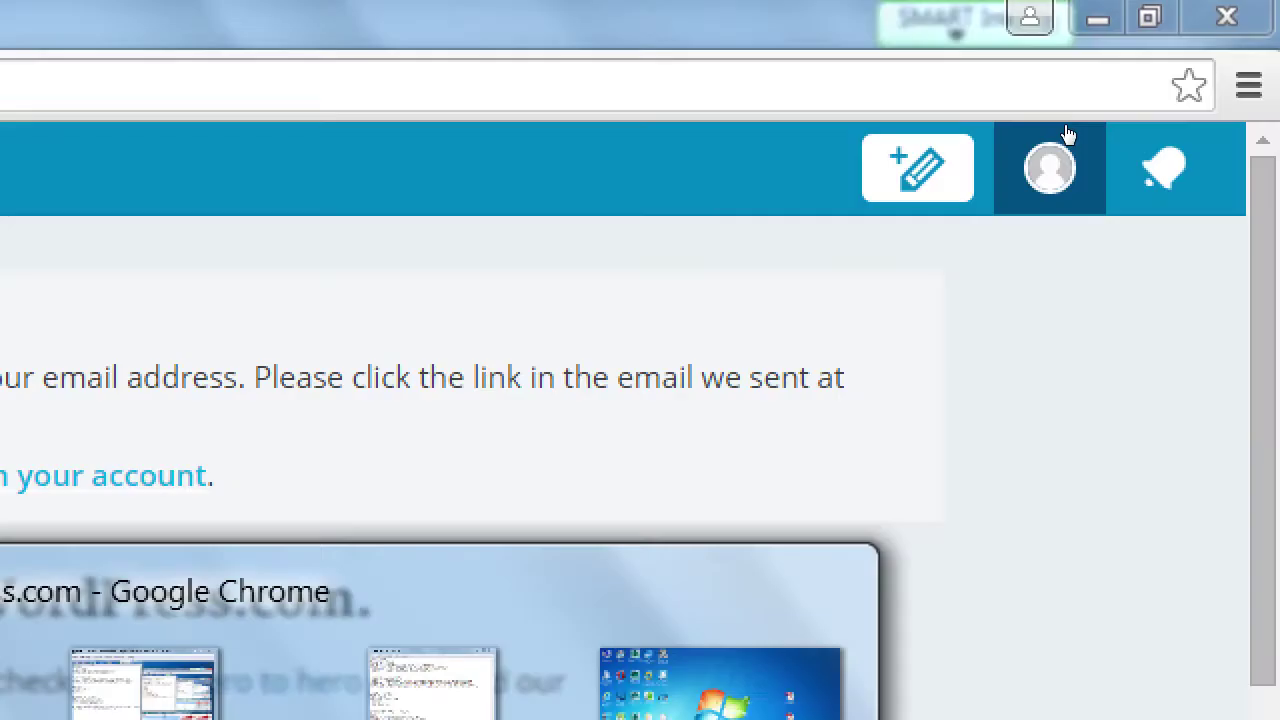
key(super+minus)
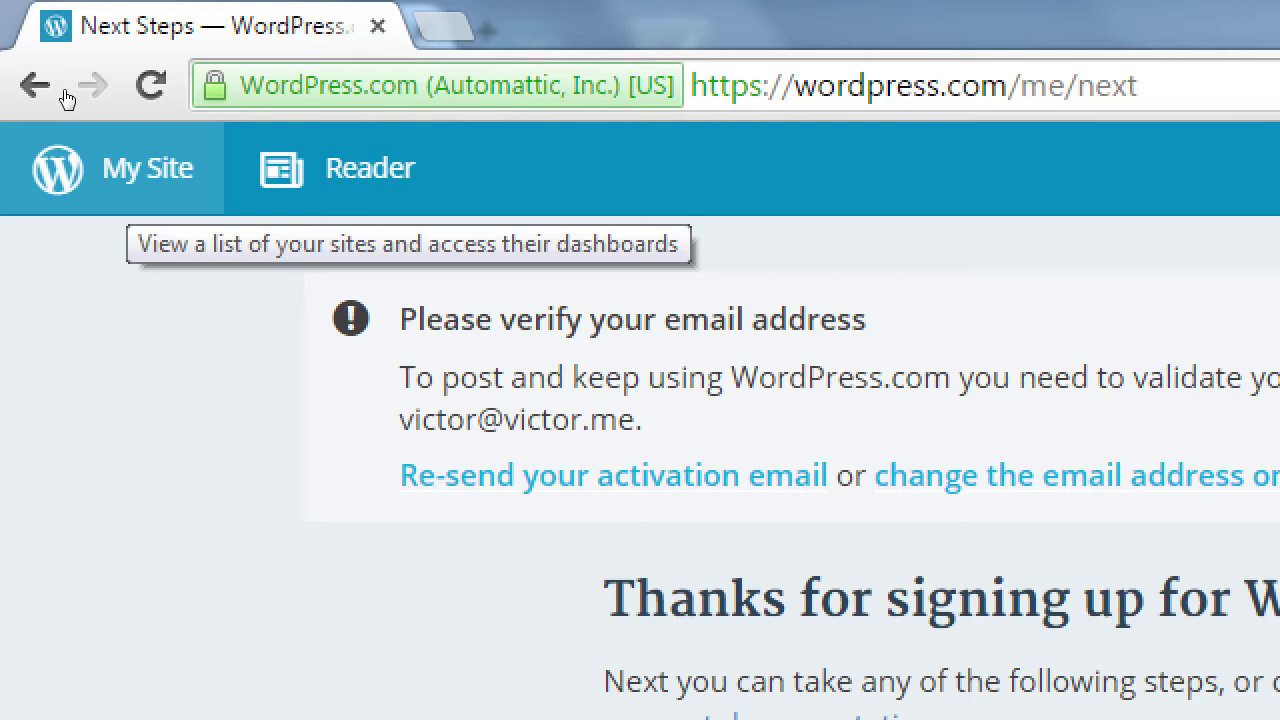
- Open My Site to see the new blog's Stats page with 0 views
click(128, 185)
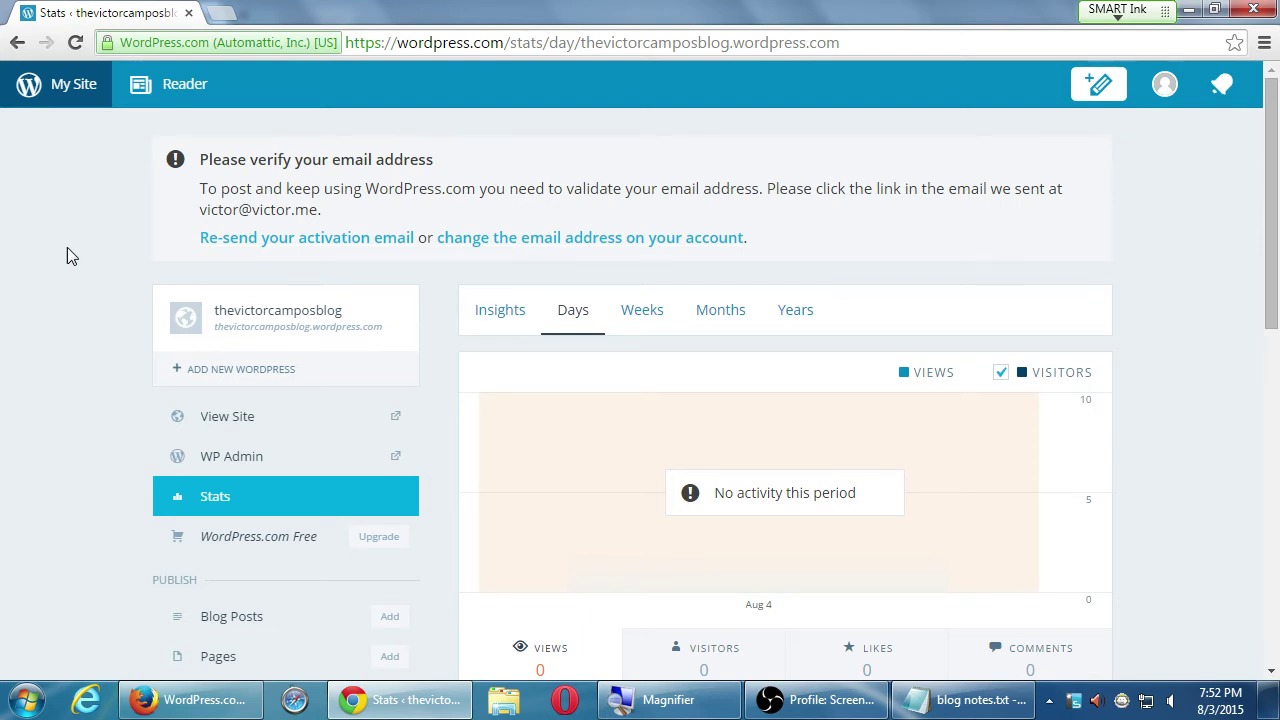
scroll(67, 250, down, 5)
scroll(110, 322, down, 4)
scroll(108, 329, up, 8)
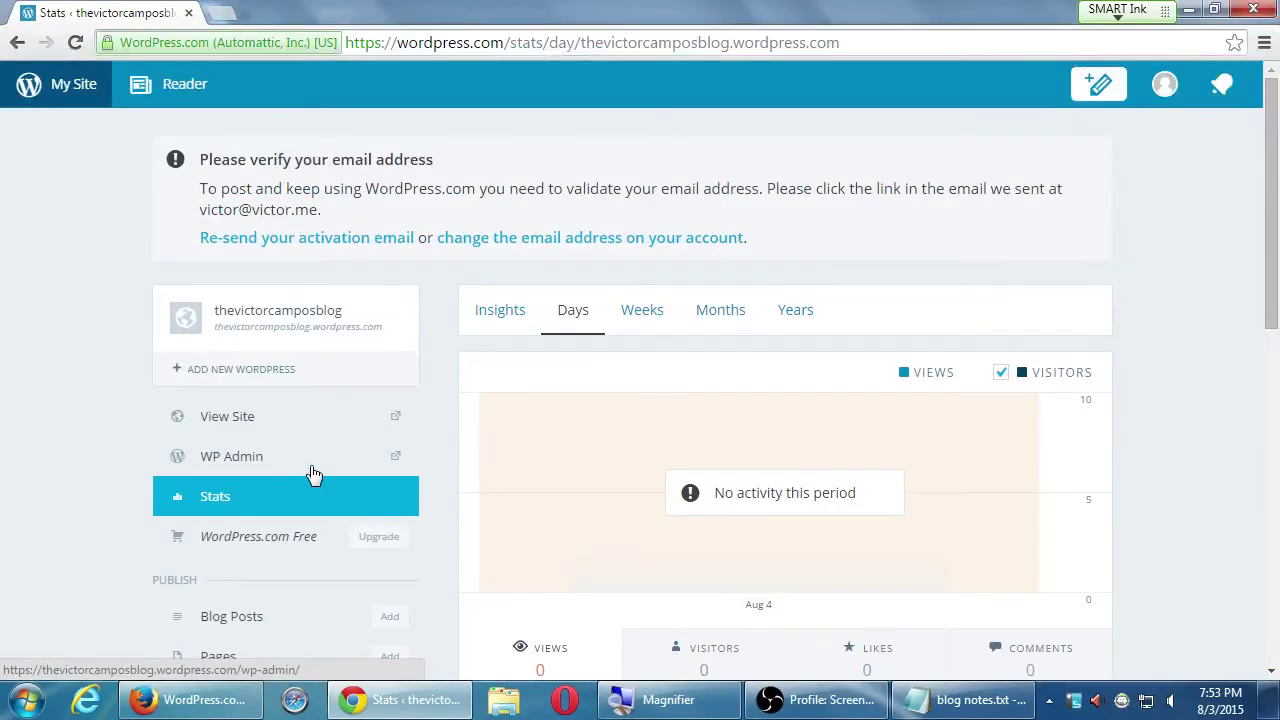
- Open WP Admin from the sidebar and review the Welcome to WordPress.com dashboard
click(375, 287)
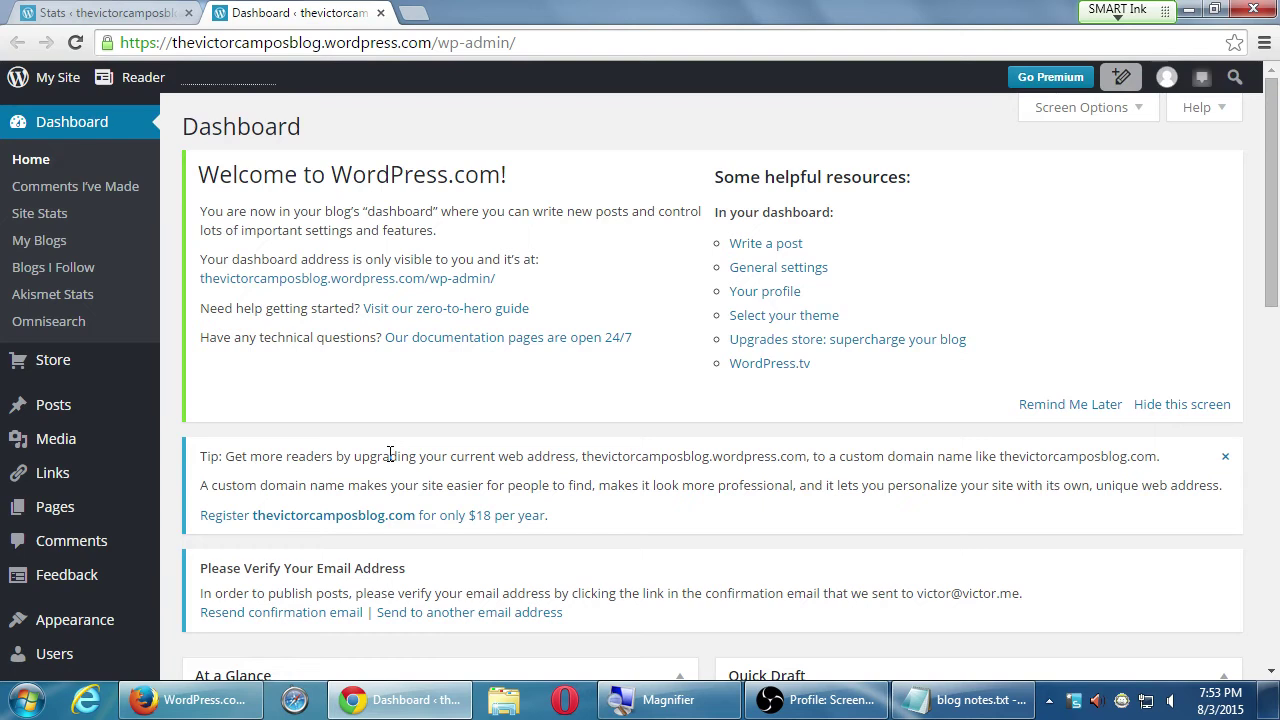
scroll(45, 330, down, 7)
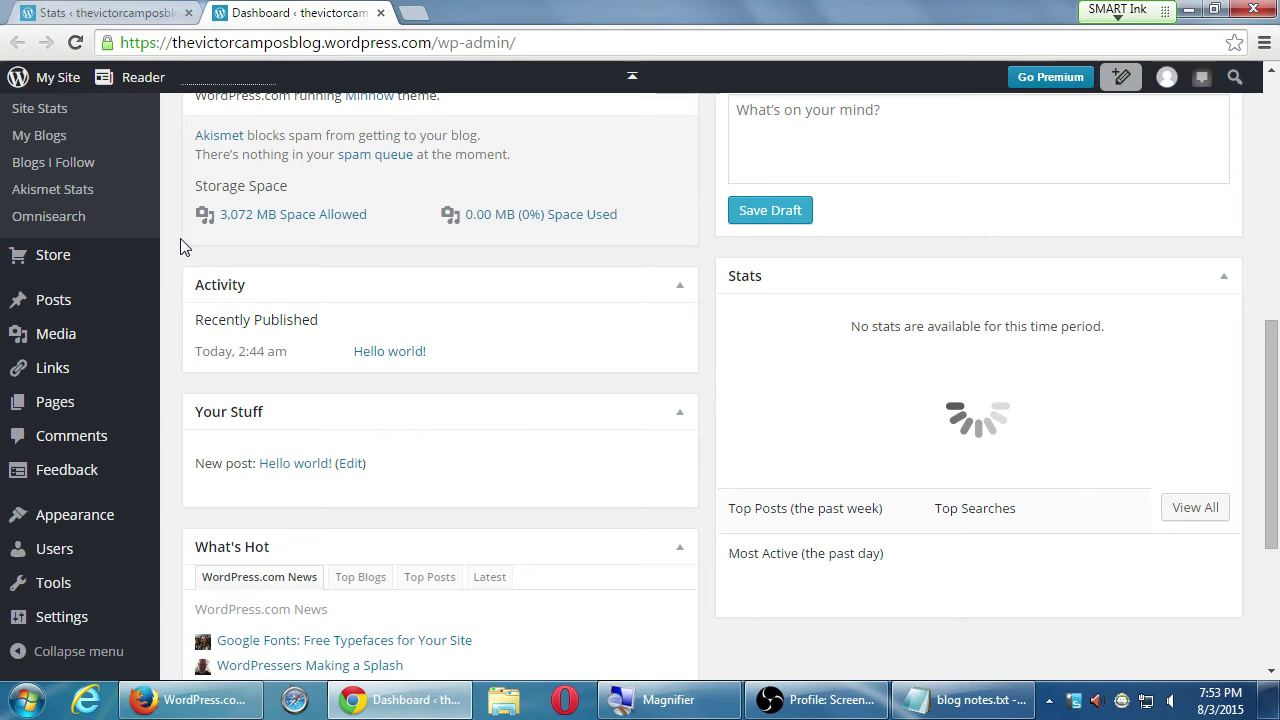
scroll(183, 246, up, 4)
scroll(183, 246, up, 3)
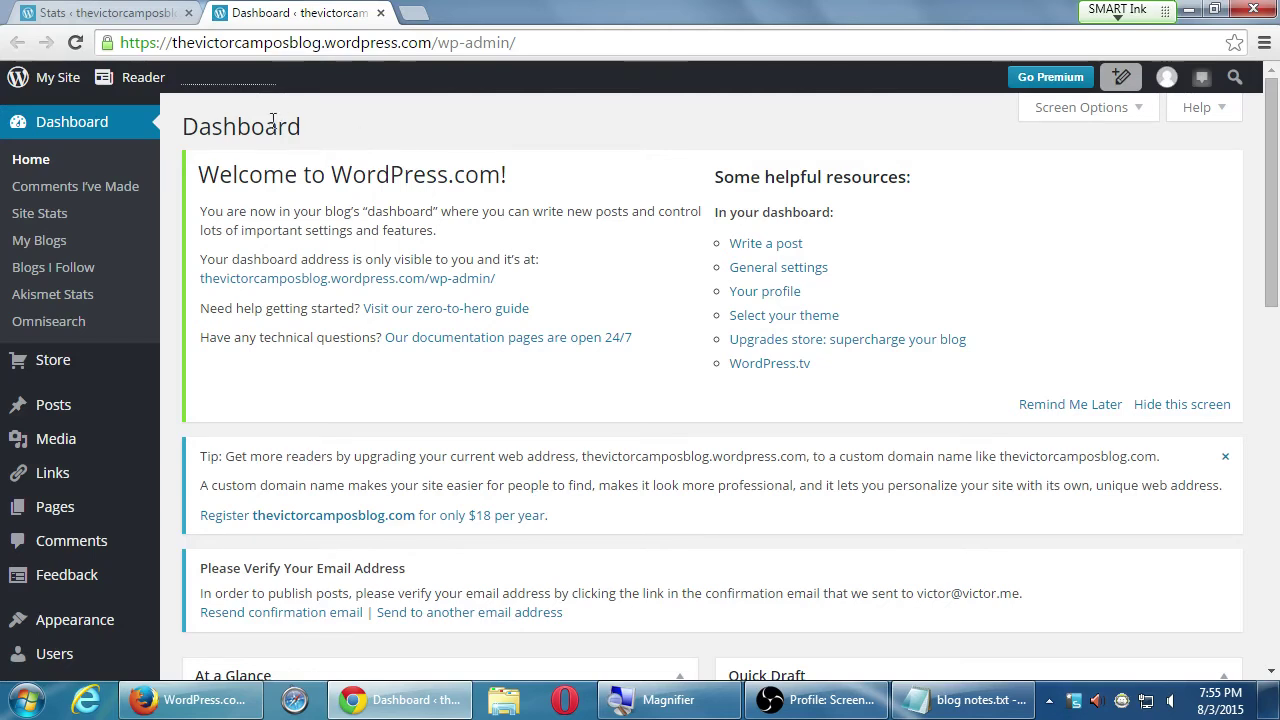
- Scroll through the Dashboard, then open a new blank browser tab beside it
scroll(519, 145, down, 1)
scroll(519, 145, down, 10)
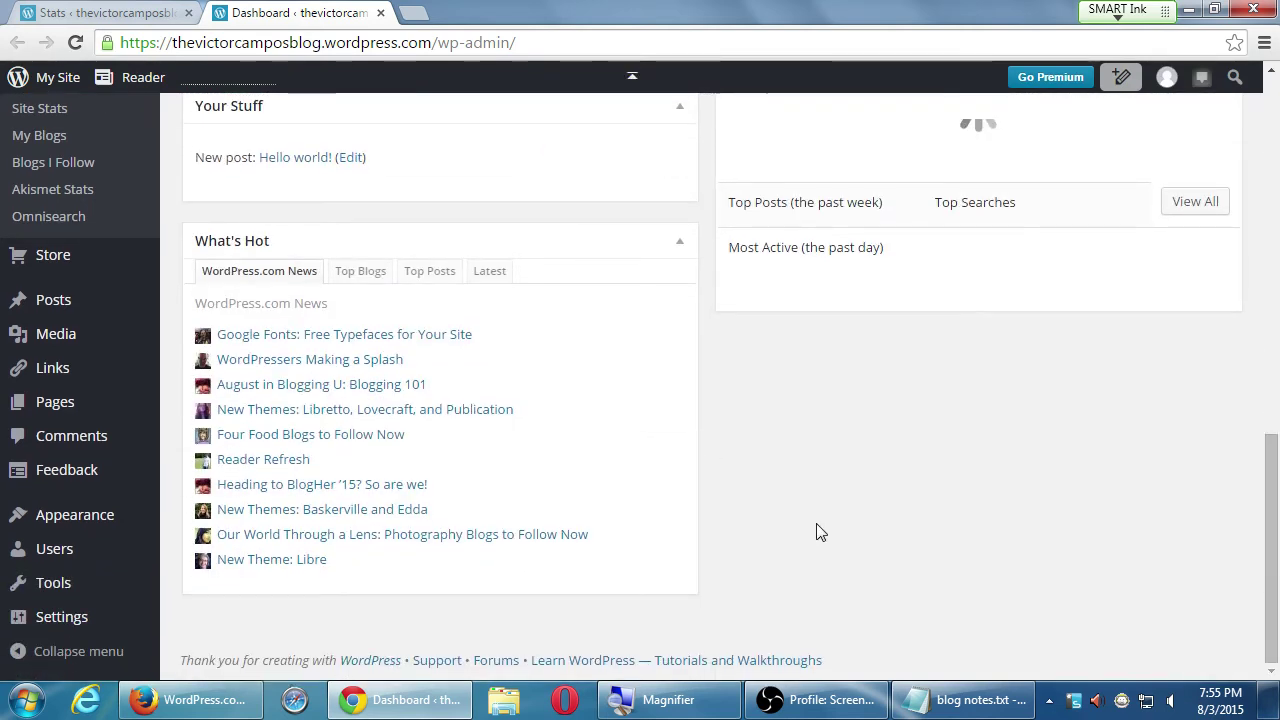
scroll(817, 531, up, 2)
scroll(740, 545, up, 8)
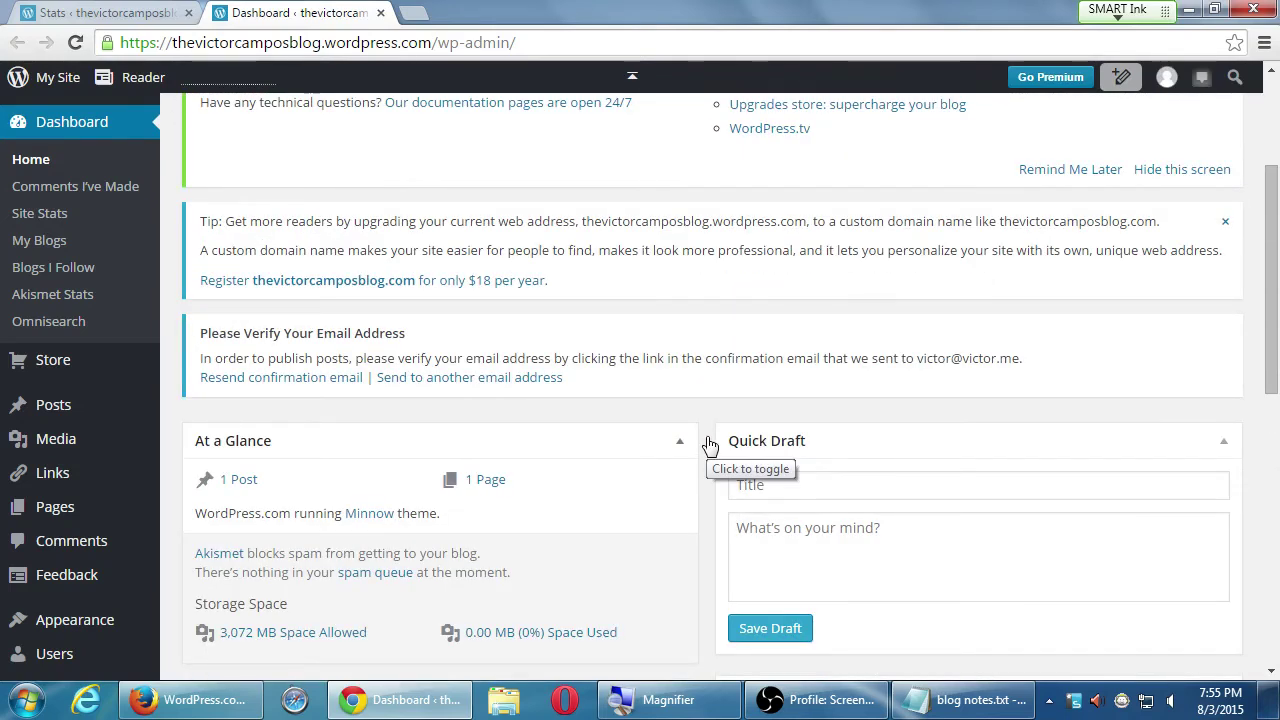
key(ctrl+t)
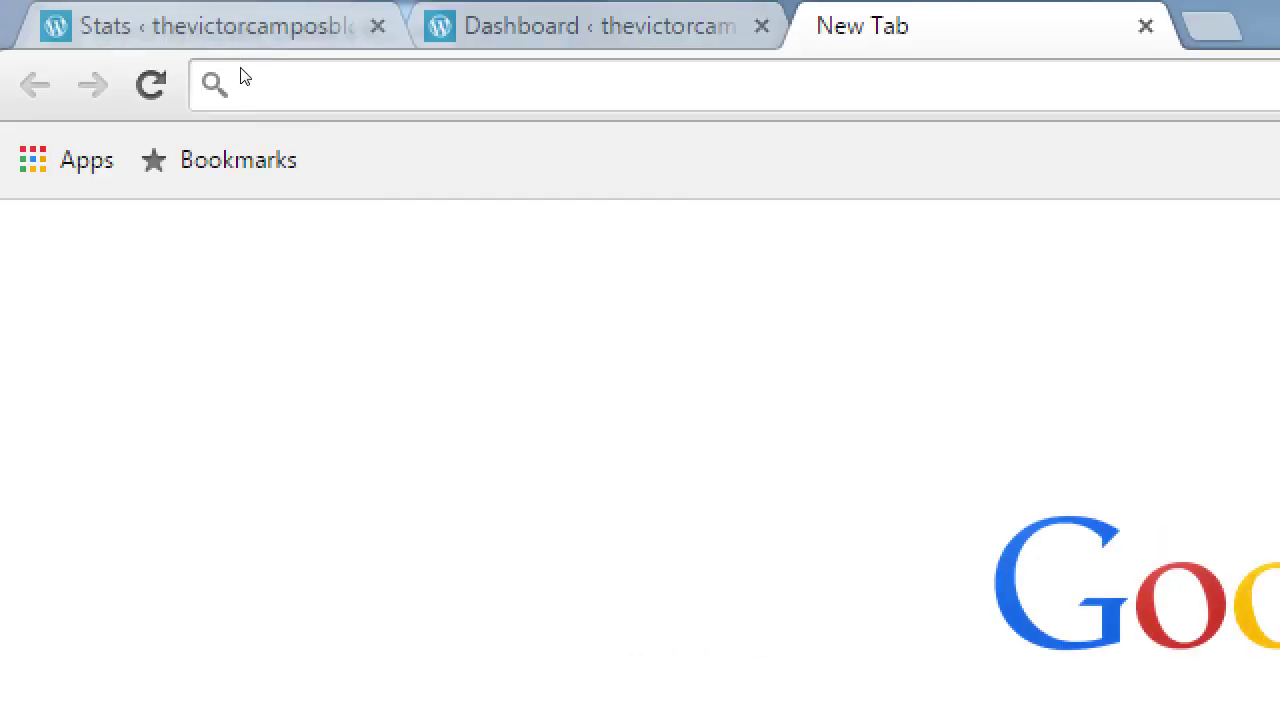
- Search Google for 'visual quickstart guide wordpress' from the address bar
text(visual quickst)
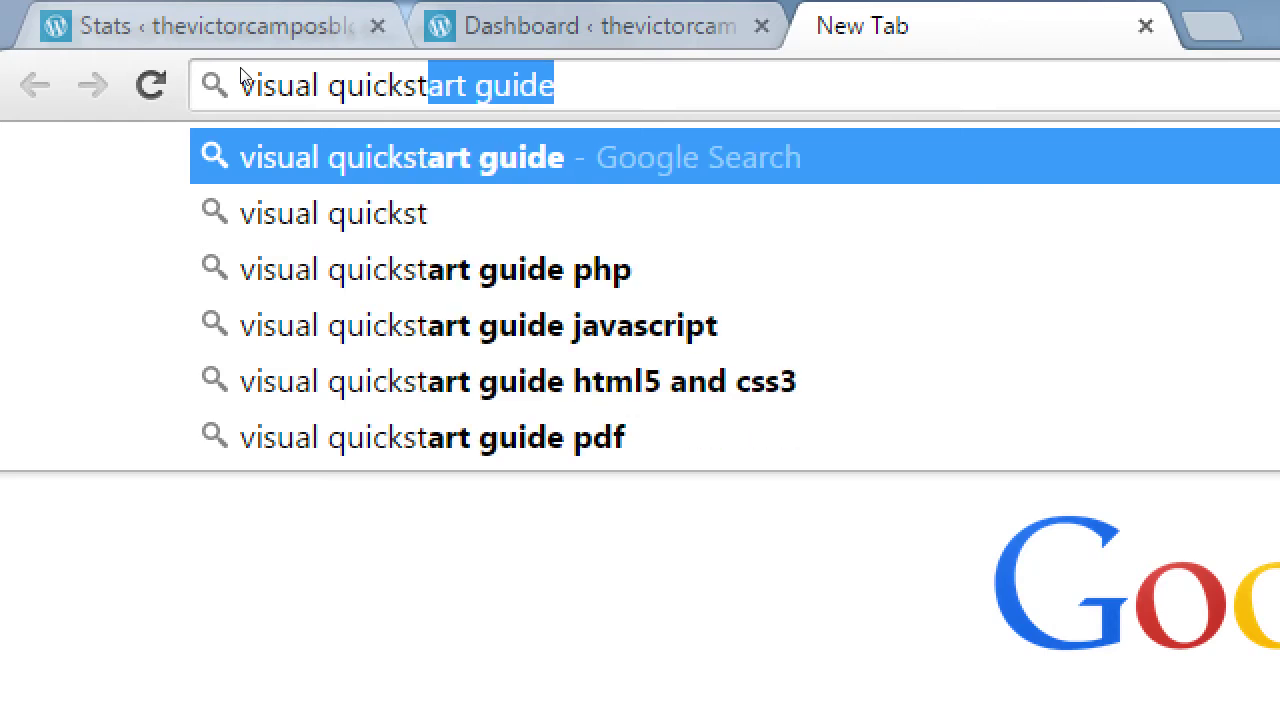
key(Right)
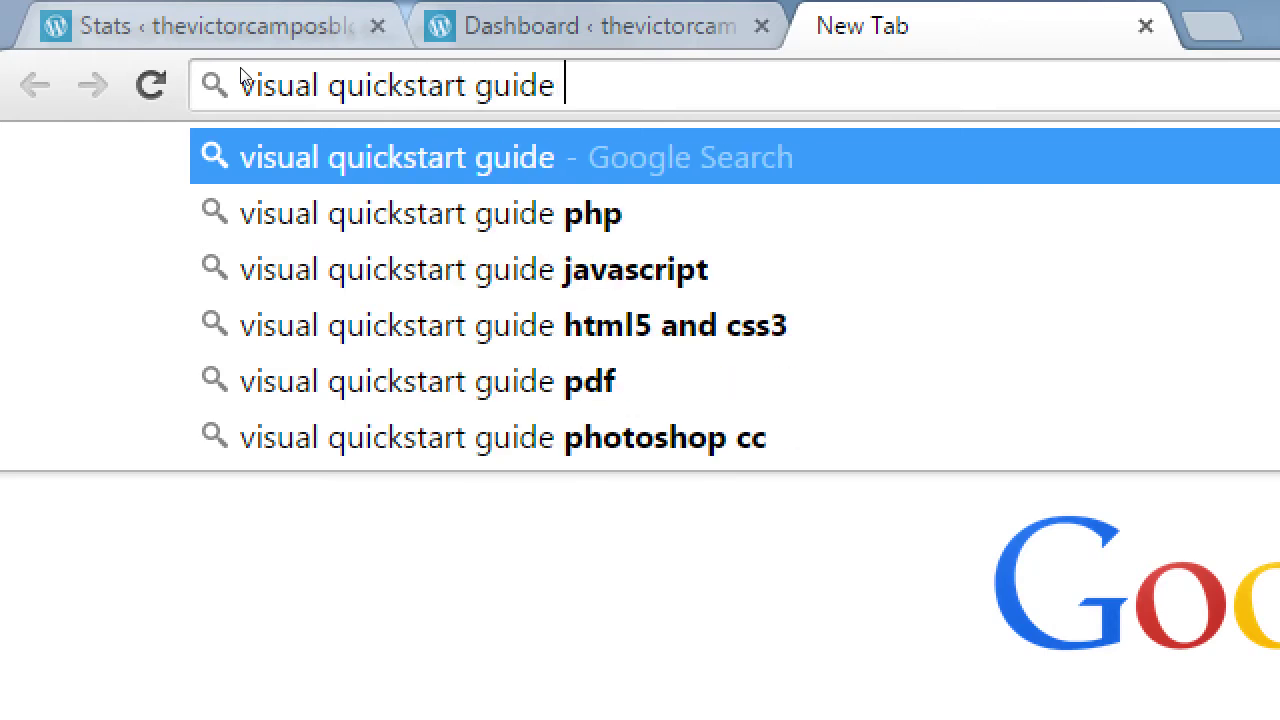
text(wordpress)
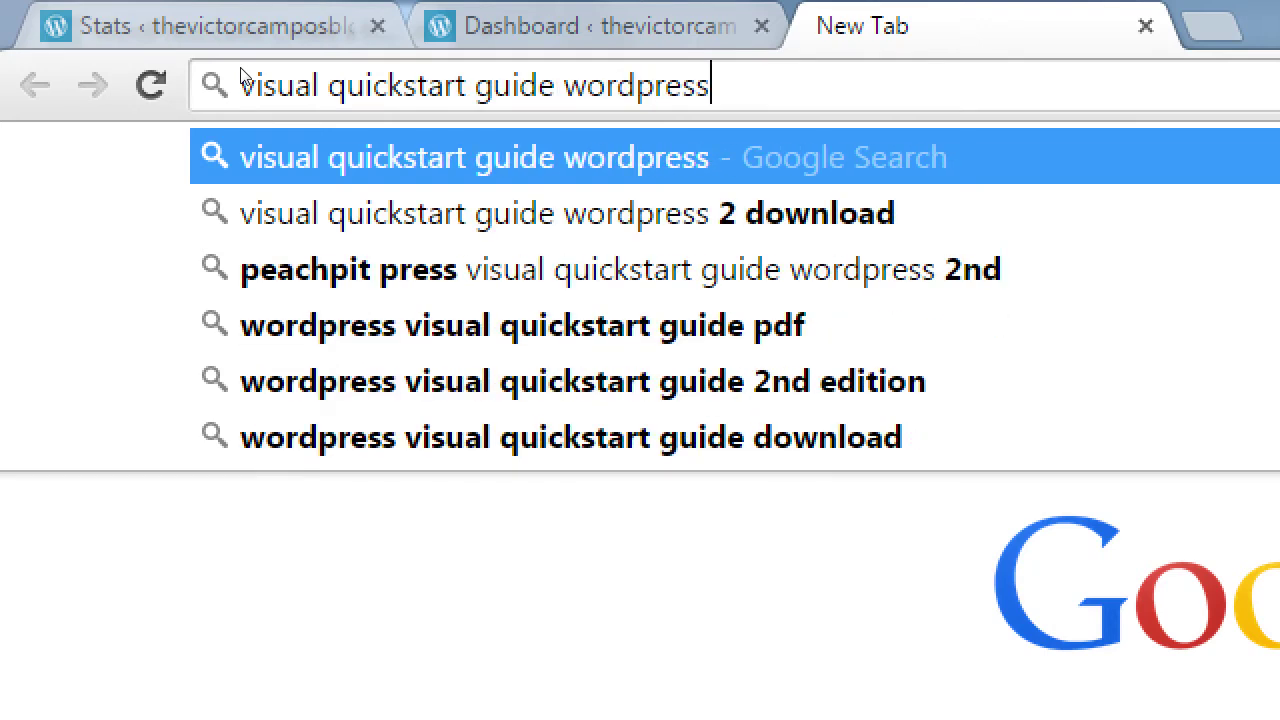
key(Return)
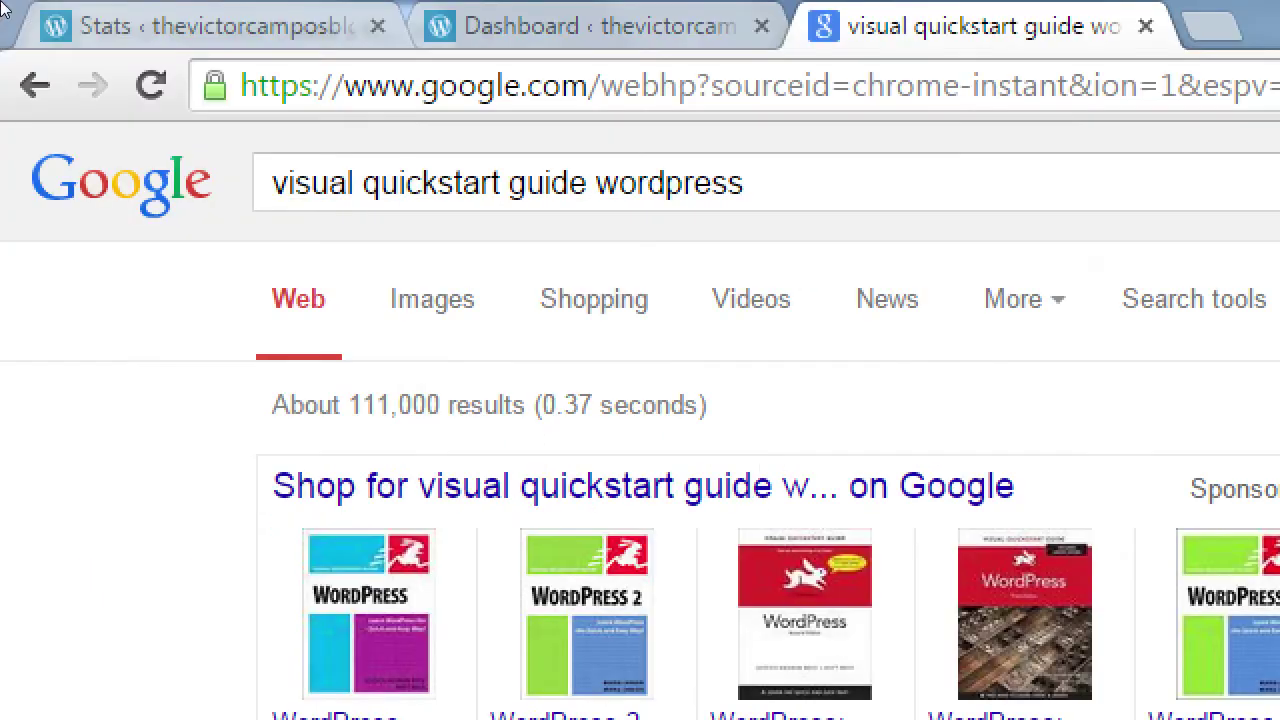
- Switch back to the WP Admin Dashboard tab and scroll up to the Welcome to WordPress.com panel
key(ctrl+shift+Tab)
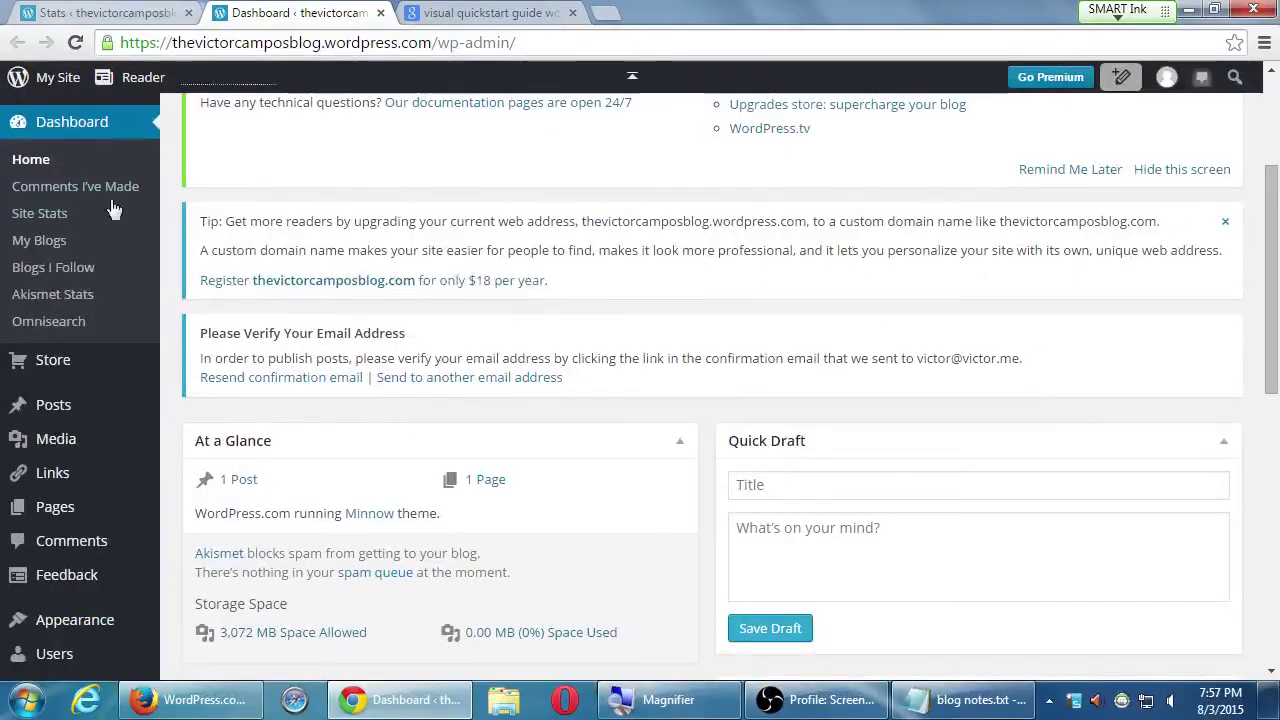
scroll(344, 610, up, 1)
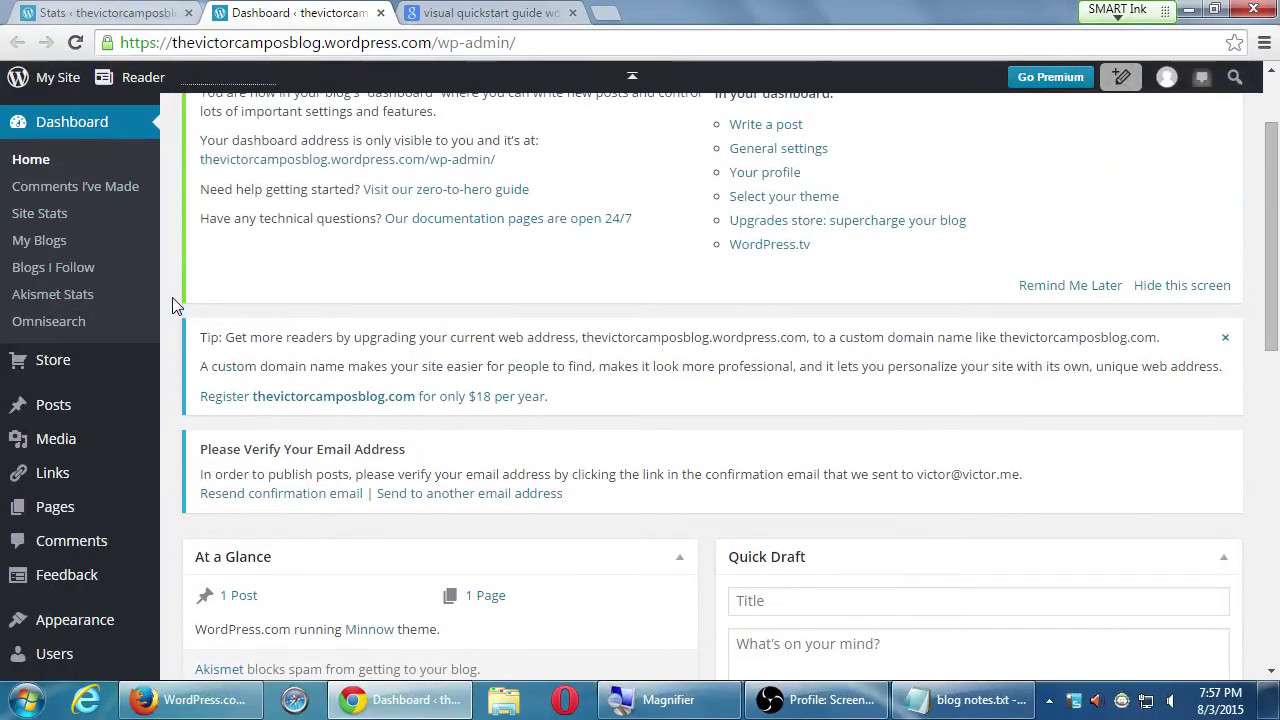
scroll(172, 300, up, 1)
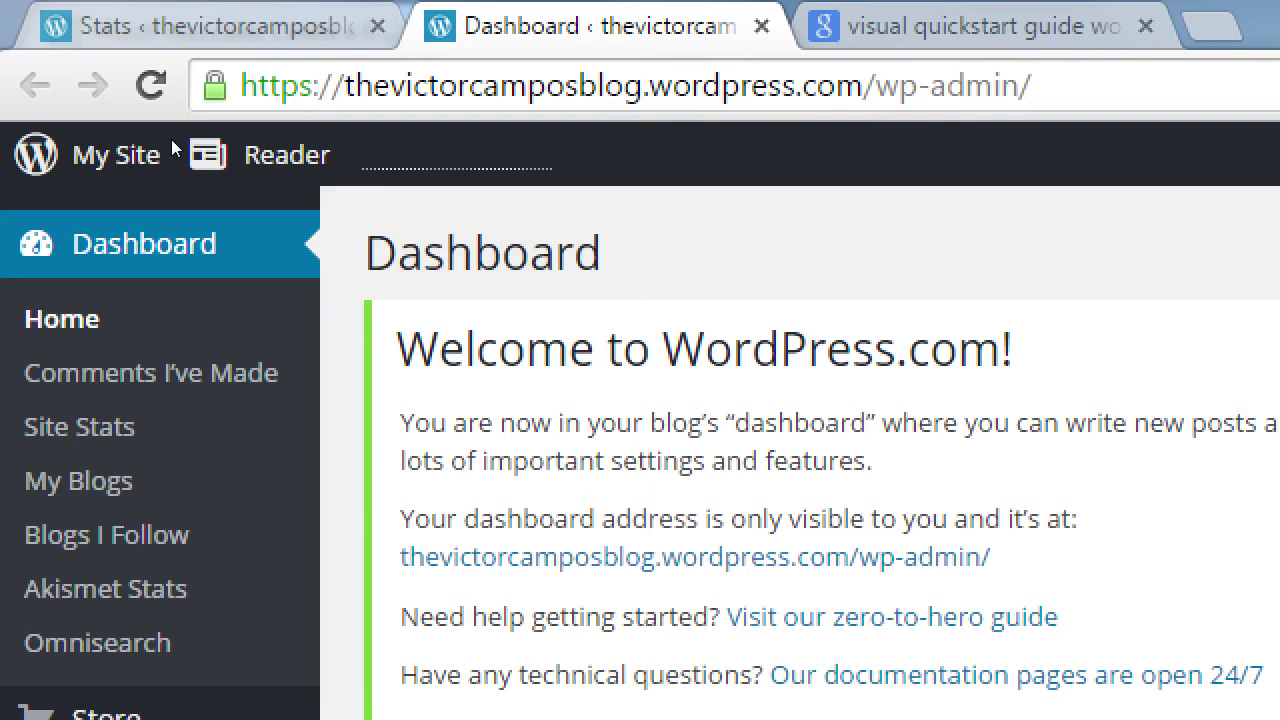
click(70, 124)
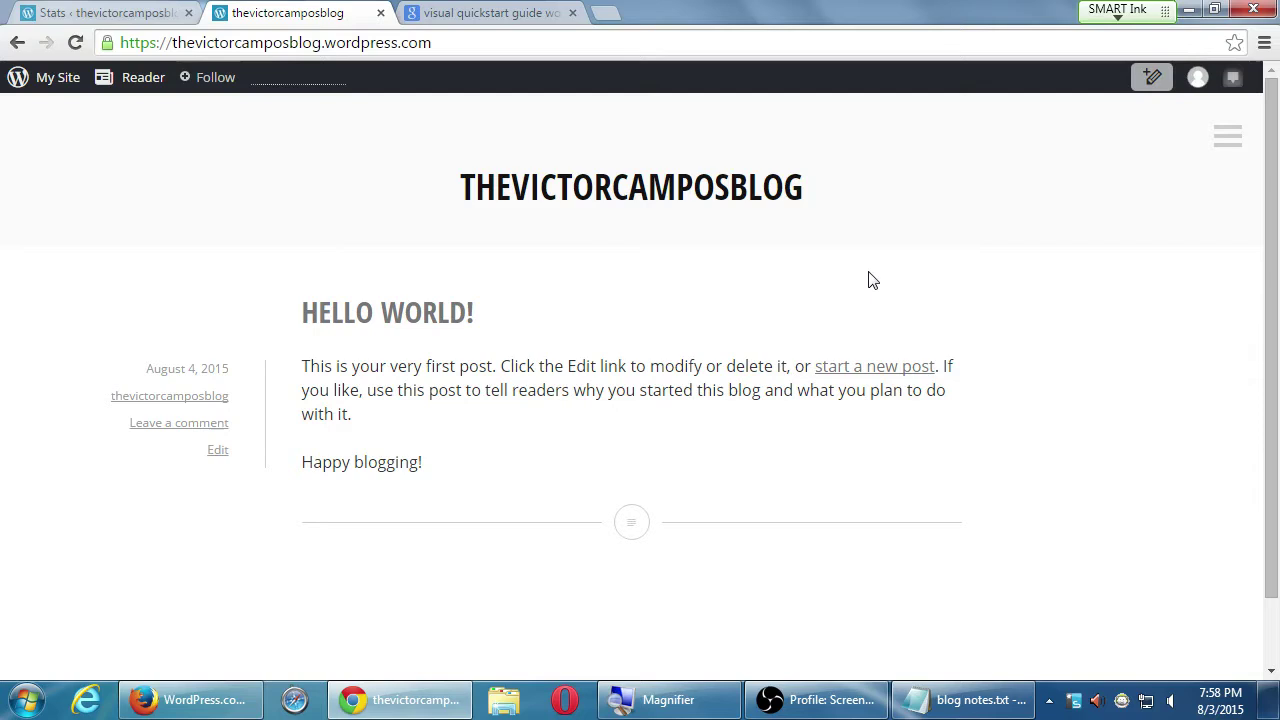
click(45, 77)
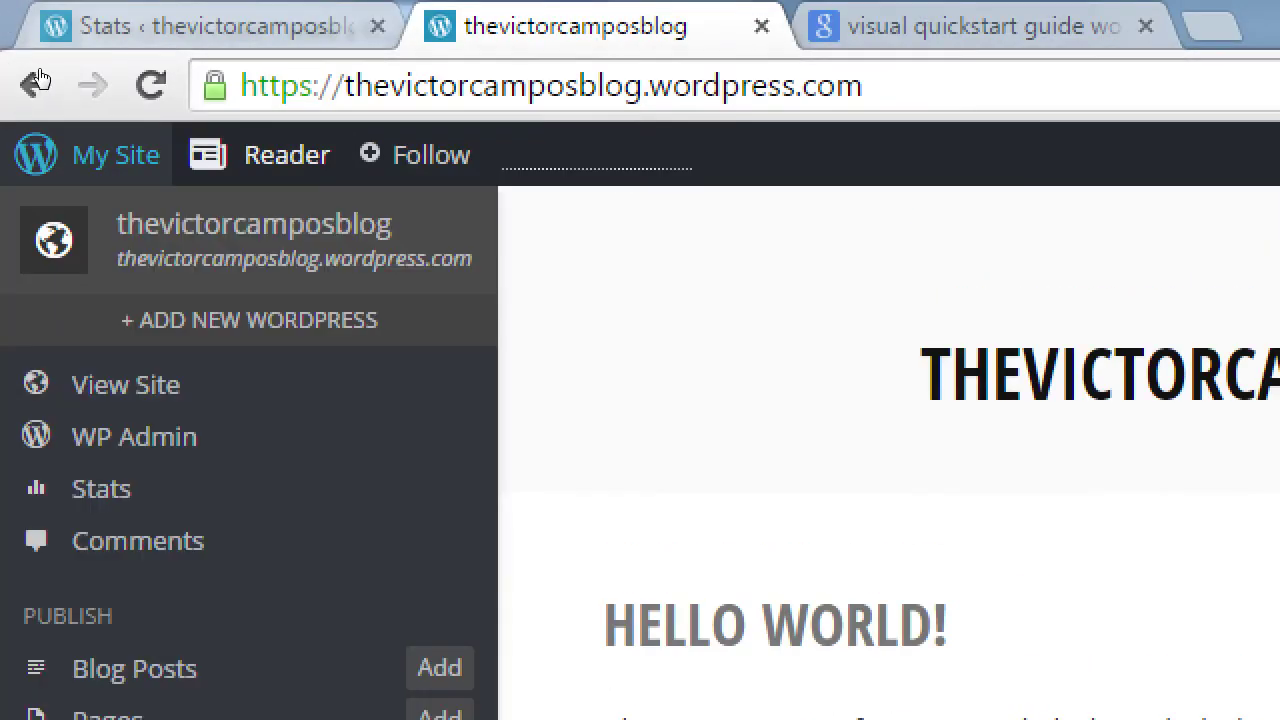
key(Tab)
key(Tab)
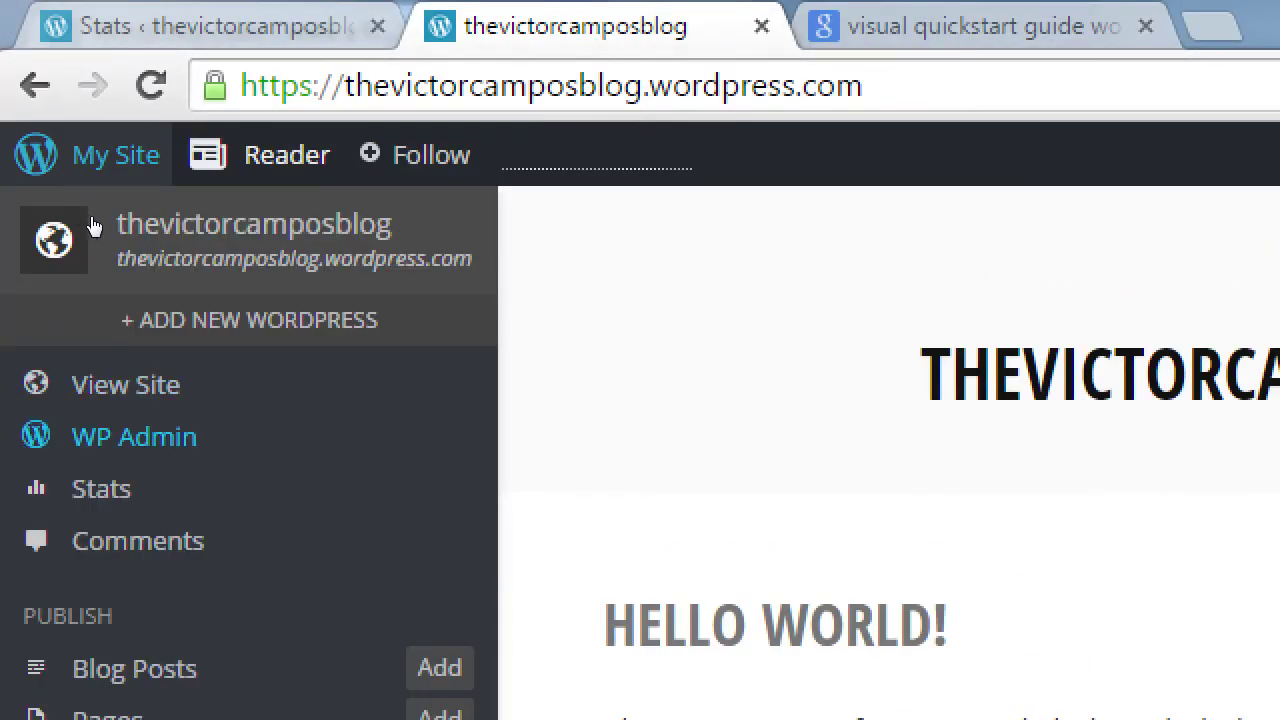
key(Return)
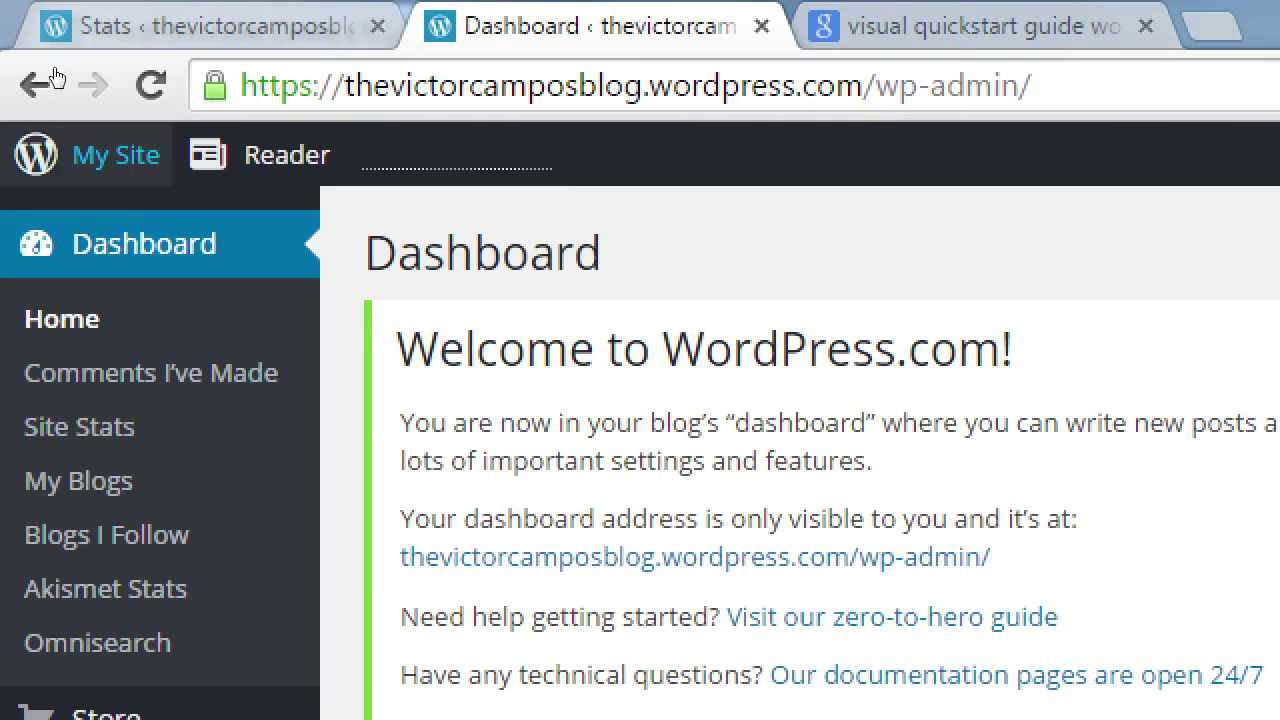
click(69, 174)
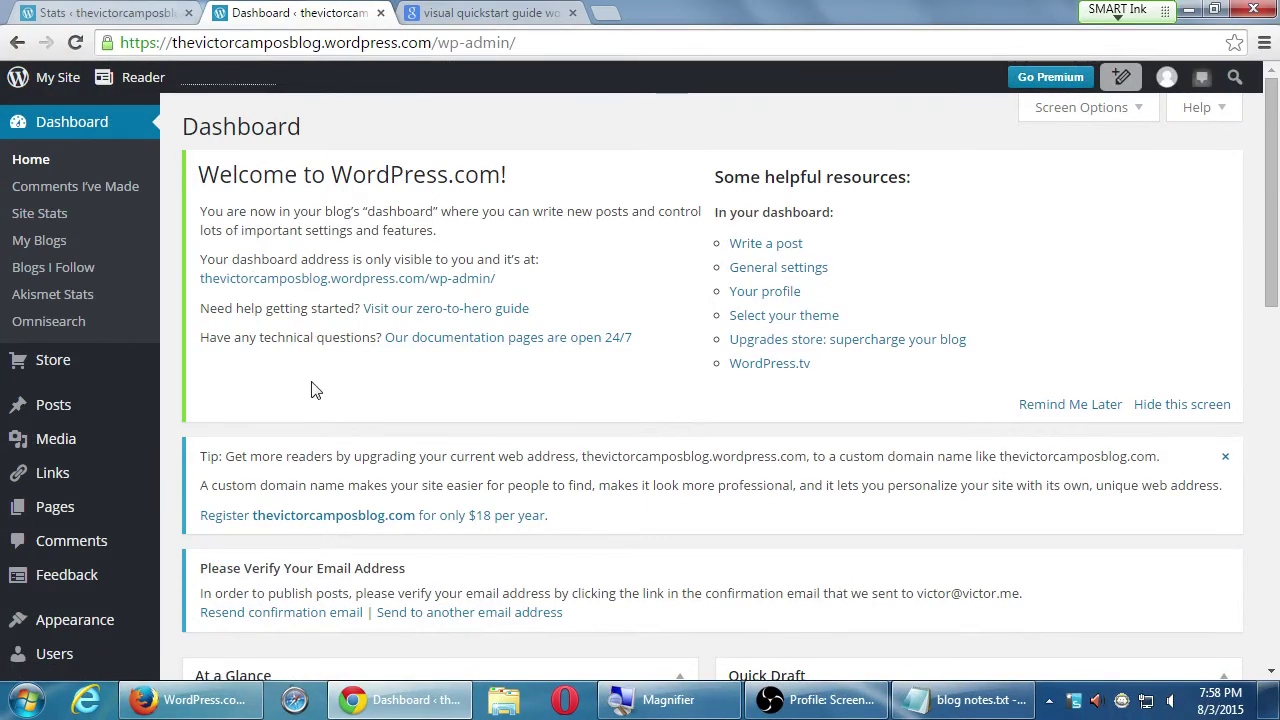
- Scroll down to the What's Hot panel, then show the Settings submenu in the admin menu
scroll(313, 390, down, 7)
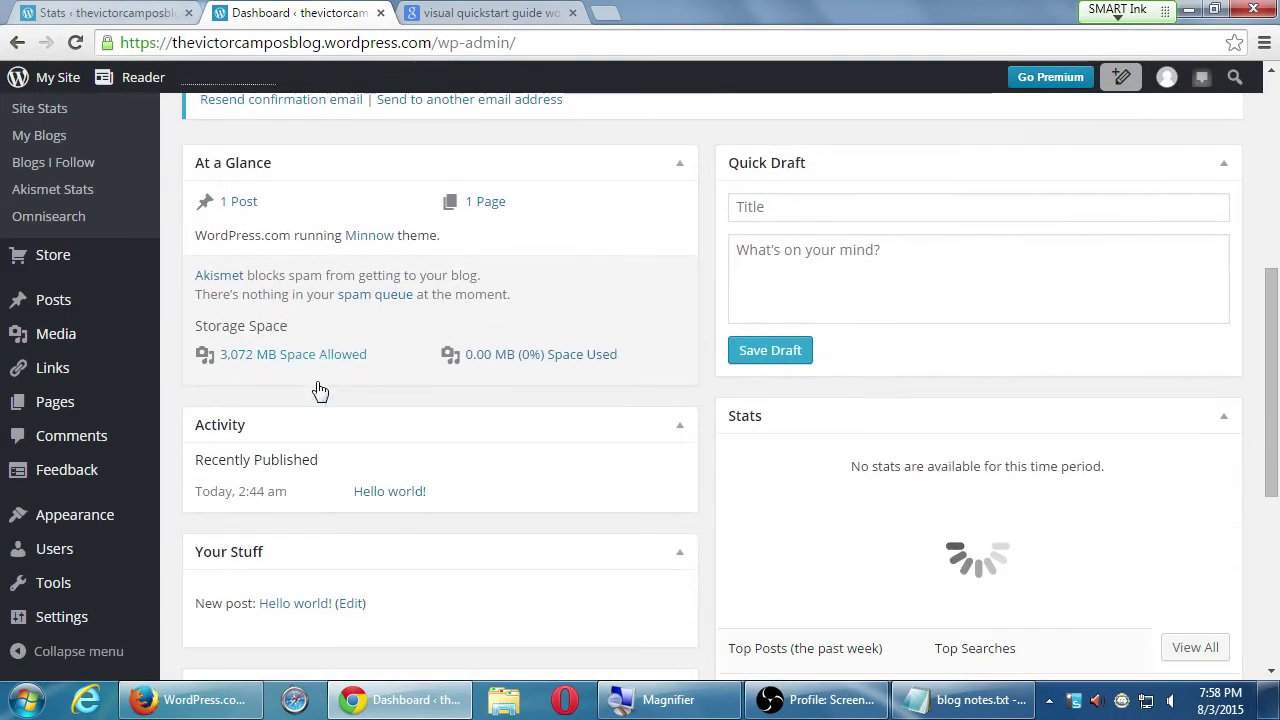
scroll(316, 390, down, 3)
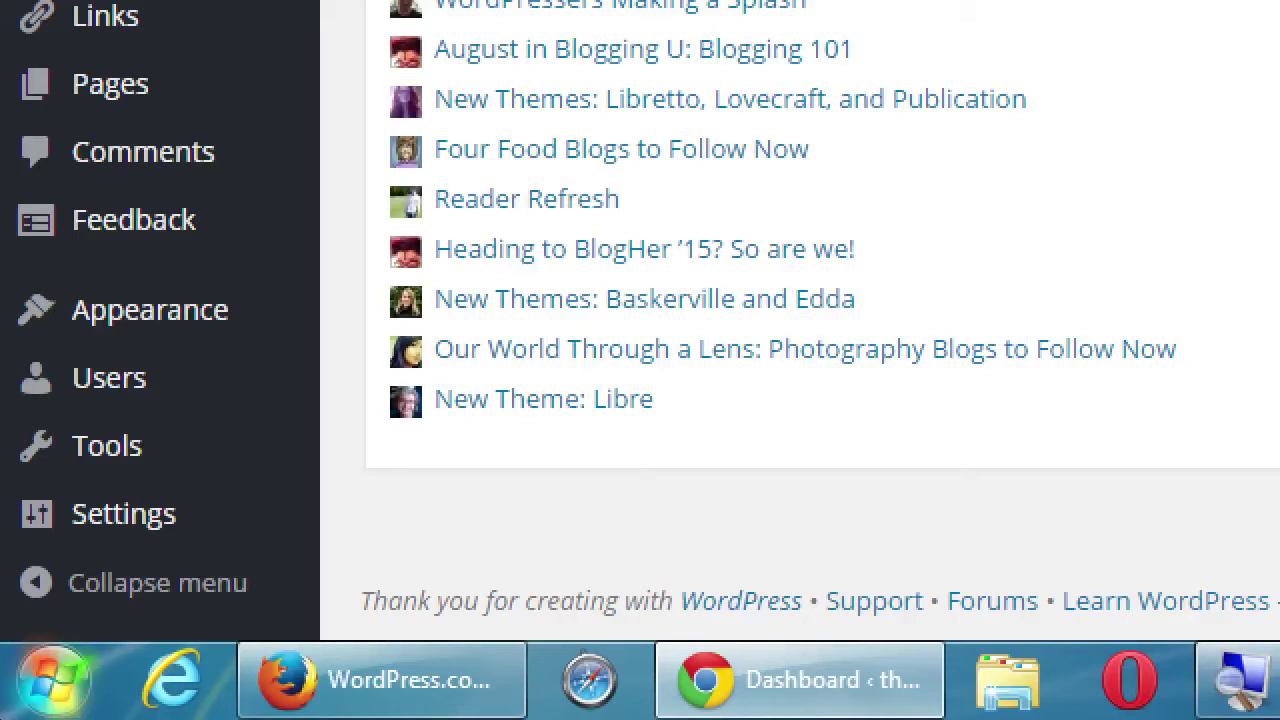
mouse_move(125, 513)
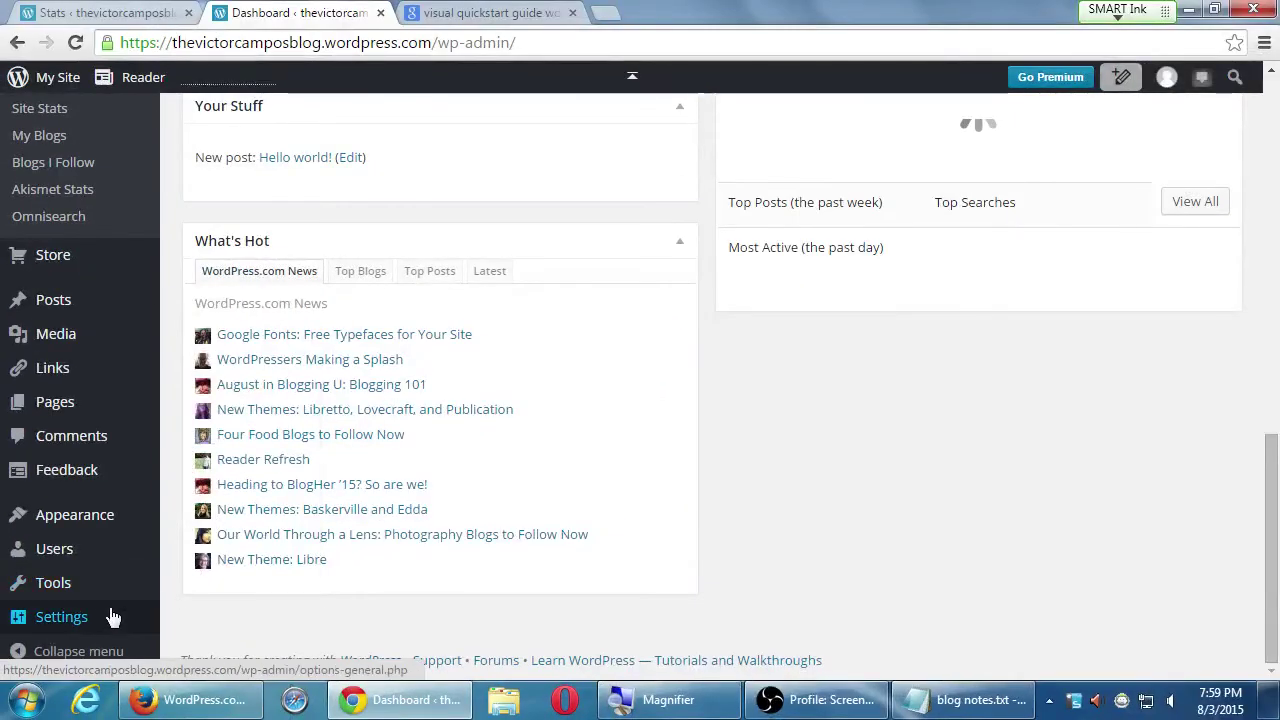
- Open the General page from the Settings submenu
mouse_move(113, 618)
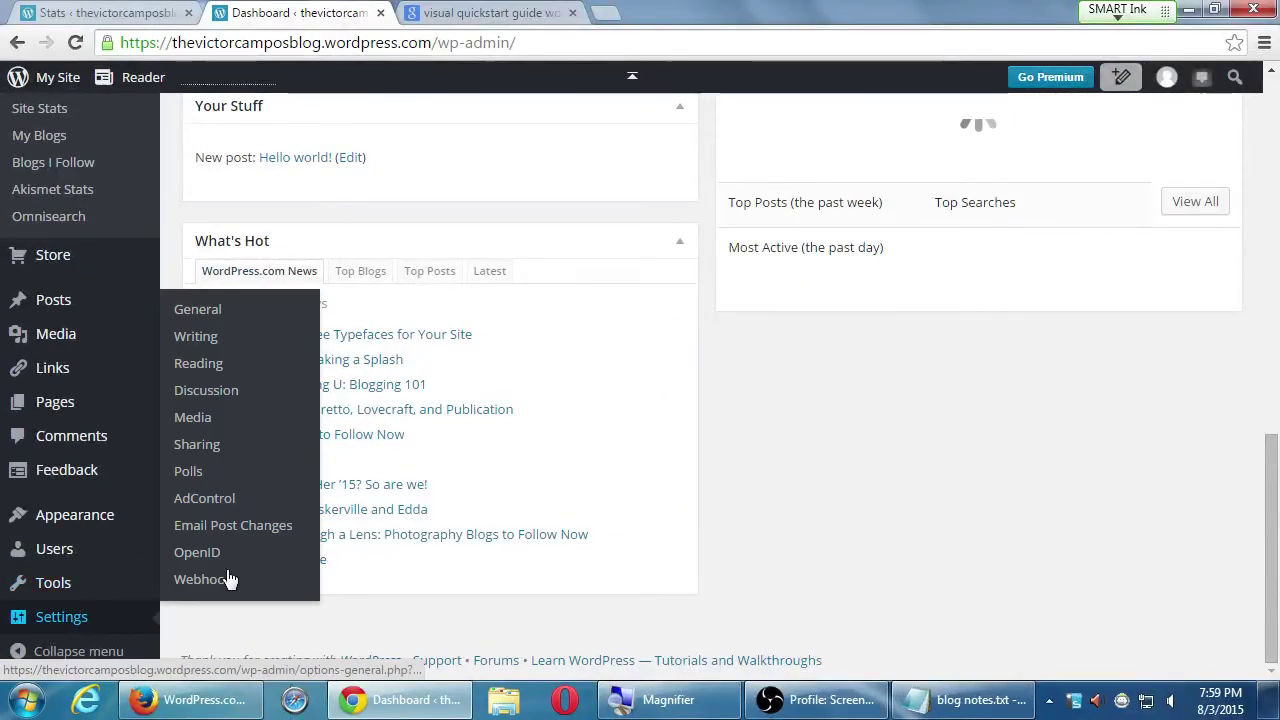
click(203, 316)
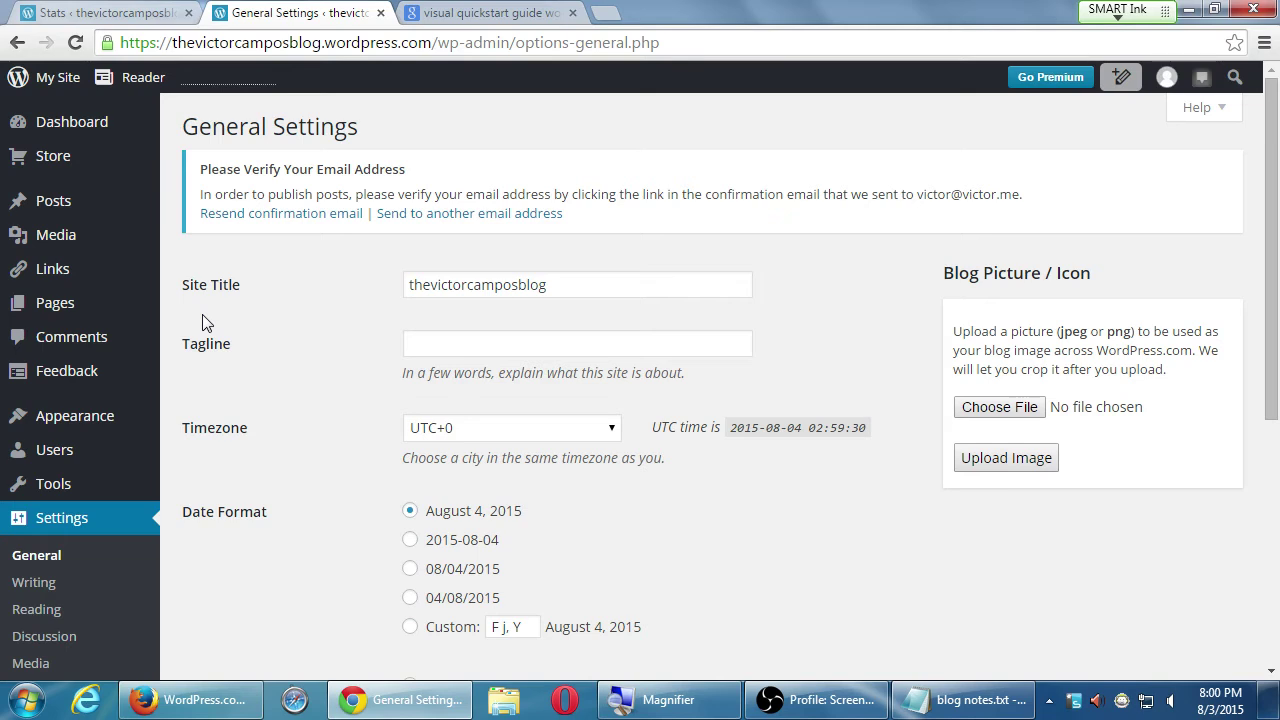
- Zoom the page in and back out, then show the My Site menu panel
key(super+plus)
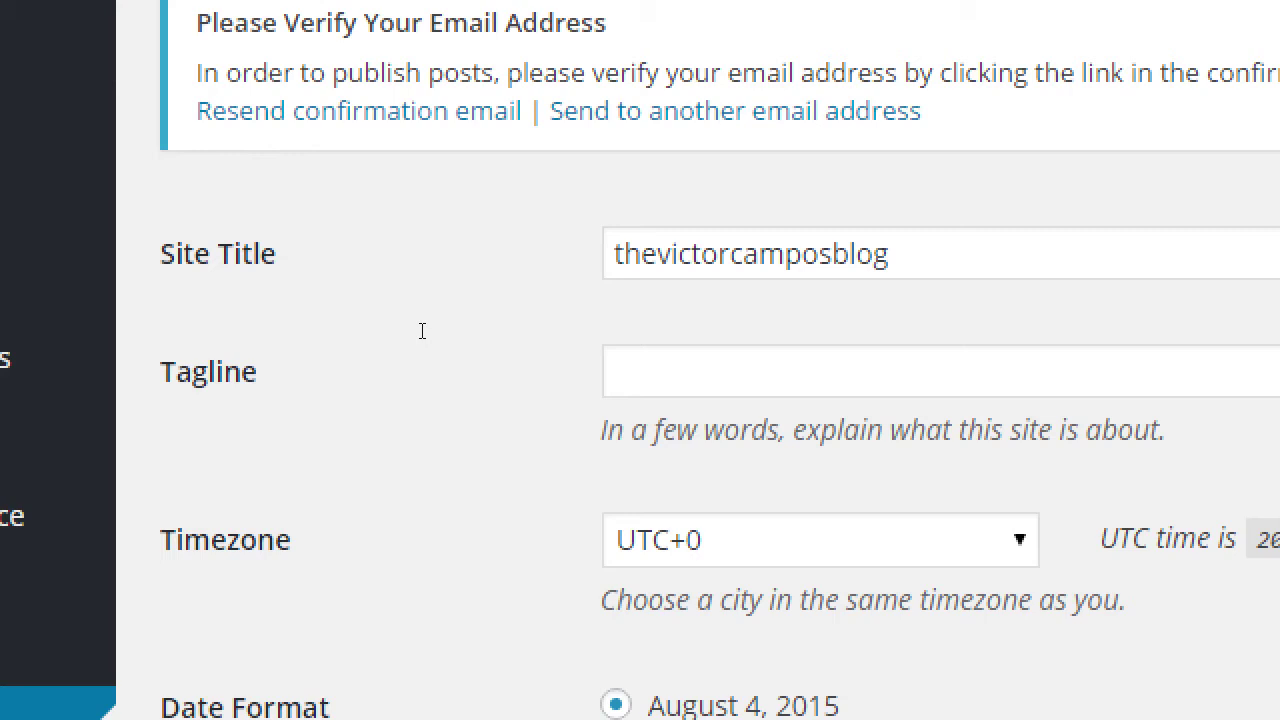
key(super+minus)
mouse_move(45, 77)
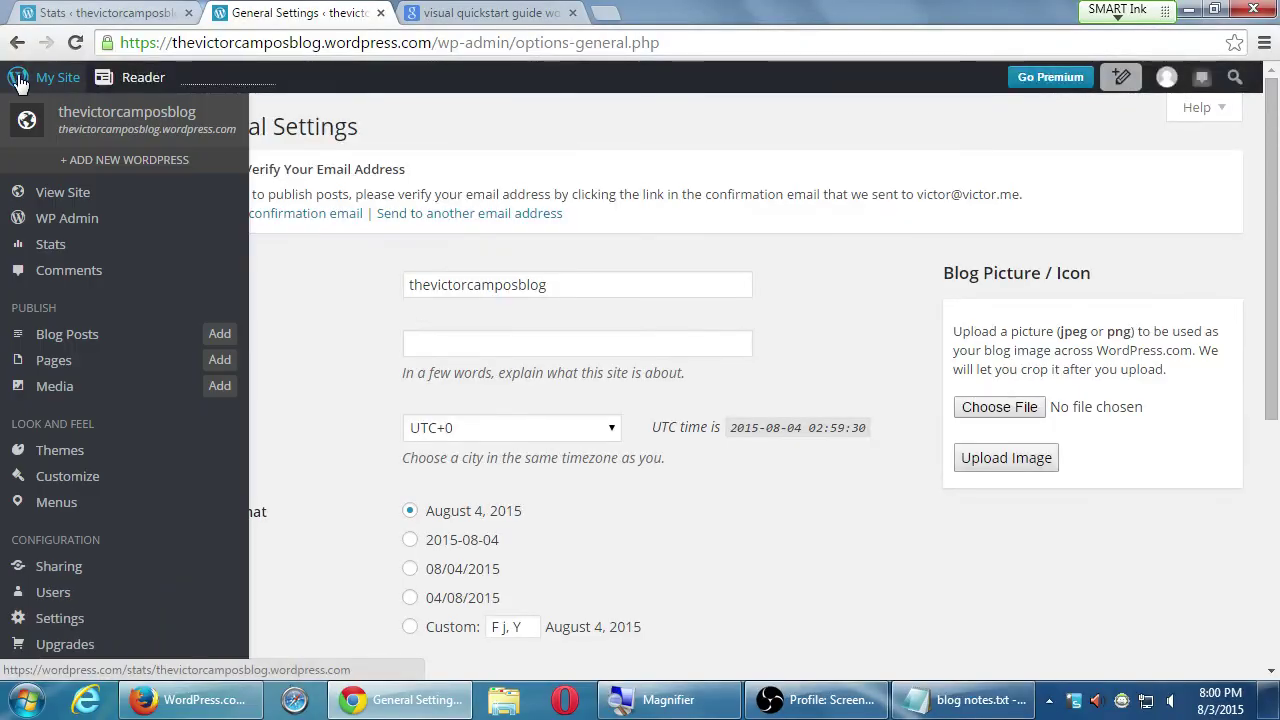
- View the live blog home page in a new tab, then return to the General Settings tab
click(92, 193)
click(430, 12)
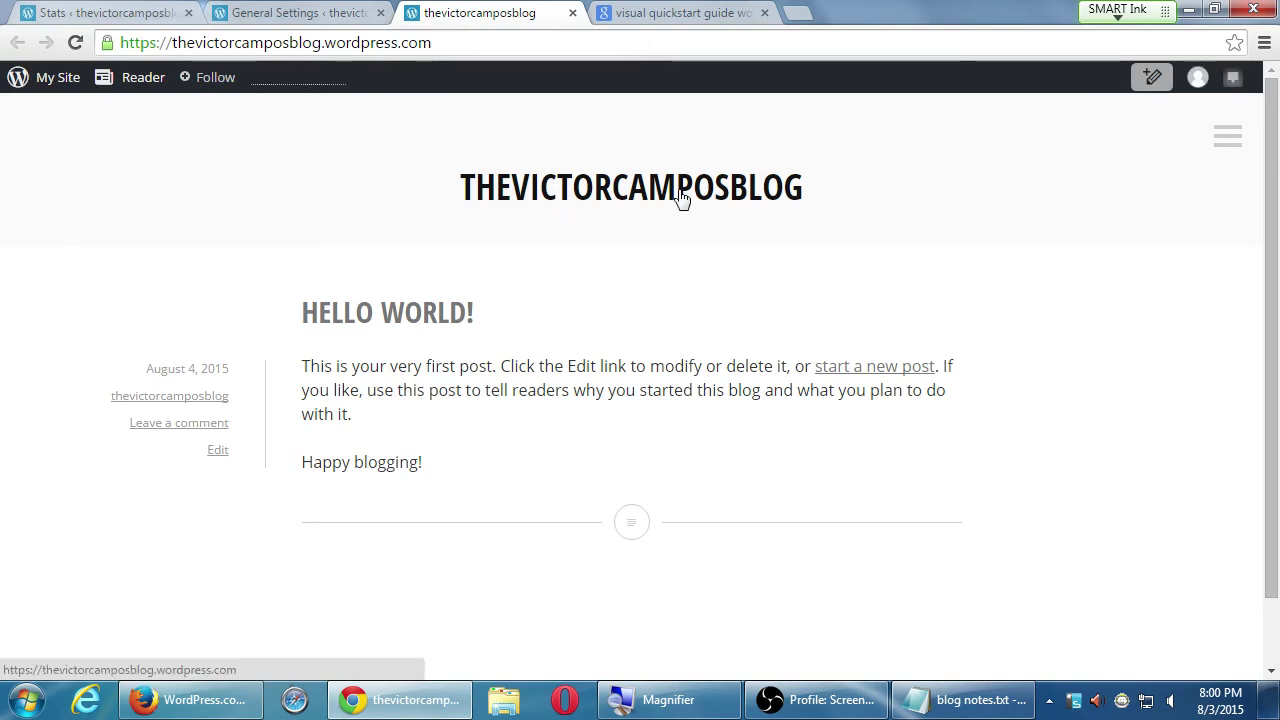
click(300, 12)
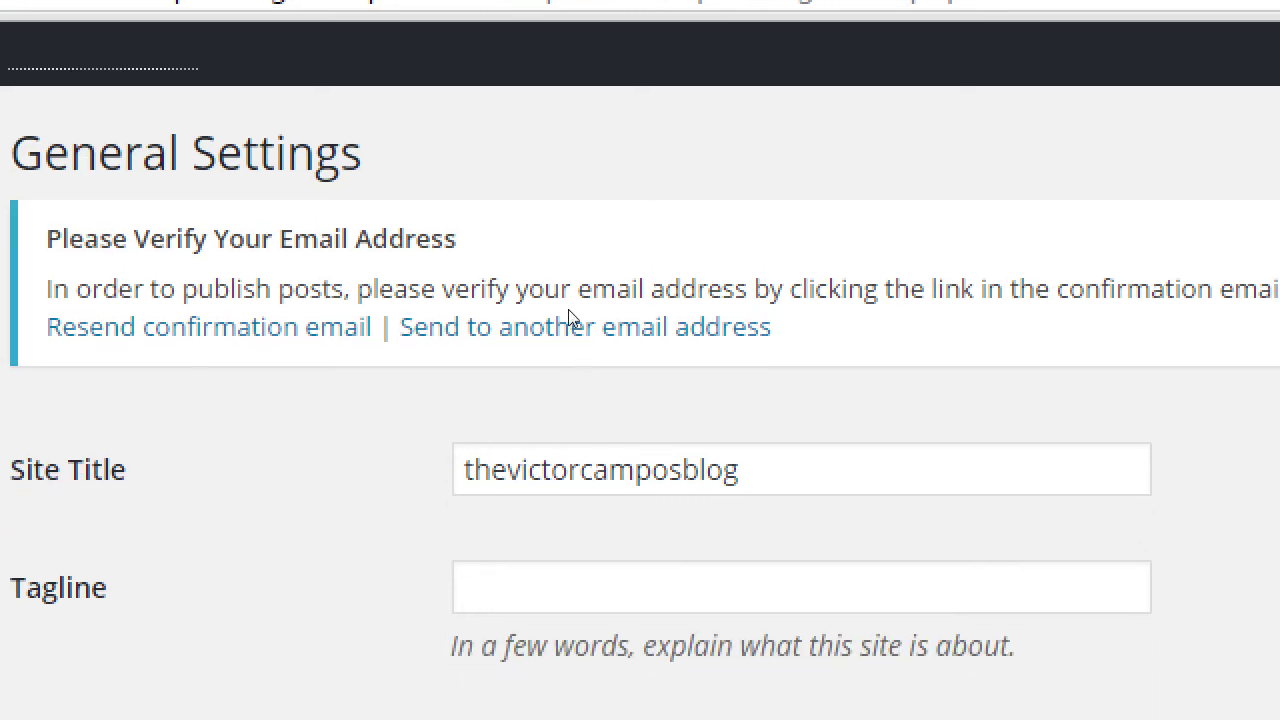
- Replace the site title with a draft beginning 'Paintings. Water Color', correcting typos
key(Tab)
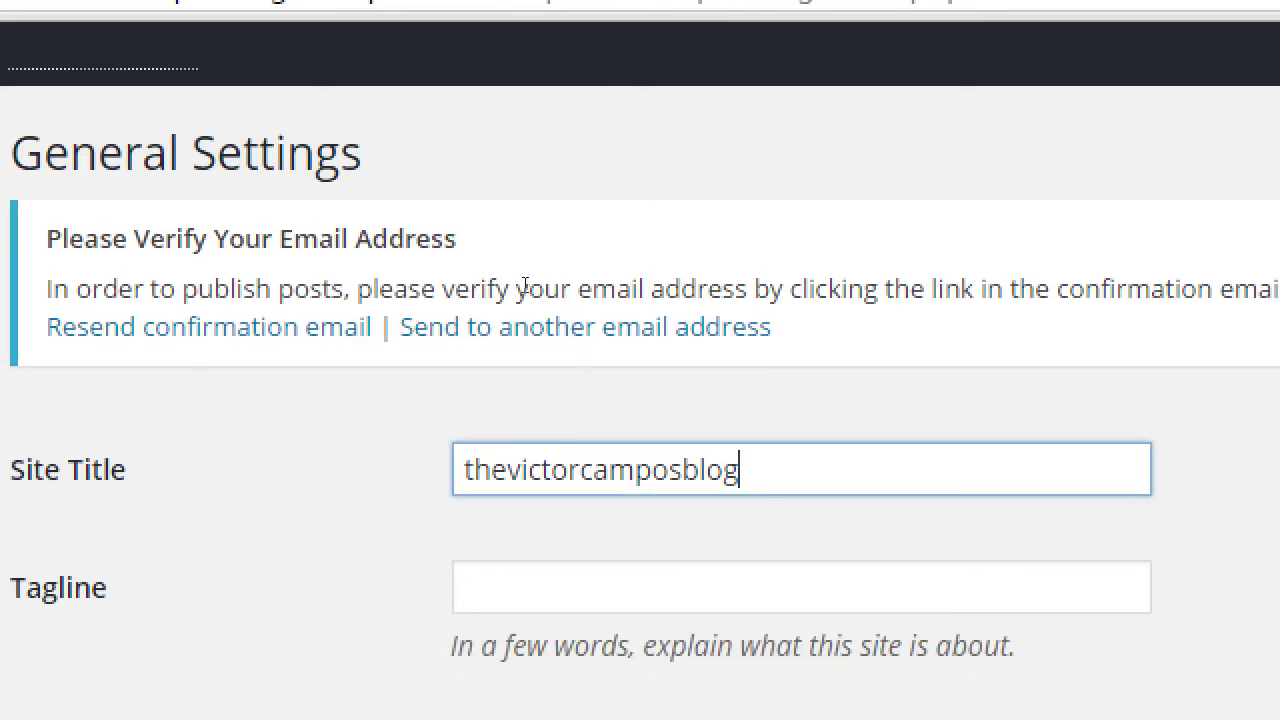
key(ctrl+a)
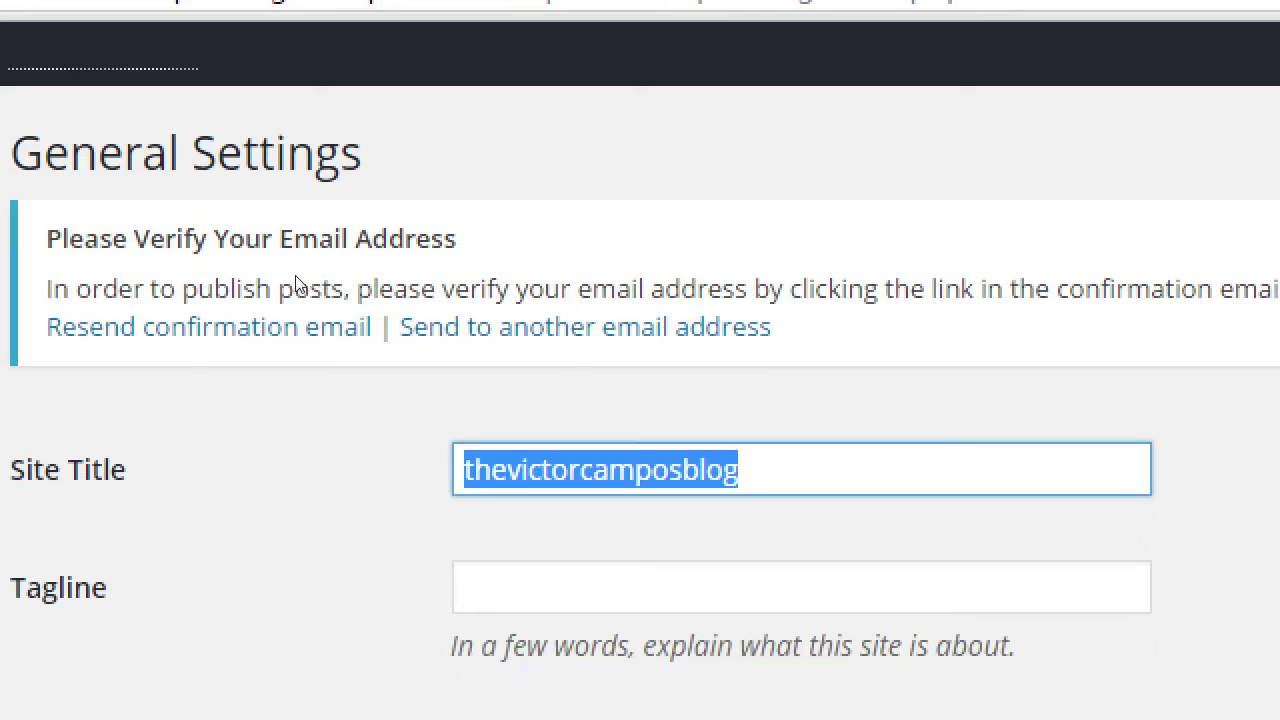
text(Painting)
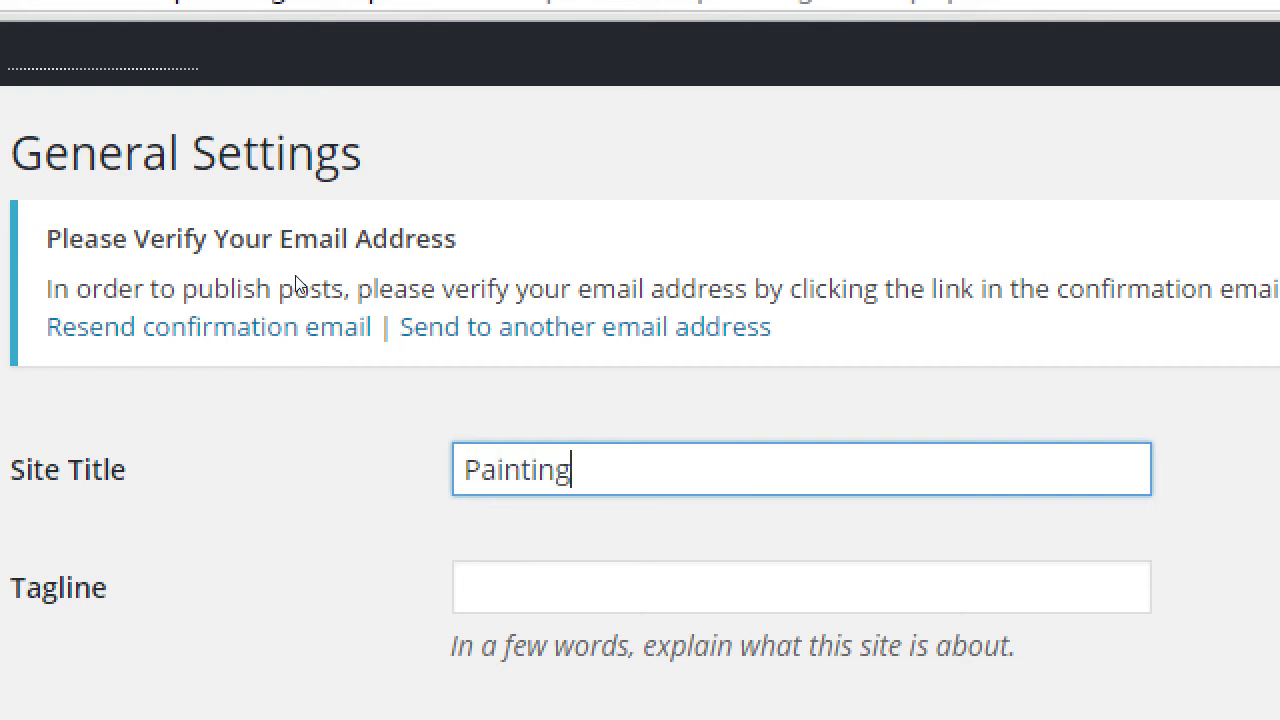
text(s. Water Colro)
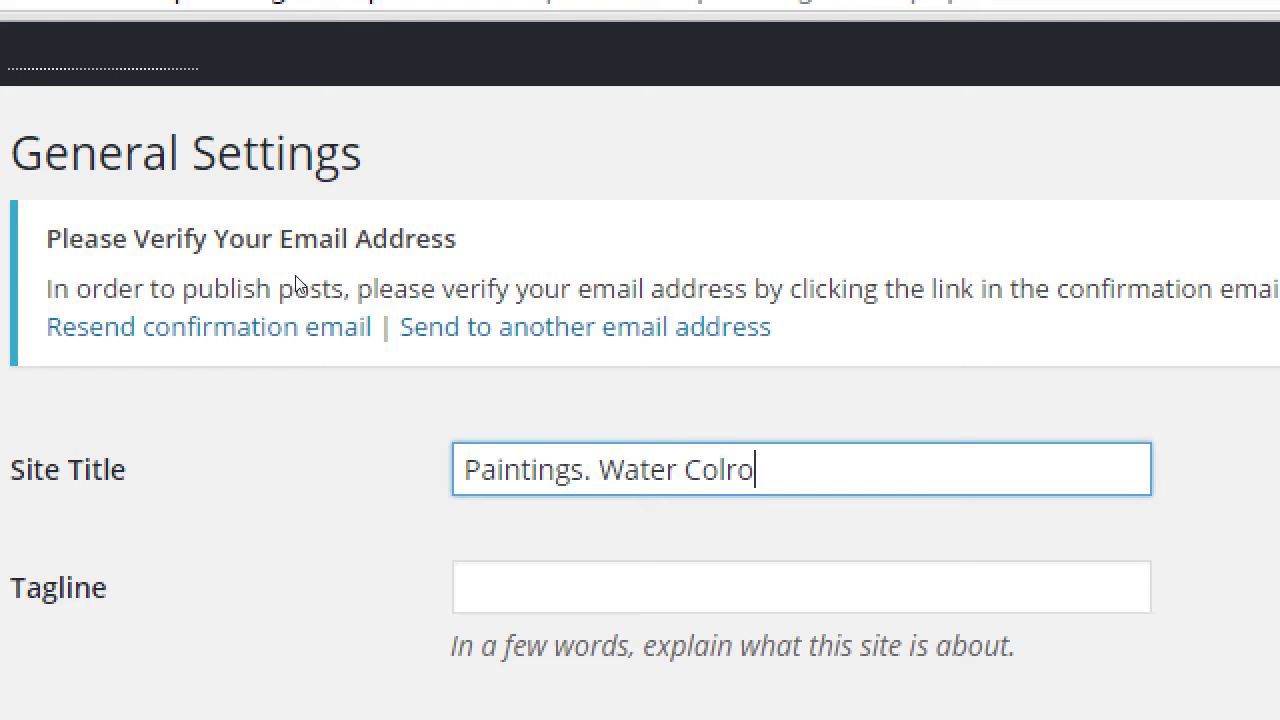
key(BackSpace)
key(BackSpace)
text(or. Abr)
key(BackSpace)
text(s)
- Retitle the site as the owner's first name plus 'Art Blog', then remove 'Art'
key(ctrl+a)
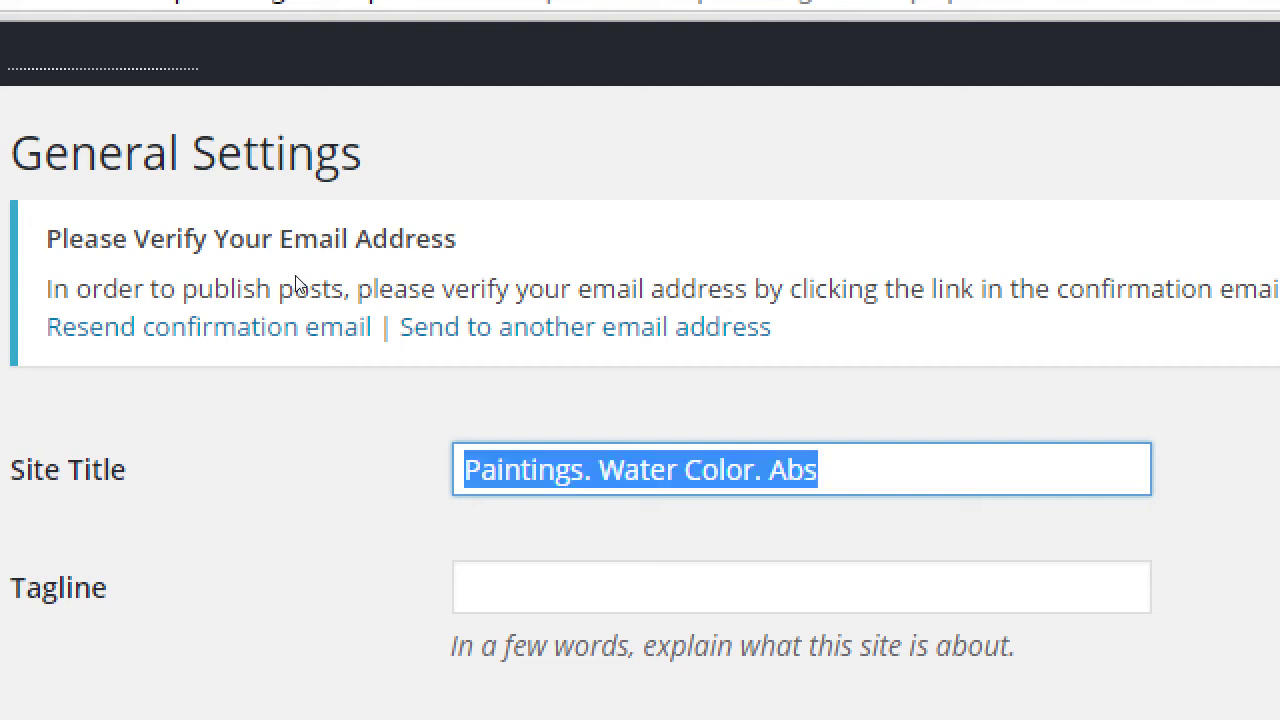
text(Victo')
text('s )
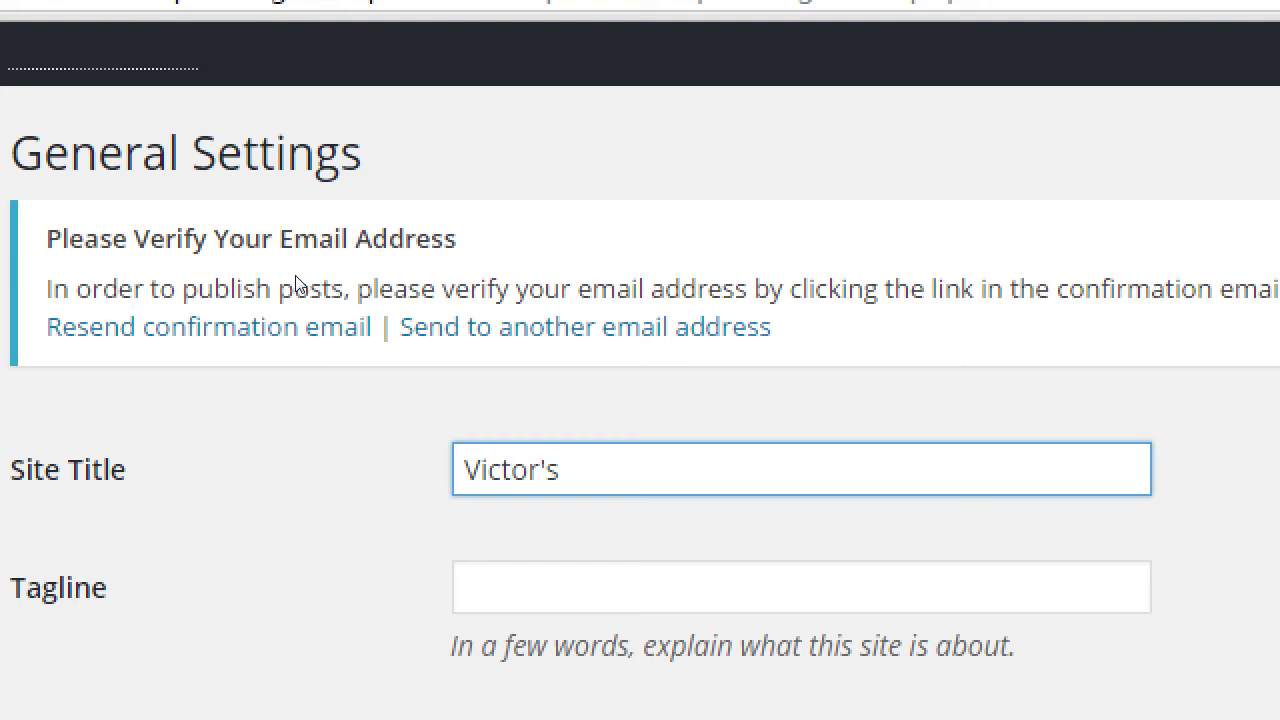
text(Art Blog)
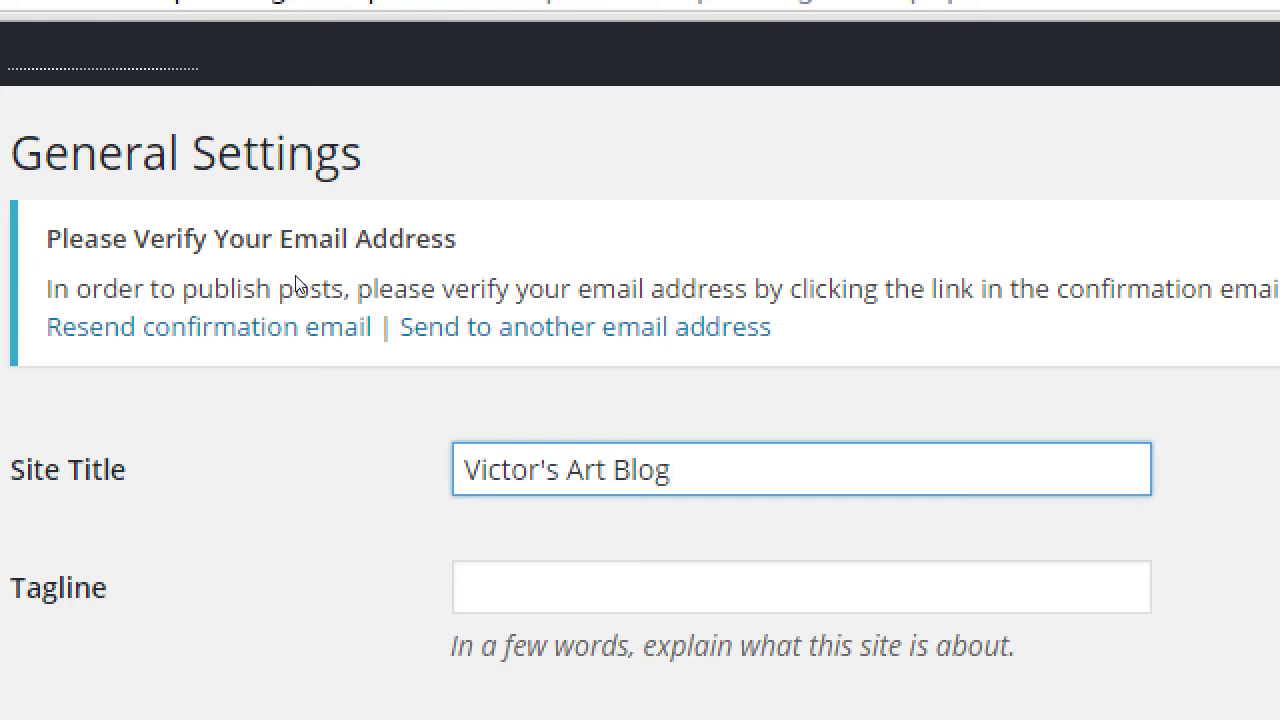
key(Tab)
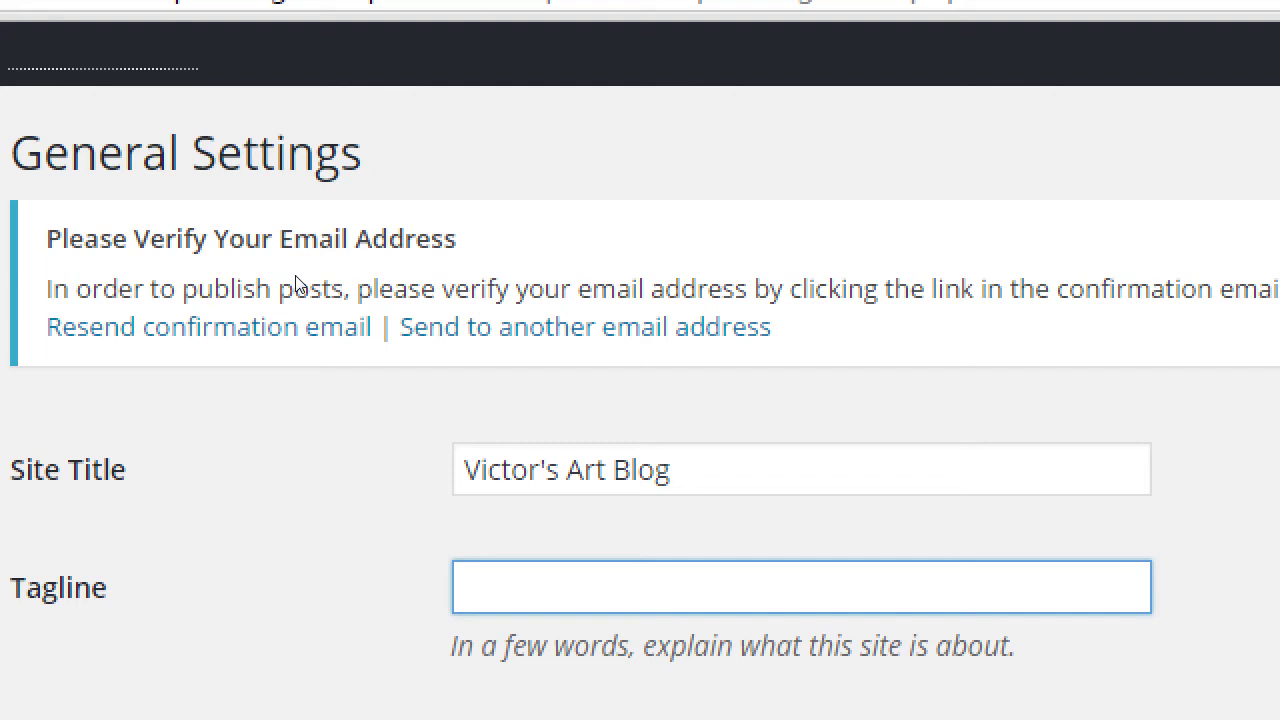
key(shift+Tab)
key(Right)
key(Left)
key(Left)
key(Left)
key(Left)
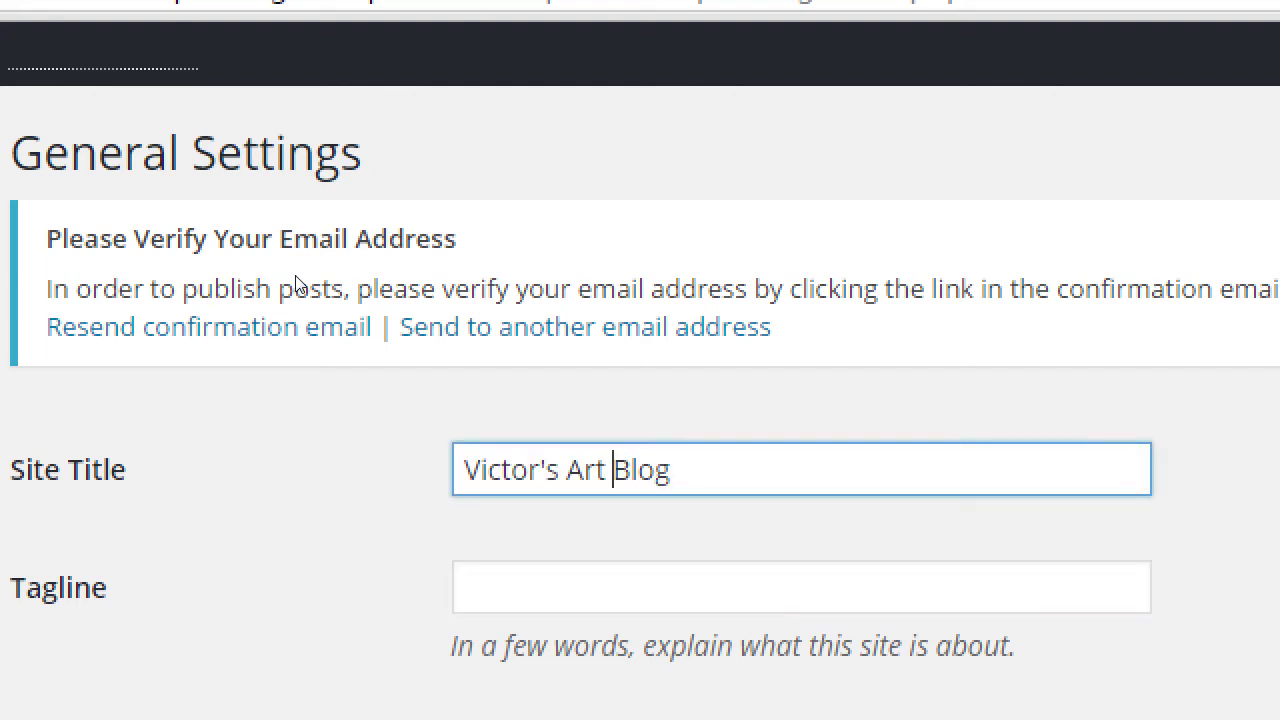
key(BackSpace)
key(BackSpace)
key(BackSpace)
key(BackSpace)
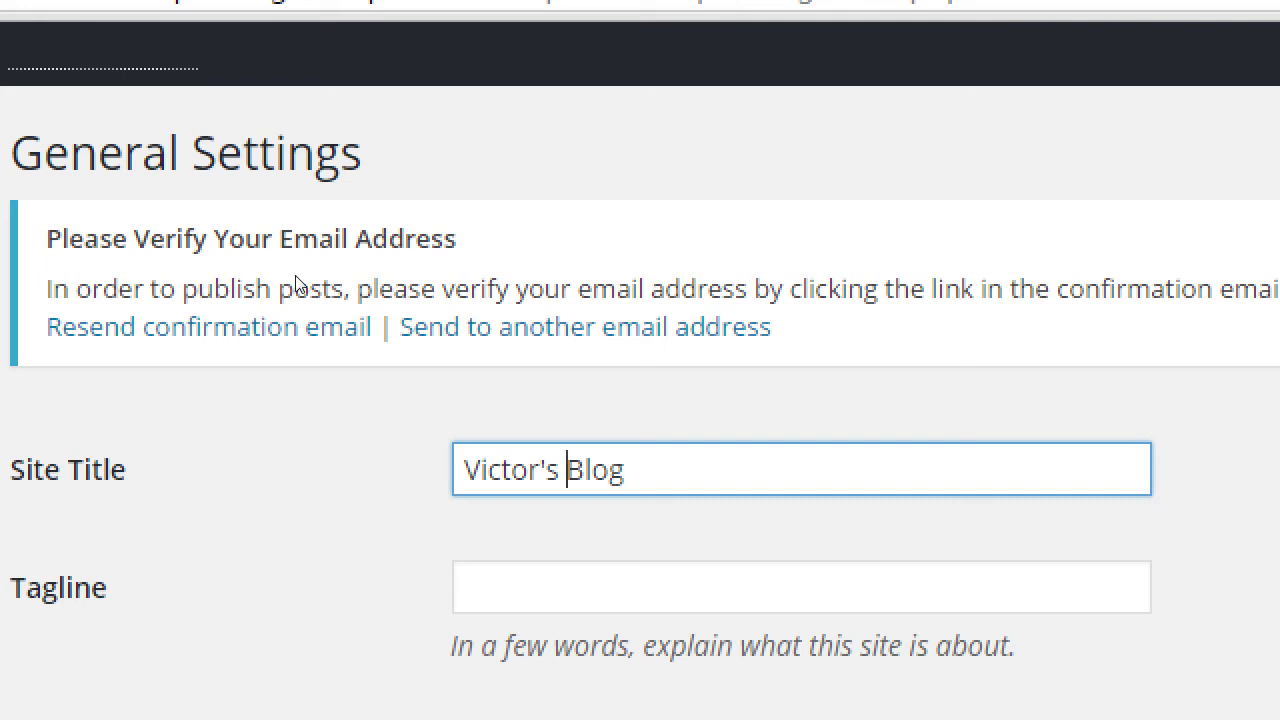
key(Tab)
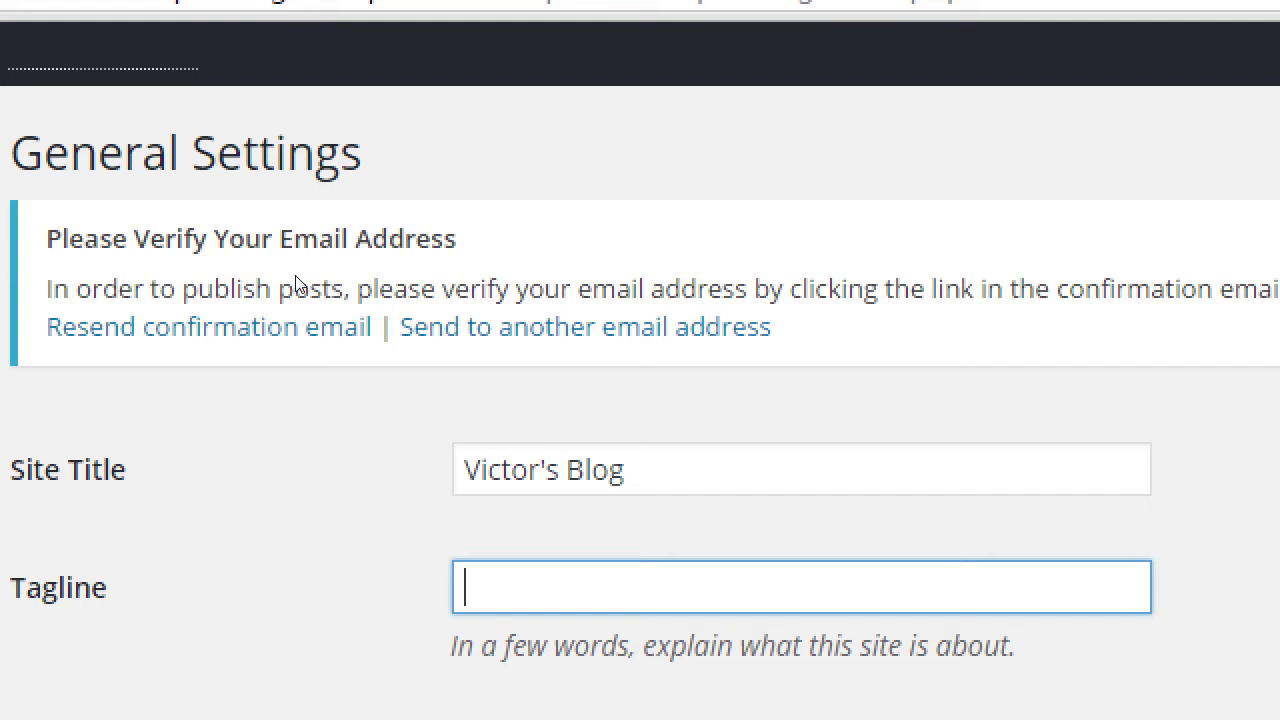
- Enter 'Hand-made water color artwork' in the Tagline field
text(Hand-)
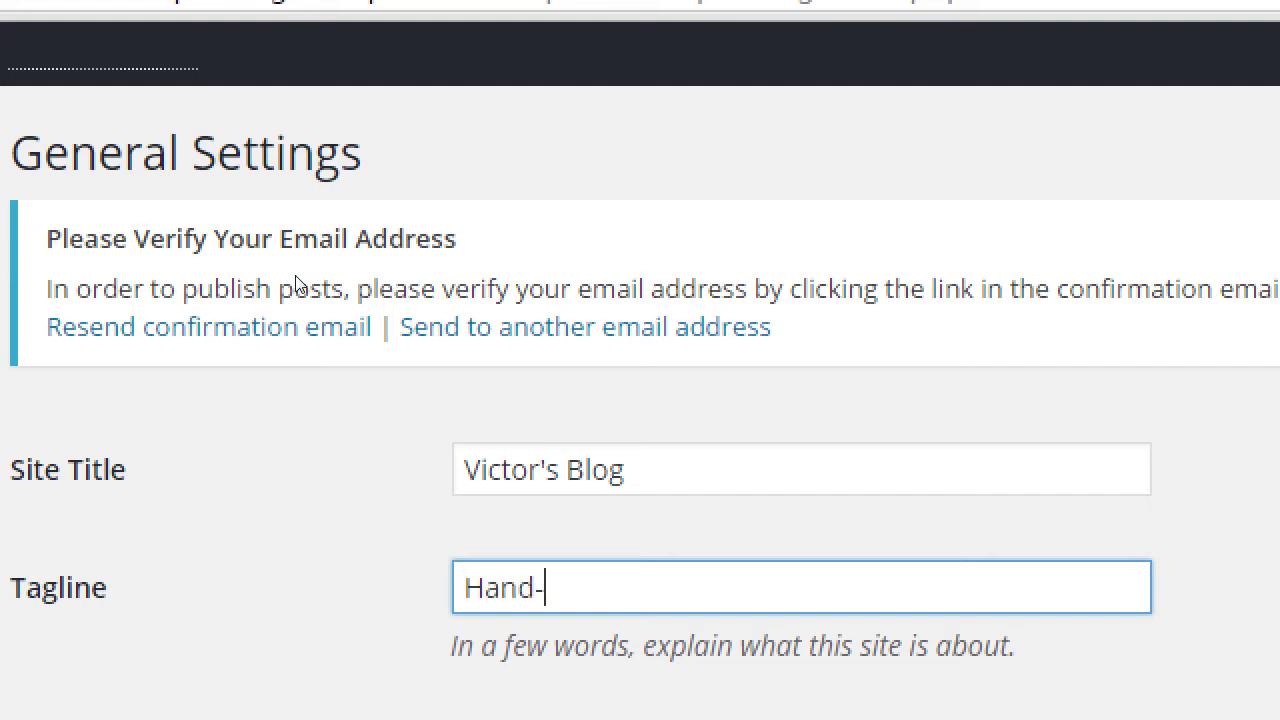
text(made water)
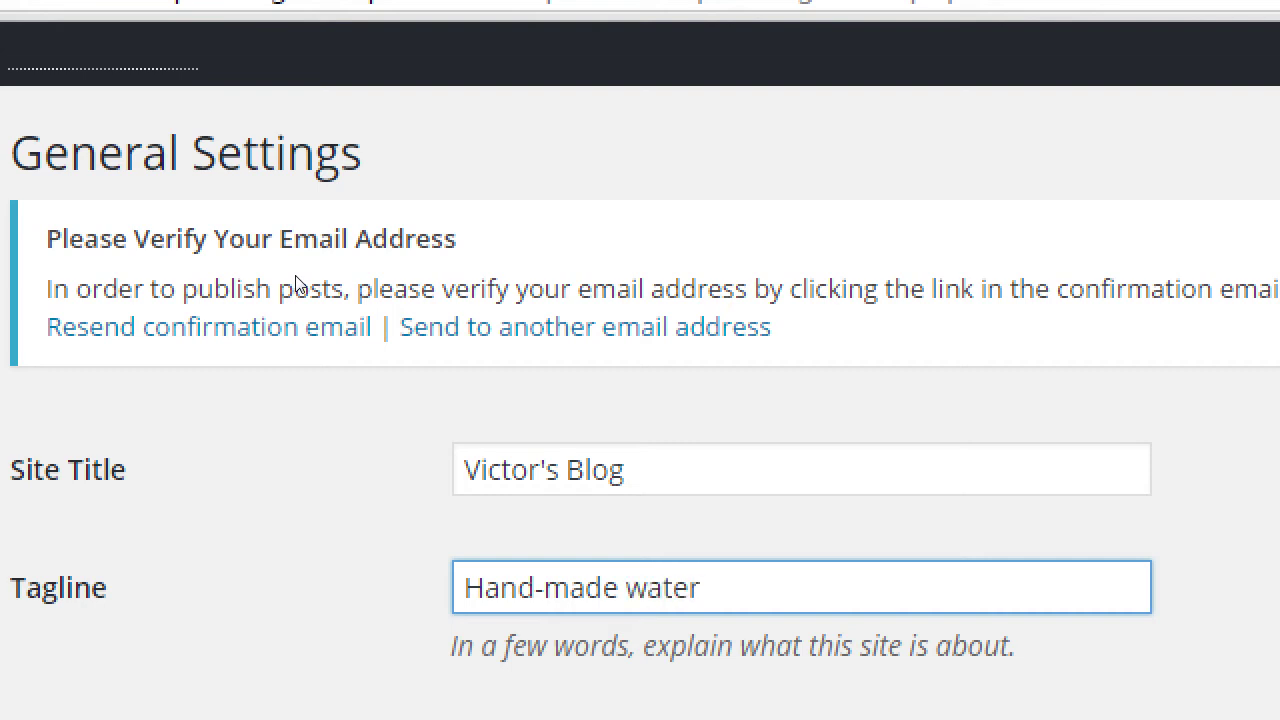
text( color artwork)
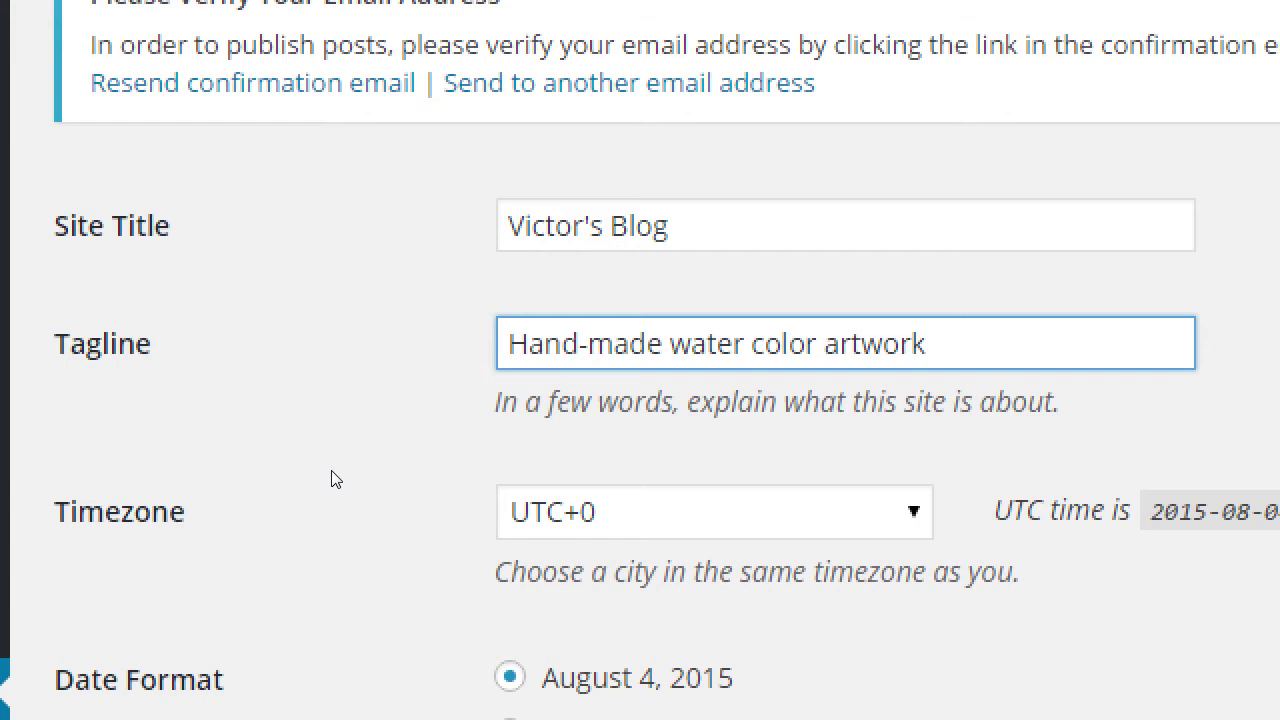
- Pick Los Angeles from the Timezone list, confirm it, and scroll toward Save Changes
scroll(395, 510, down, 2)
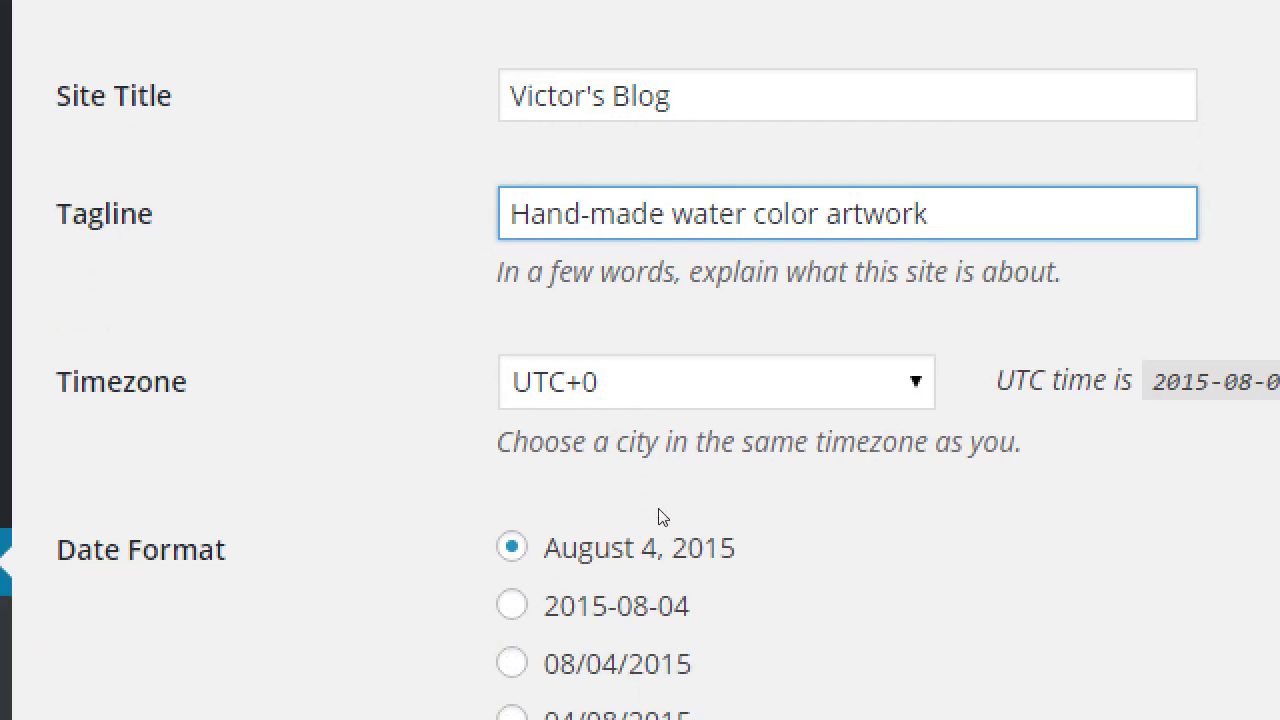
click(617, 400)
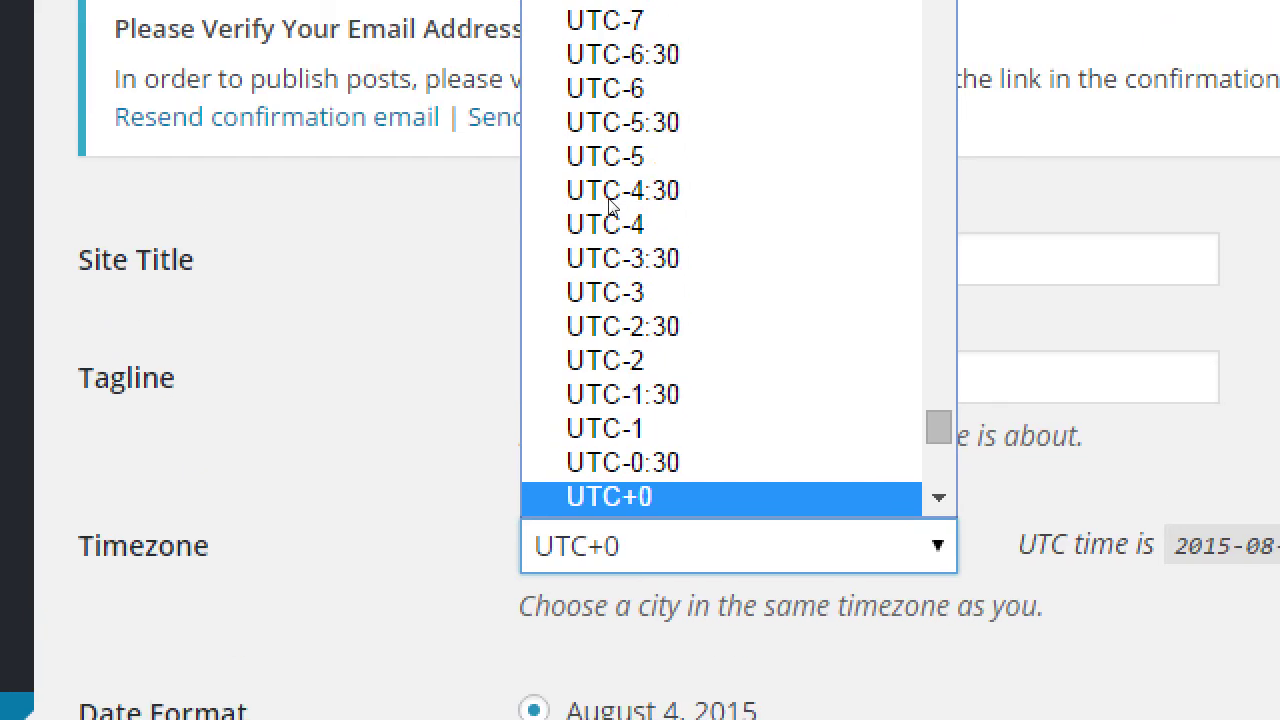
text(los)
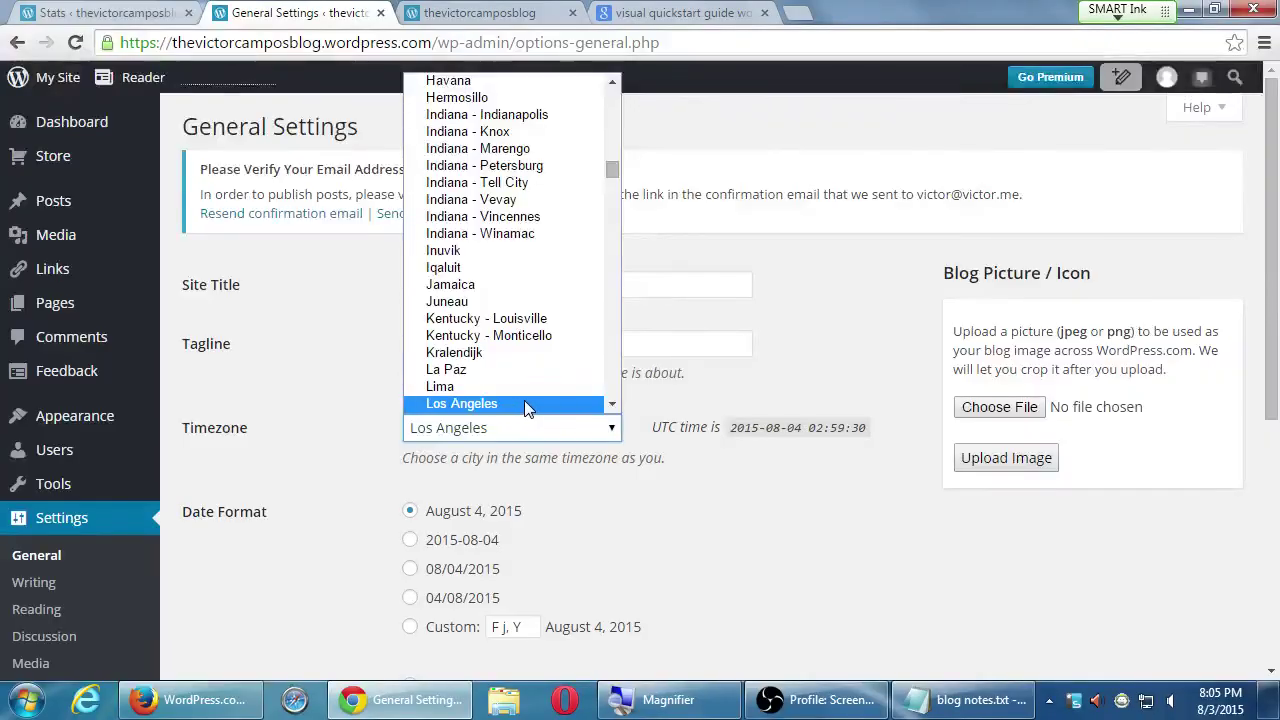
click(524, 403)
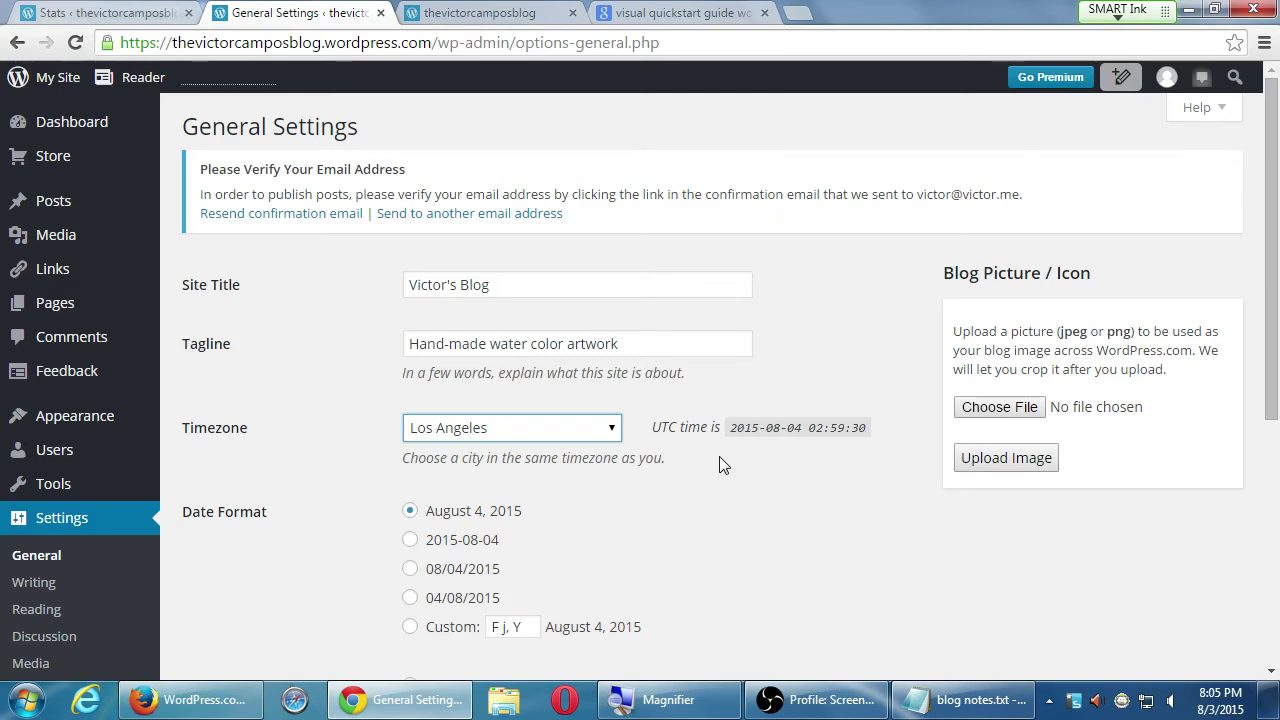
key(alt+Down)
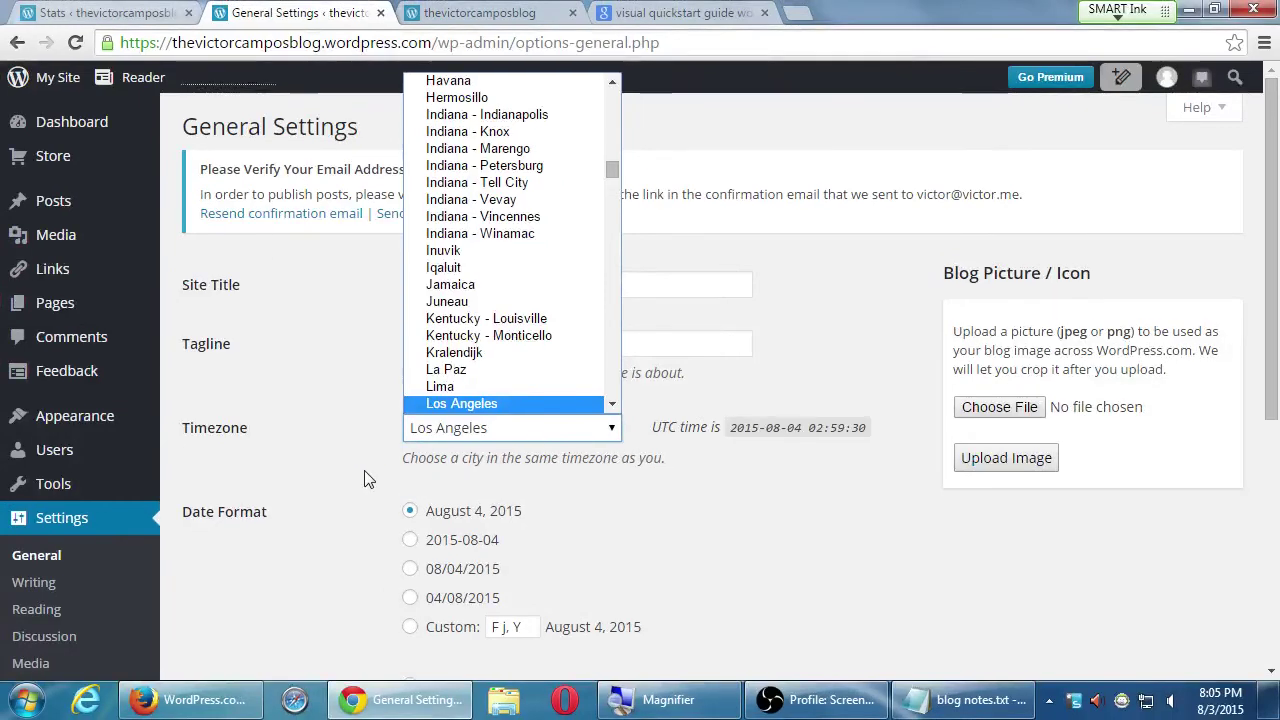
click(297, 473)
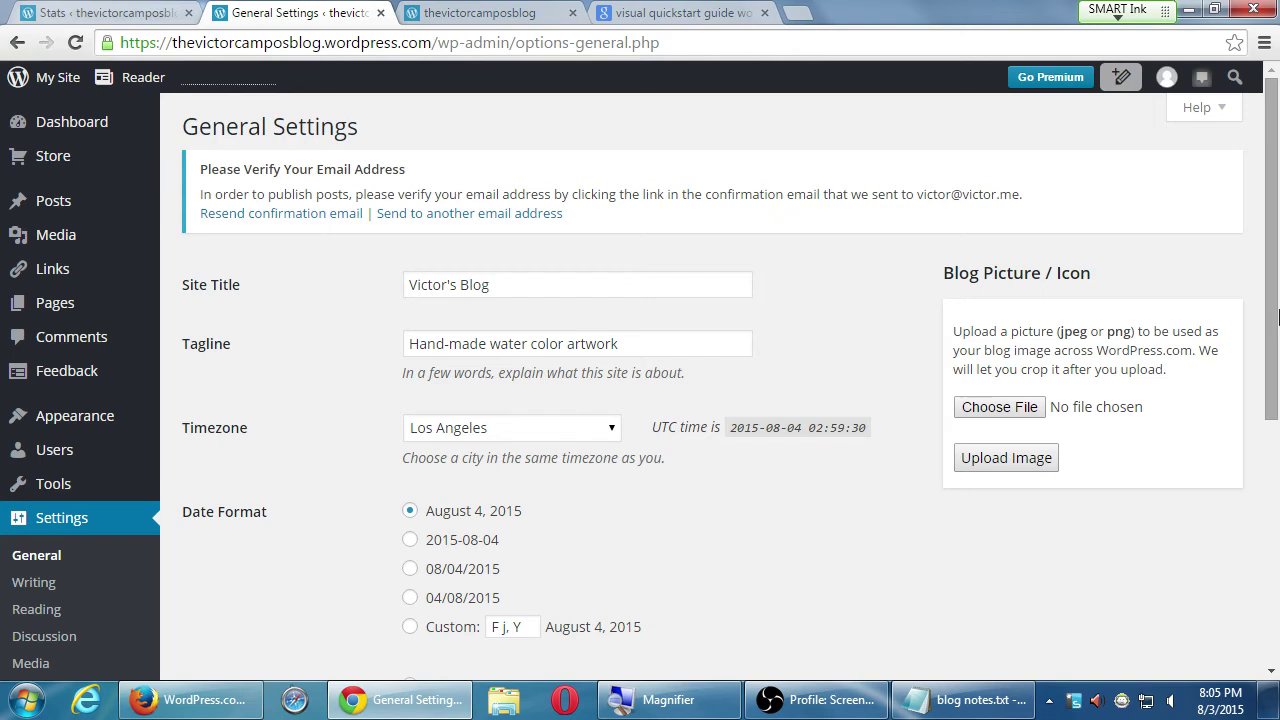
drag(1276, 316, 843, 511)
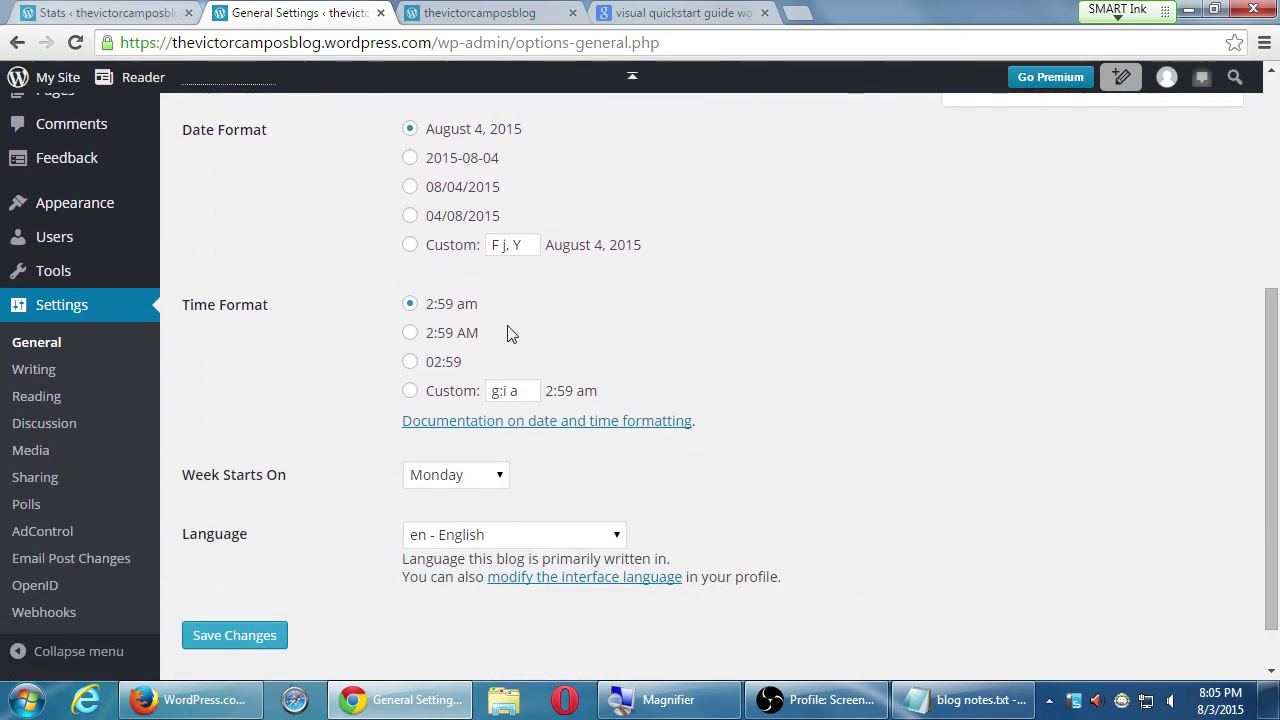
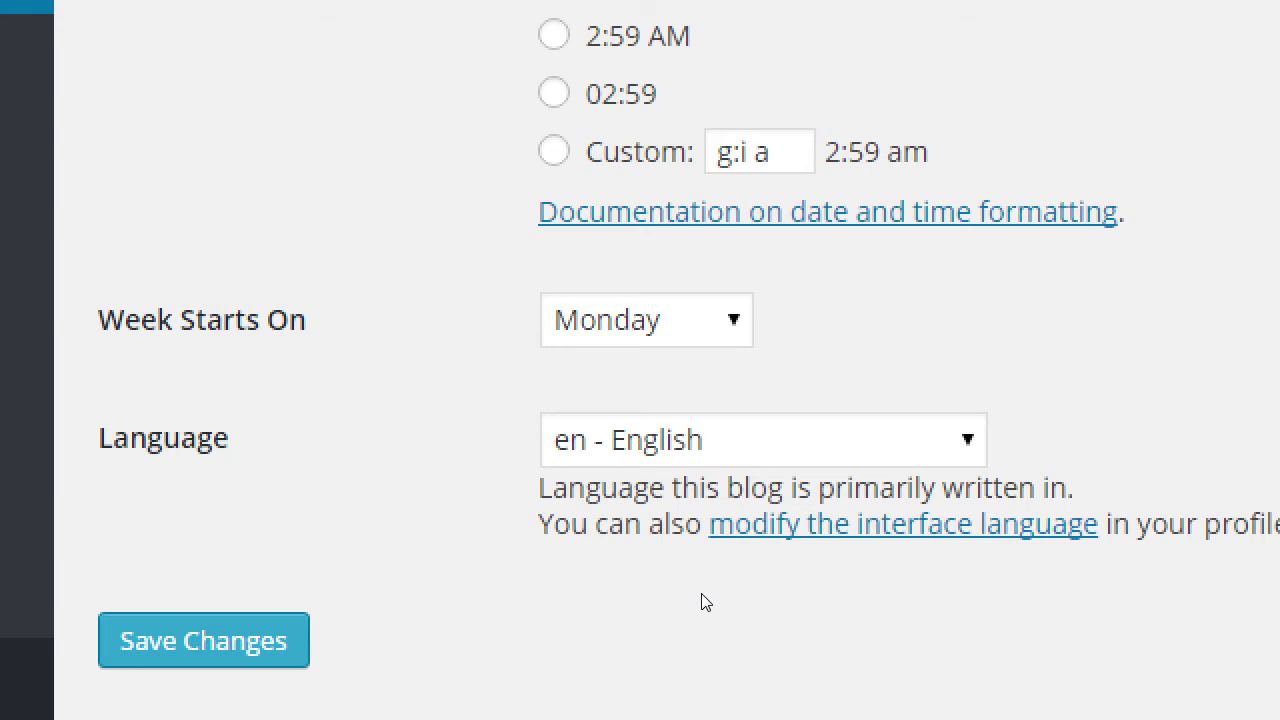
- Save the General Settings (8:07 pm time format, Monday week start, English), then head to Reading
click(268, 646)
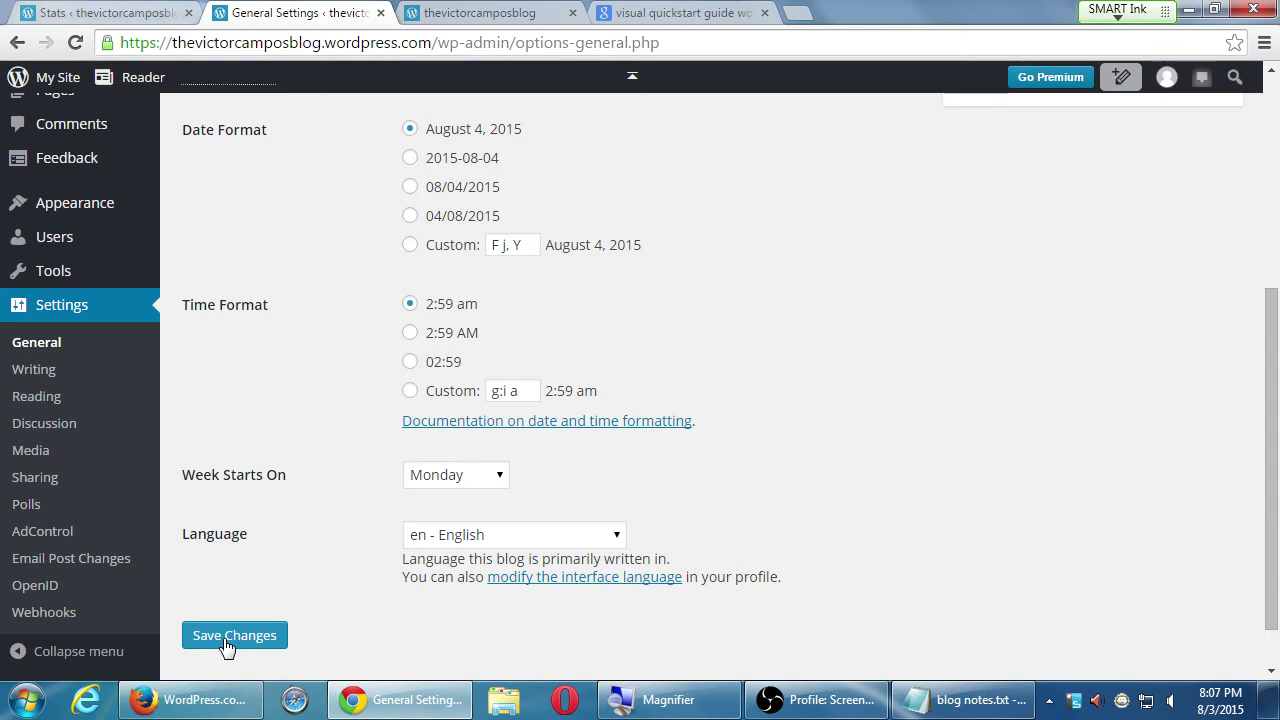
click(226, 640)
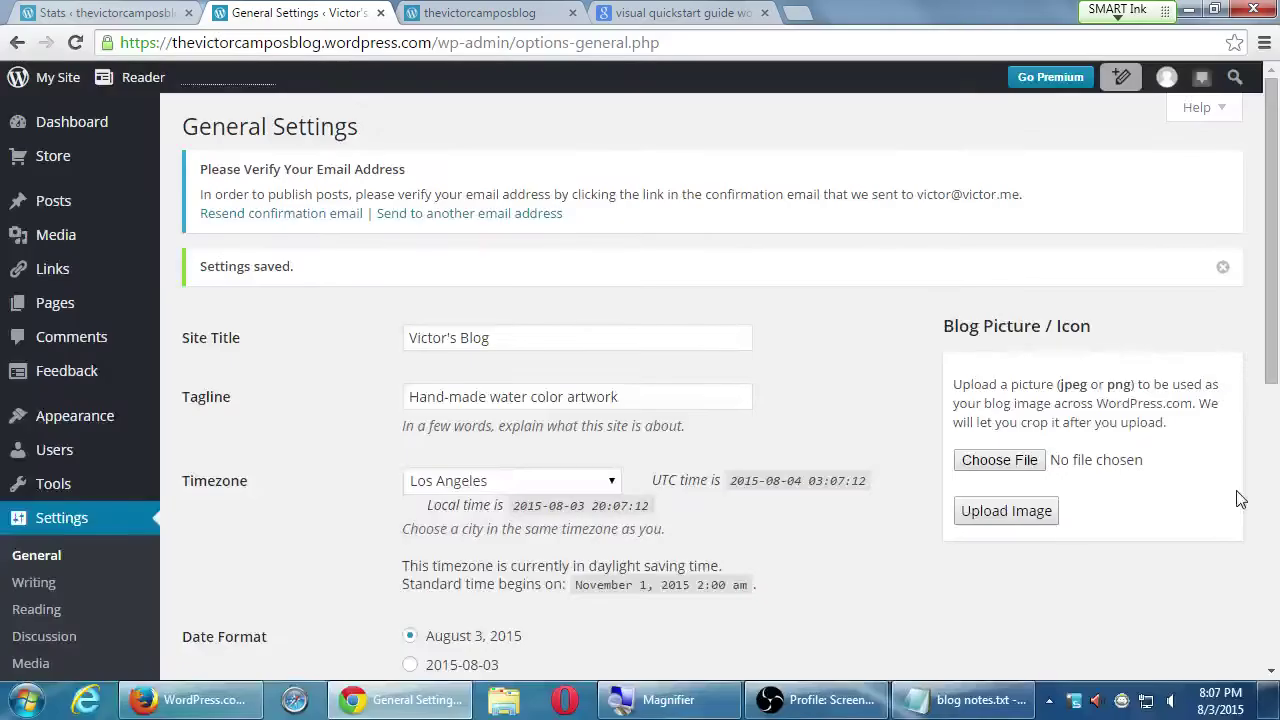
scroll(836, 327, down, 6)
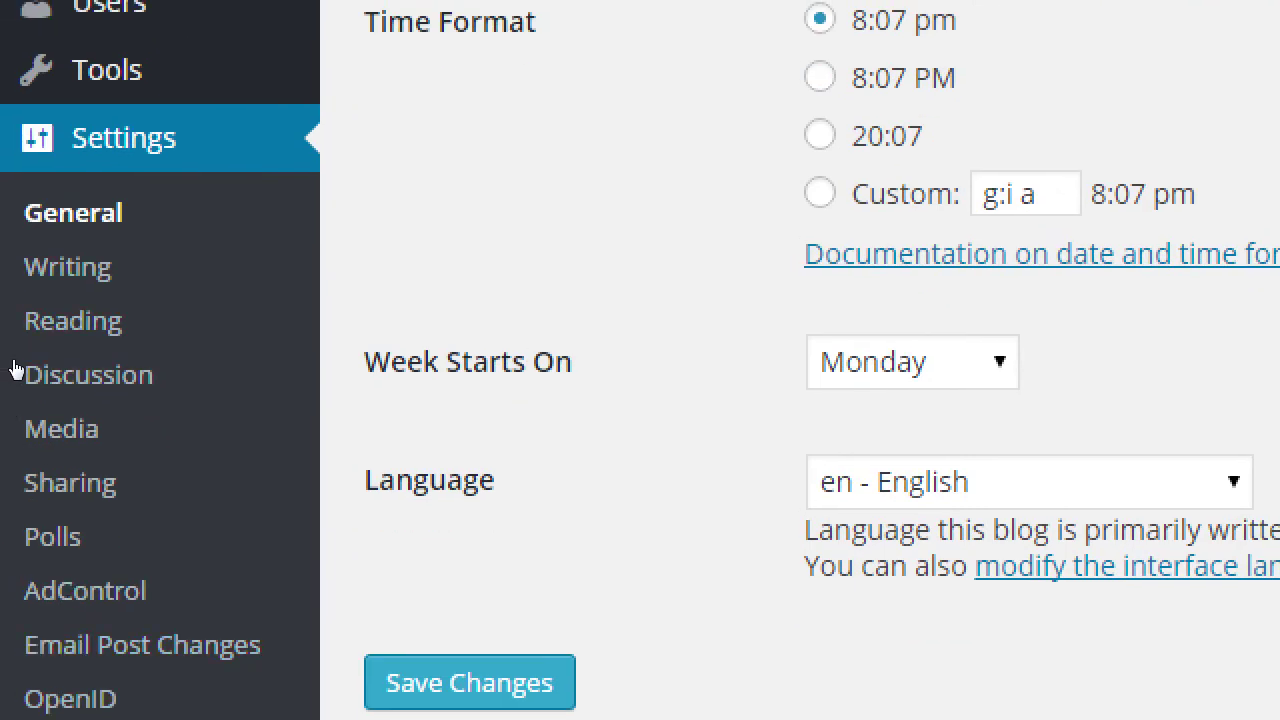
click(72, 320)
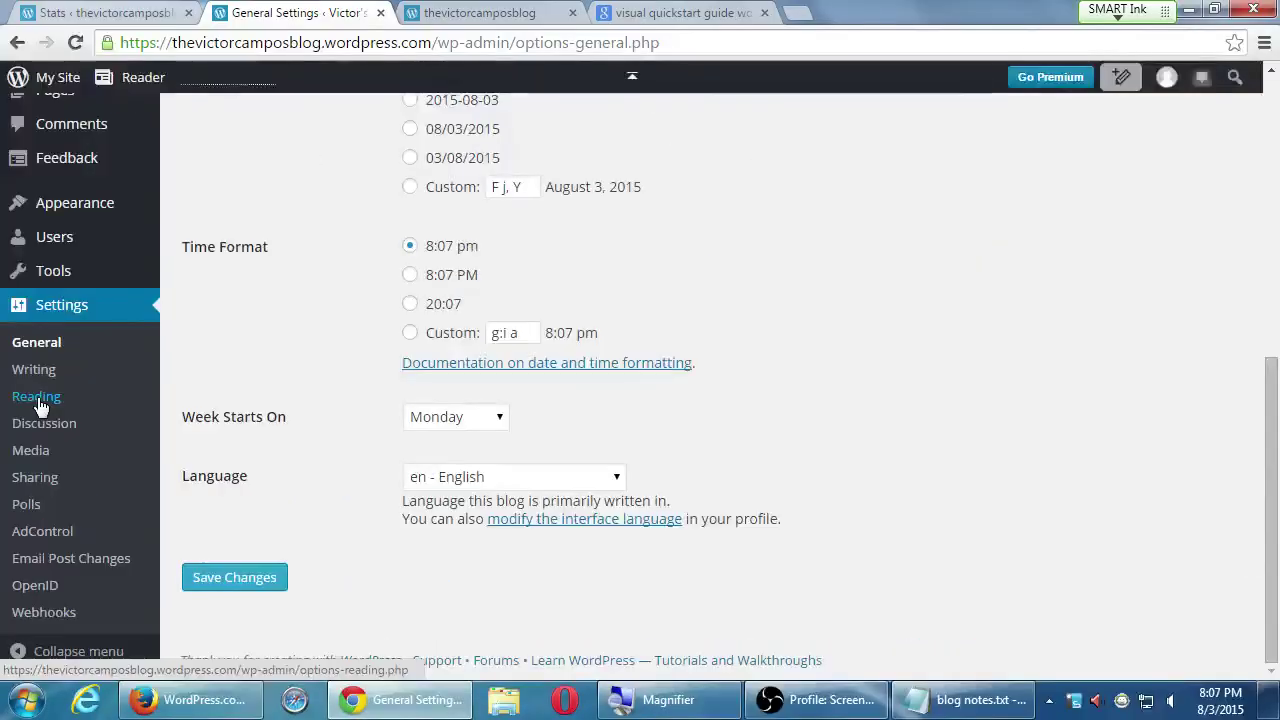
- Open the blog's Reading settings page, then a blank new browser tab
click(74, 323)
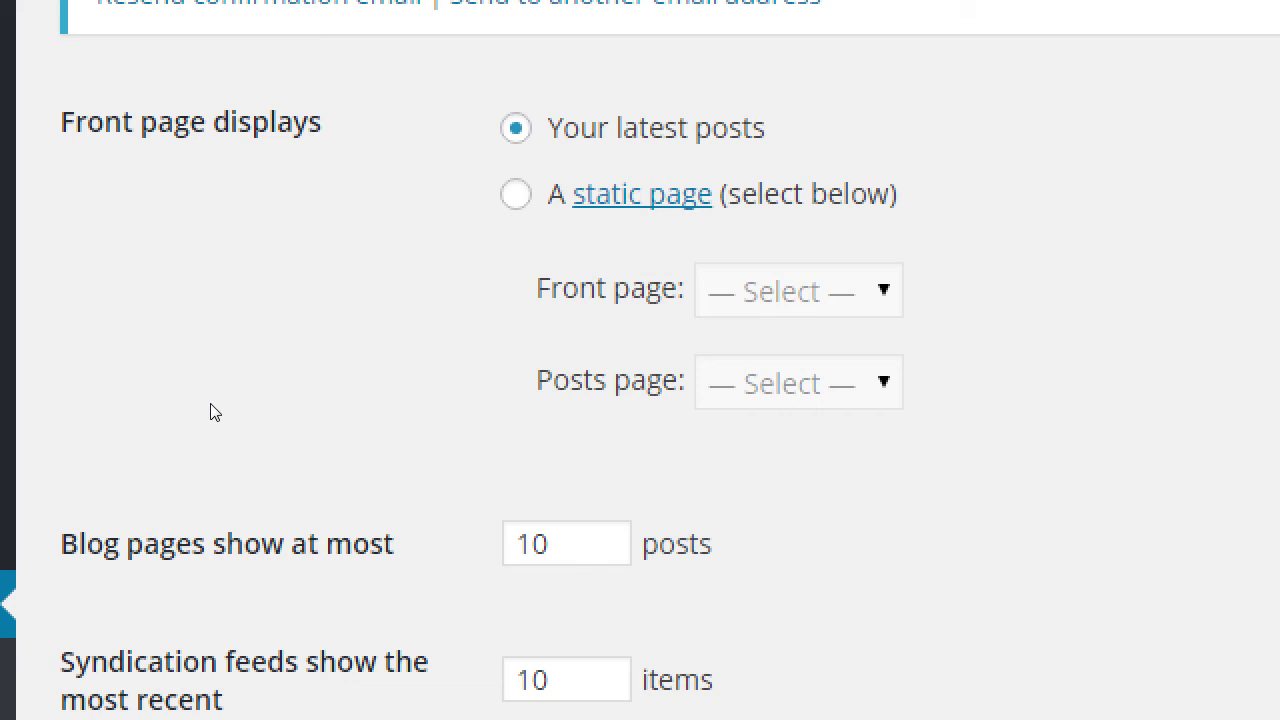
key(super+minus)
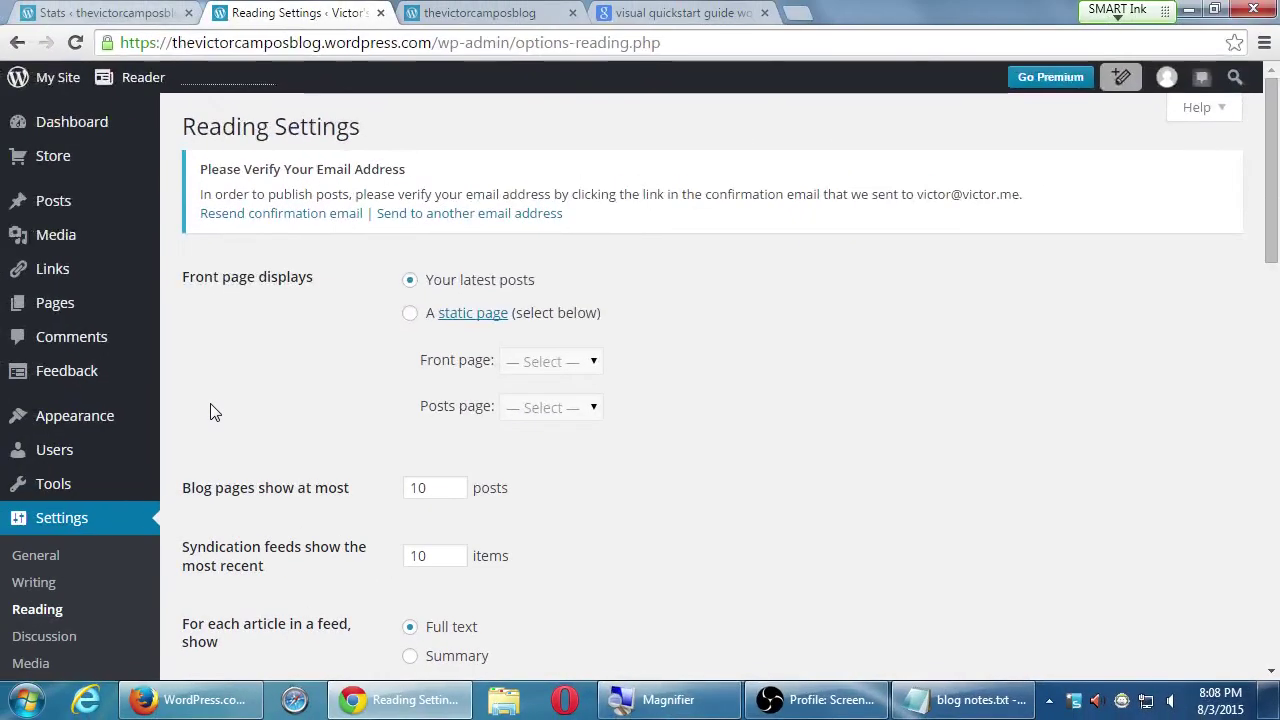
key(ctrl+t)
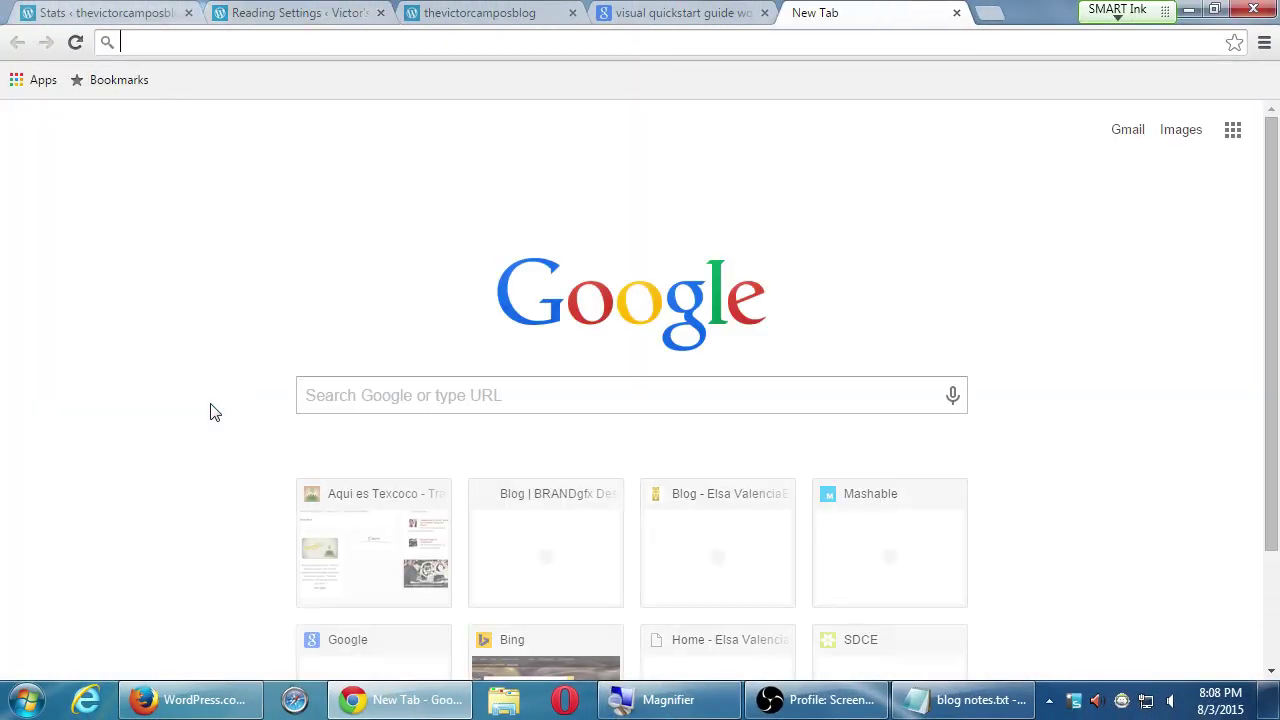
- Search Google for 'italianissimo trattoria' and open the Chula Vista restaurant's website
text(italianissimot)
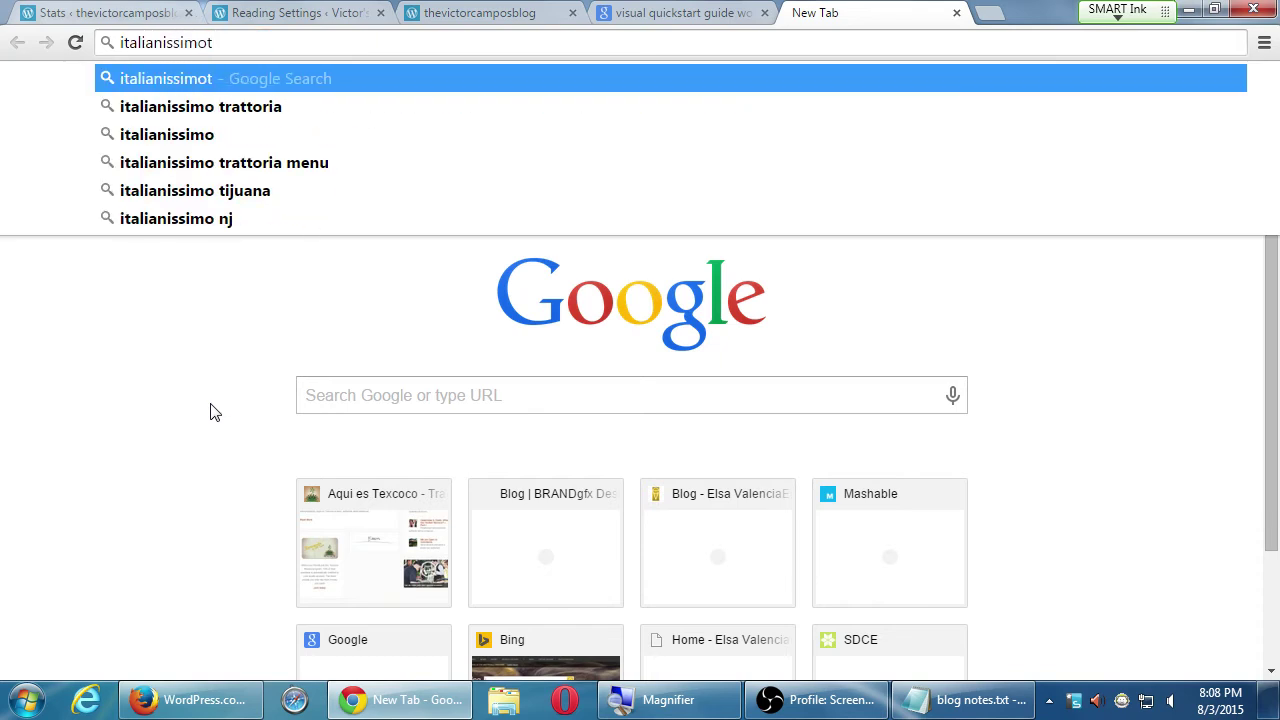
key(Down)
key(Return)
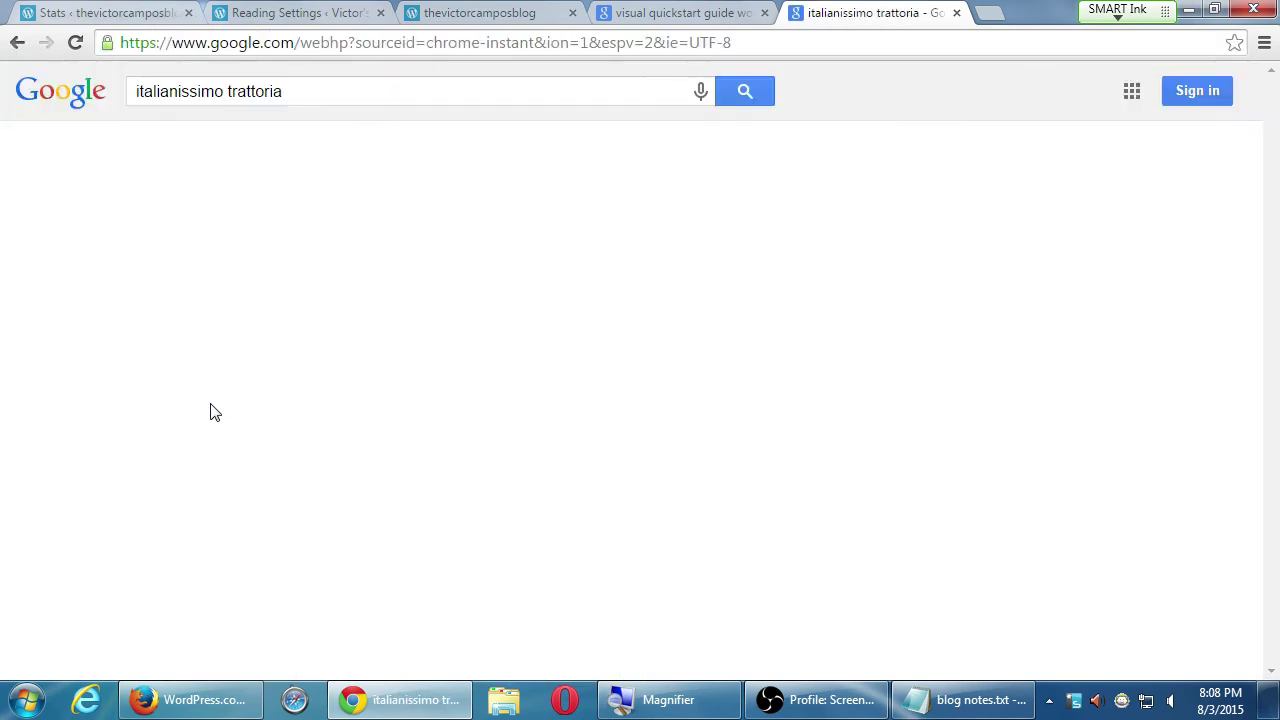
click(336, 246)
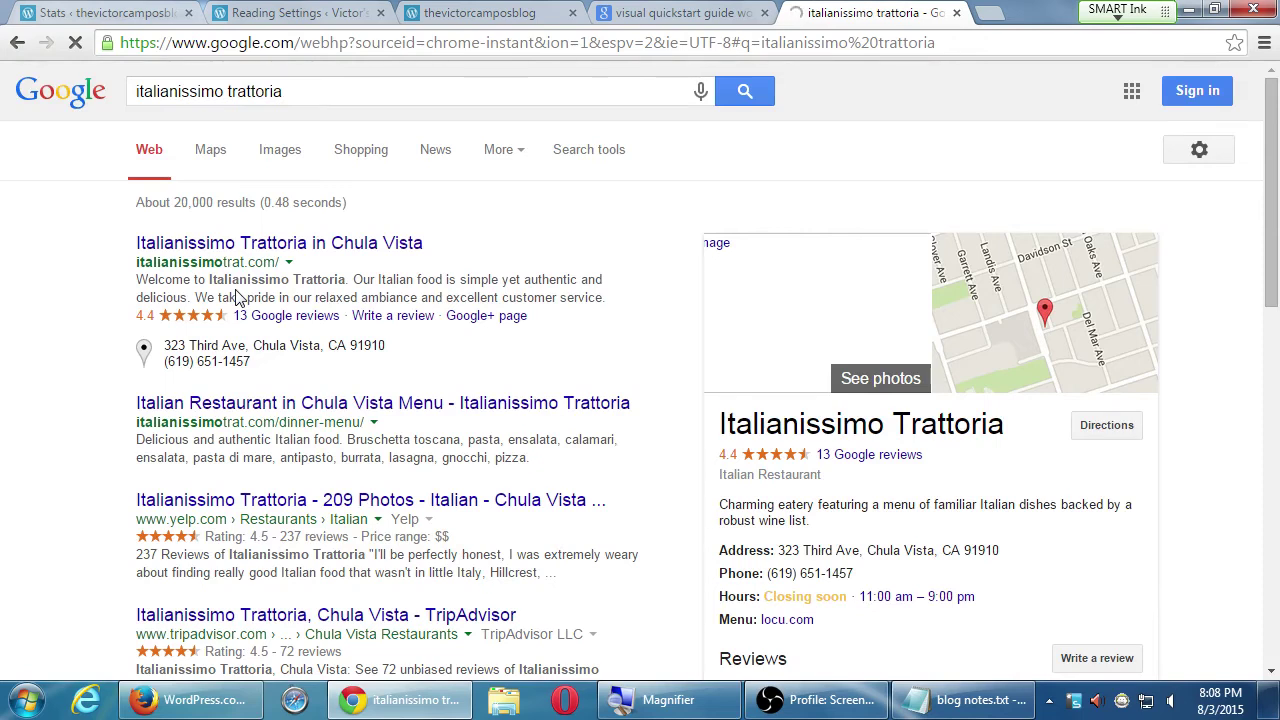
key(ctrl+t)
- Load vmcampos.com/blog in the new tab
text(vca)
key(BackSpace)
key(BackSpace)
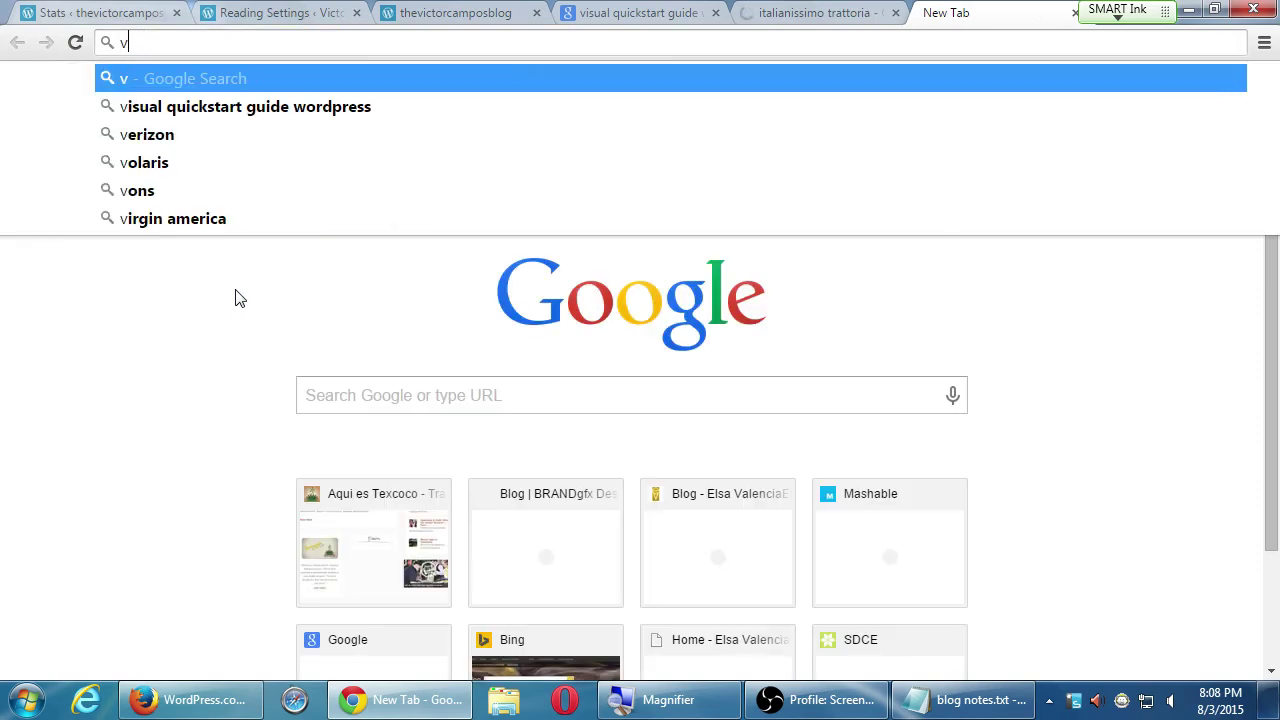
text(mcampos.com/blog)
key(Return)
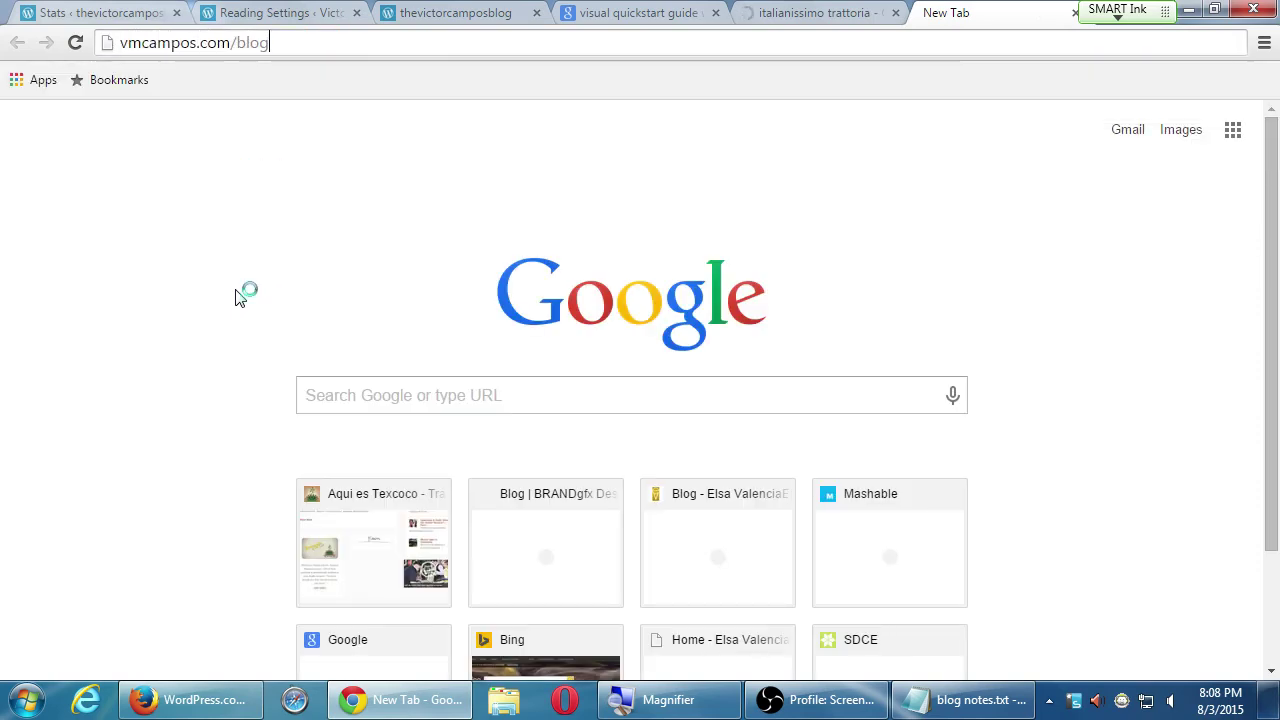
- Scroll down the vmcampos blog's posts to the Chilling Adventures of Sabrina #1 post
click(790, 10)
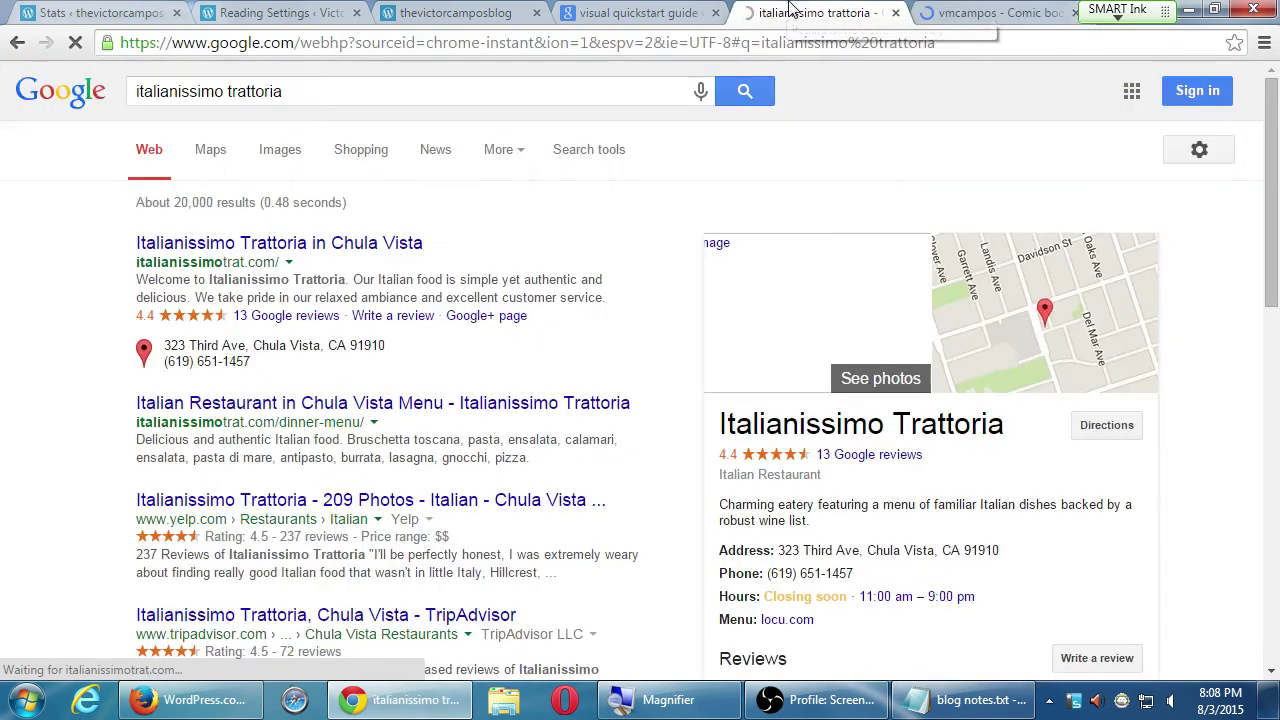
click(968, 10)
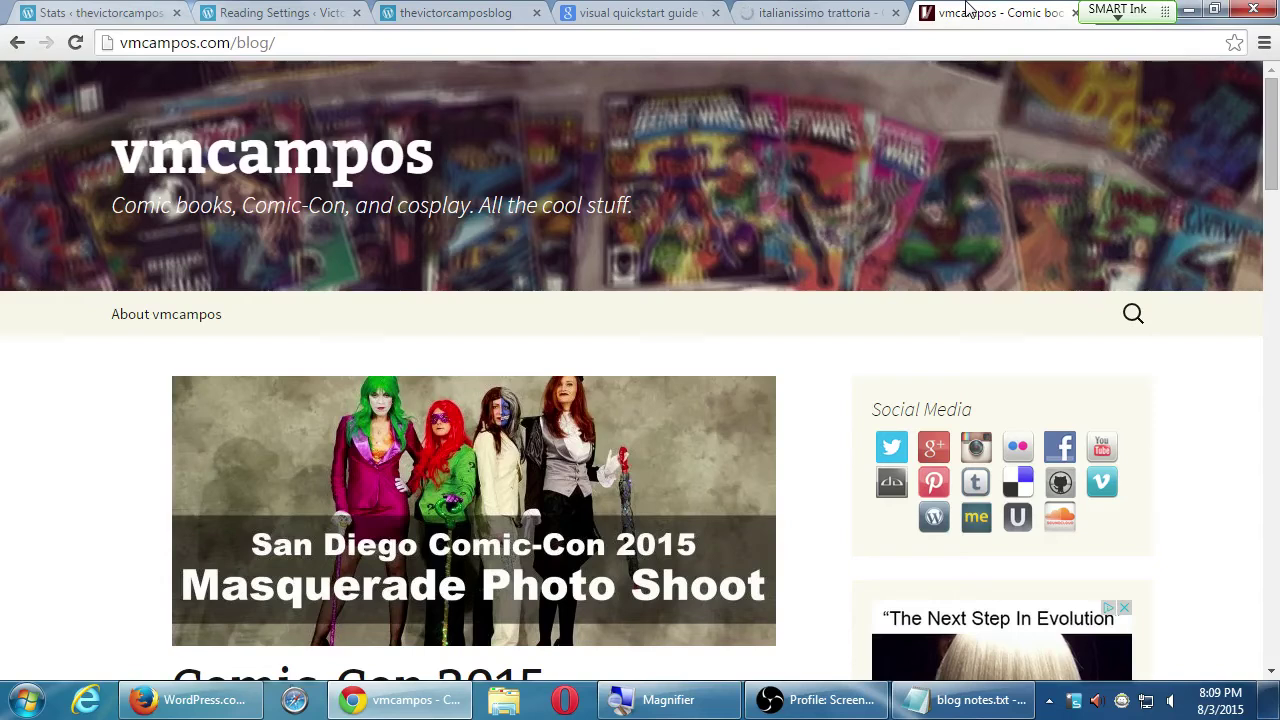
key(Down)
key(Down)
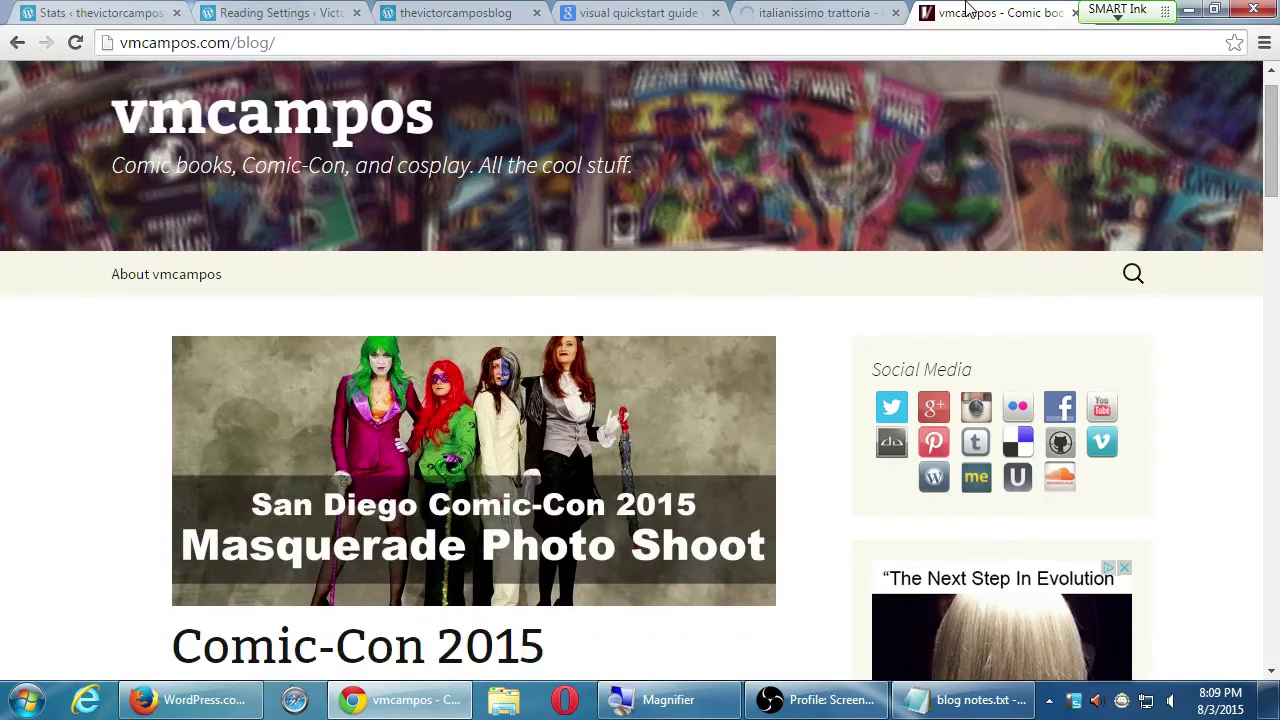
key(Down)
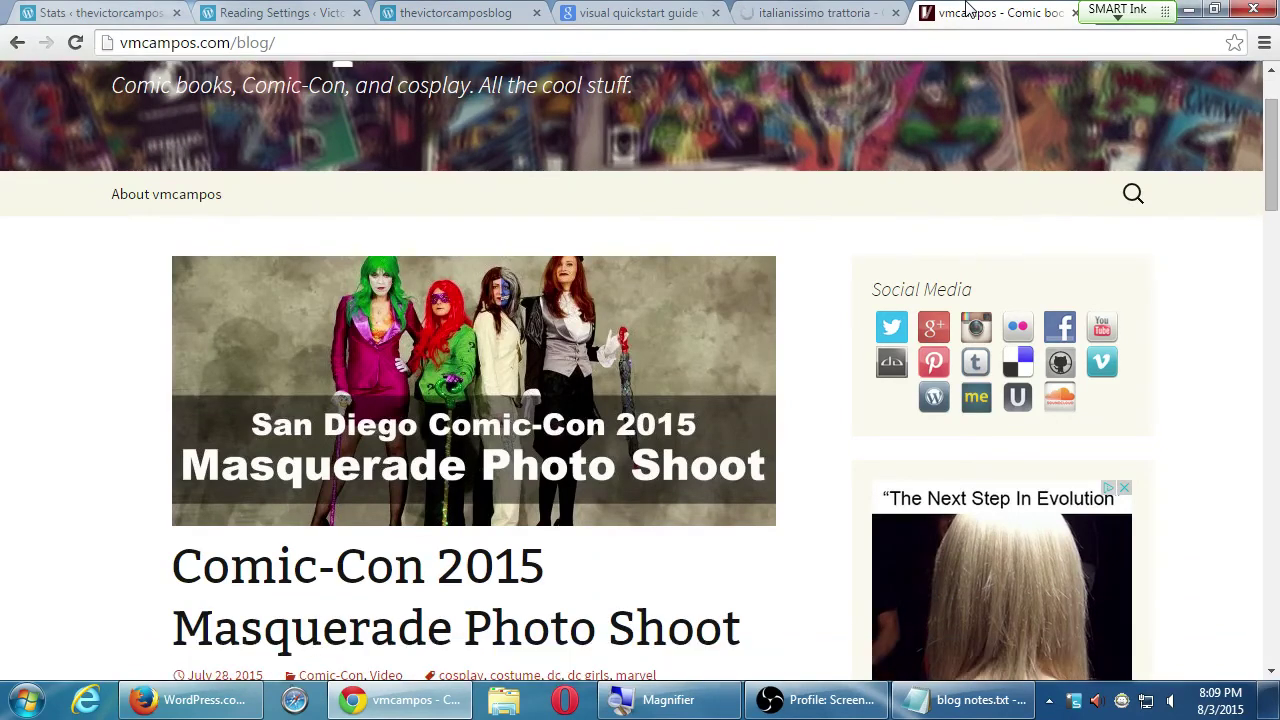
key(Down)
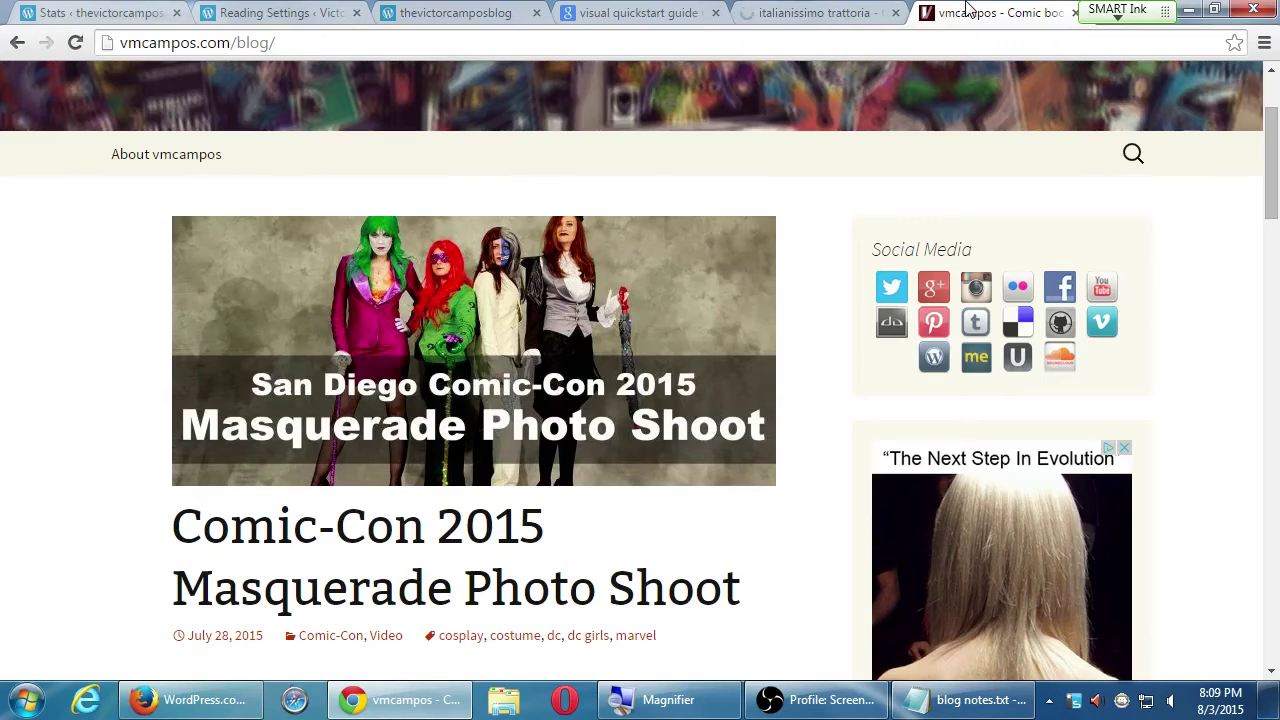
key(Page_Down)
key(Down)
key(Down)
key(Down)
key(Down)
key(Down)
key(Down)
key(Down)
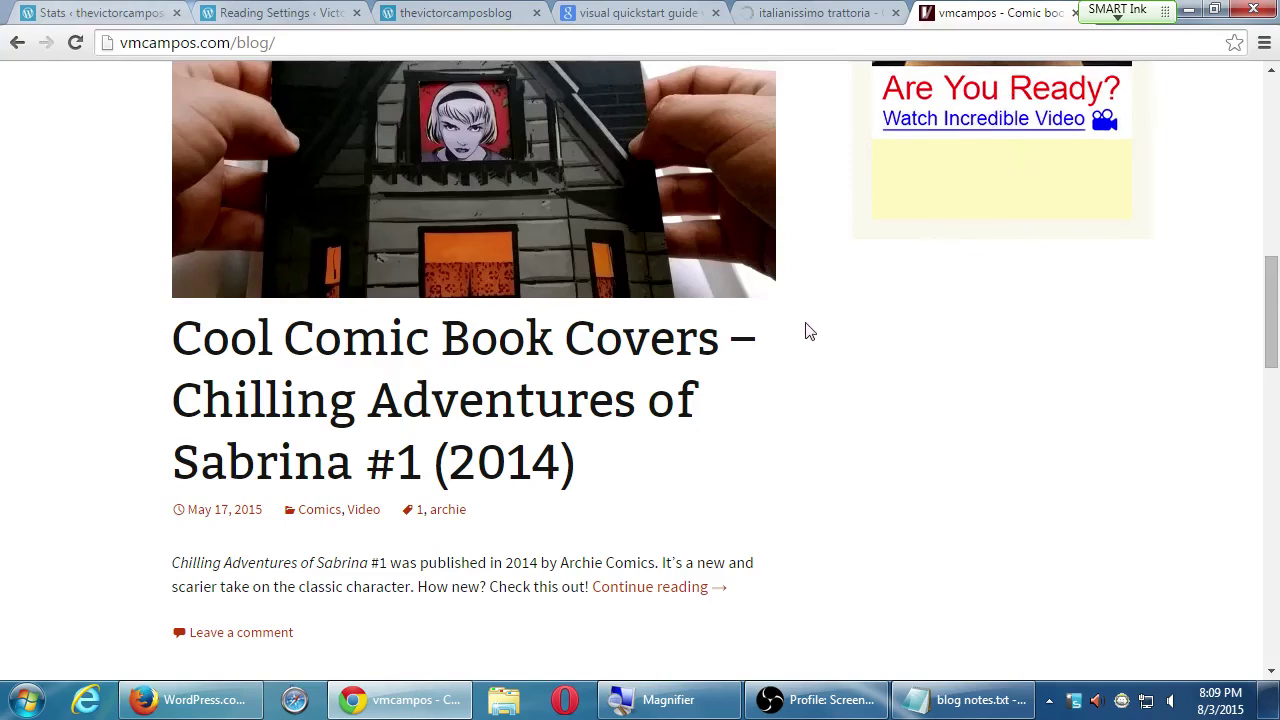
- Switch back to thevictorcamposblog's Reading Settings tab
click(136, 12)
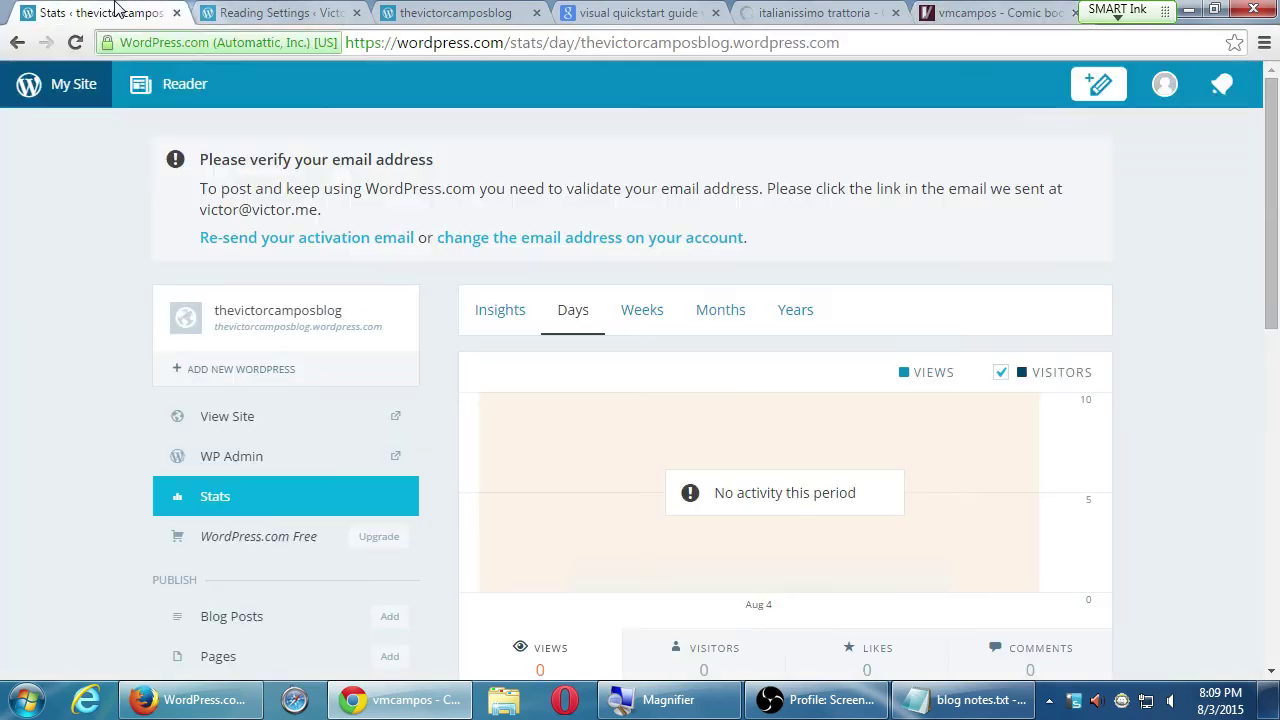
click(272, 10)
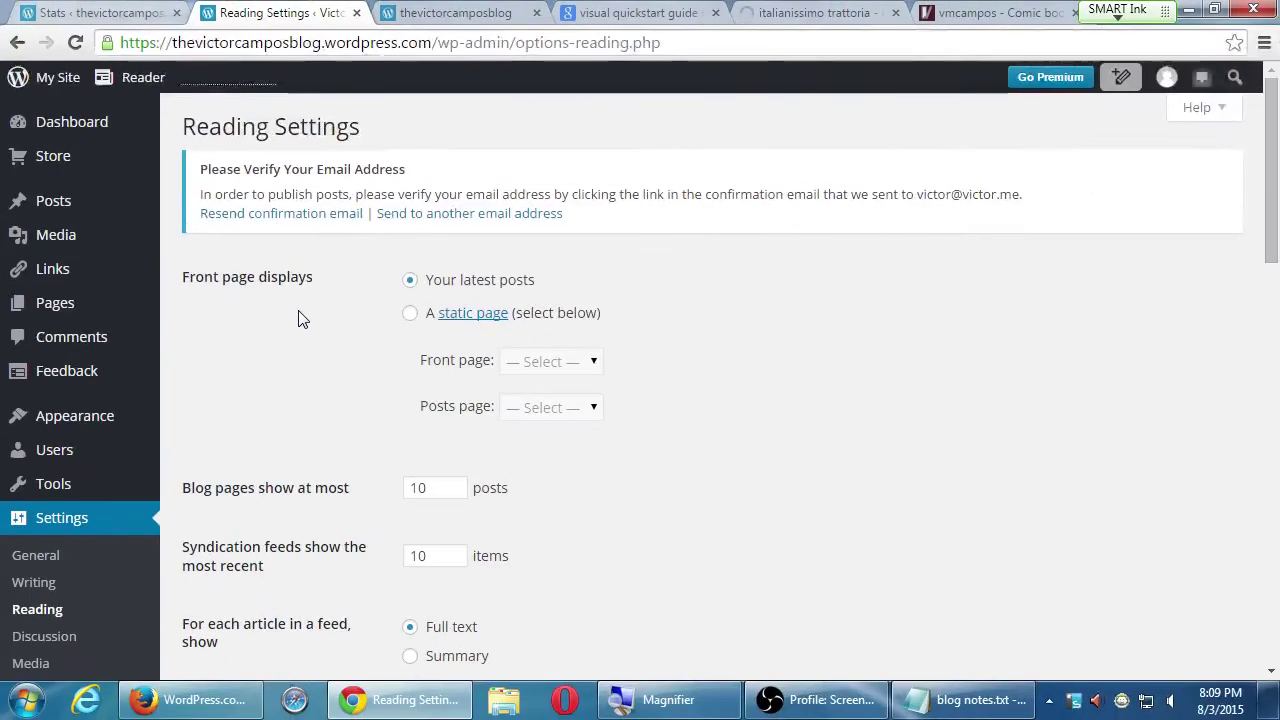
- Load elsavalencia.com in a new tab and scroll down to its subscribe-by-email form
click(829, 12)
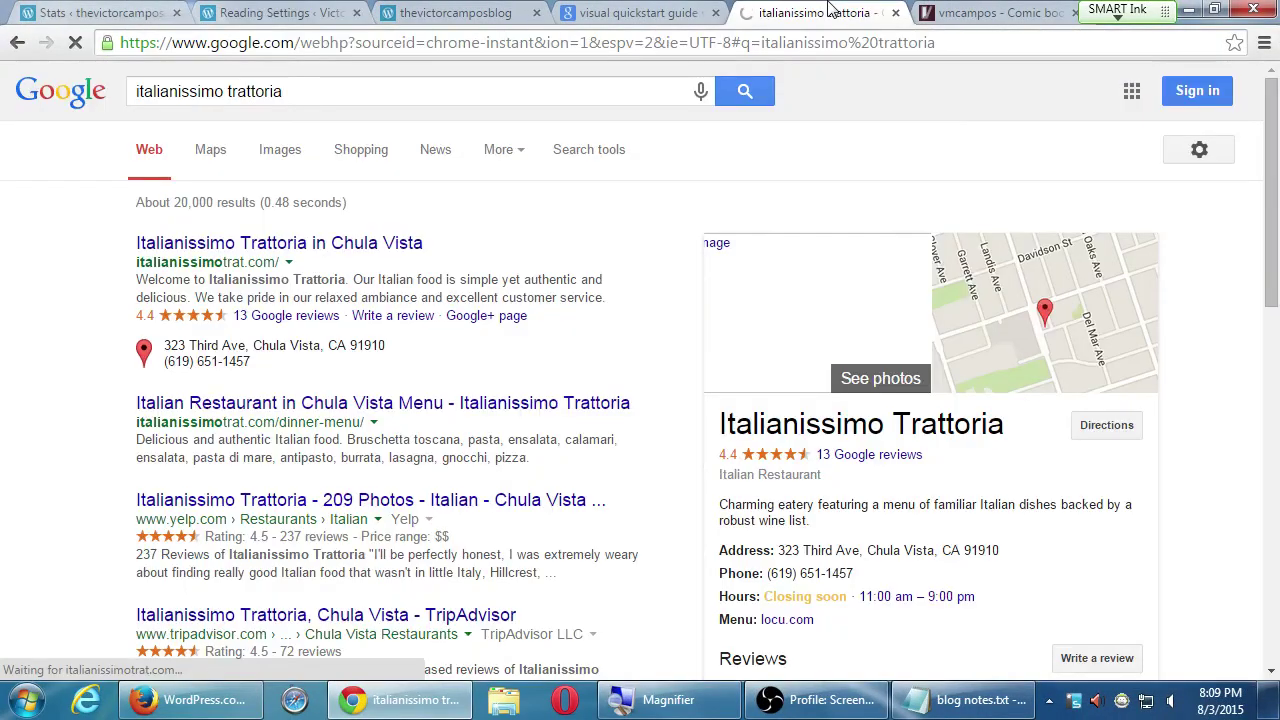
key(ctrl+t)
text(el)
key(Return)
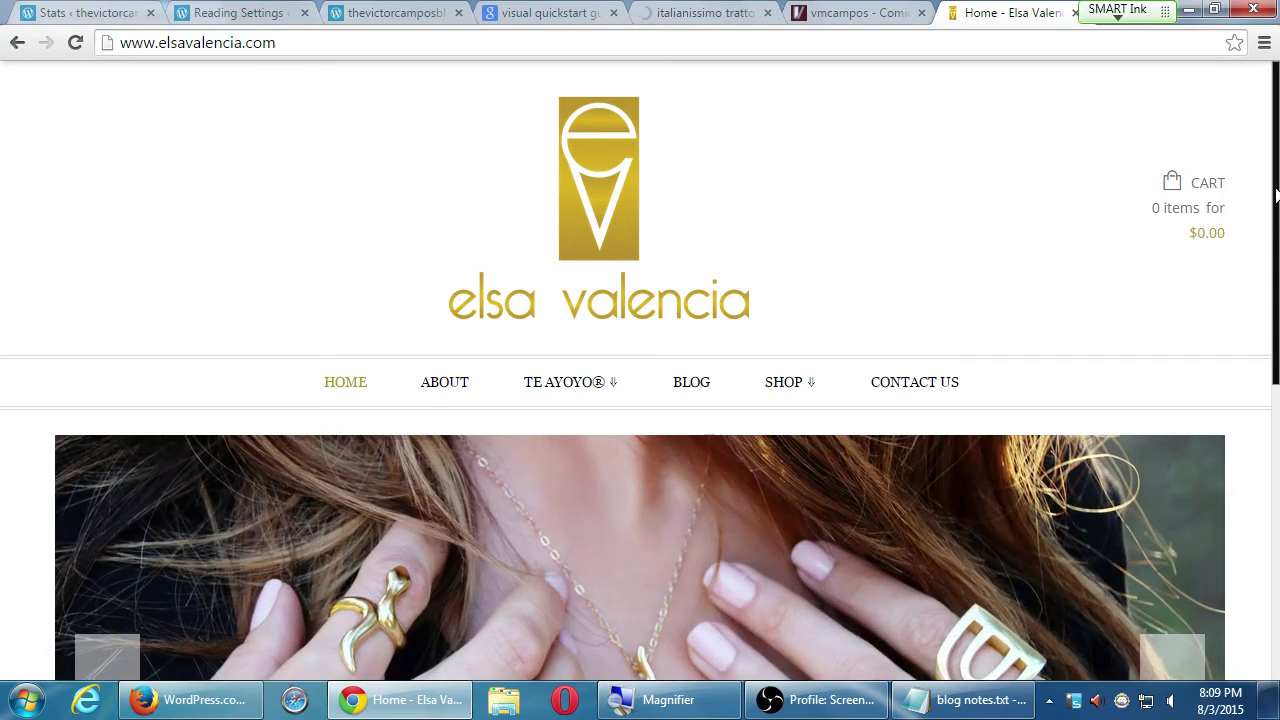
drag(1274, 195, 1238, 536)
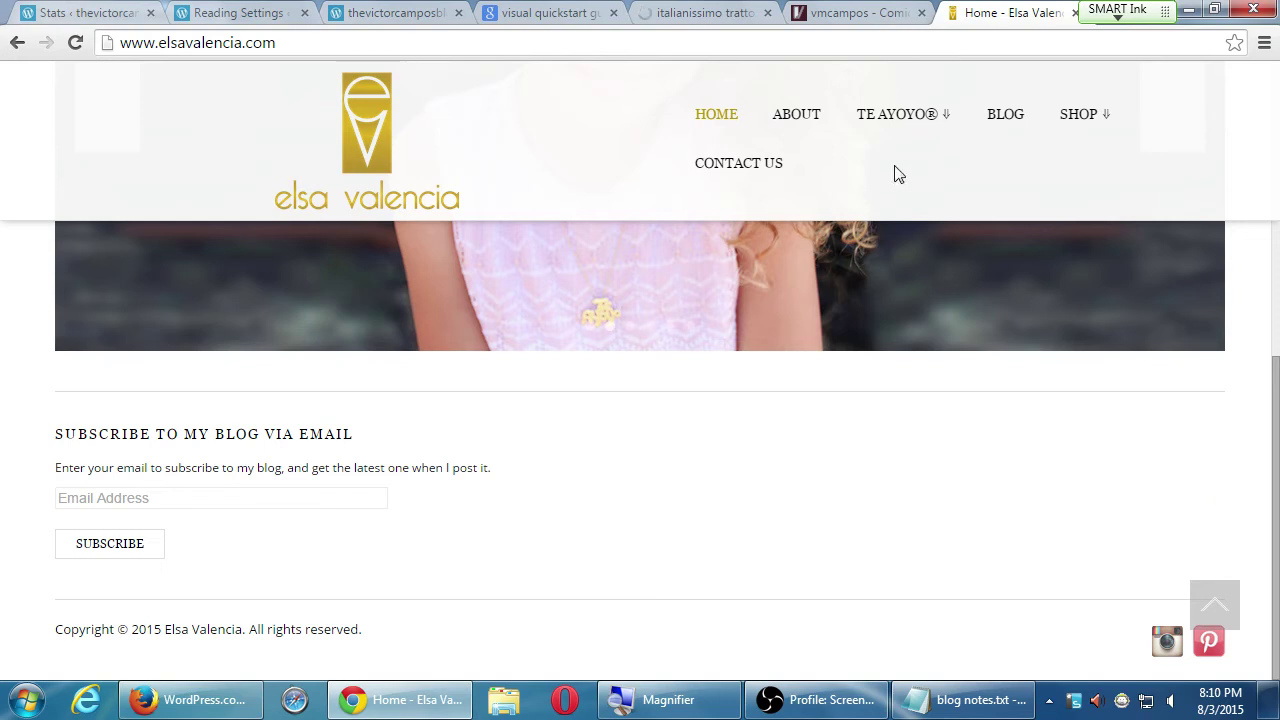
- Back in Reading Settings, try a static front page, then revert to 'Your latest posts'
click(362, 8)
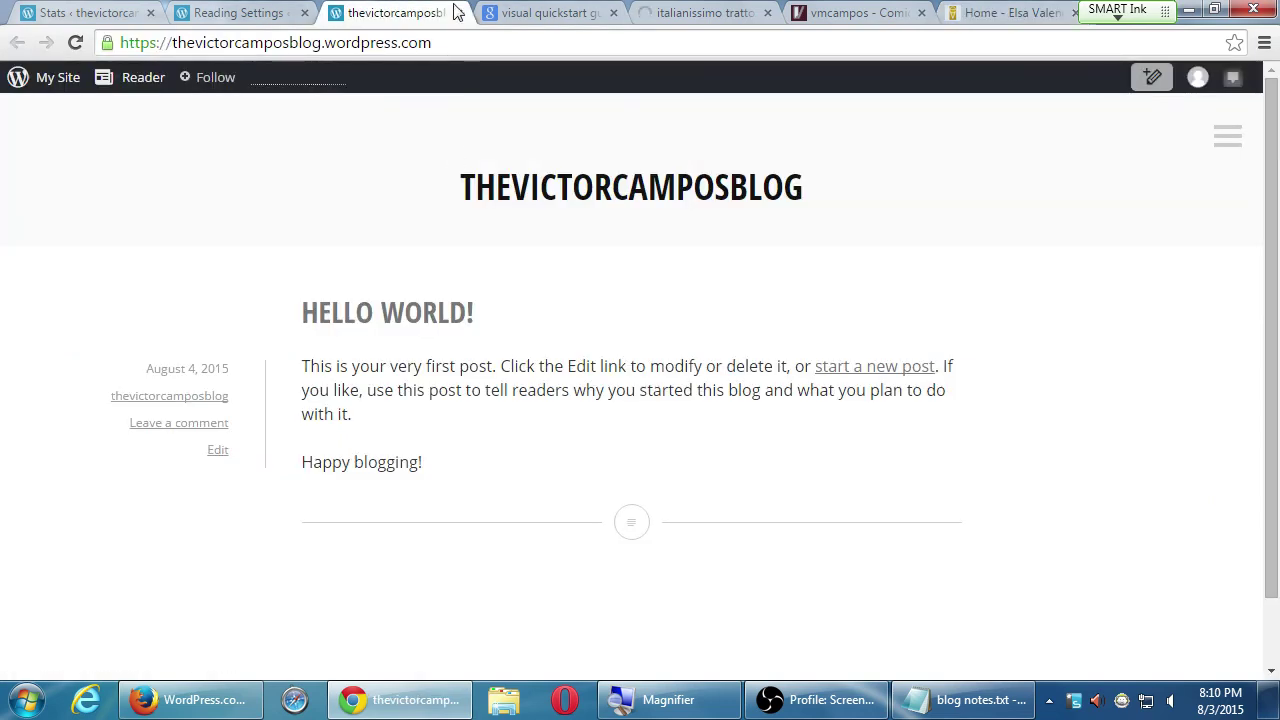
click(250, 8)
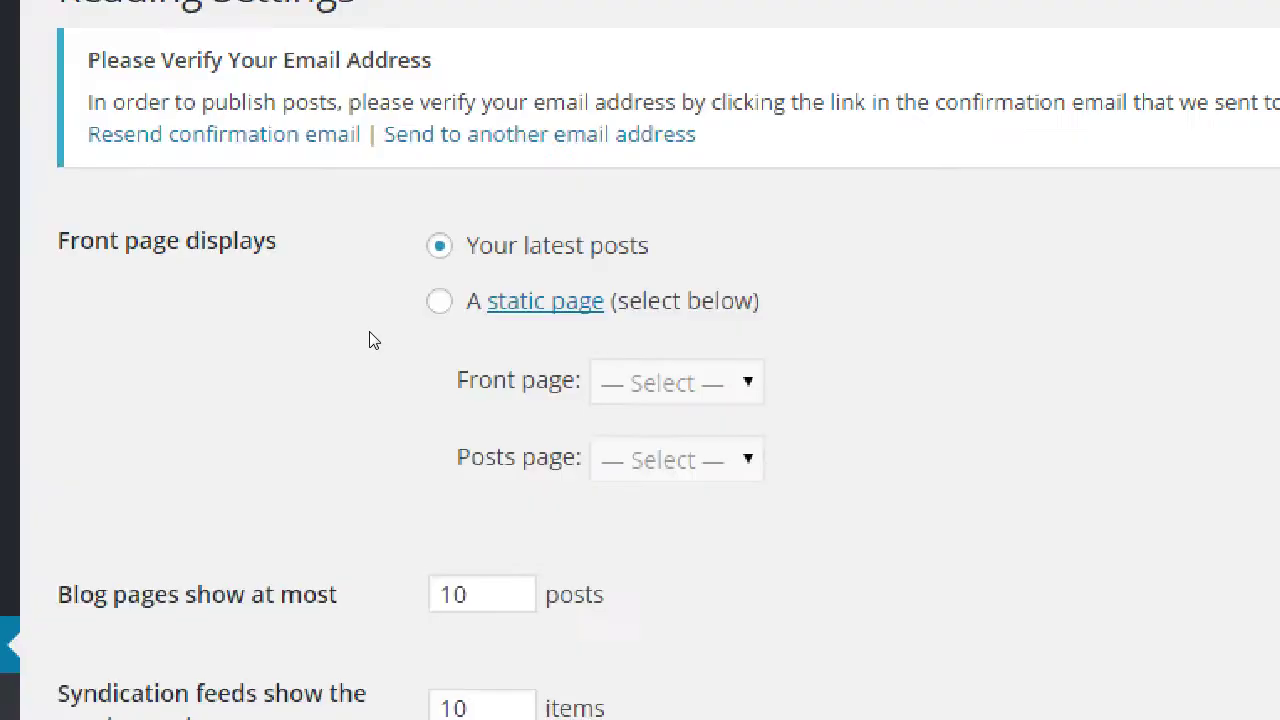
click(439, 300)
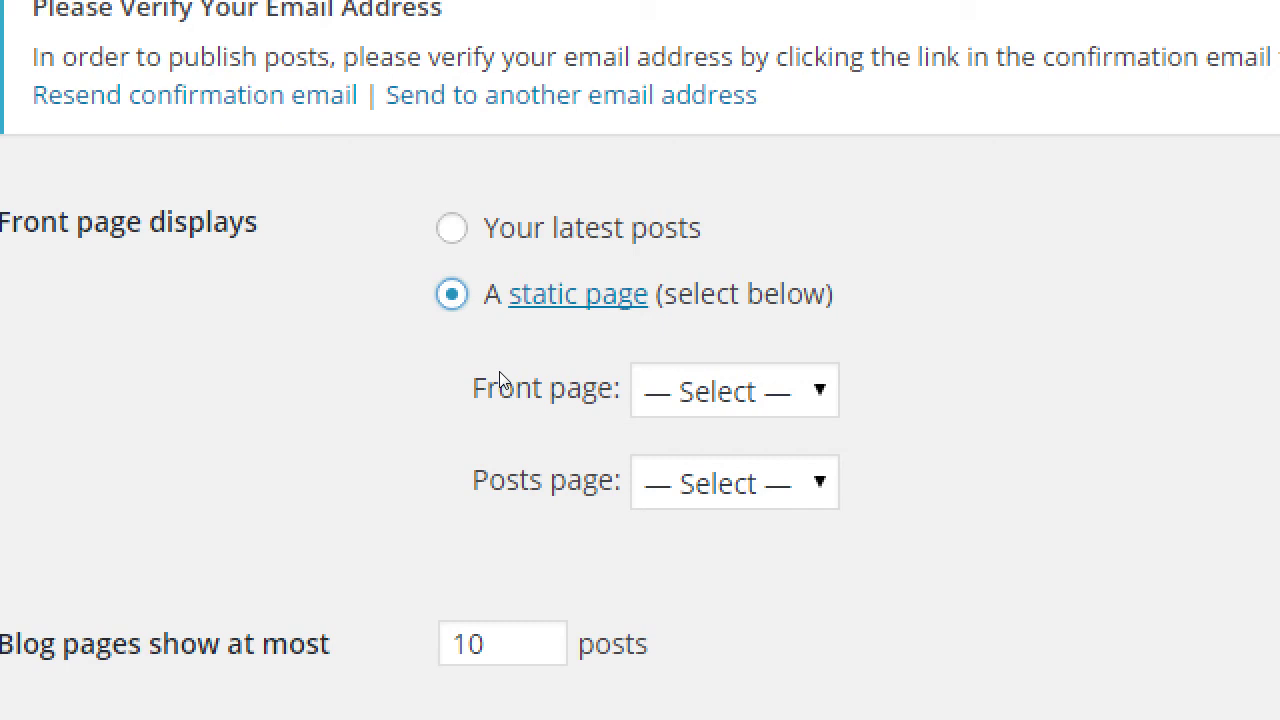
key(Up)
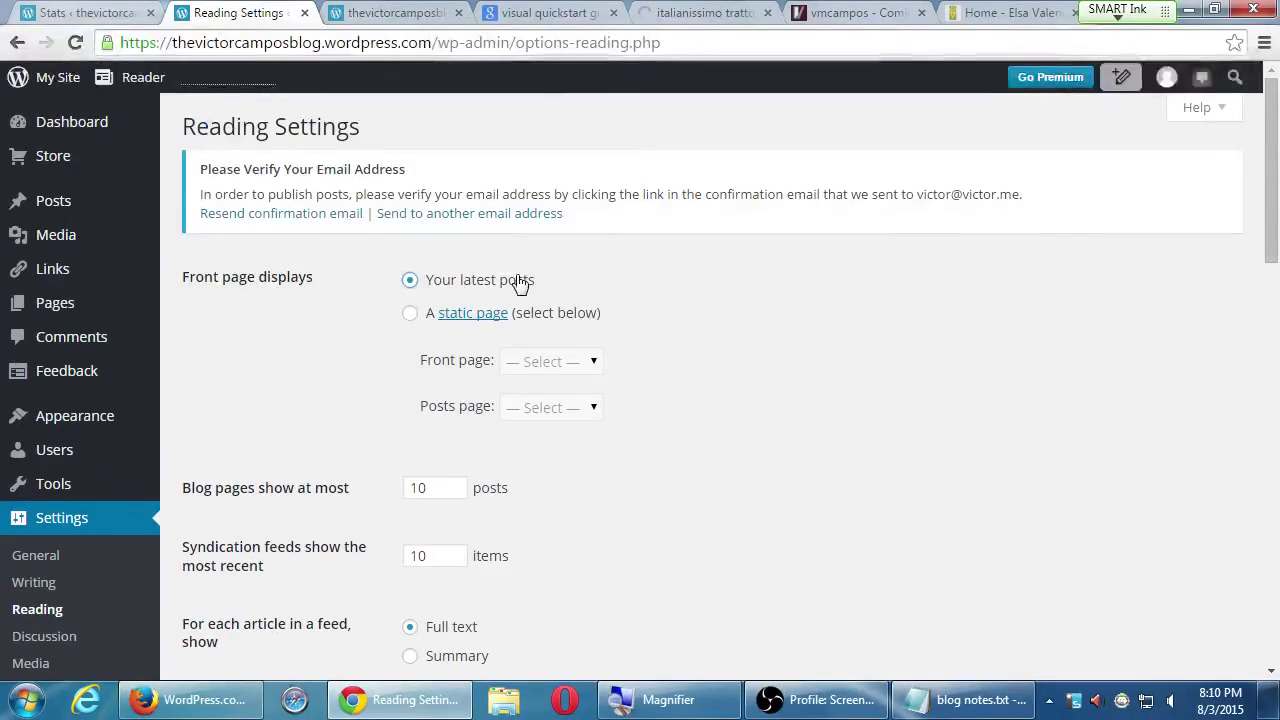
- Close the restaurant results tab and move to the 'Blog pages show at most' field
click(767, 15)
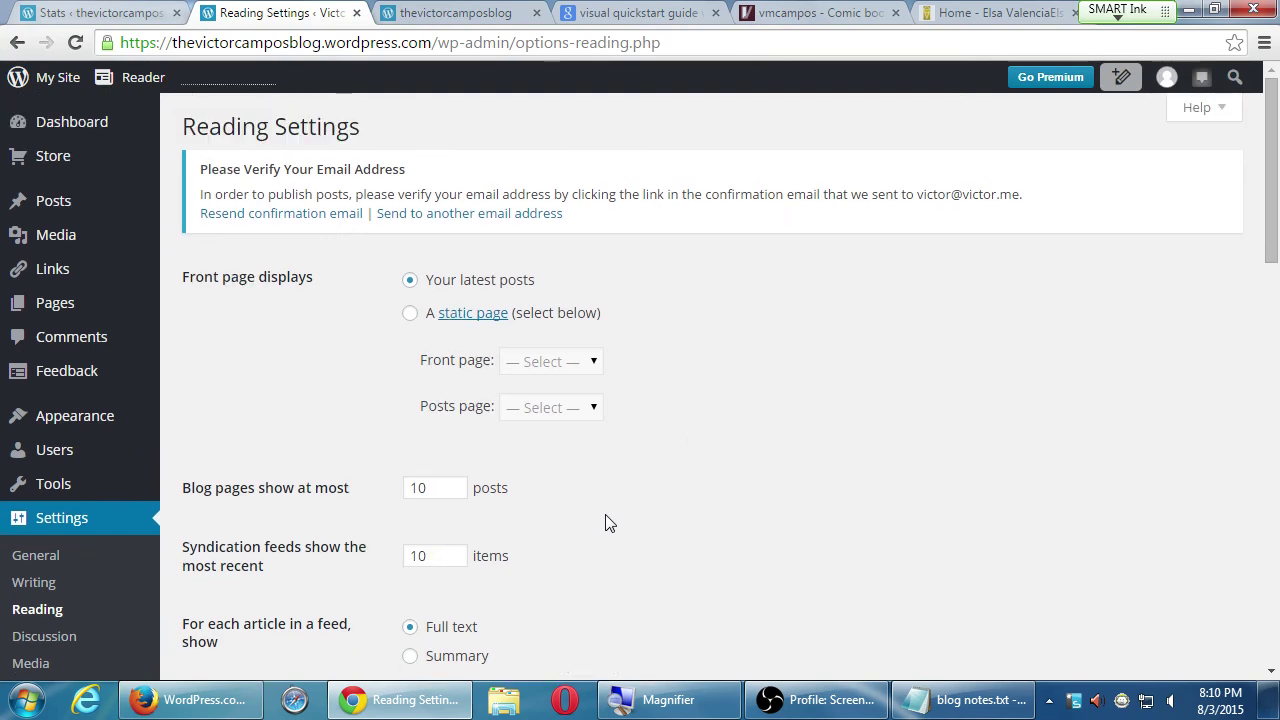
scroll(606, 523, down, 3)
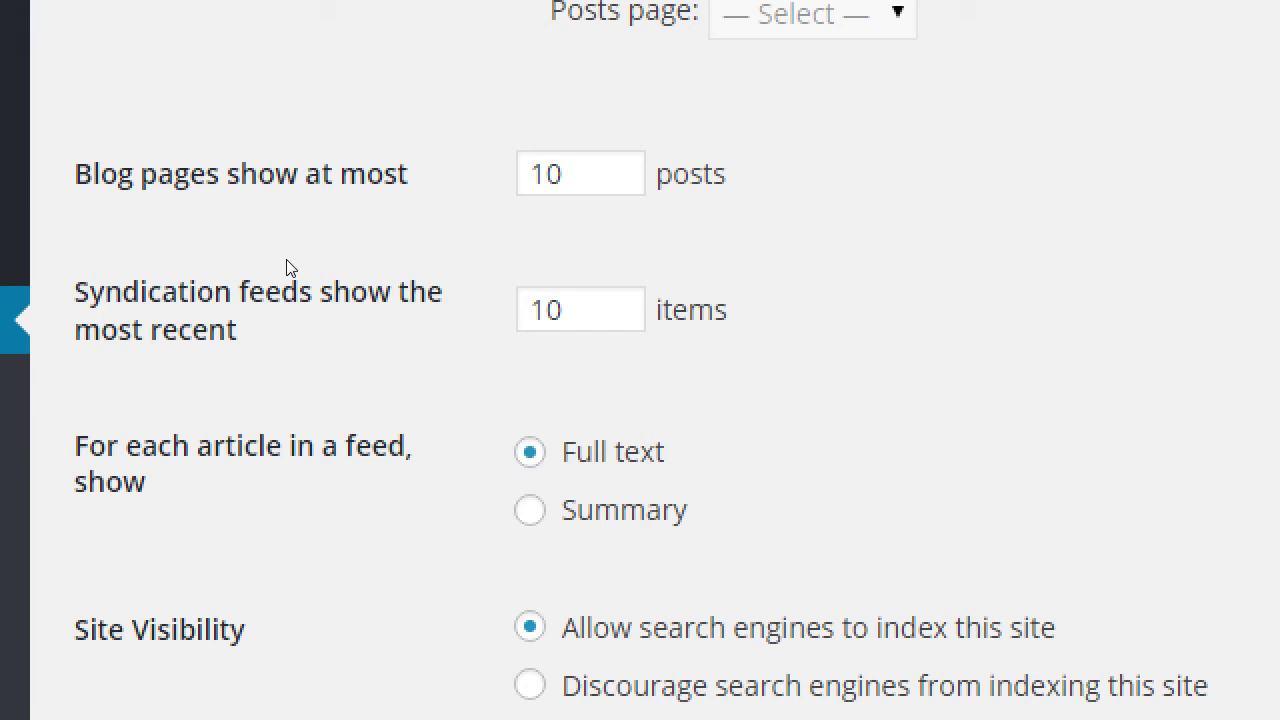
key(Tab)
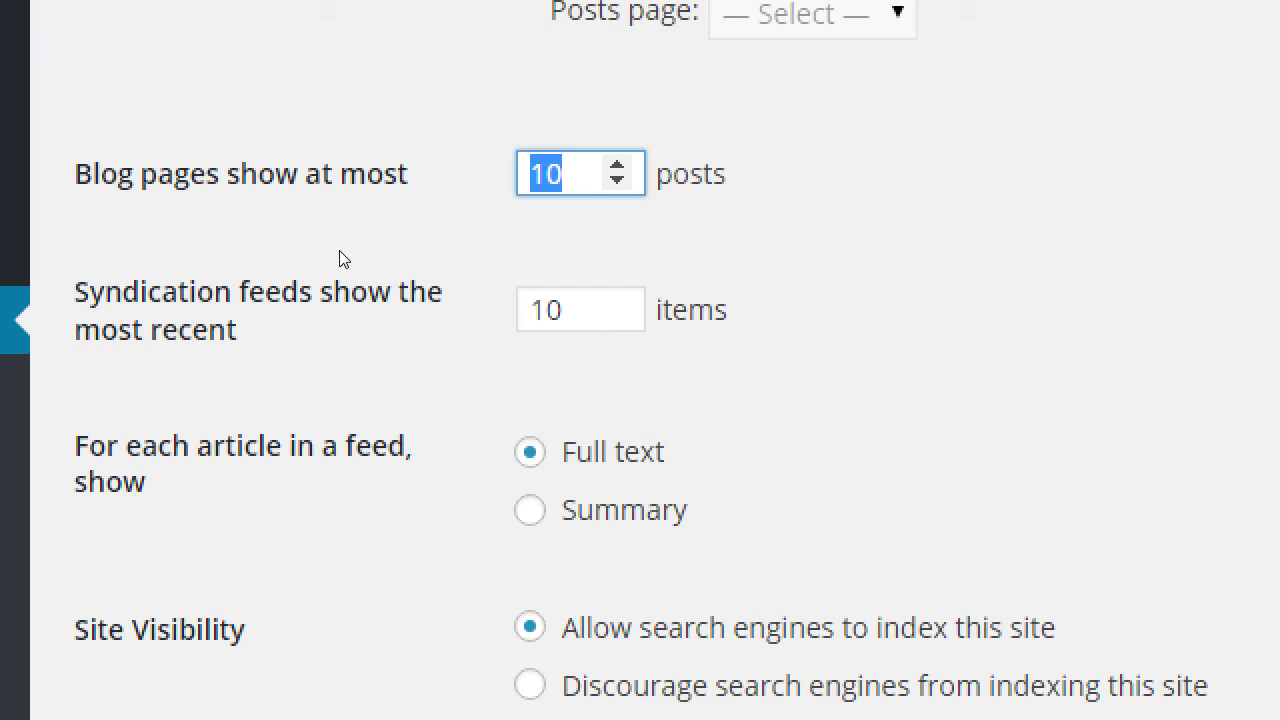
- Set blog pages to show at most 4 posts and feed articles to Summary
text(4)
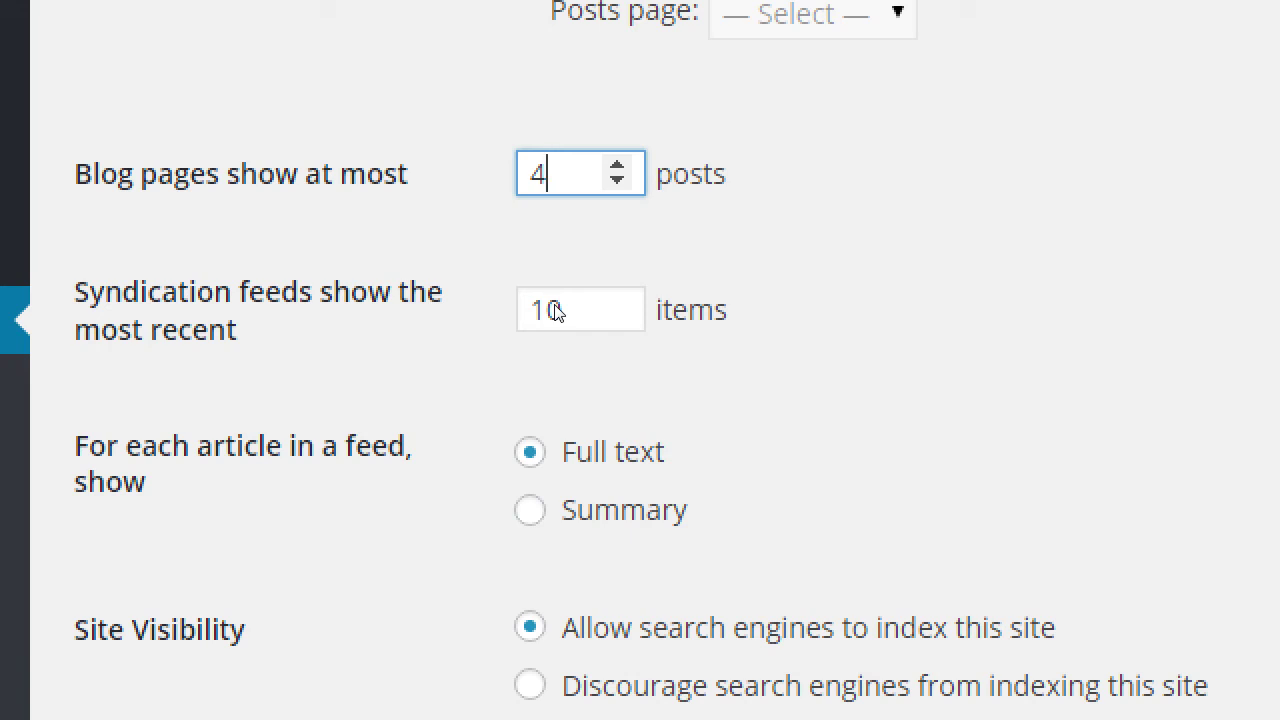
click(478, 410)
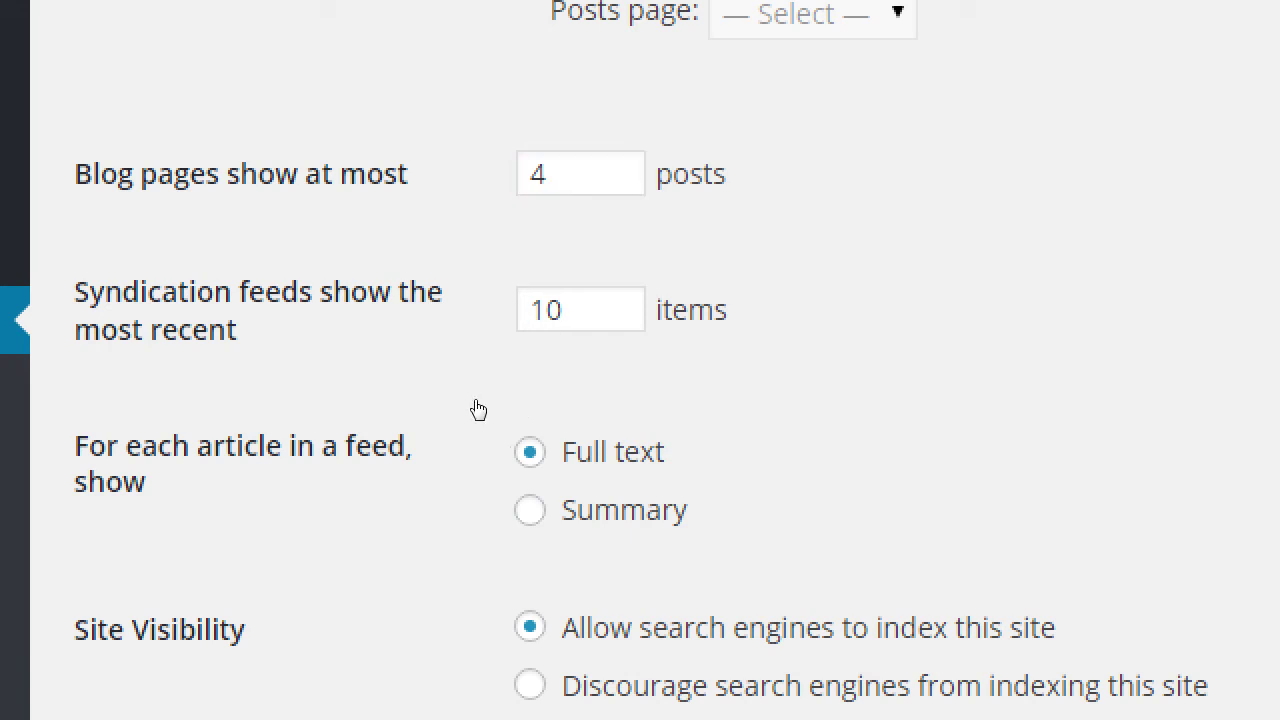
key(Down)
click(430, 300)
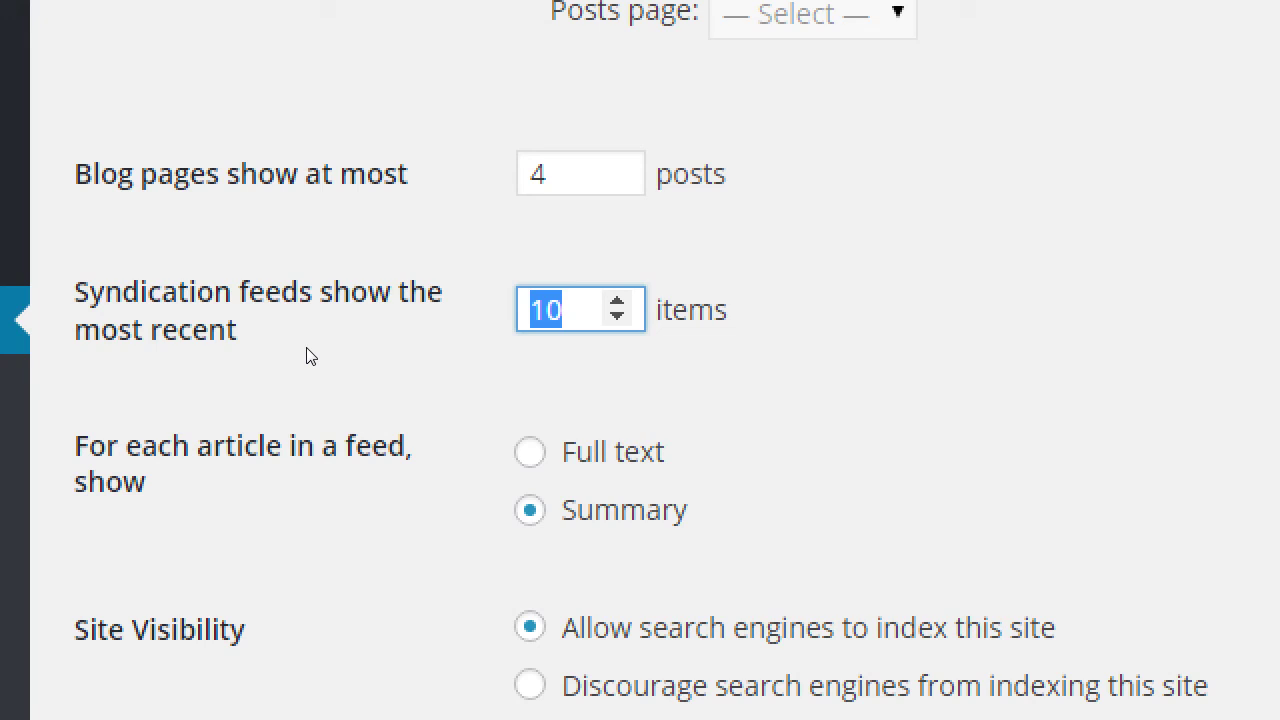
text(3)
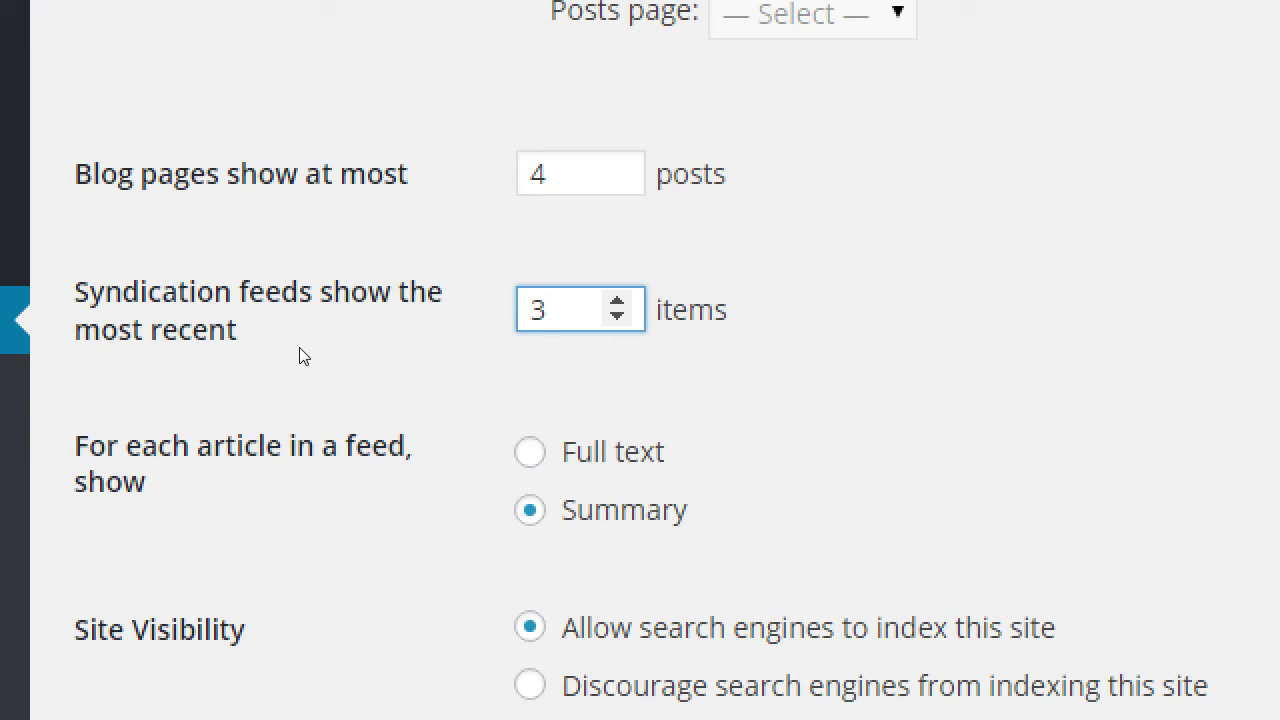
scroll(287, 470, down, 1)
scroll(285, 503, down, 2)
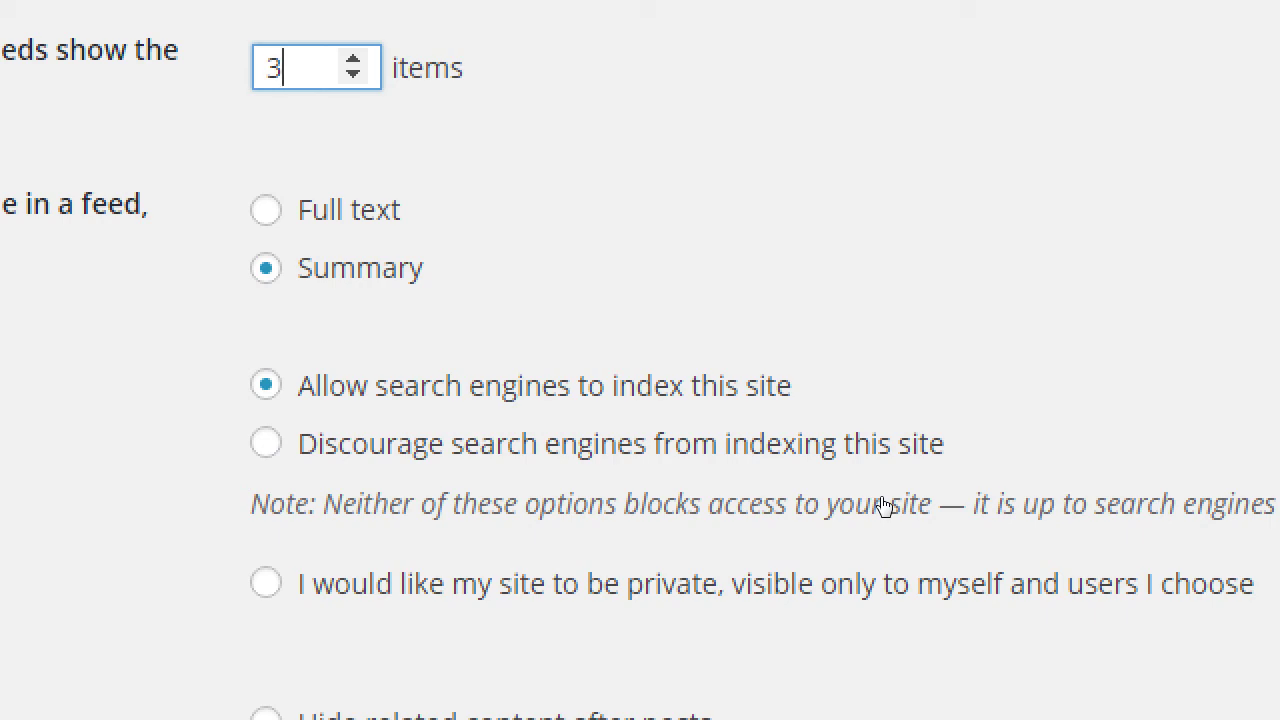
key(super+minus)
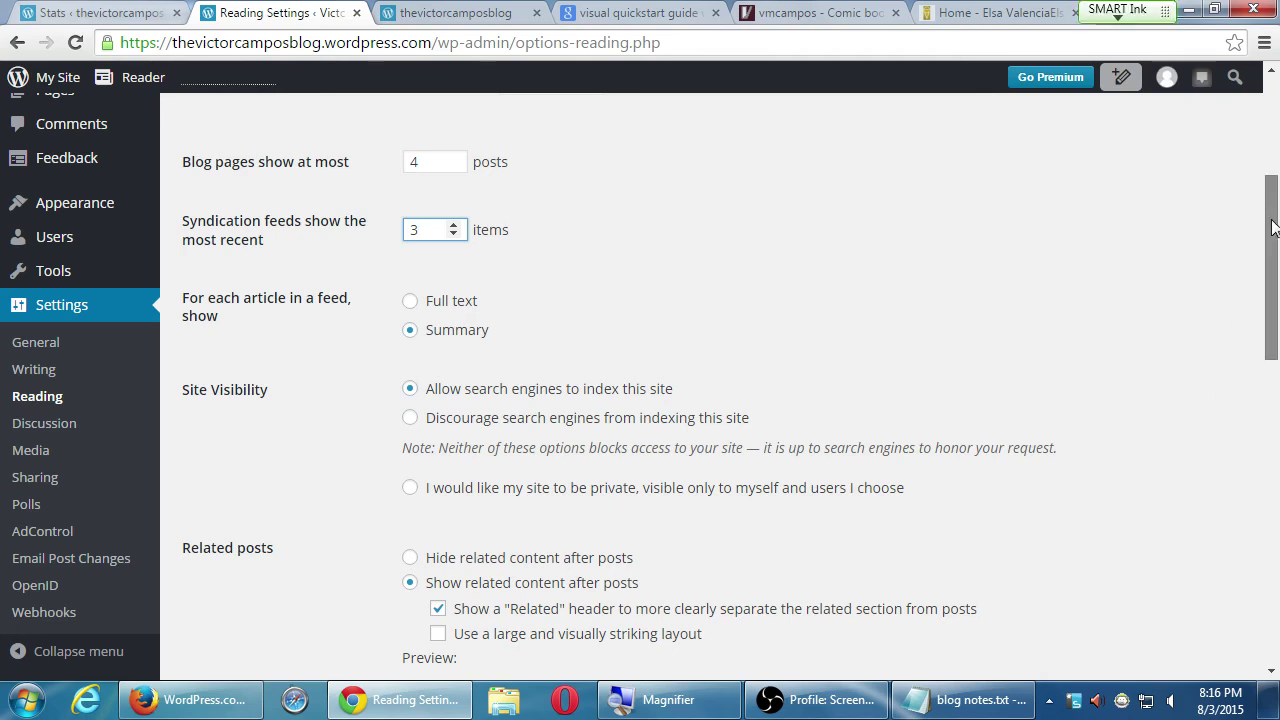
drag(1272, 228, 1249, 305)
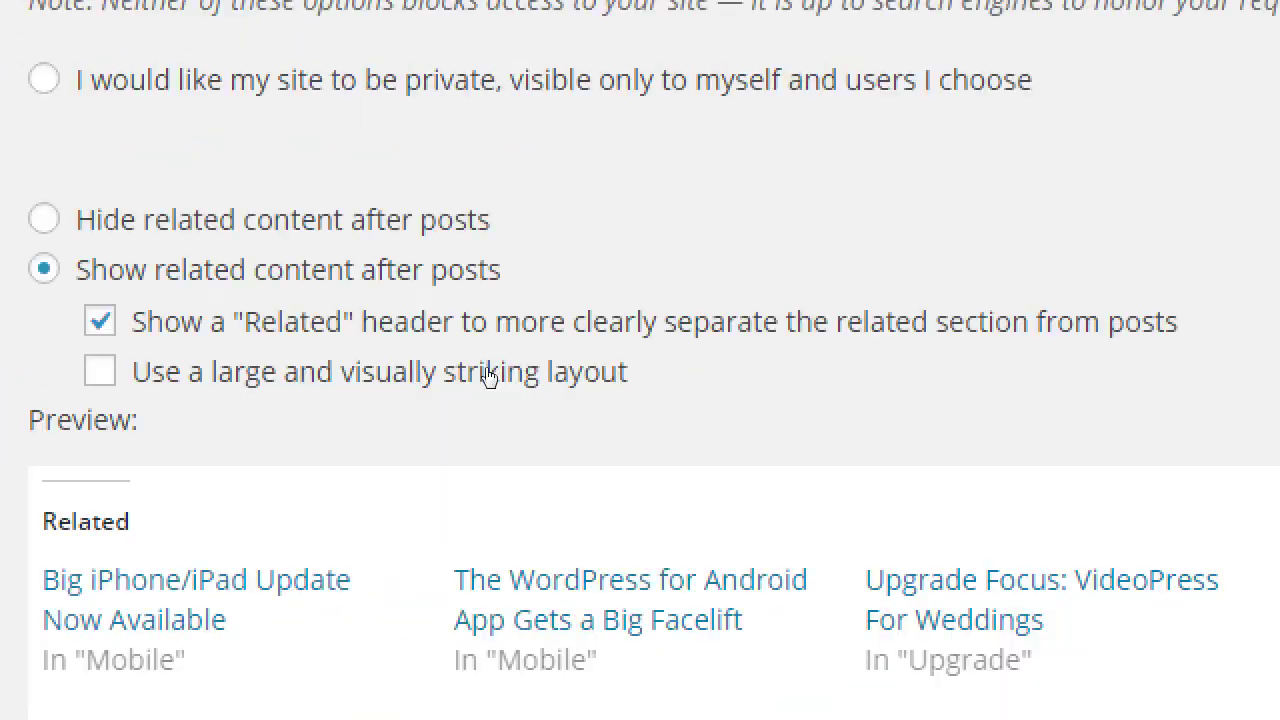
mouse_move(54, 374)
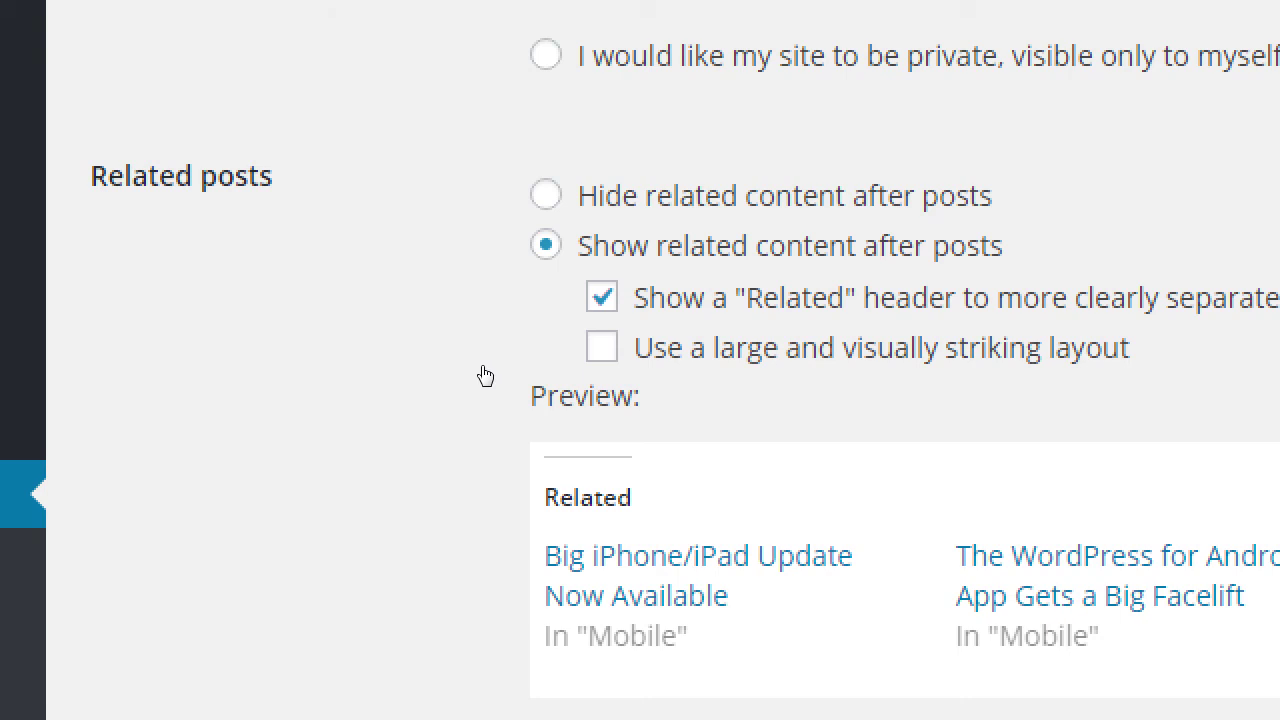
- Enable 'Use a large and visually striking layout' for related posts, showing thumbnail previews
click(594, 376)
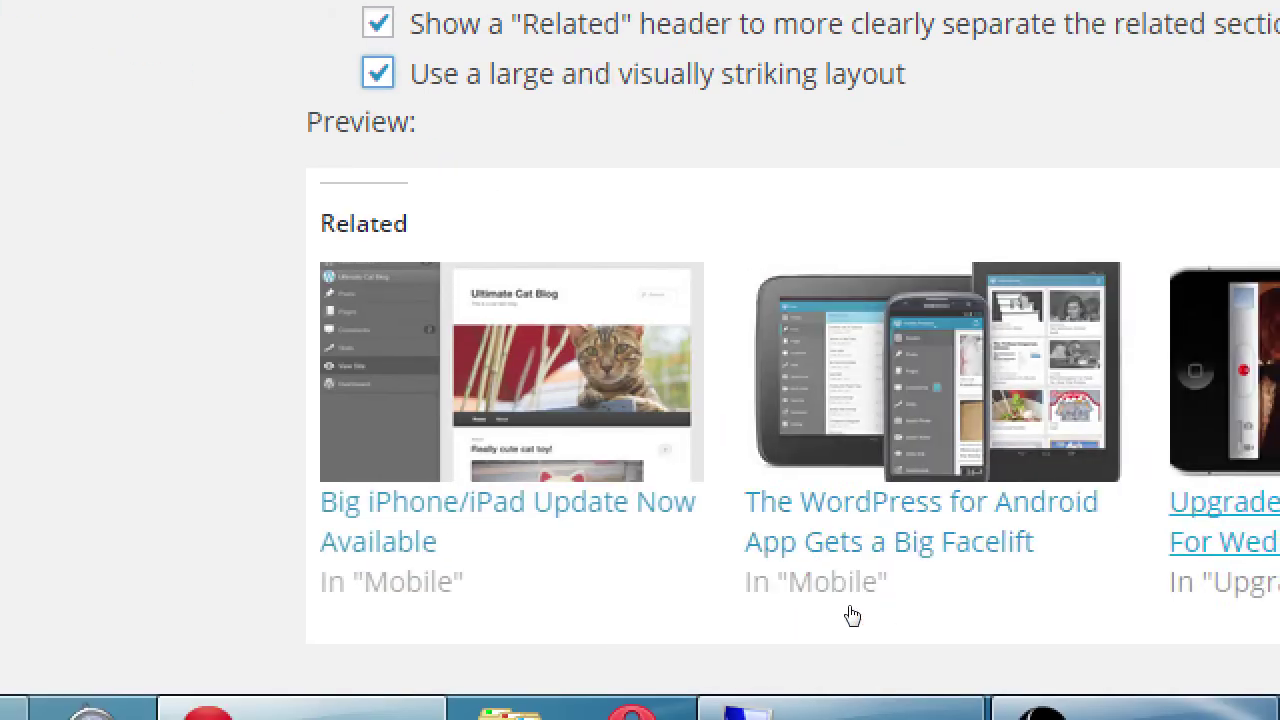
key(space)
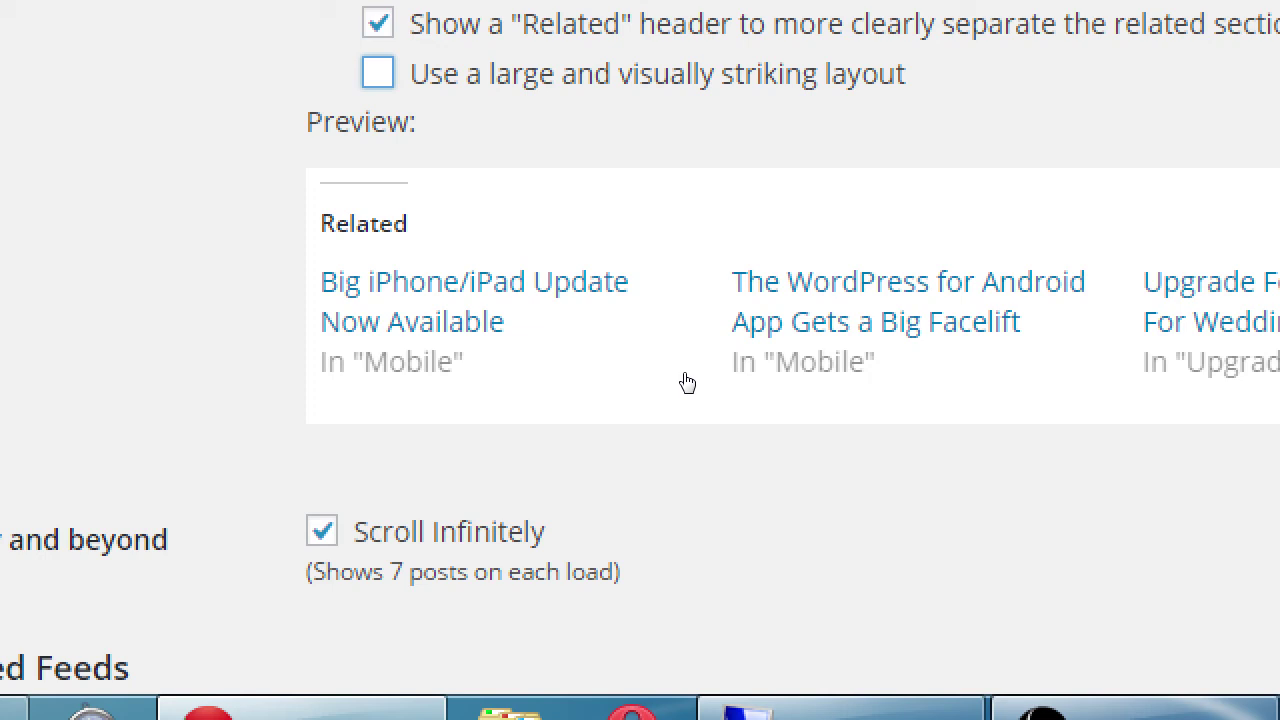
key(space)
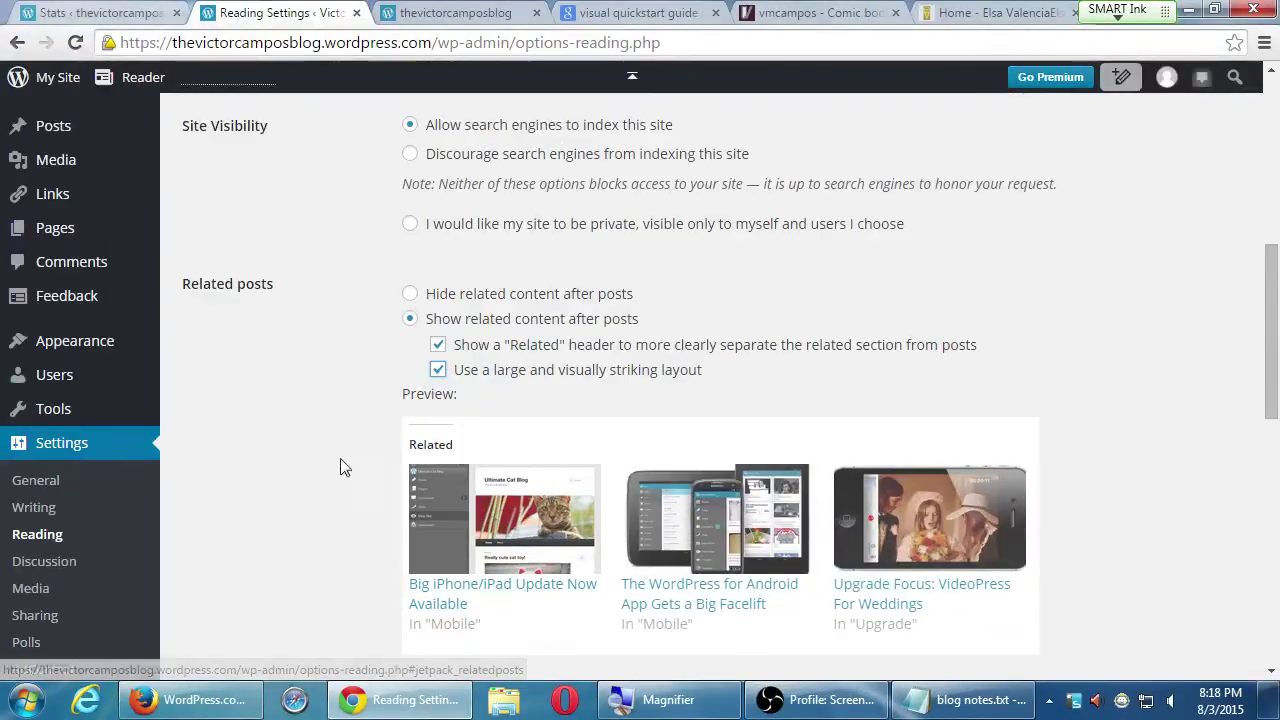
scroll(314, 457, down, 2)
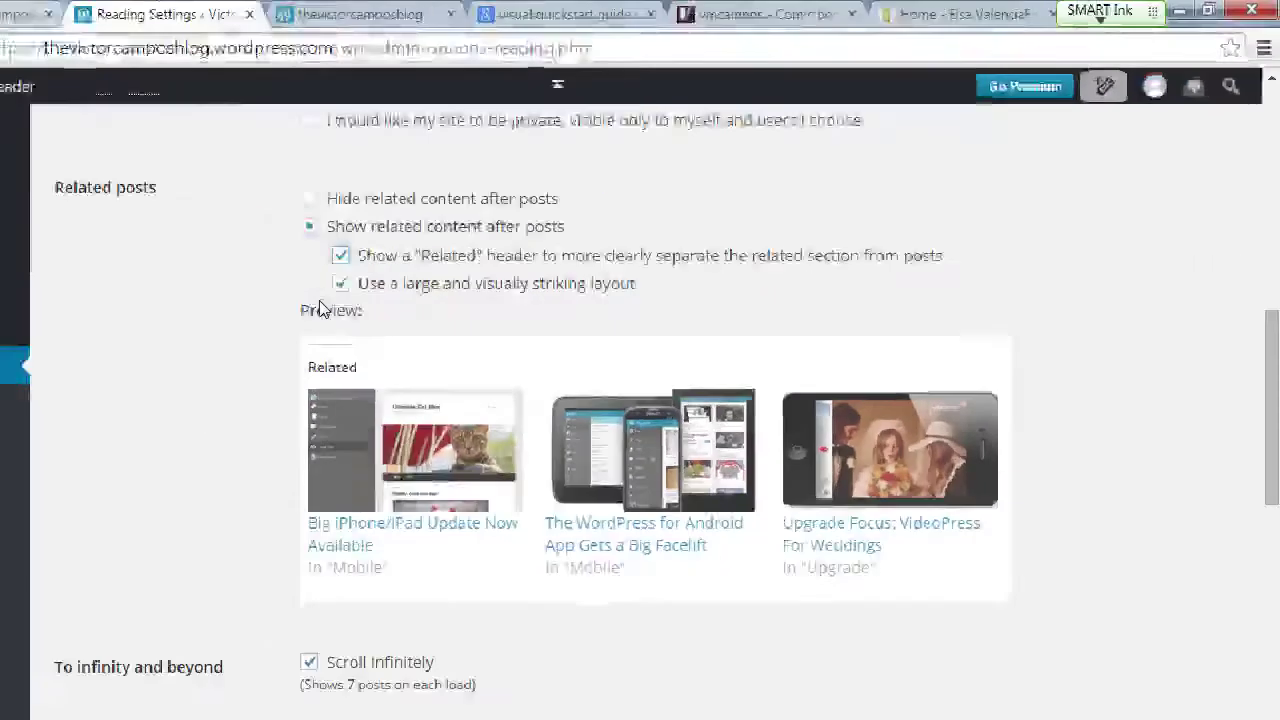
scroll(322, 340, down, 2)
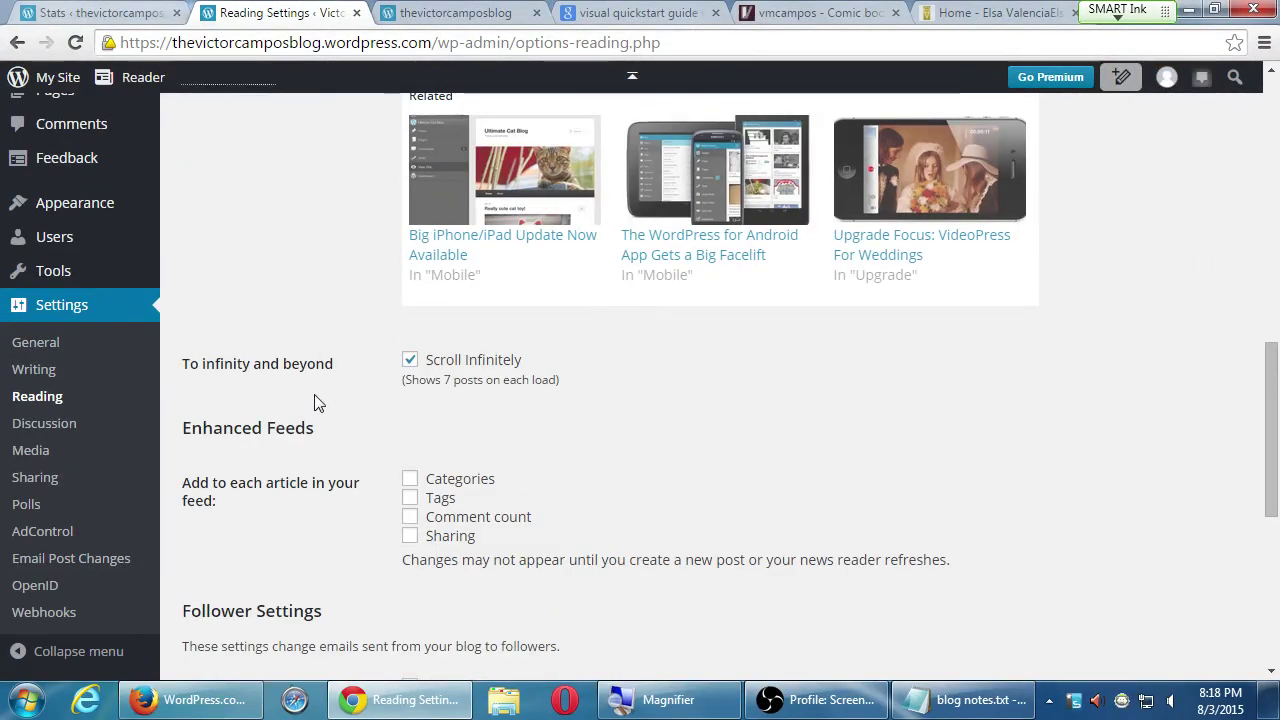
drag(199, 366, 316, 365)
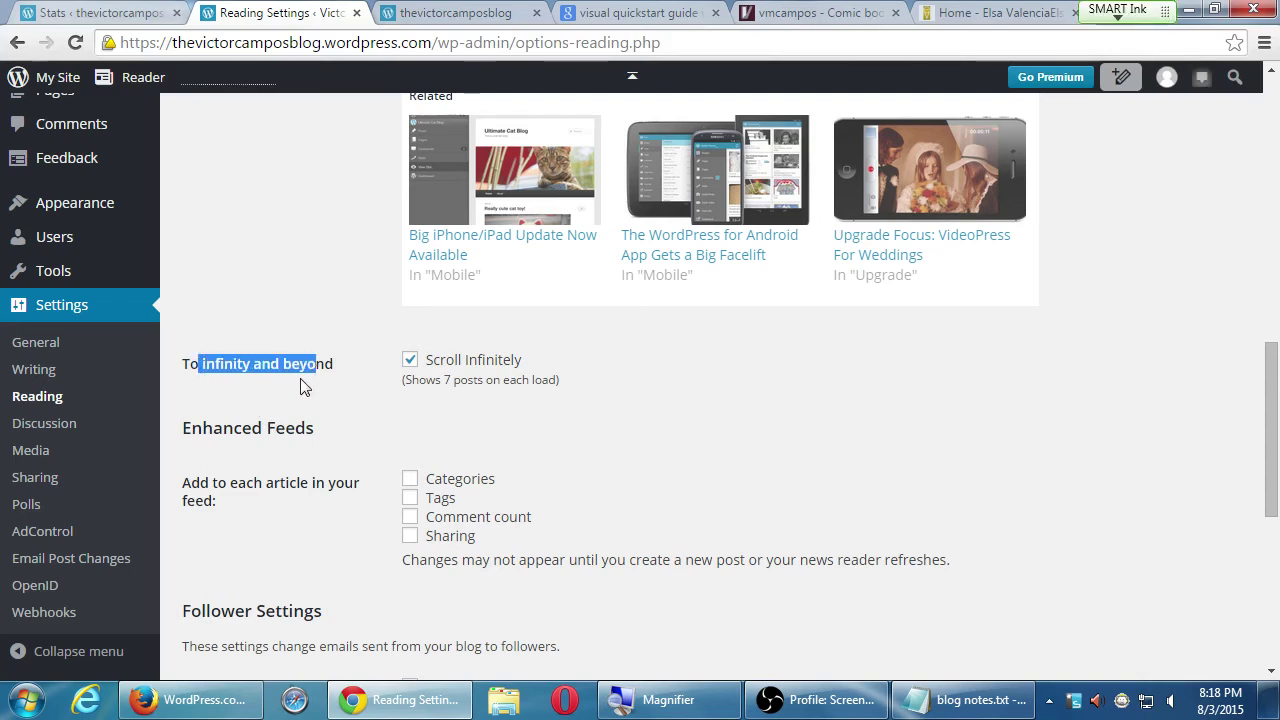
scroll(310, 384, up, 6)
scroll(315, 381, up, 2)
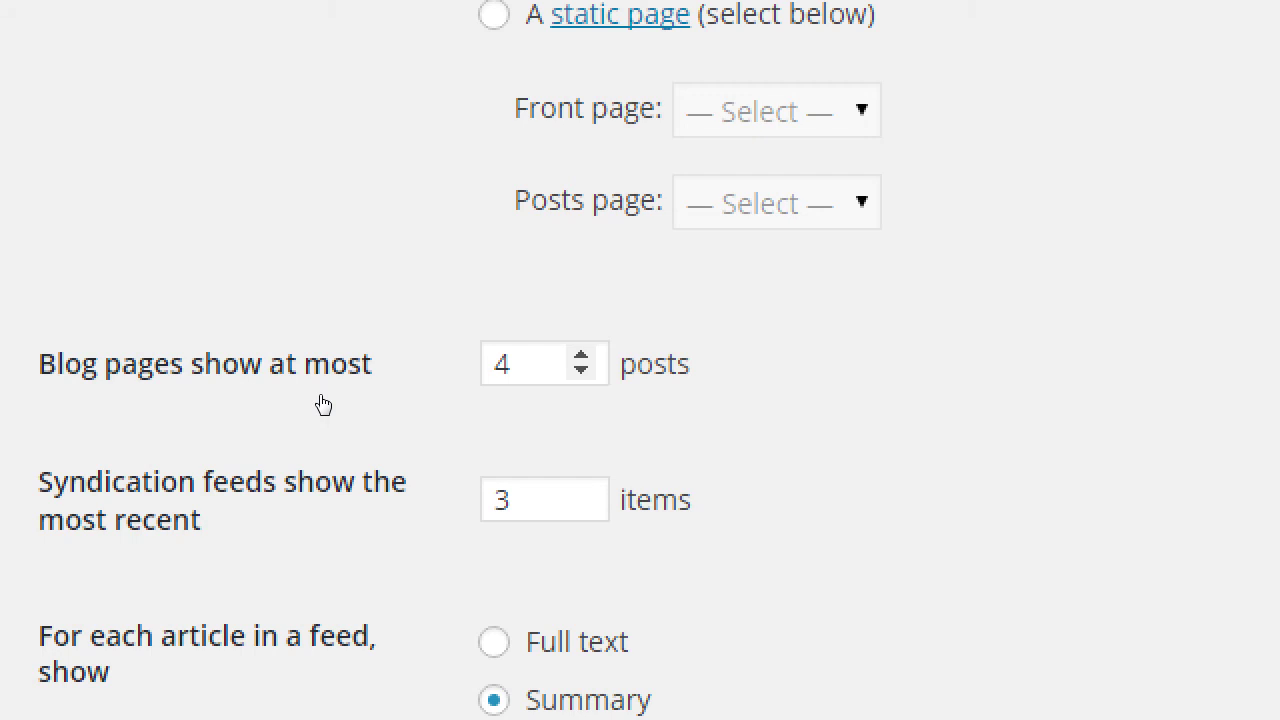
scroll(366, 420, down, 15)
drag(74, 361, 308, 333)
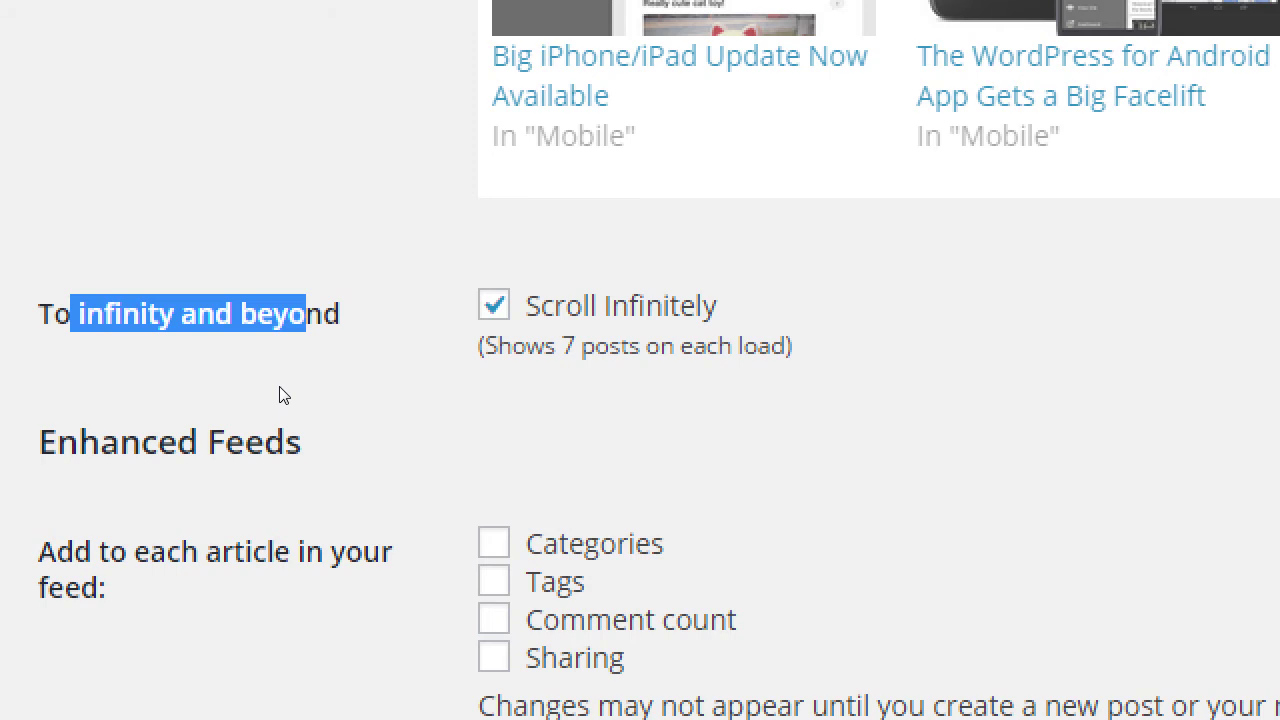
scroll(280, 400, up, 3)
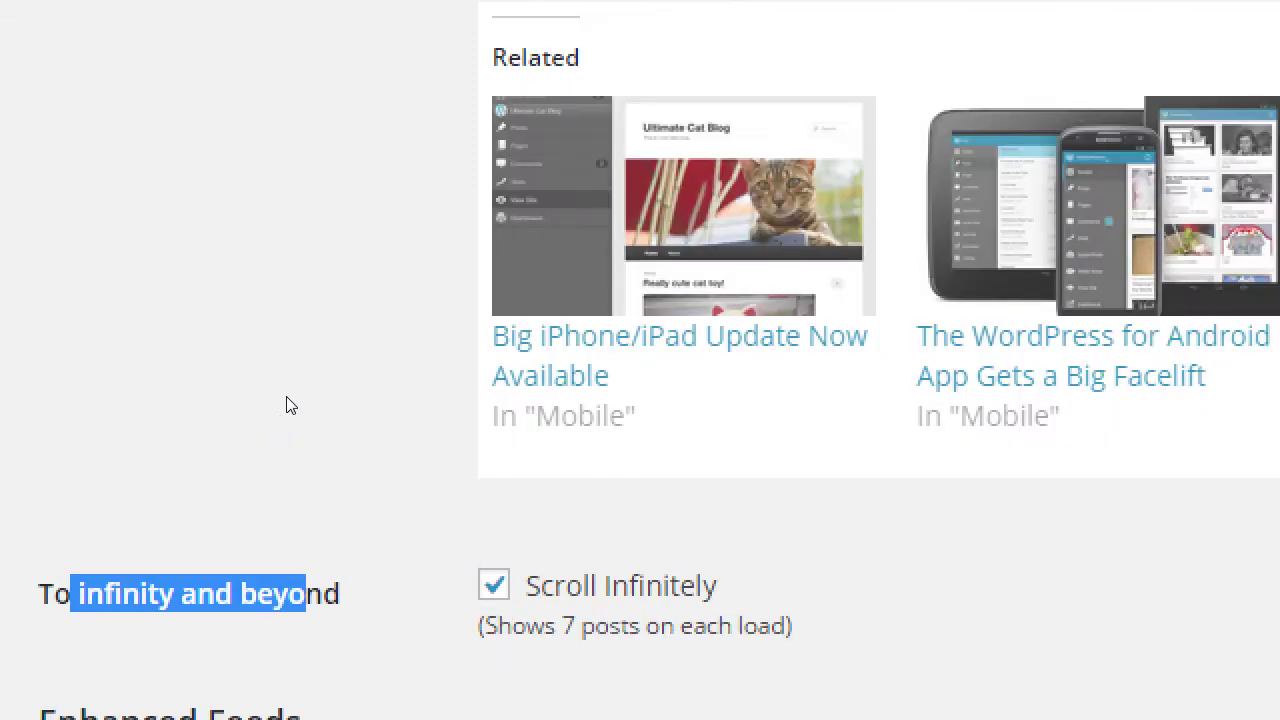
scroll(300, 404, up, 10)
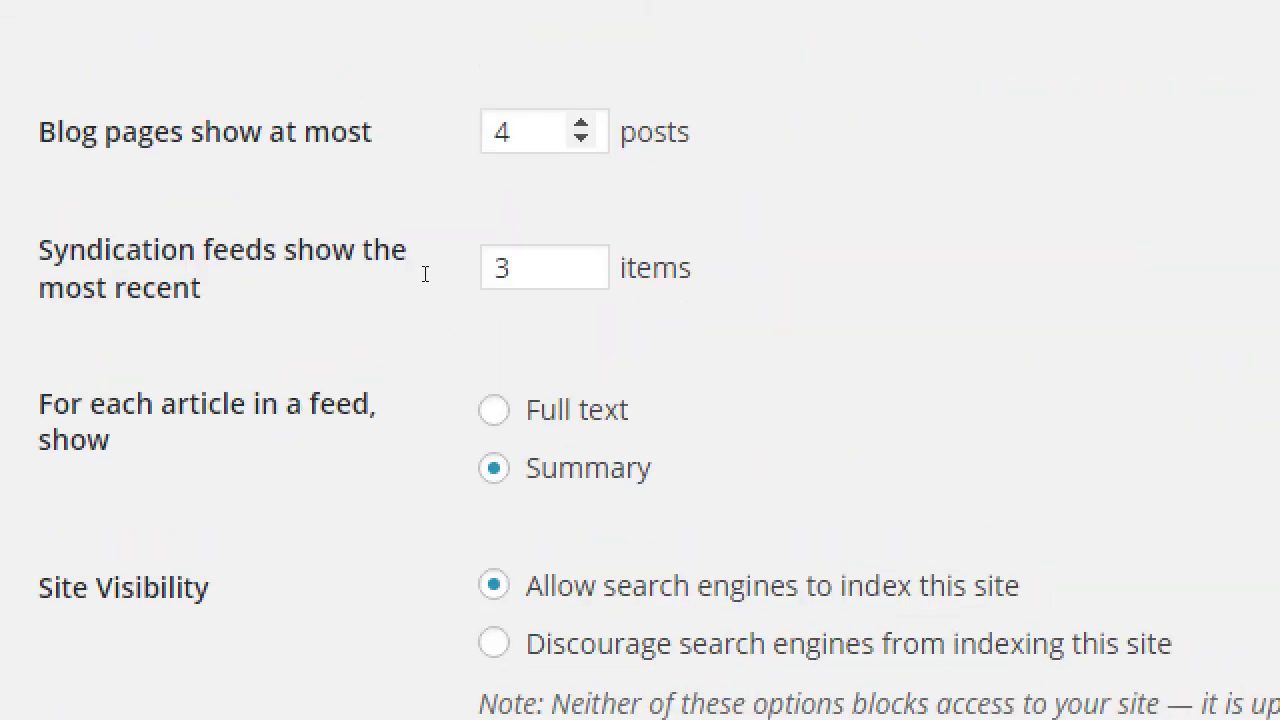
scroll(283, 551, down, 12)
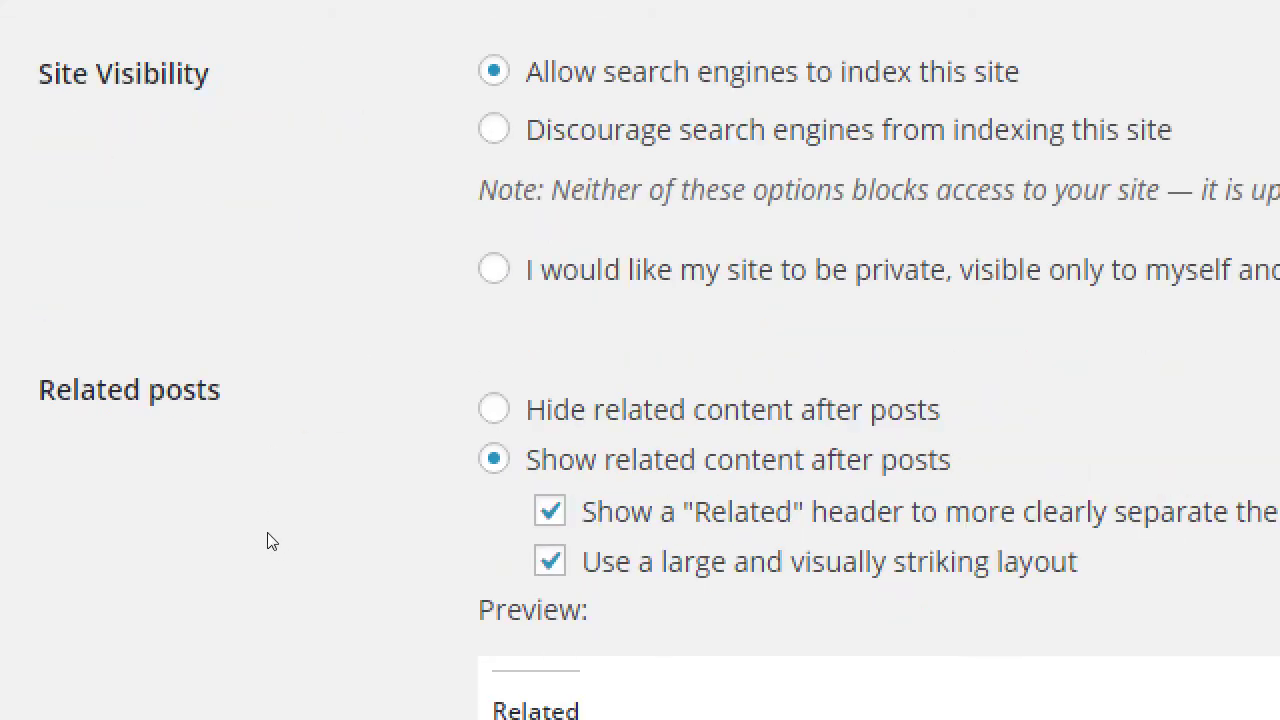
scroll(267, 532, up, 1)
scroll(271, 531, down, 3)
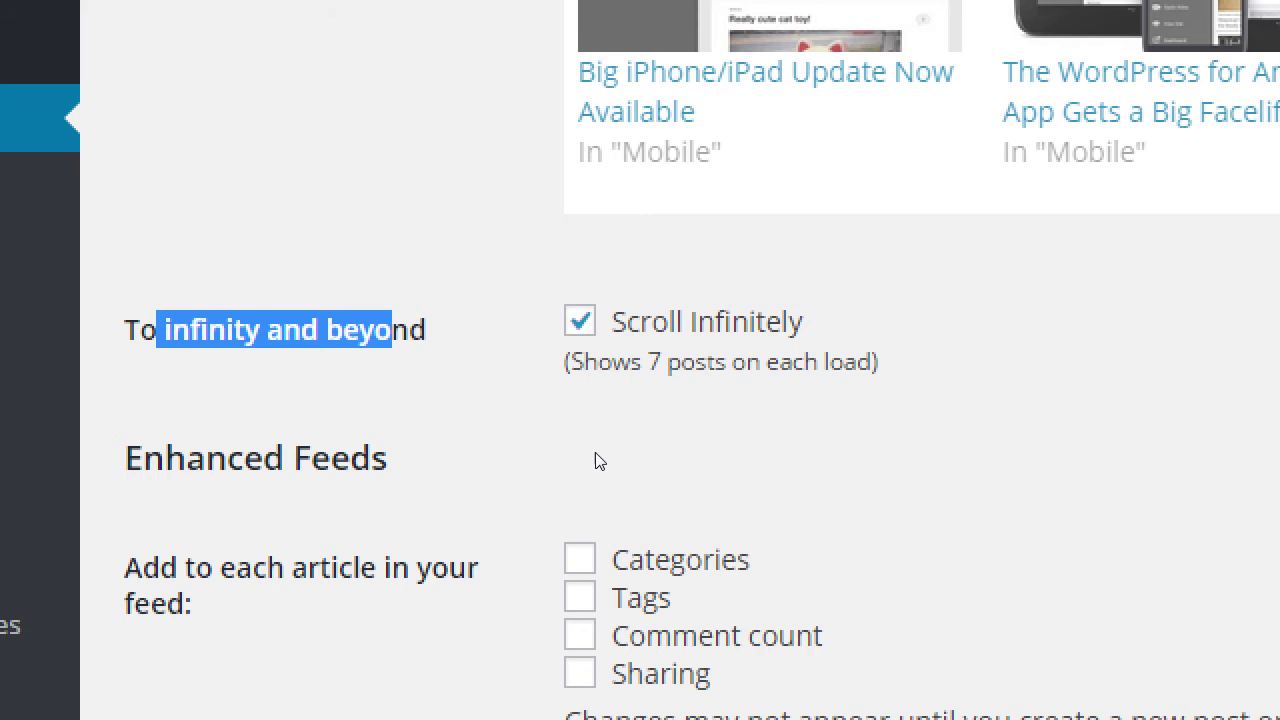
click(600, 462)
scroll(610, 468, down, 2)
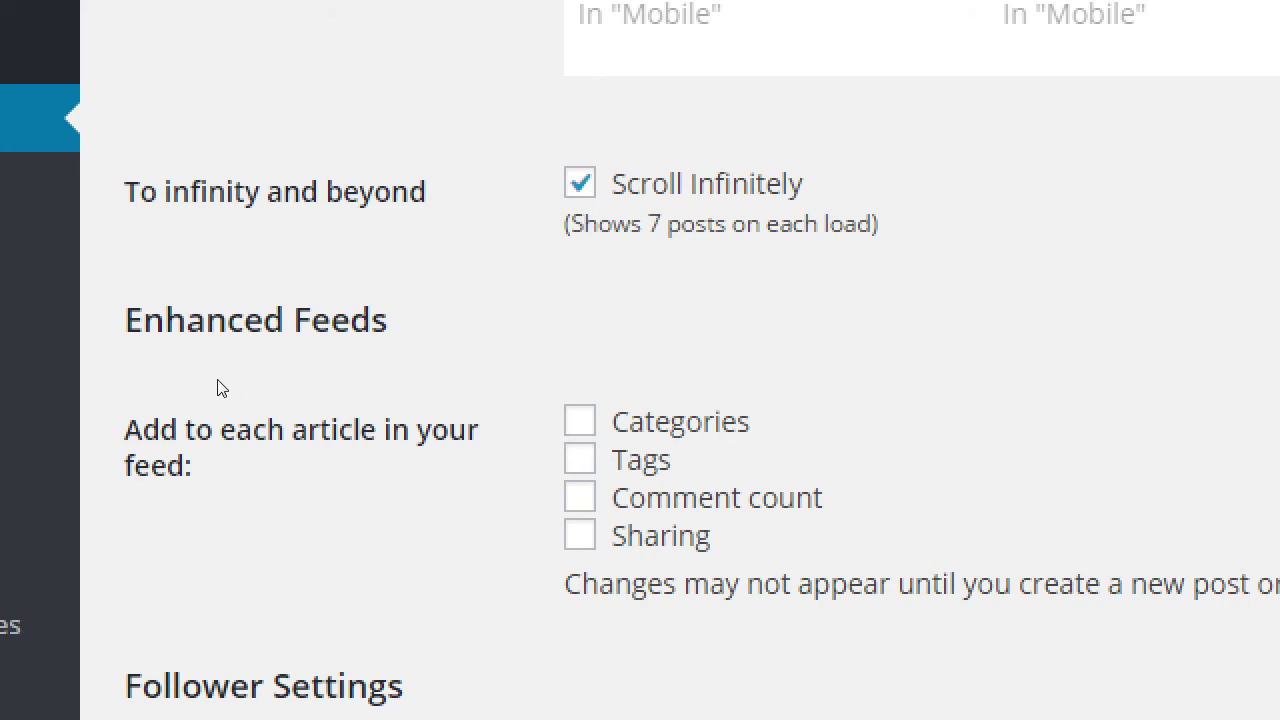
scroll(210, 382, up, 1)
scroll(200, 400, down, 1)
scroll(186, 418, down, 4)
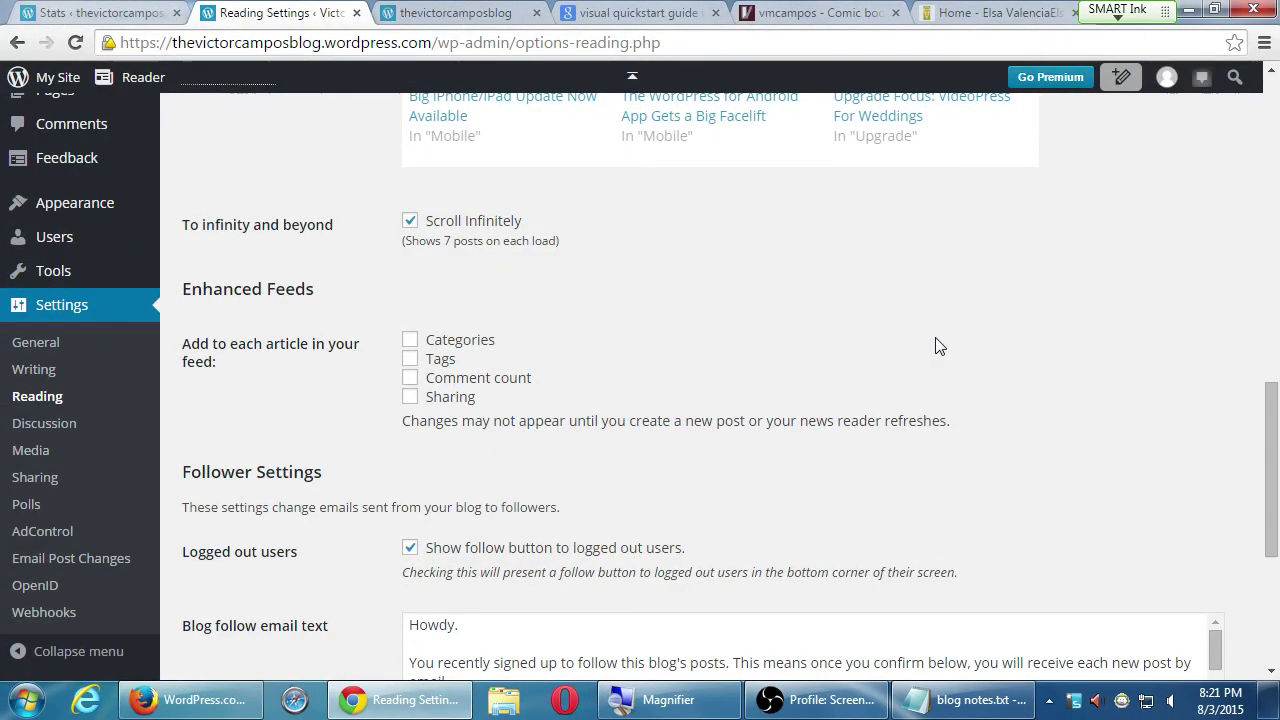
drag(1276, 408, 1256, 432)
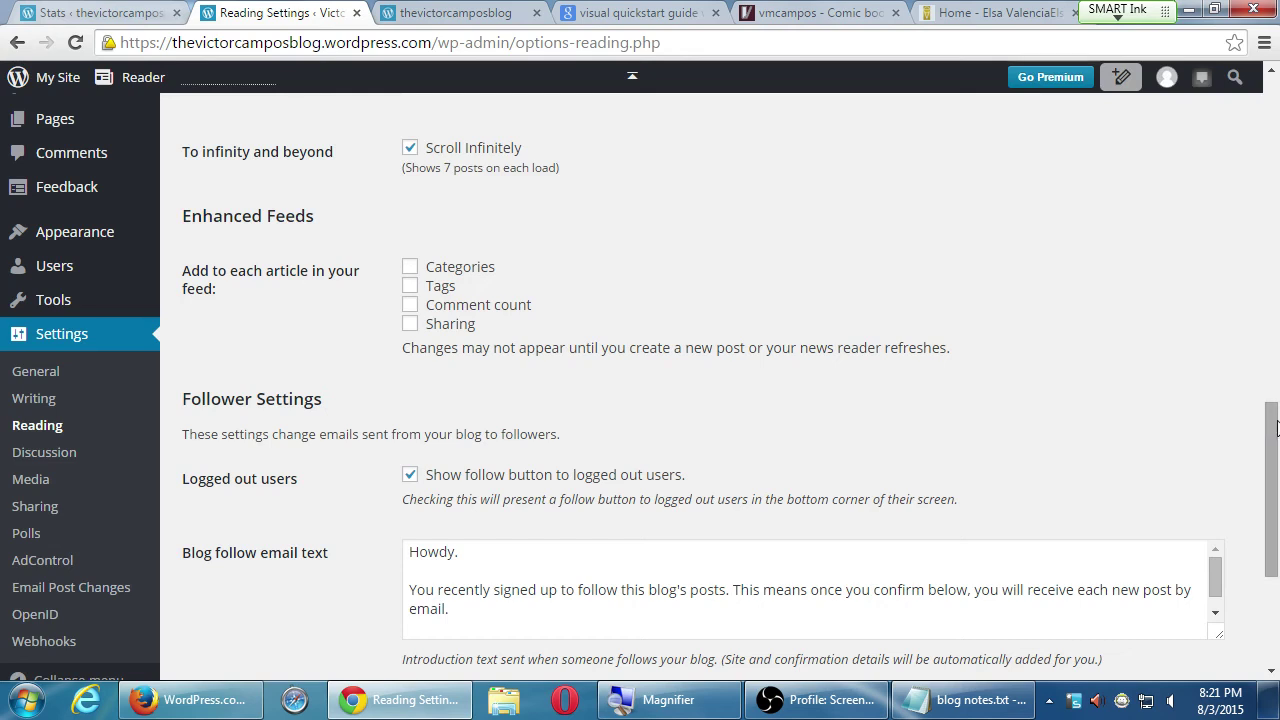
key(super+plus)
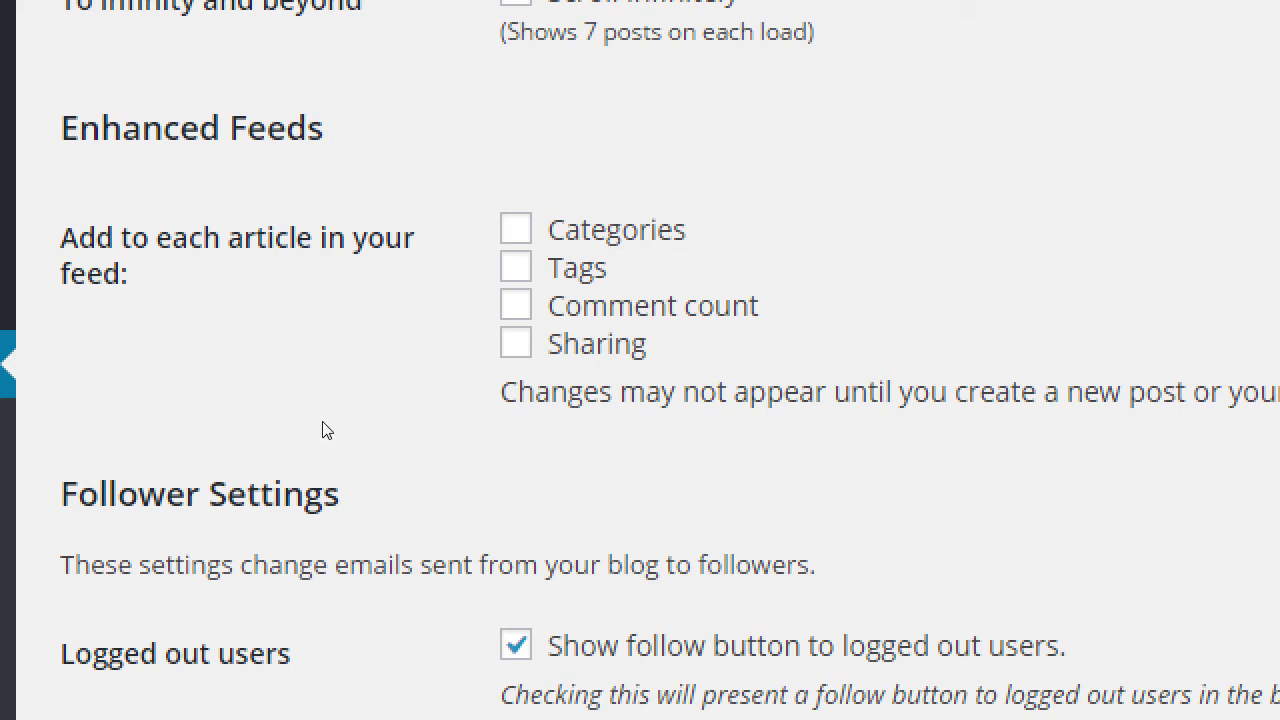
scroll(323, 443, down, 3)
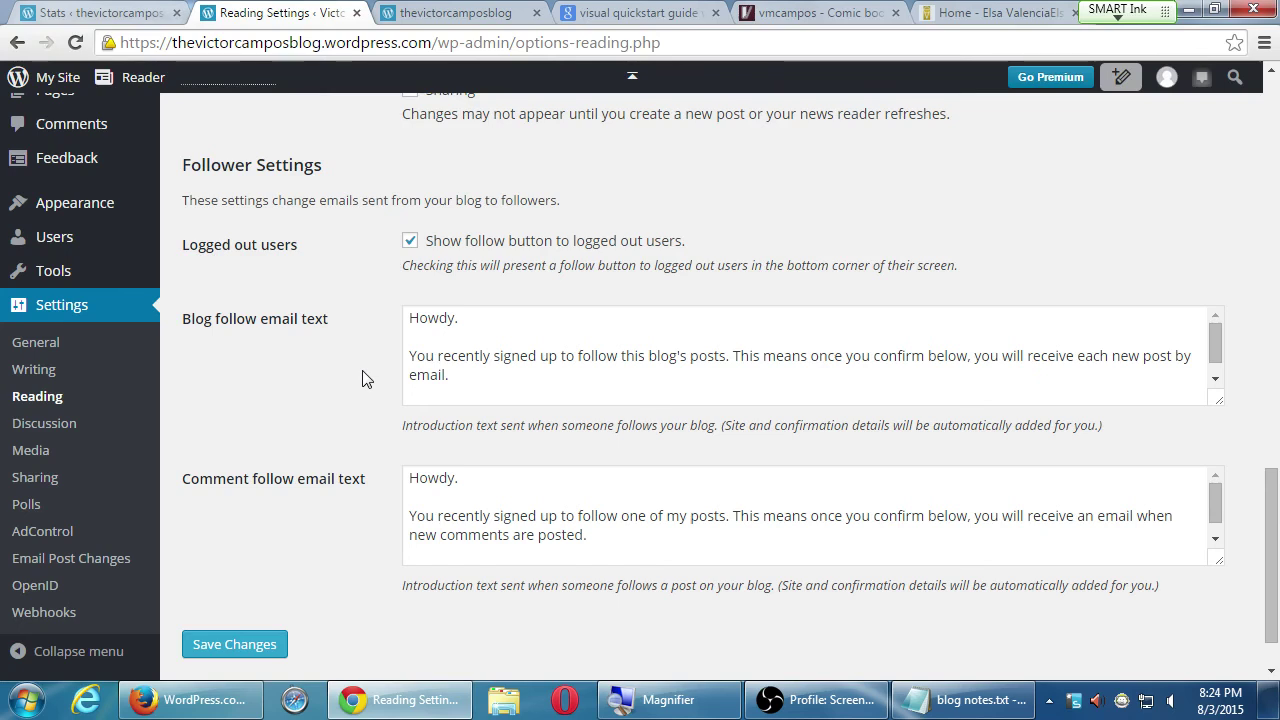
- Save Reading settings with 4 posts per page, 3 feed items and summaries
scroll(306, 414, down, 1)
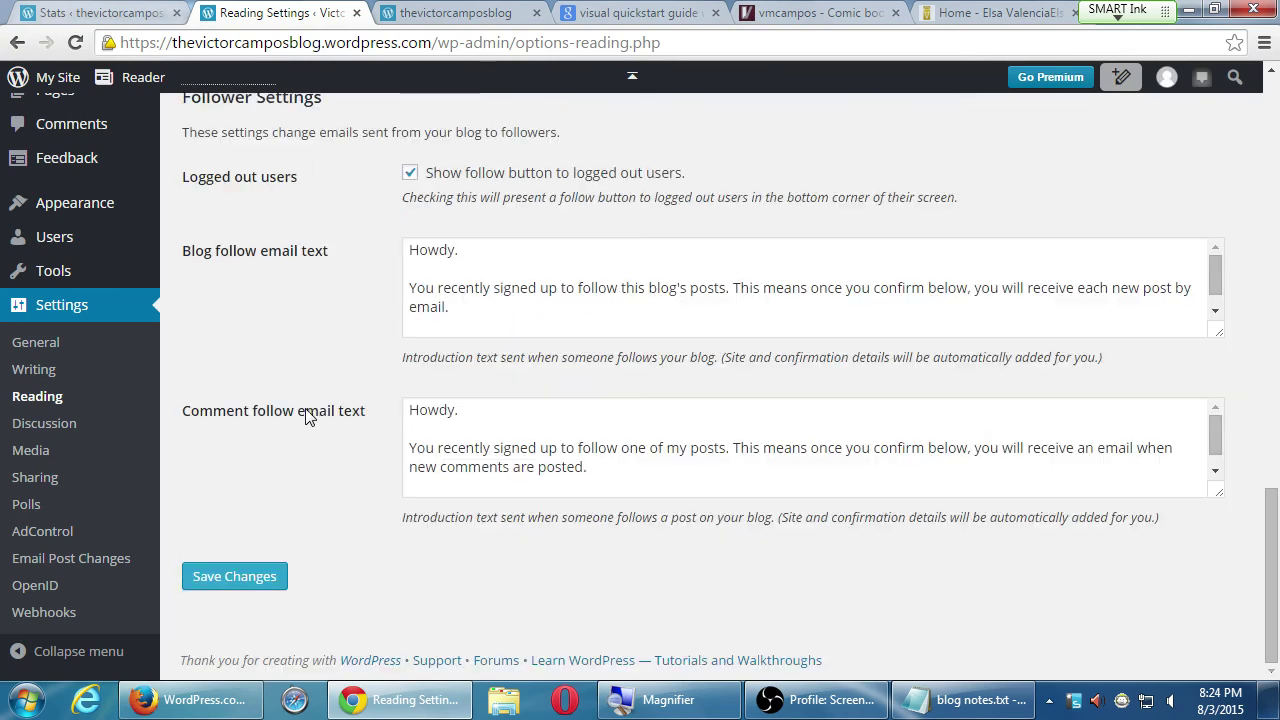
scroll(308, 405, up, 1)
scroll(309, 395, up, 3)
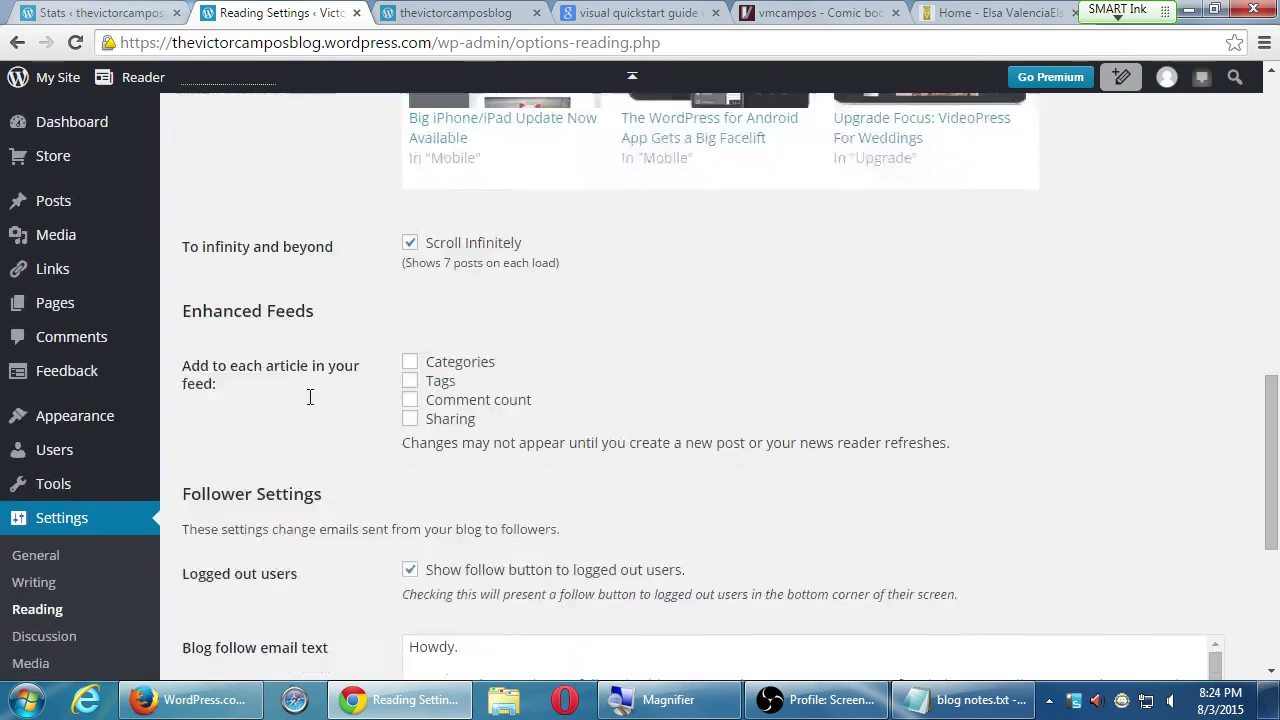
scroll(309, 390, down, 4)
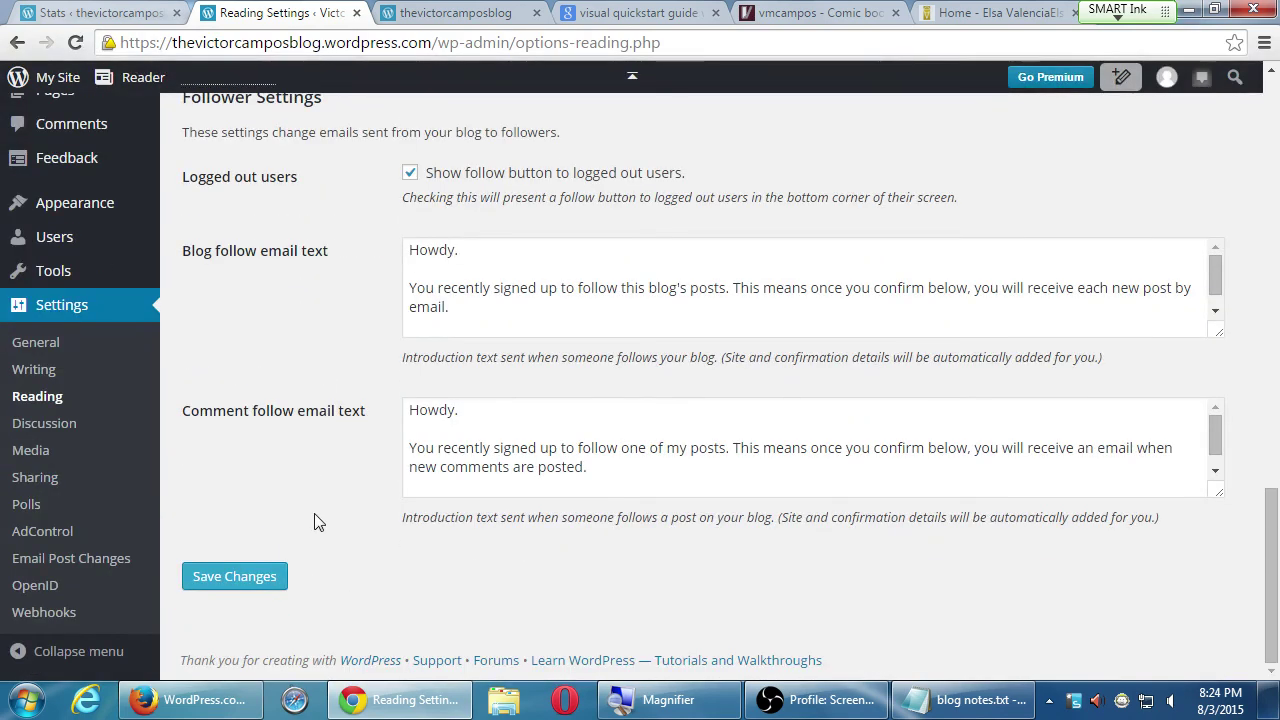
click(257, 579)
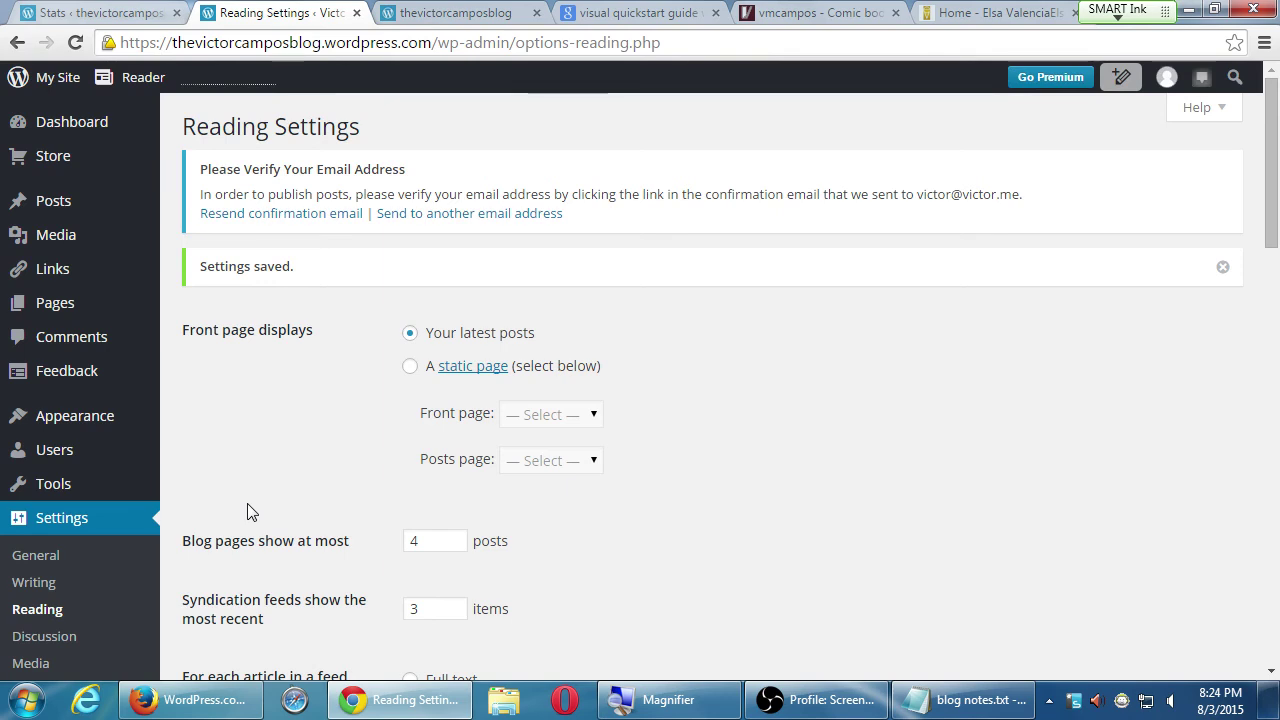
scroll(251, 512, down, 3)
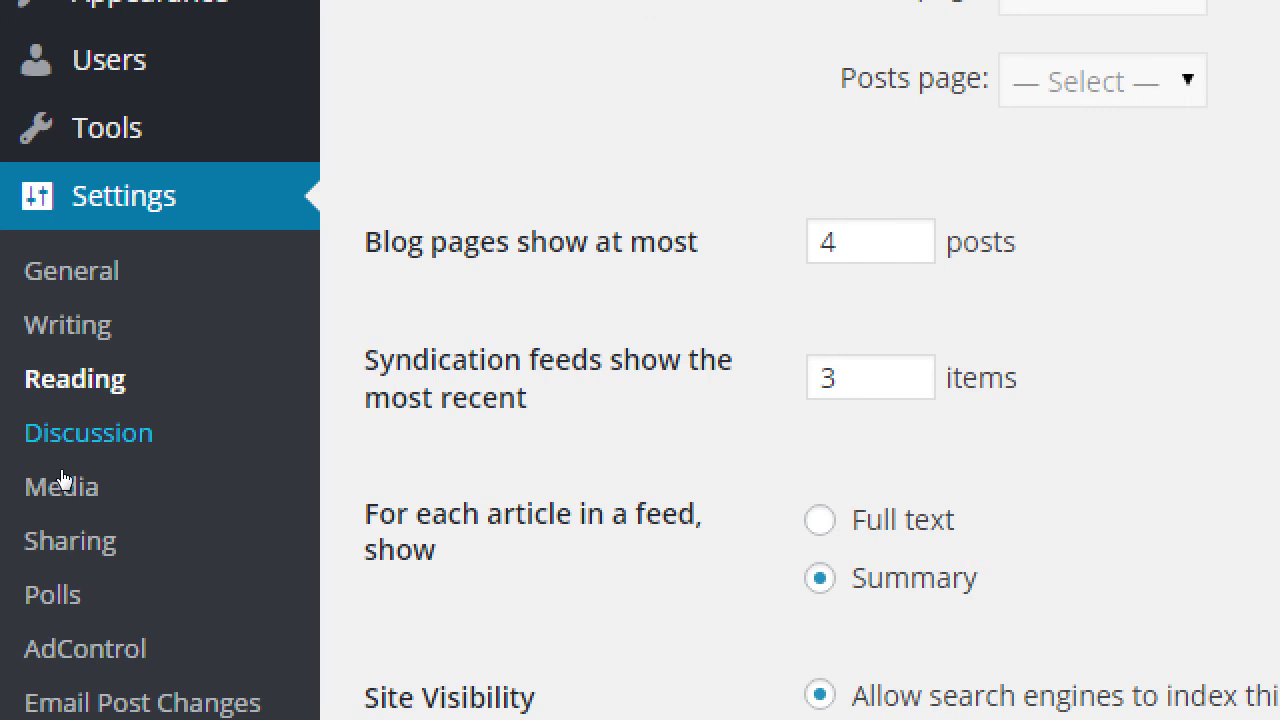
- Go to Settings > Discussion for the blog's comment options
click(60, 470)
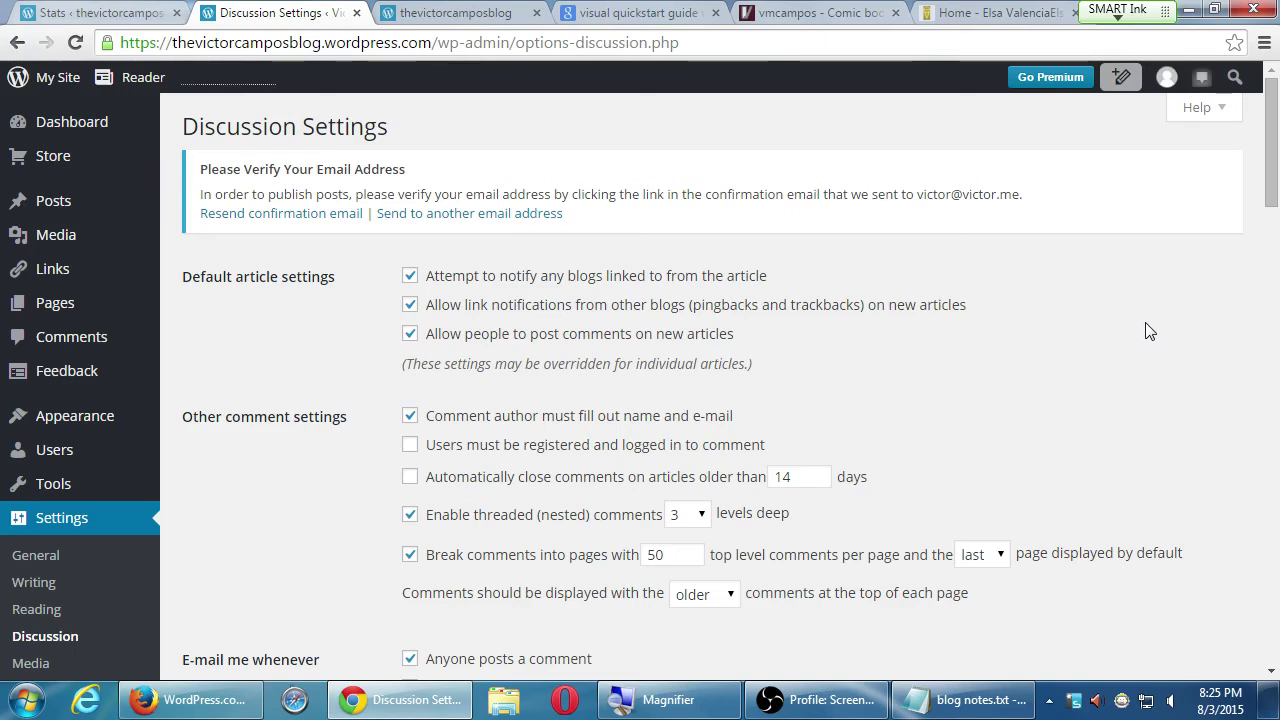
scroll(895, 451, down, 3)
scroll(897, 451, down, 3)
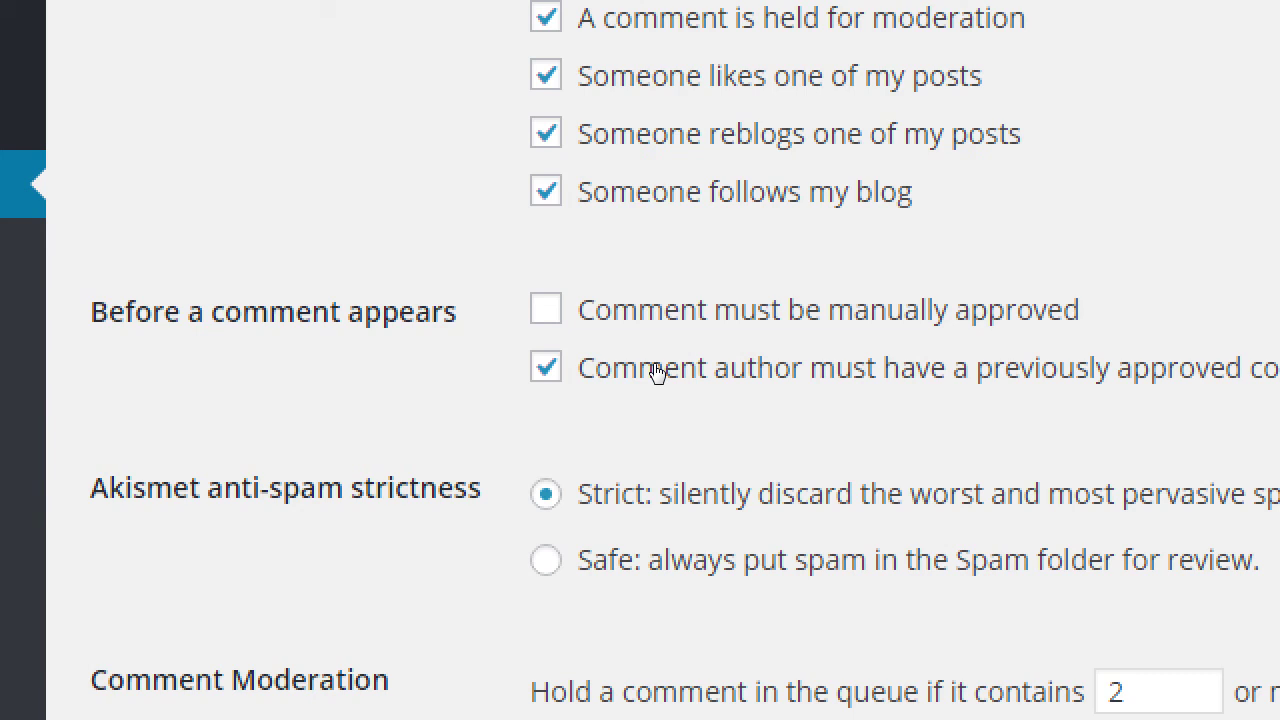
key(space)
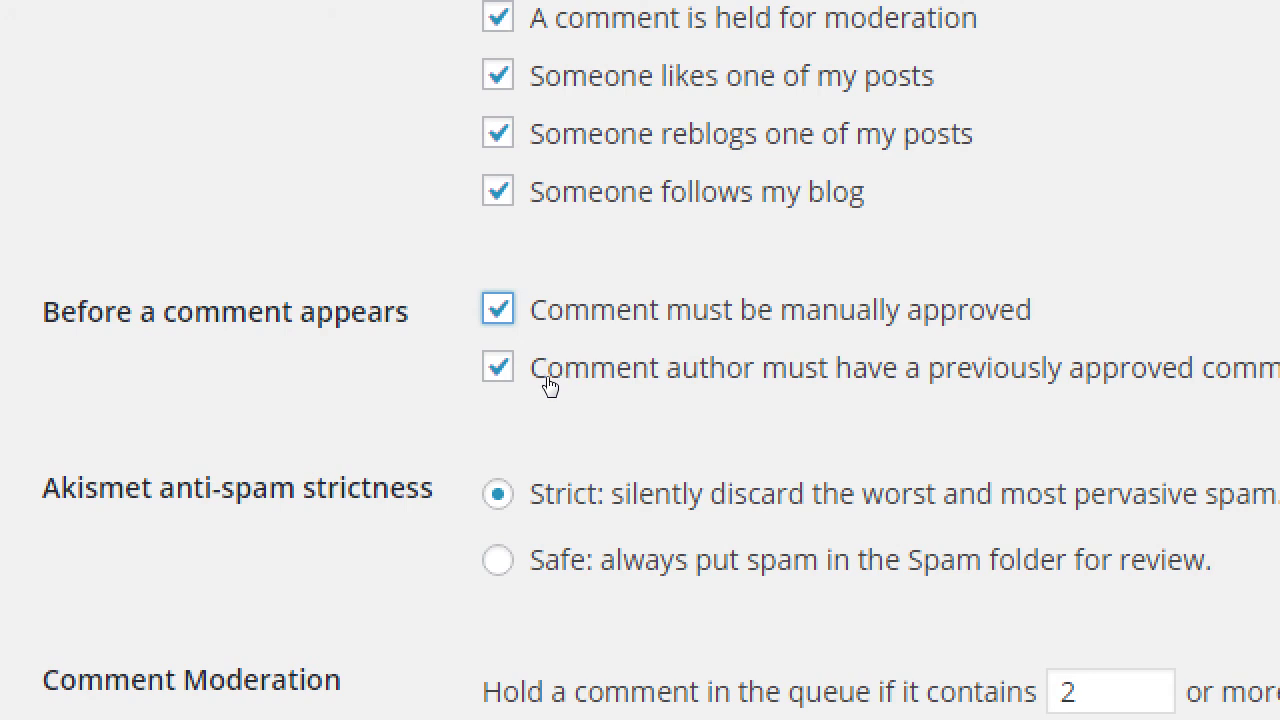
scroll(211, 293, up, 5)
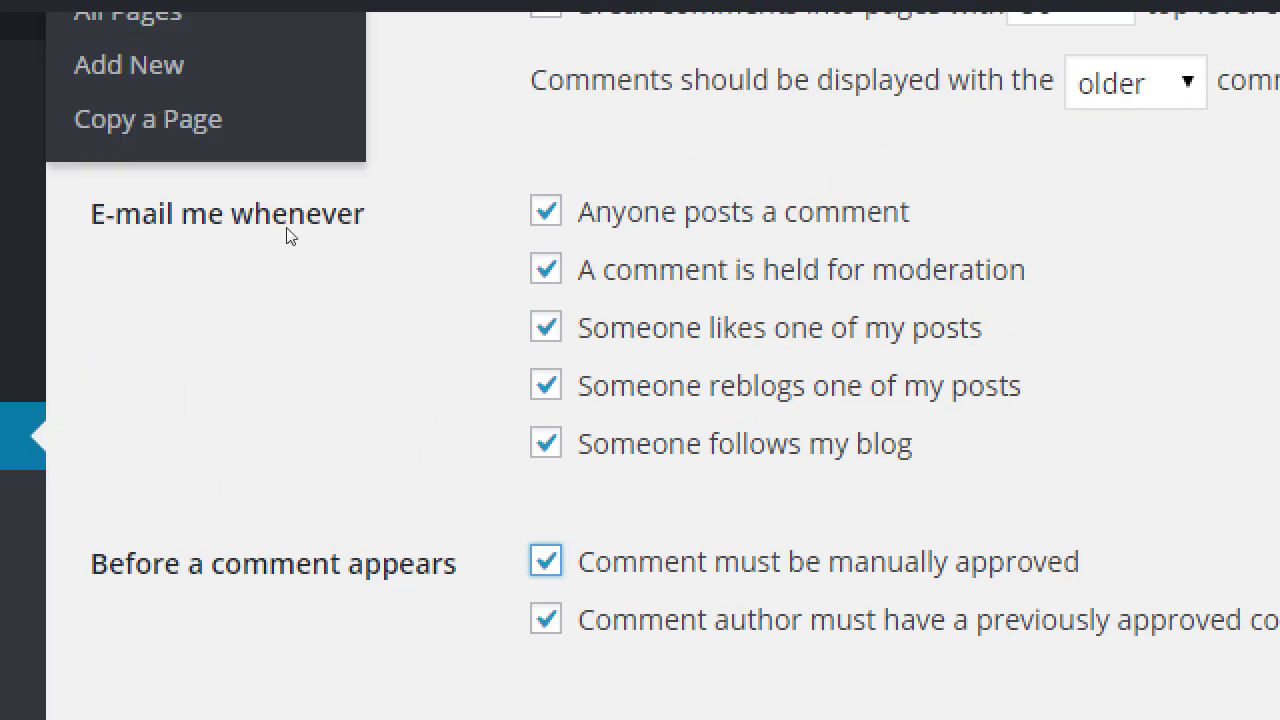
scroll(350, 363, up, 4)
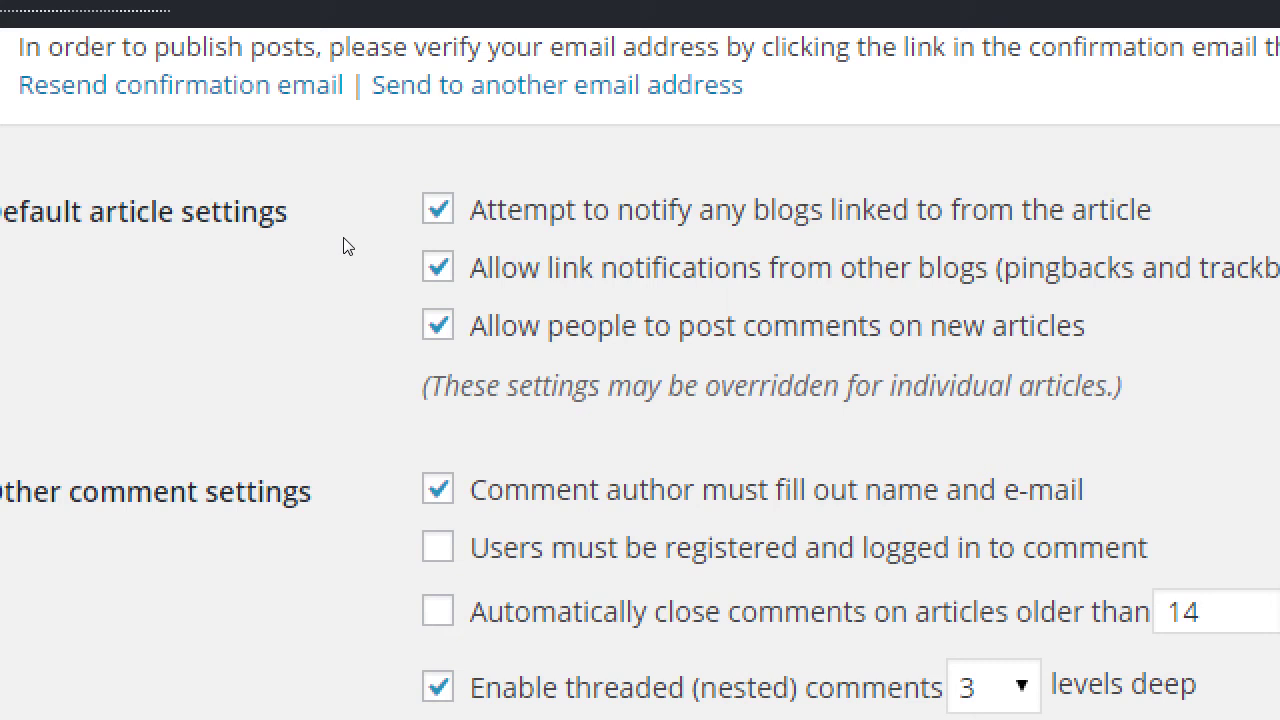
scroll(320, 320, down, 2)
scroll(320, 311, up, 2)
scroll(316, 310, down, 5)
scroll(314, 300, down, 5)
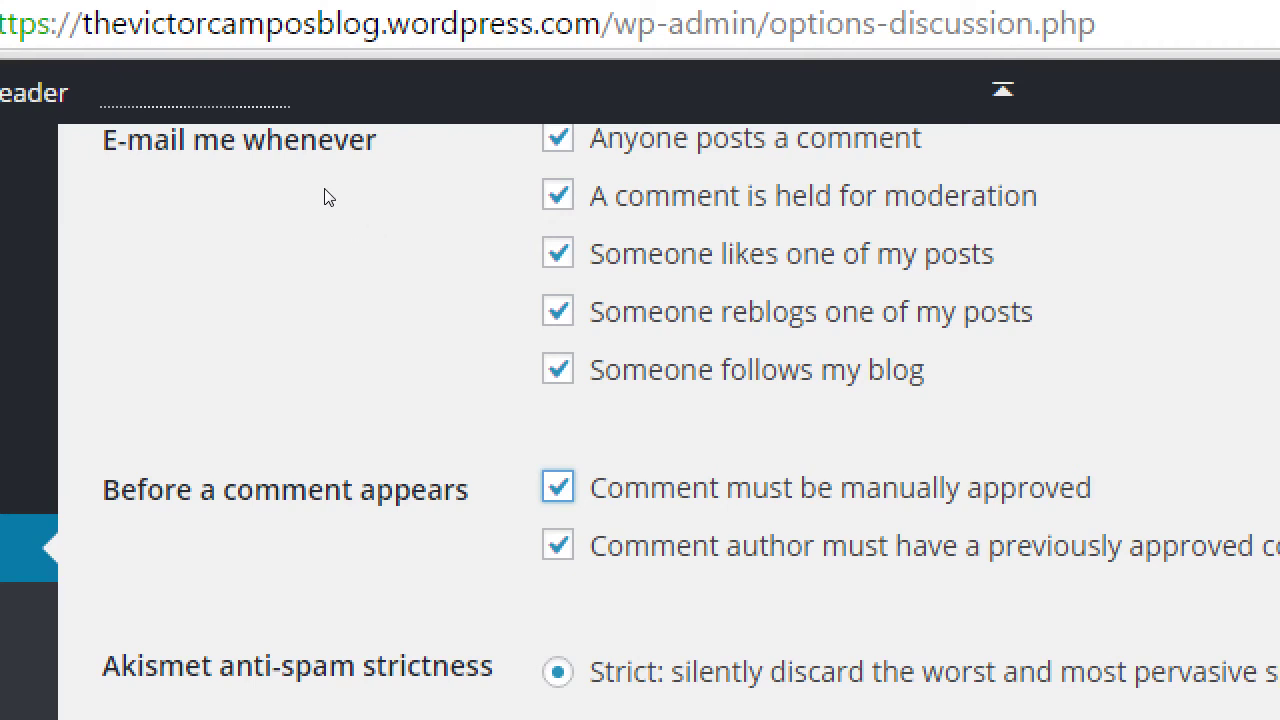
scroll(325, 197, up, 6)
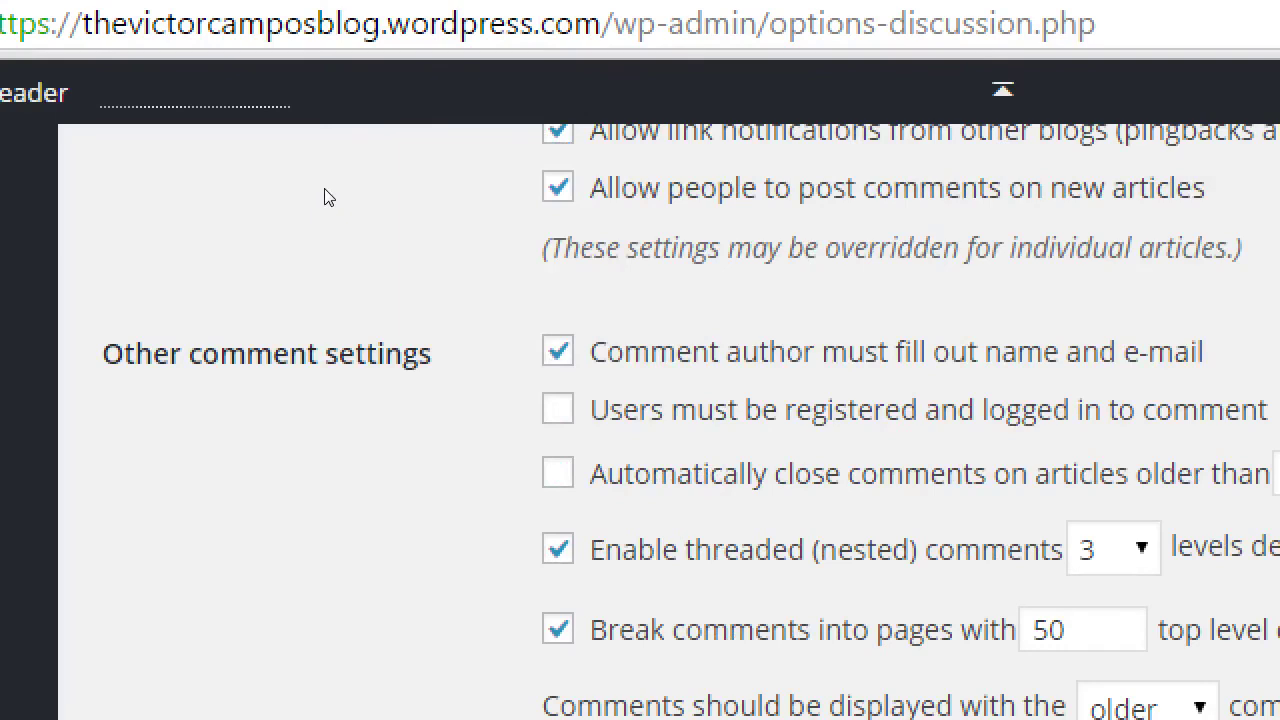
scroll(325, 197, up, 1)
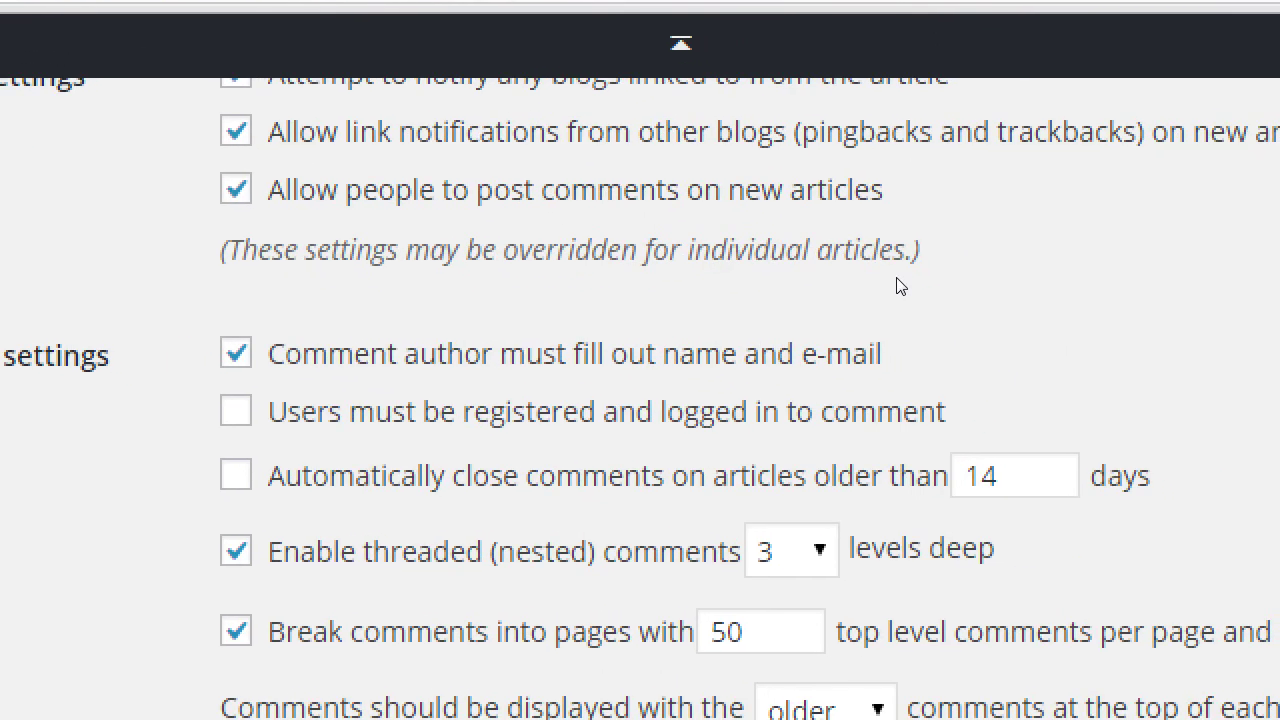
scroll(897, 287, down, 1)
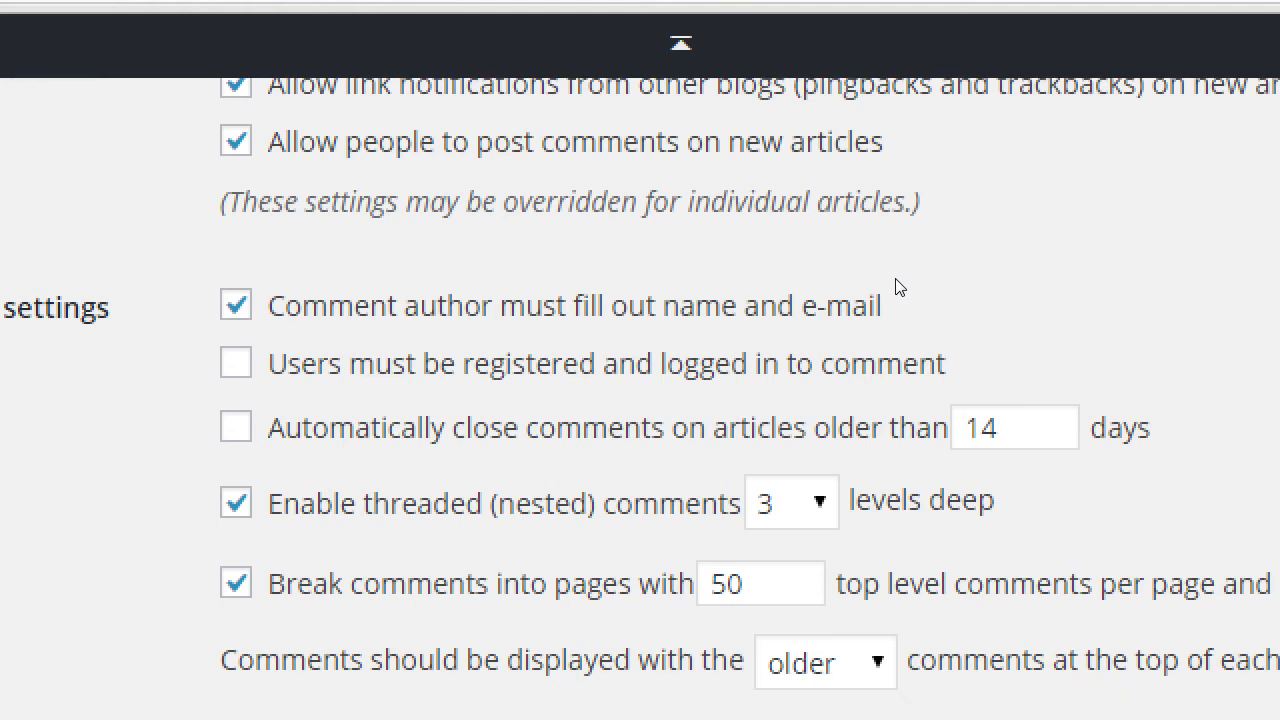
scroll(843, 231, up, 1)
scroll(843, 231, down, 1)
scroll(849, 229, down, 5)
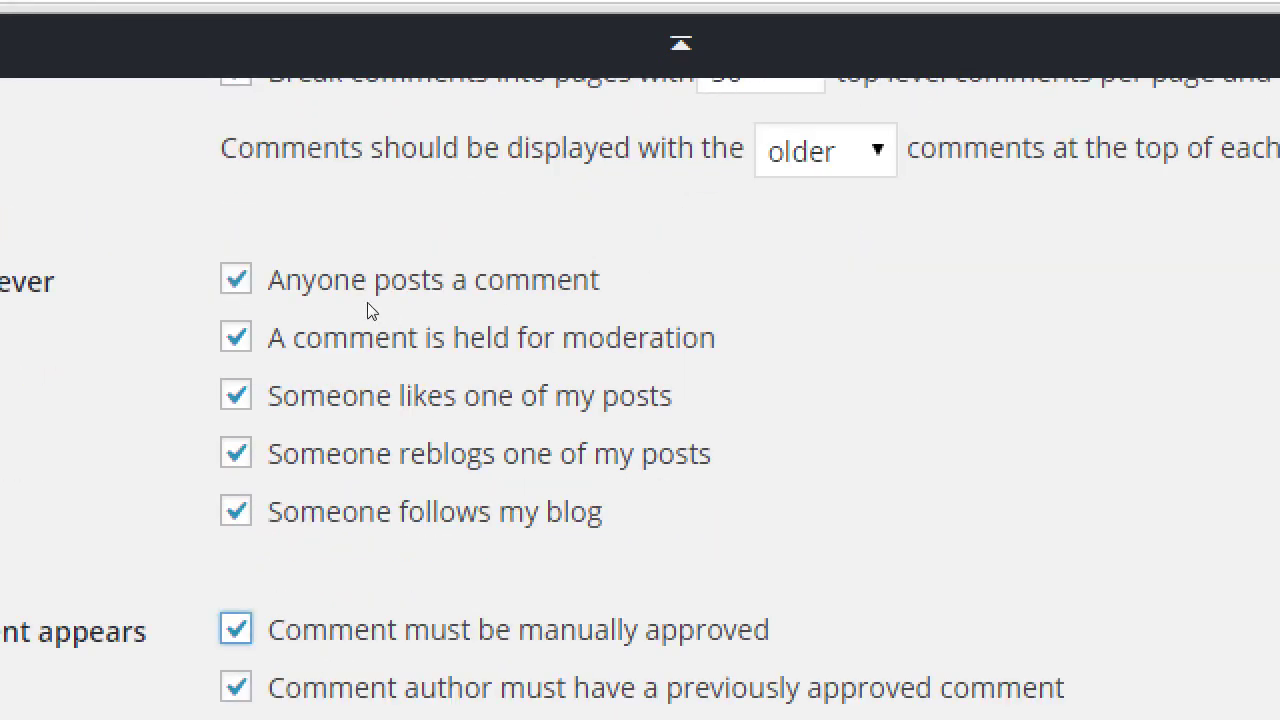
key(super+minus)
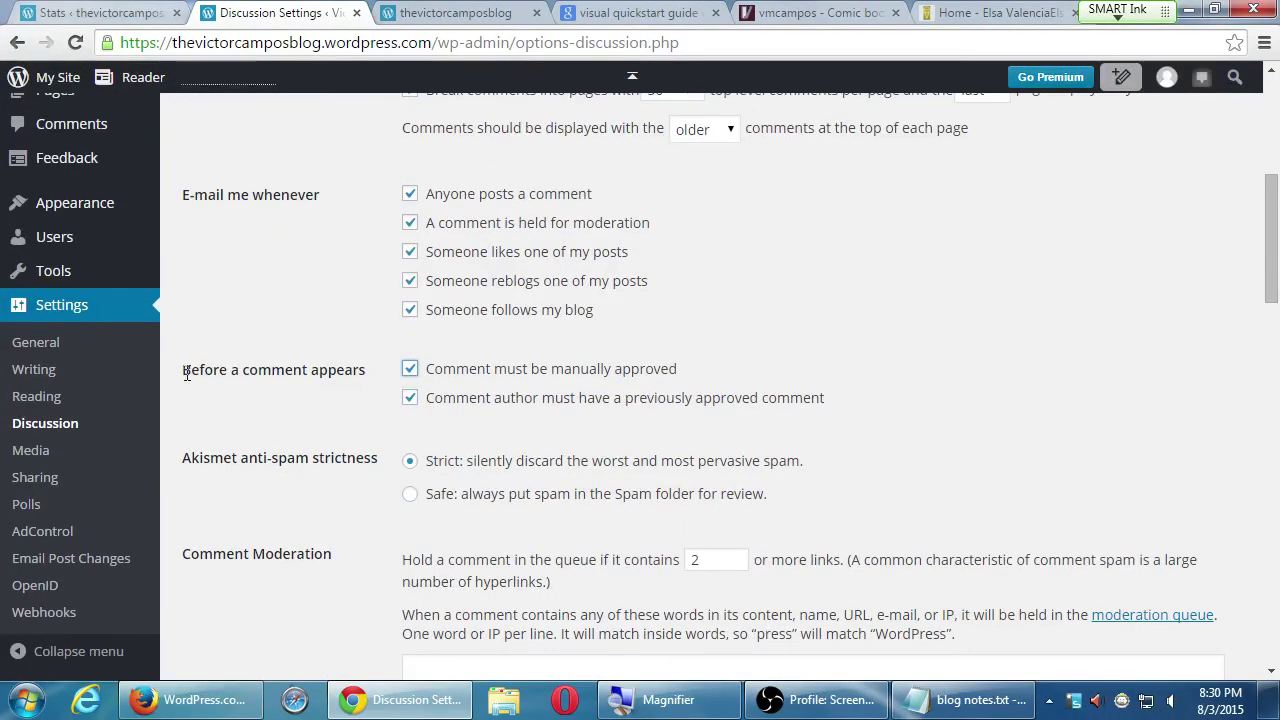
scroll(187, 376, down, 1)
scroll(187, 382, down, 3)
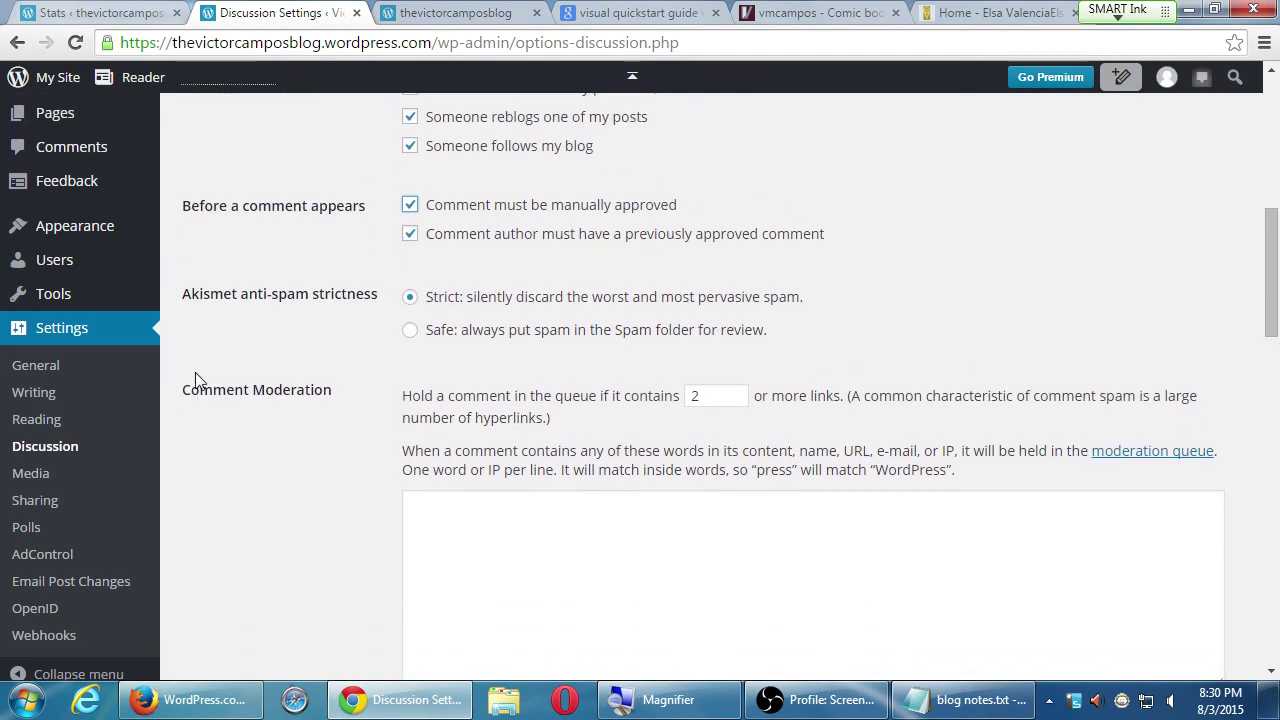
scroll(197, 375, down, 2)
scroll(195, 397, down, 1)
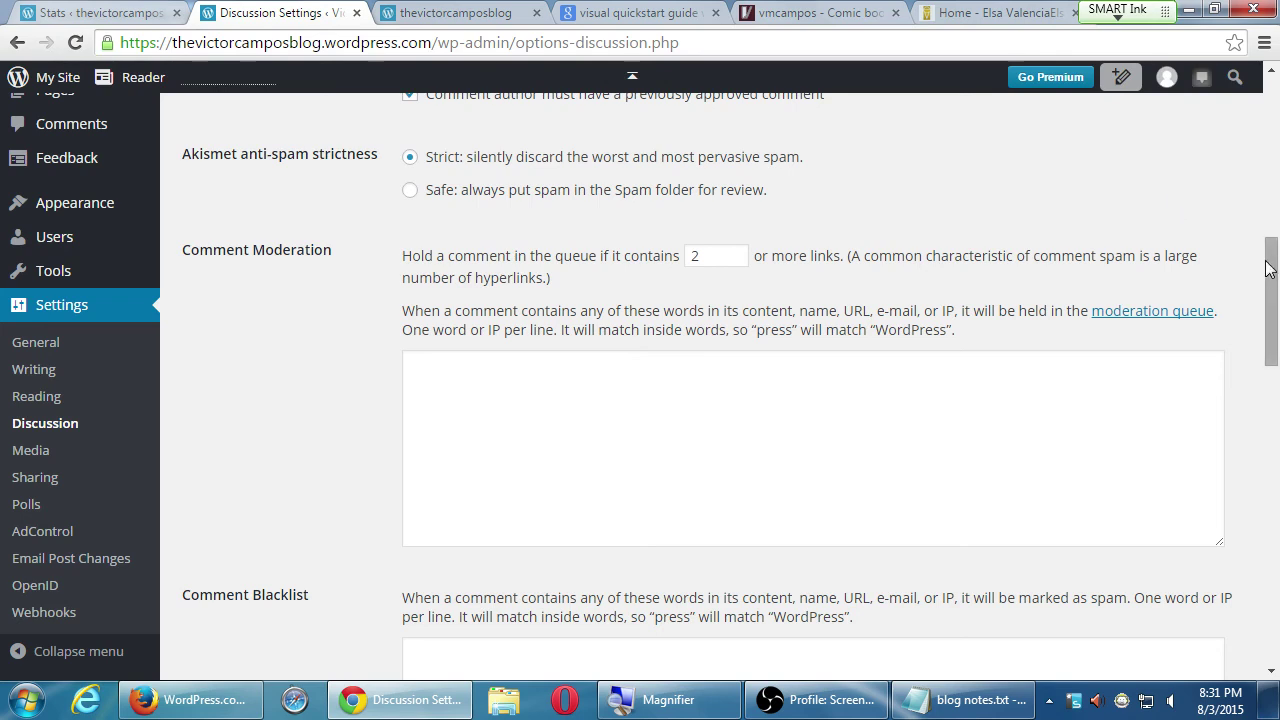
scroll(1266, 285, down, 1)
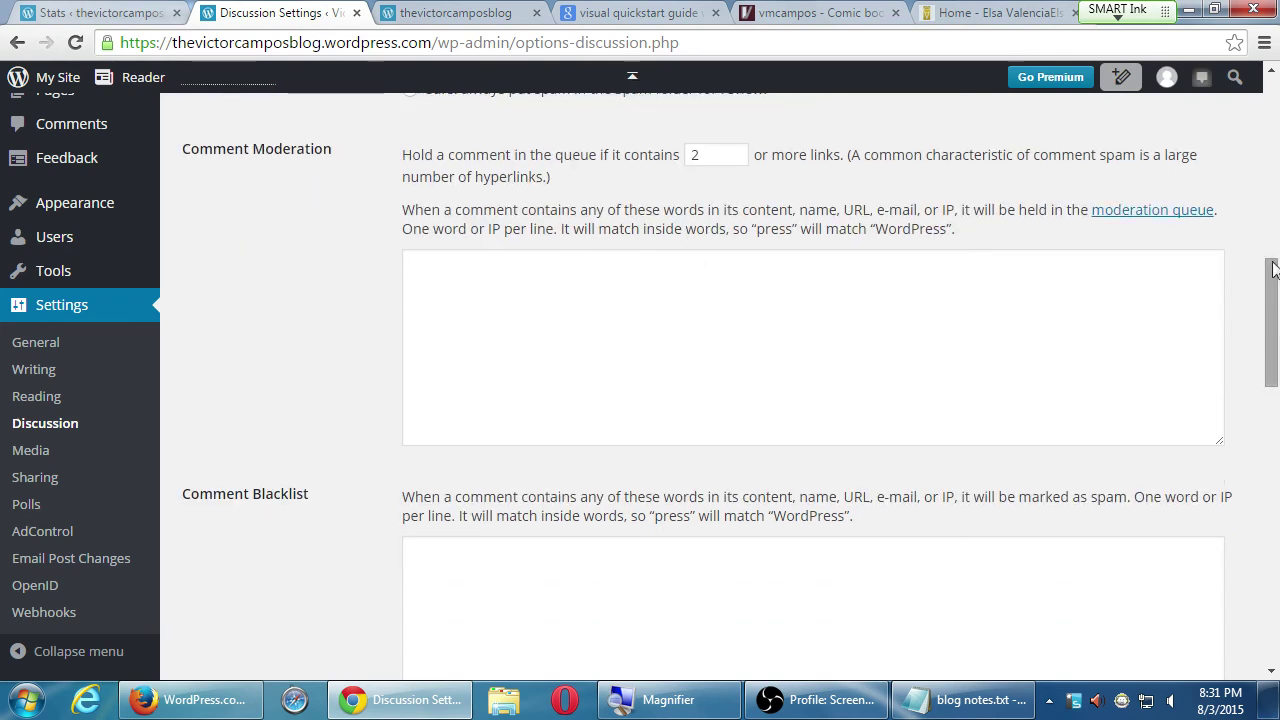
drag(1273, 290, 1259, 609)
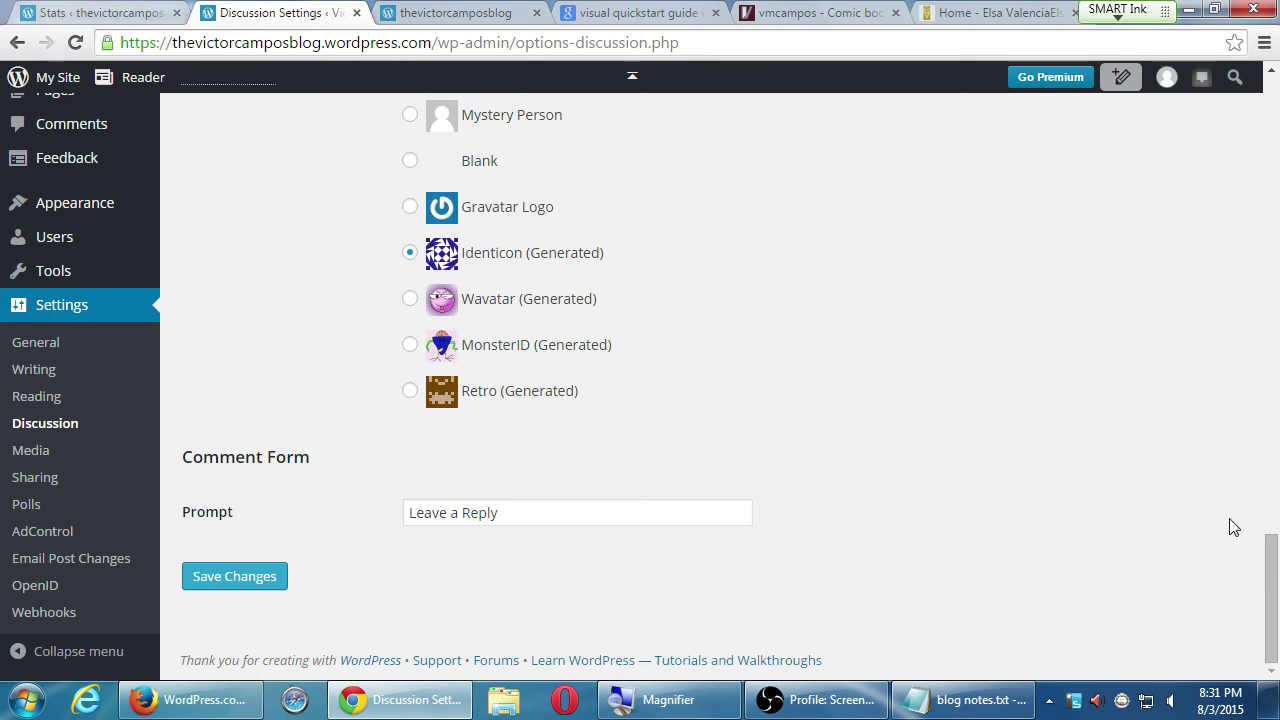
- Replace the 'Leave a Reply' comment prompt with 'Got something to say?' and save
key(super+plus)
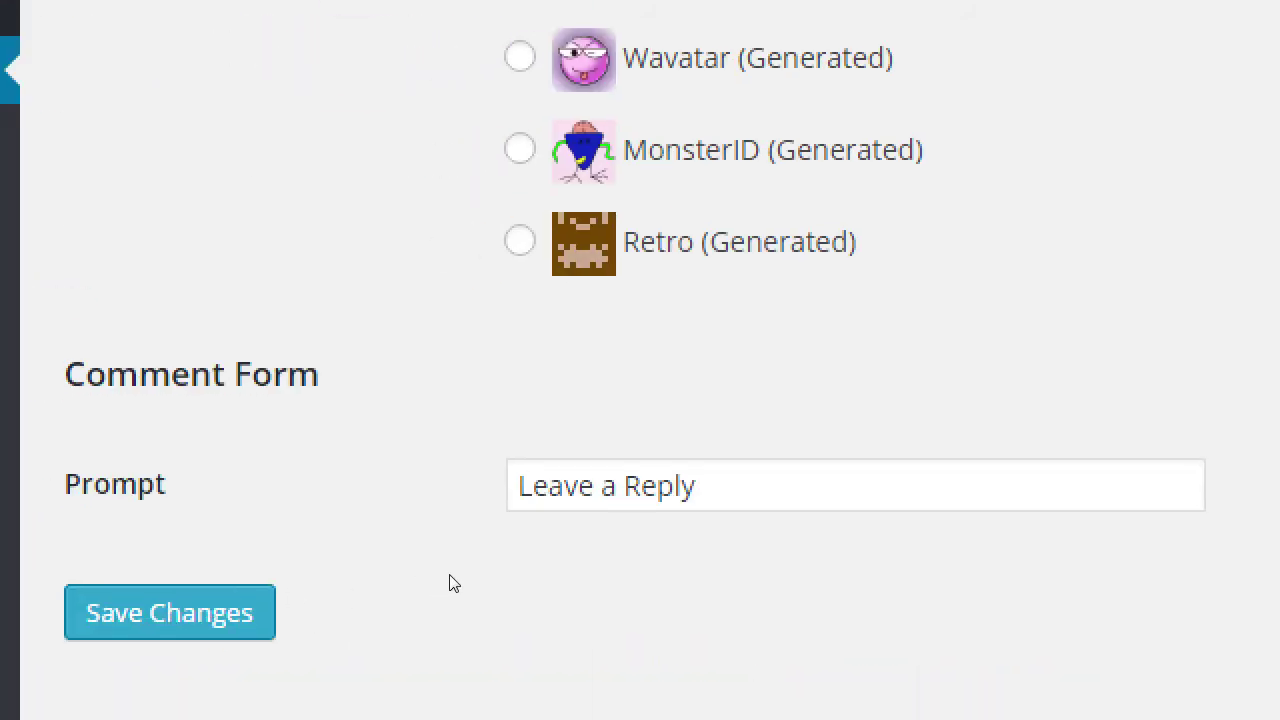
triple_click(521, 512)
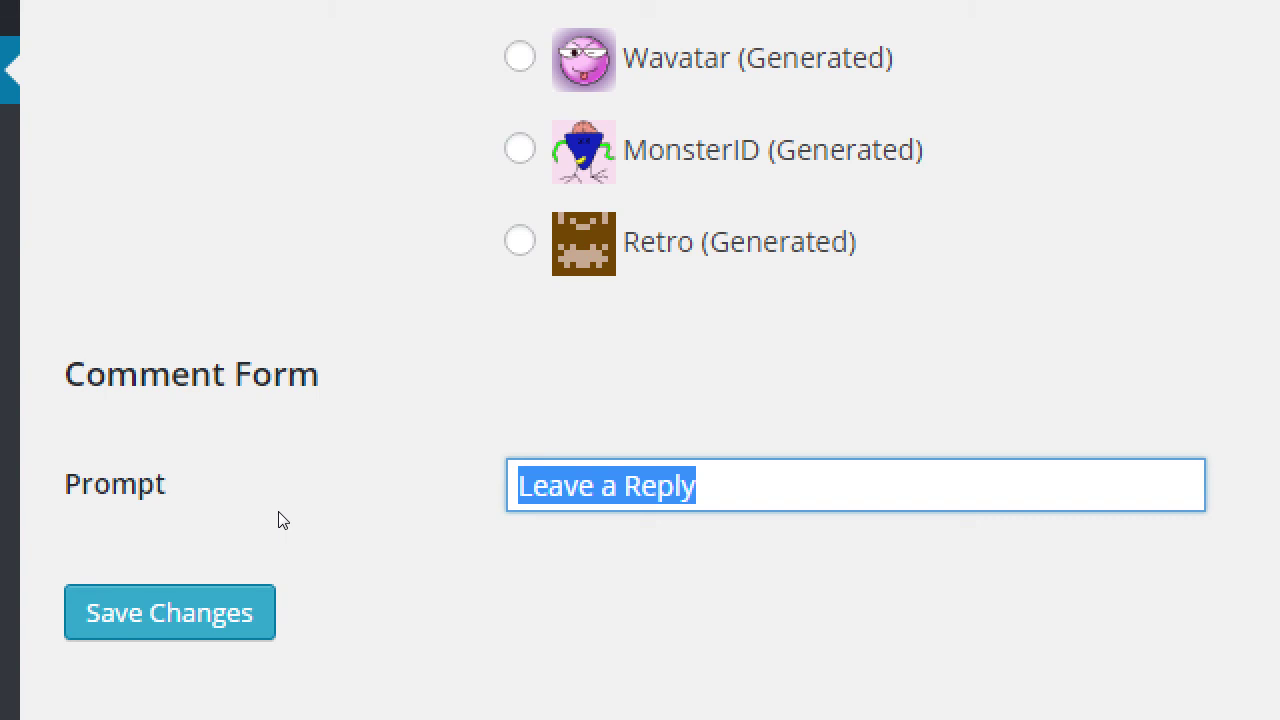
text(Got something to sa)
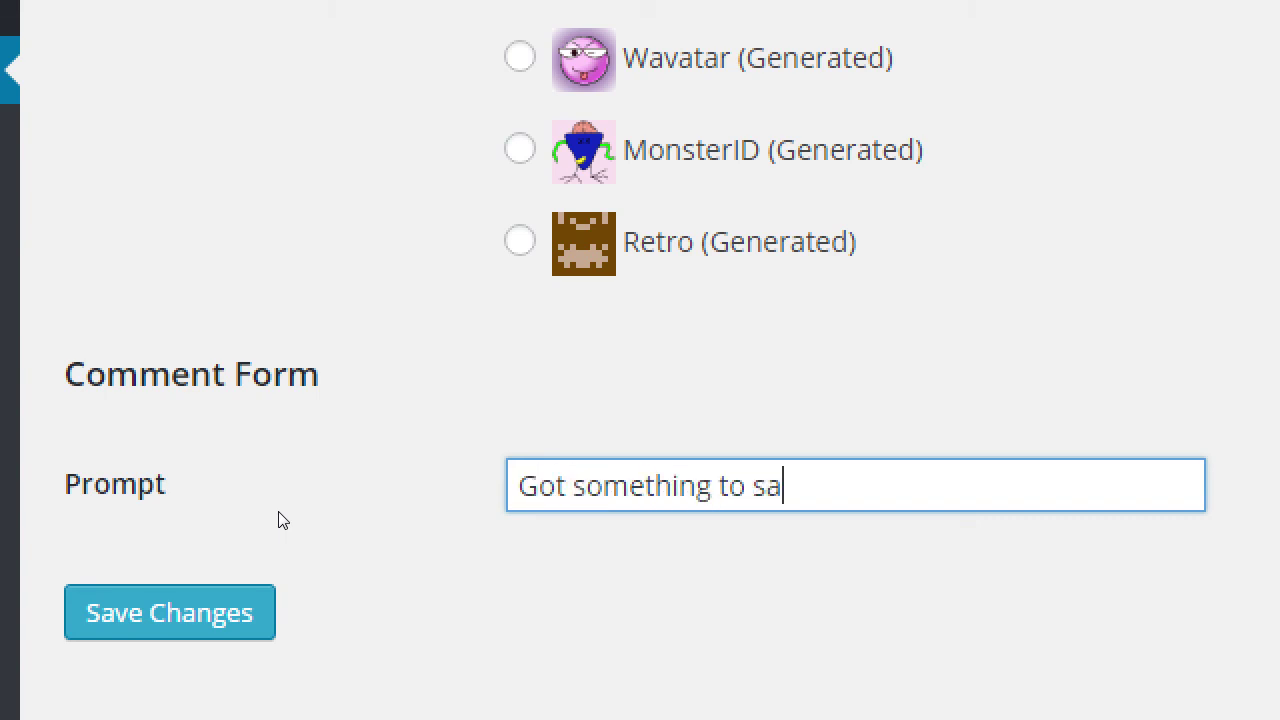
text(y?)
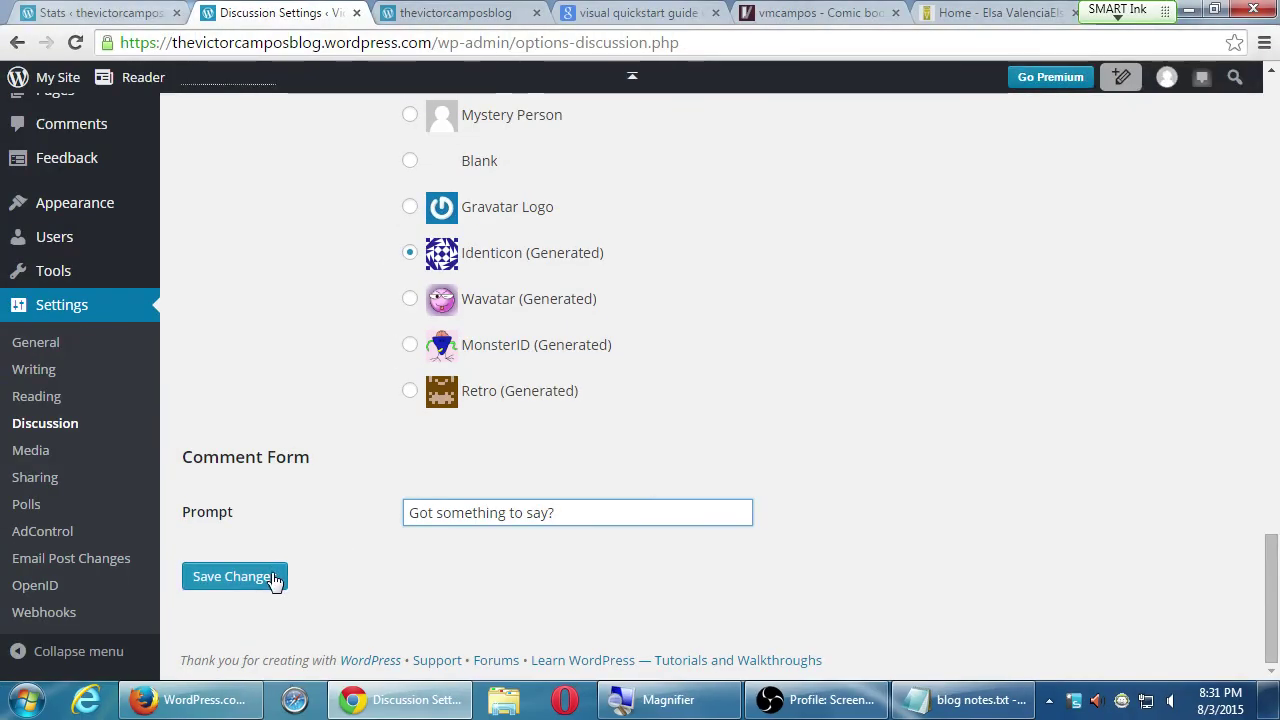
click(272, 580)
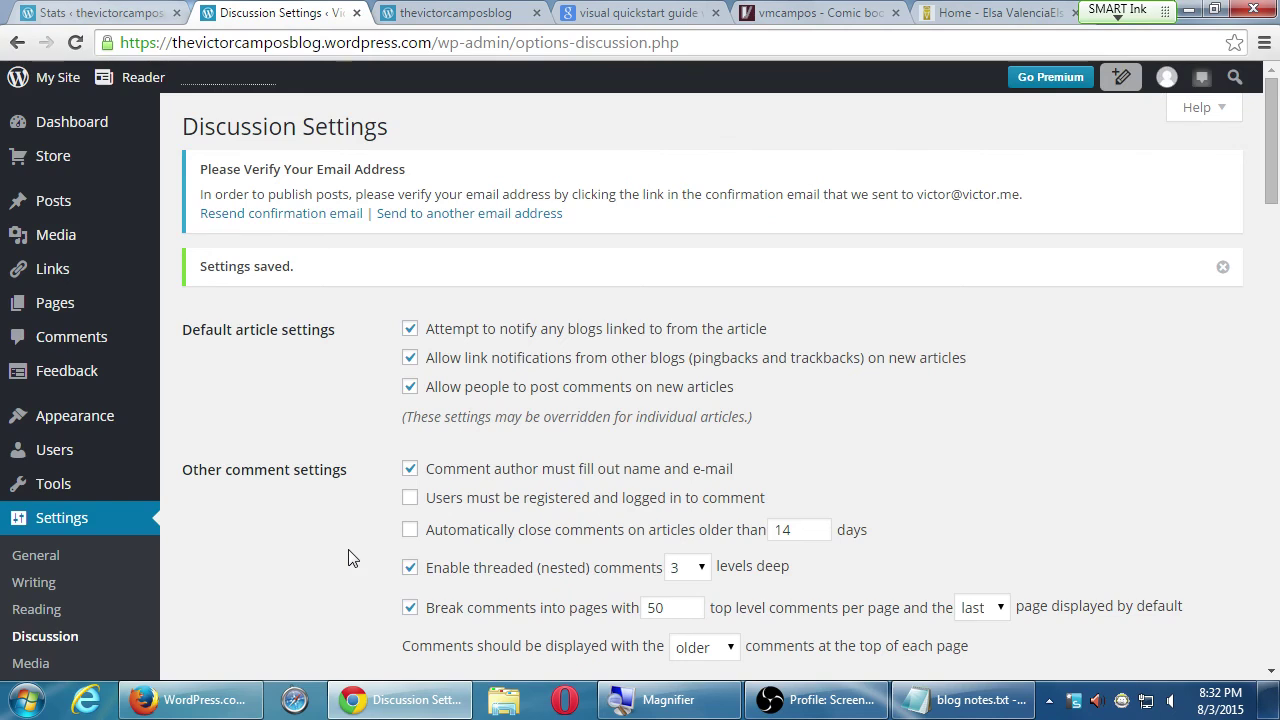
- Open Settings > Sharing and view the Publicize connections for Facebook, Twitter and others
scroll(348, 558, down, 3)
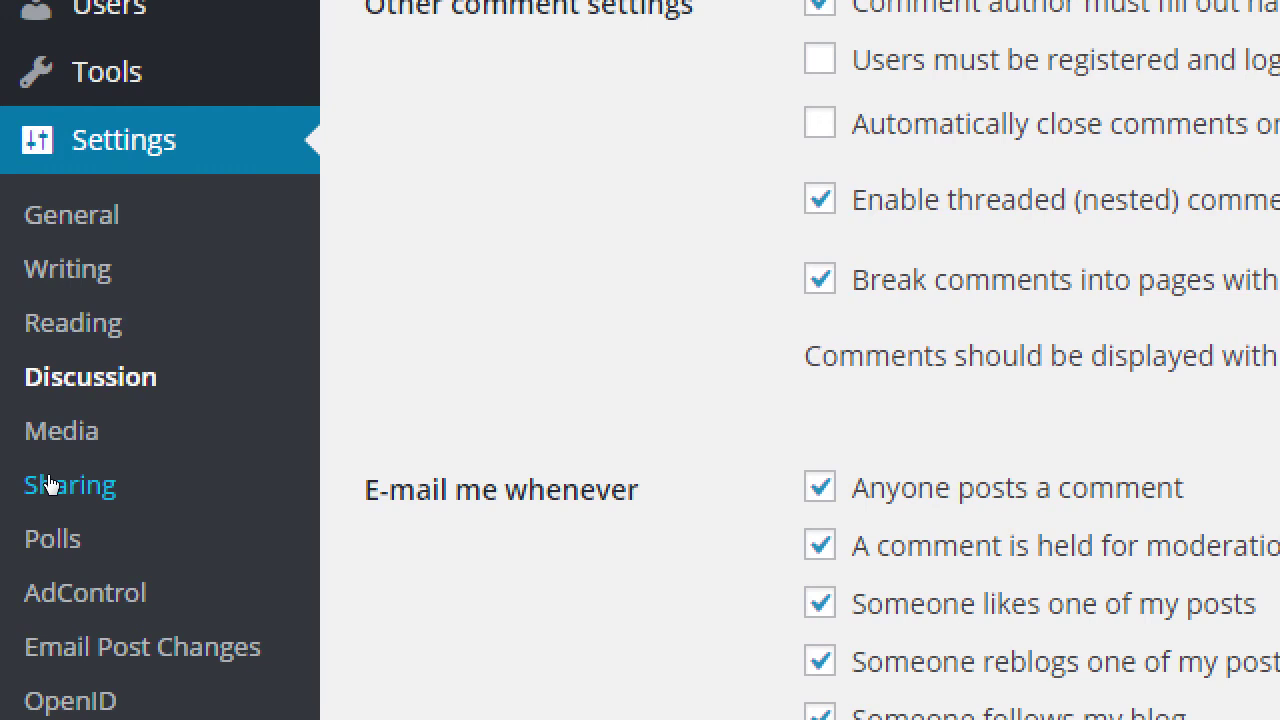
click(48, 478)
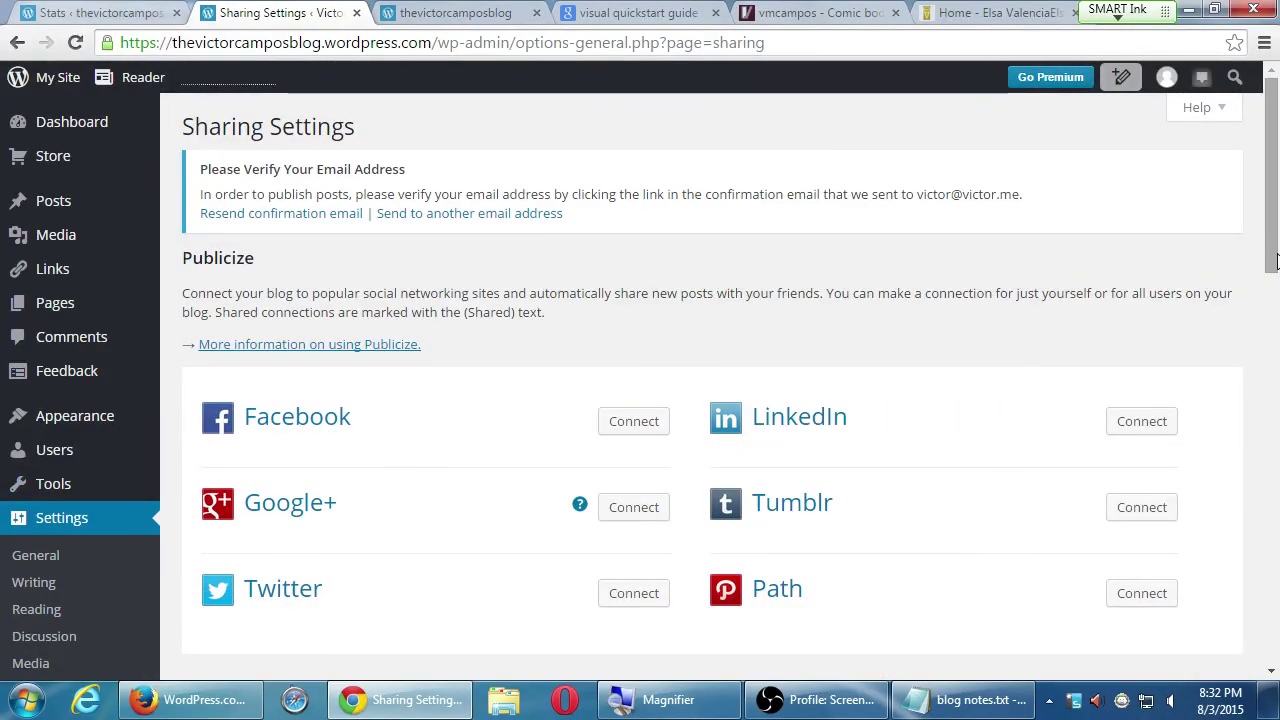
drag(1272, 262, 1253, 303)
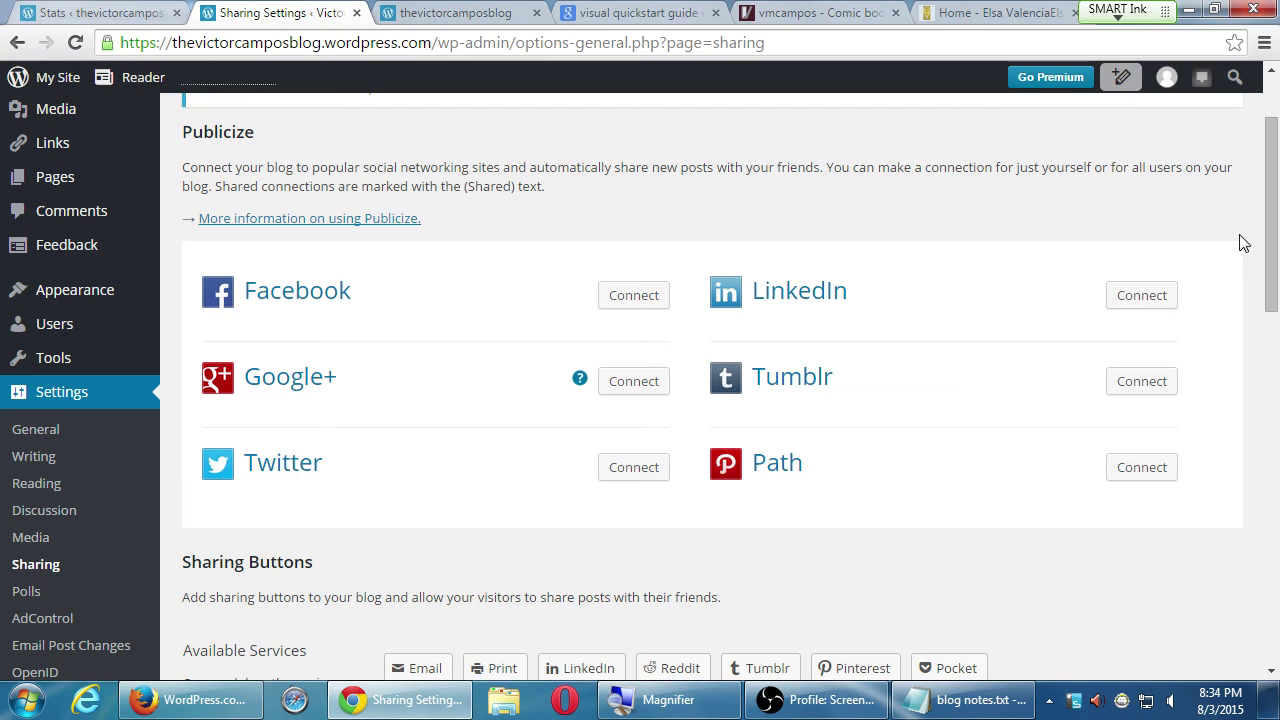
- Scroll past Publicize to the Sharing Buttons, showing Press This, Twitter, Facebook and Google enabled
drag(1266, 148, 1262, 251)
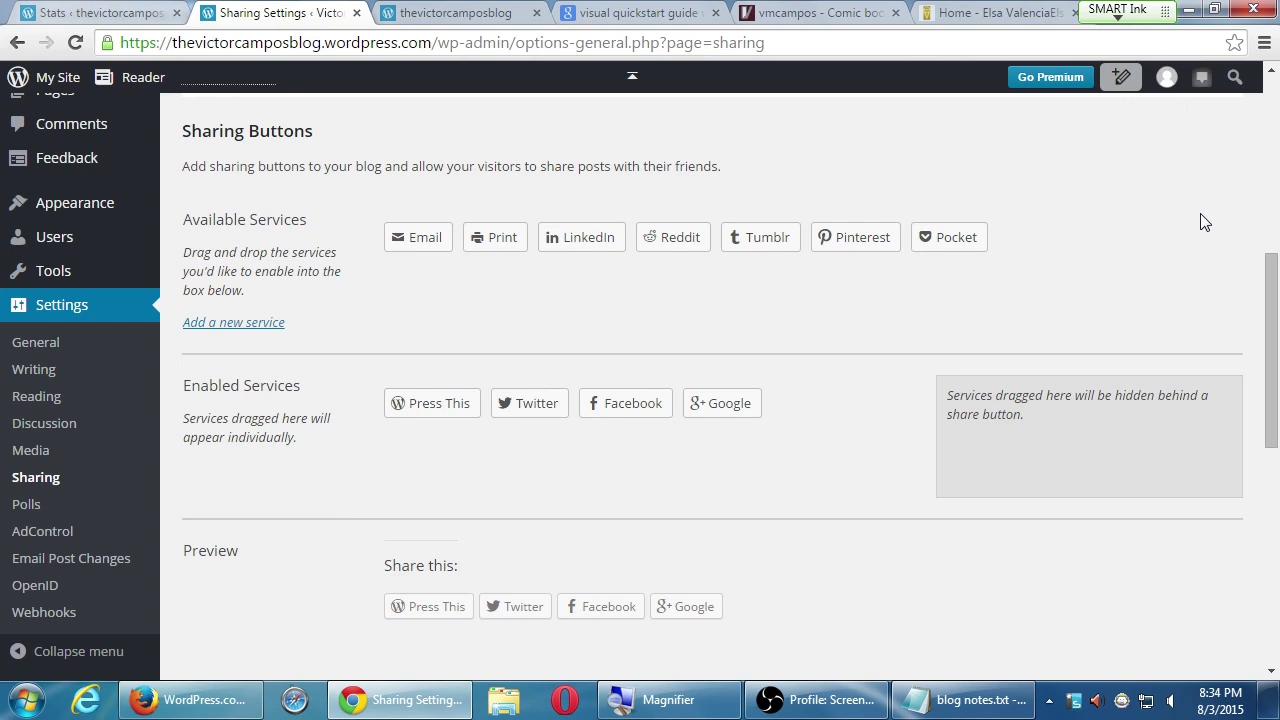
- Move Facebook, then Twitter, to the front of the enabled sharing services
key(super+plus)
drag(635, 404, 399, 401)
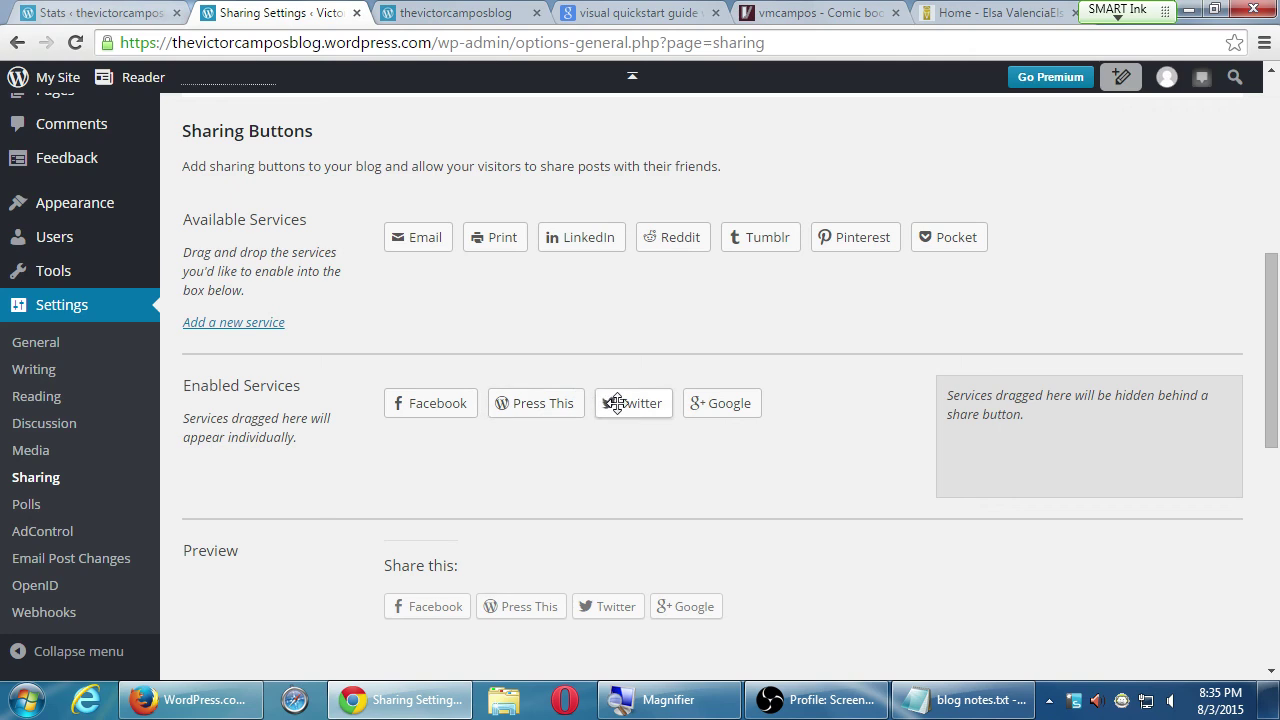
drag(613, 403, 517, 404)
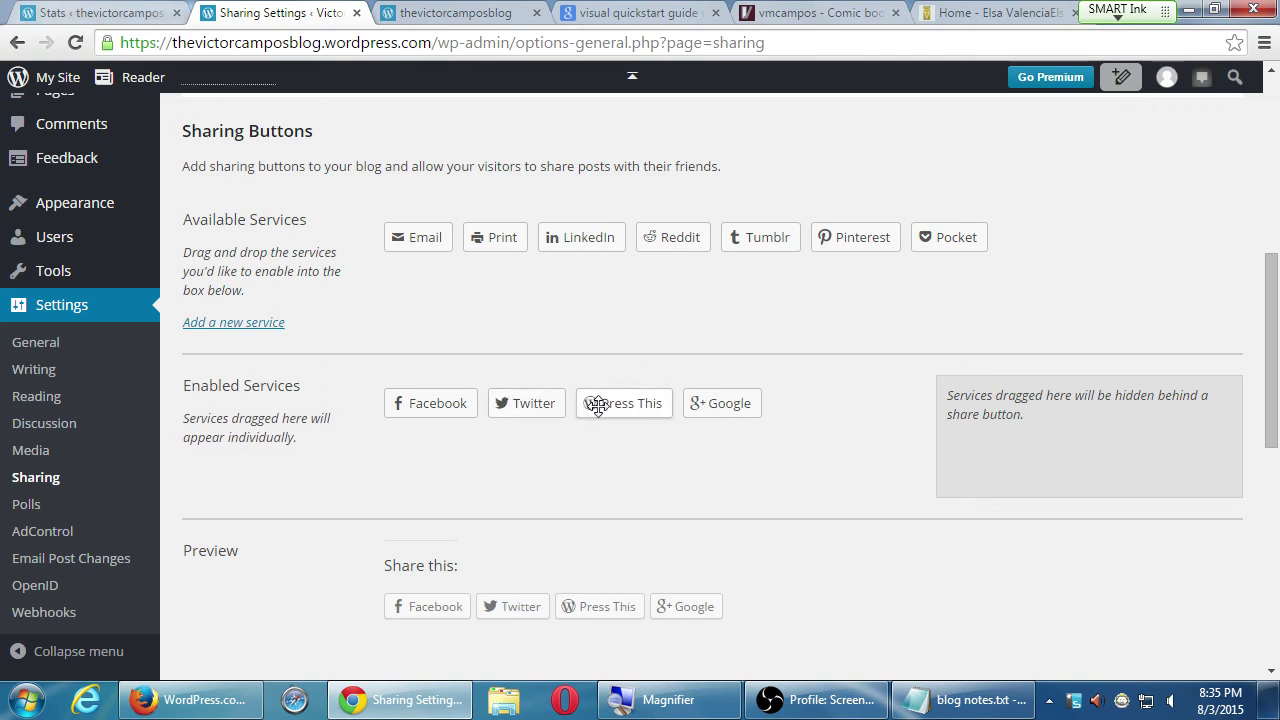
- Return Press This and Google to Available Services and hide Pinterest behind More
drag(597, 404, 600, 240)
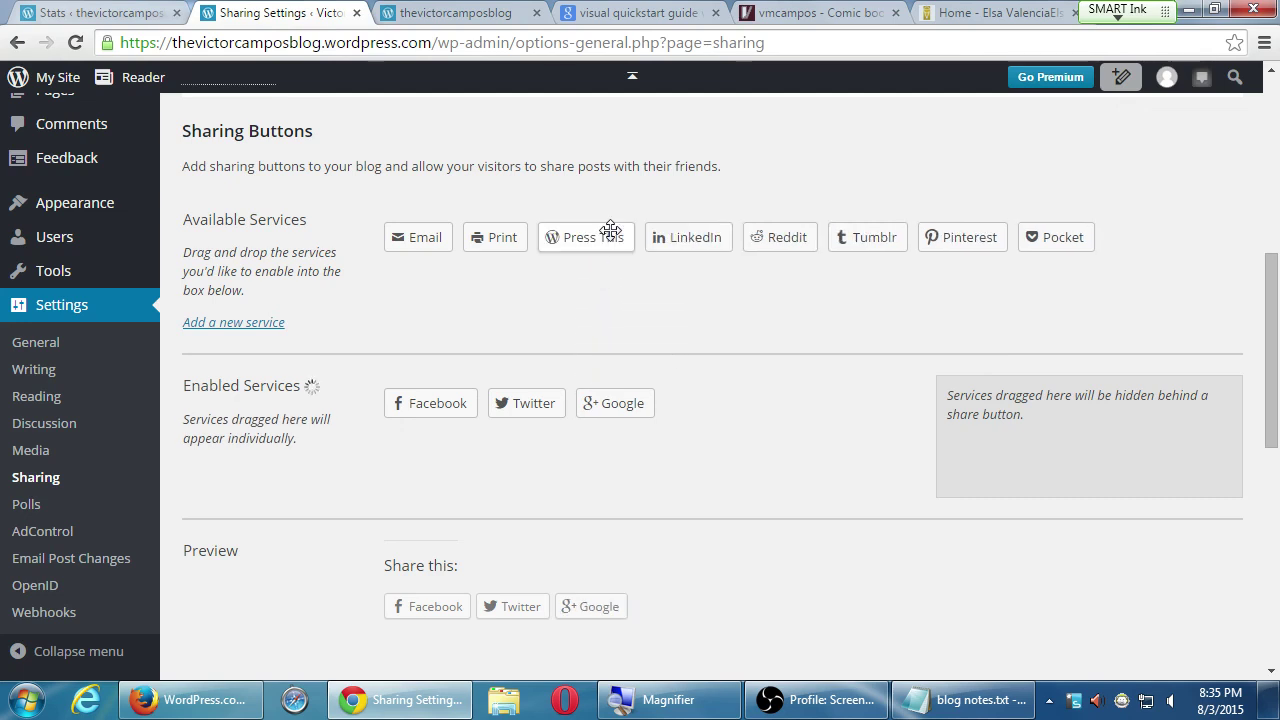
drag(609, 403, 620, 240)
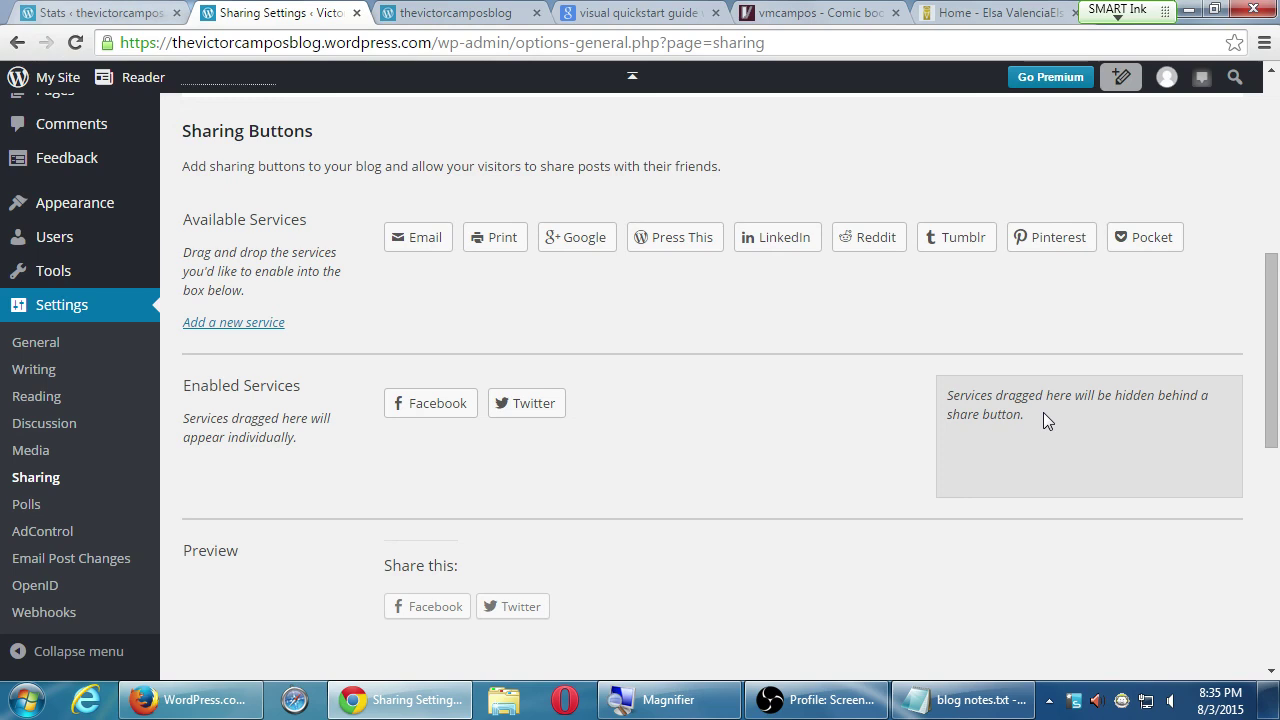
drag(1046, 238, 1071, 462)
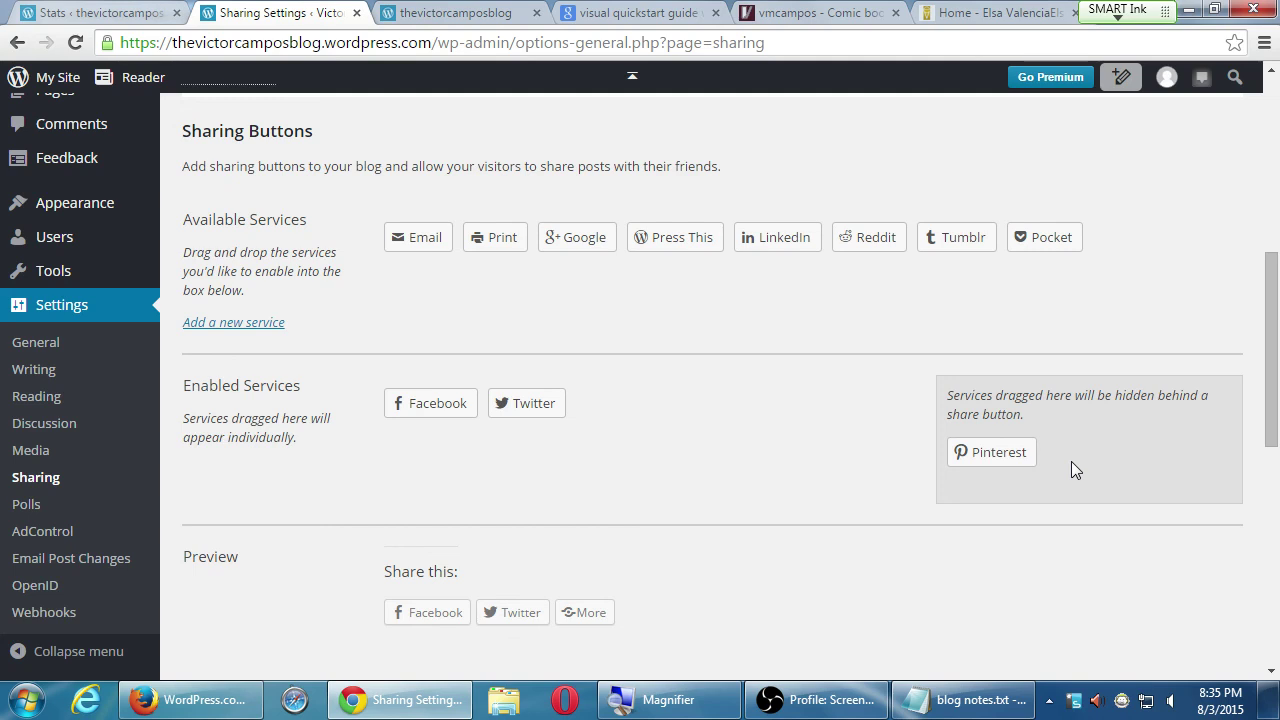
- Hide Google, Tumblr, Pocket and Reddit behind the More button, with Reddit placed last
drag(557, 232, 1005, 485)
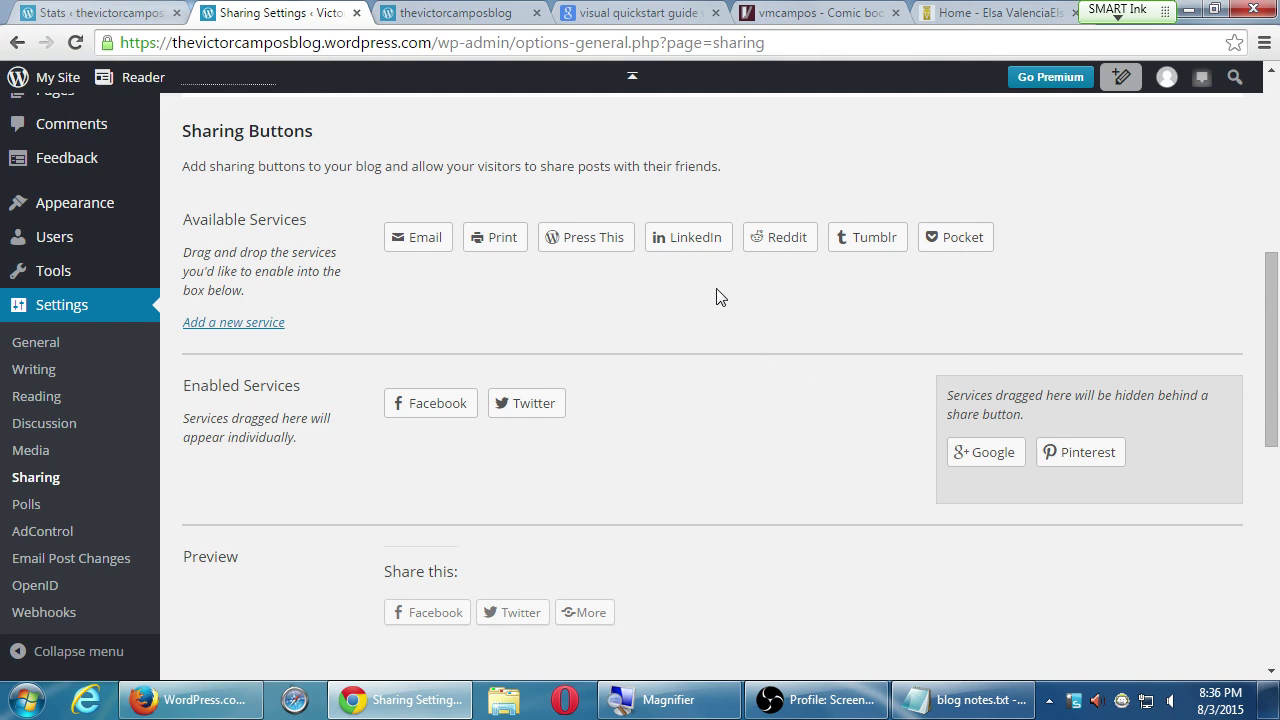
drag(850, 237, 970, 465)
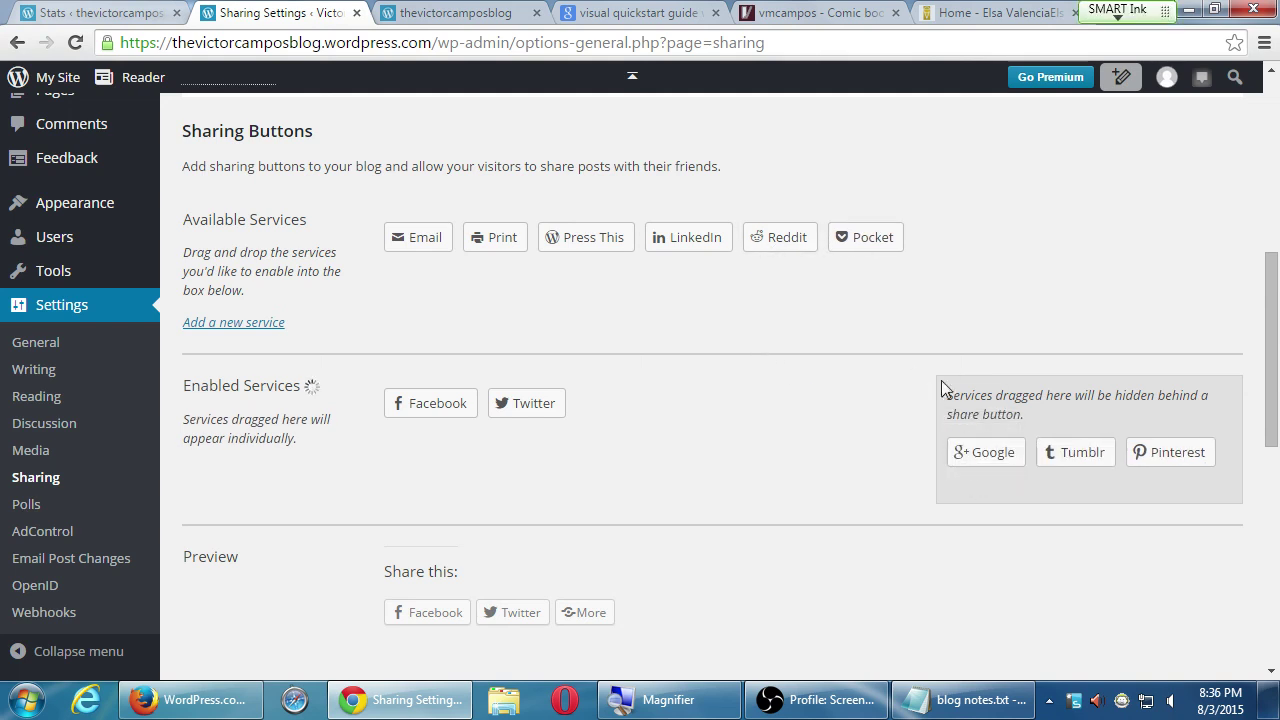
drag(870, 240, 998, 464)
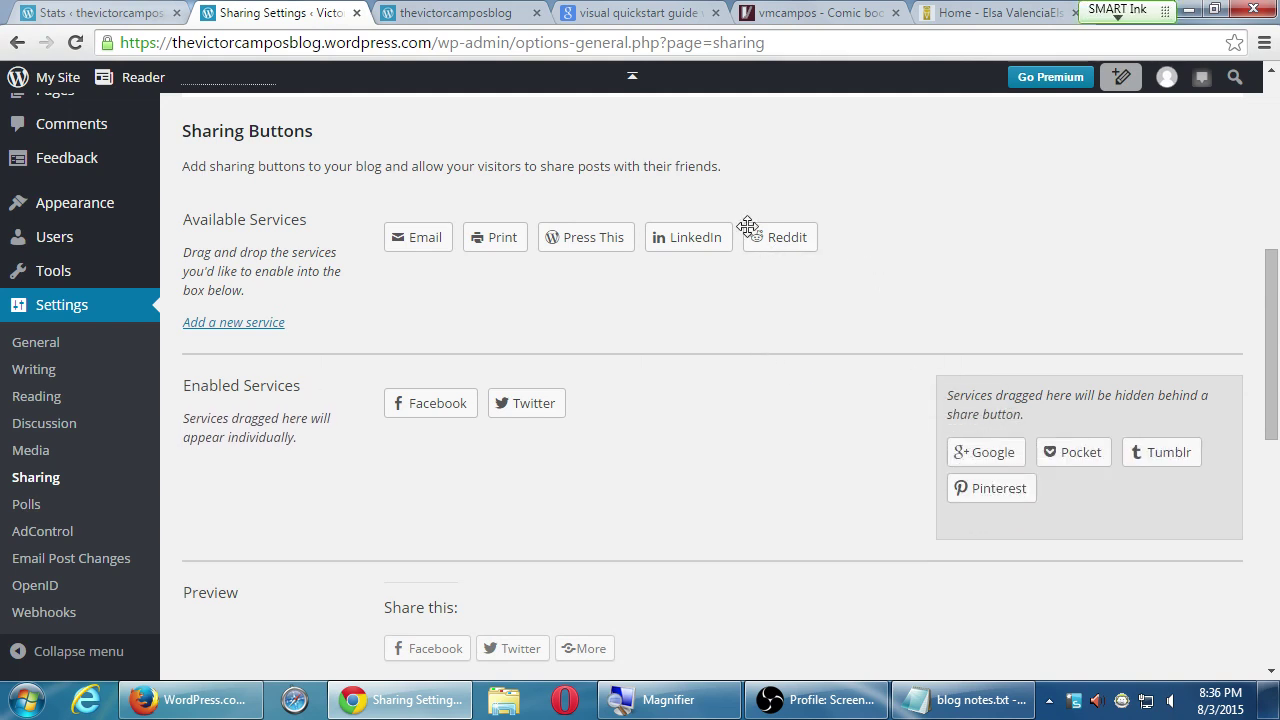
drag(766, 237, 1046, 448)
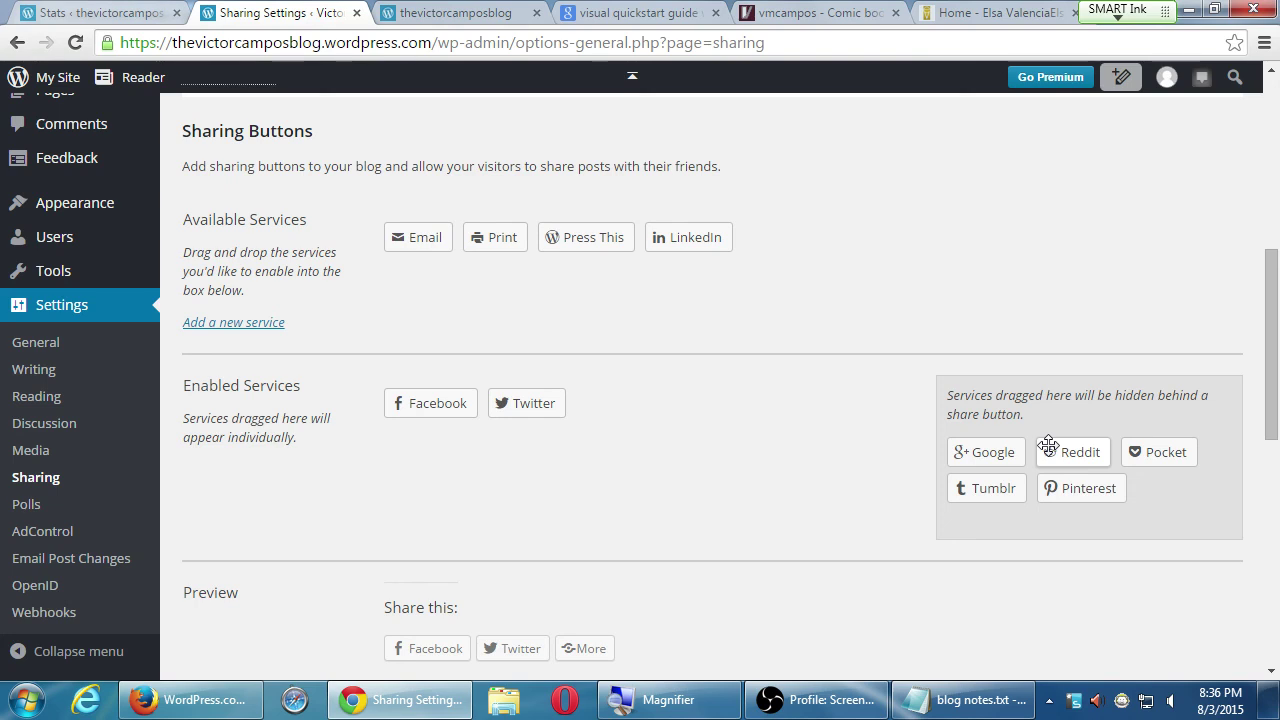
drag(1048, 445, 1082, 452)
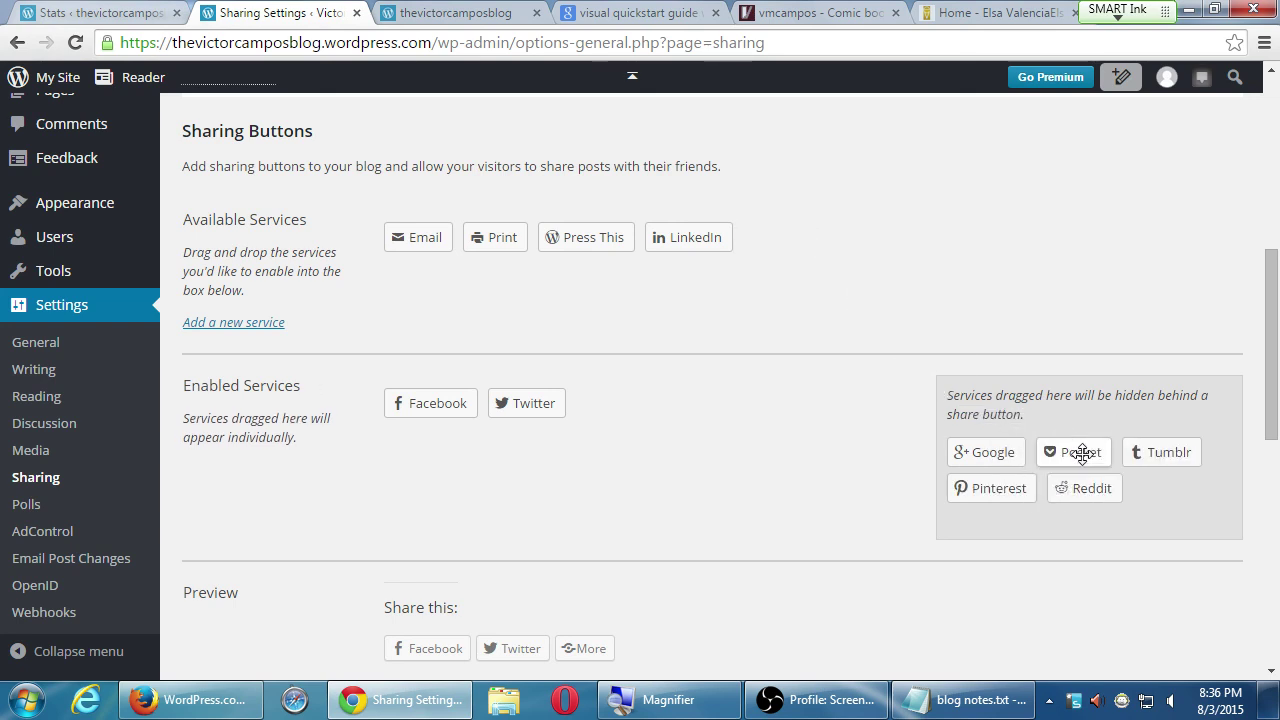
scroll(929, 620, down, 1)
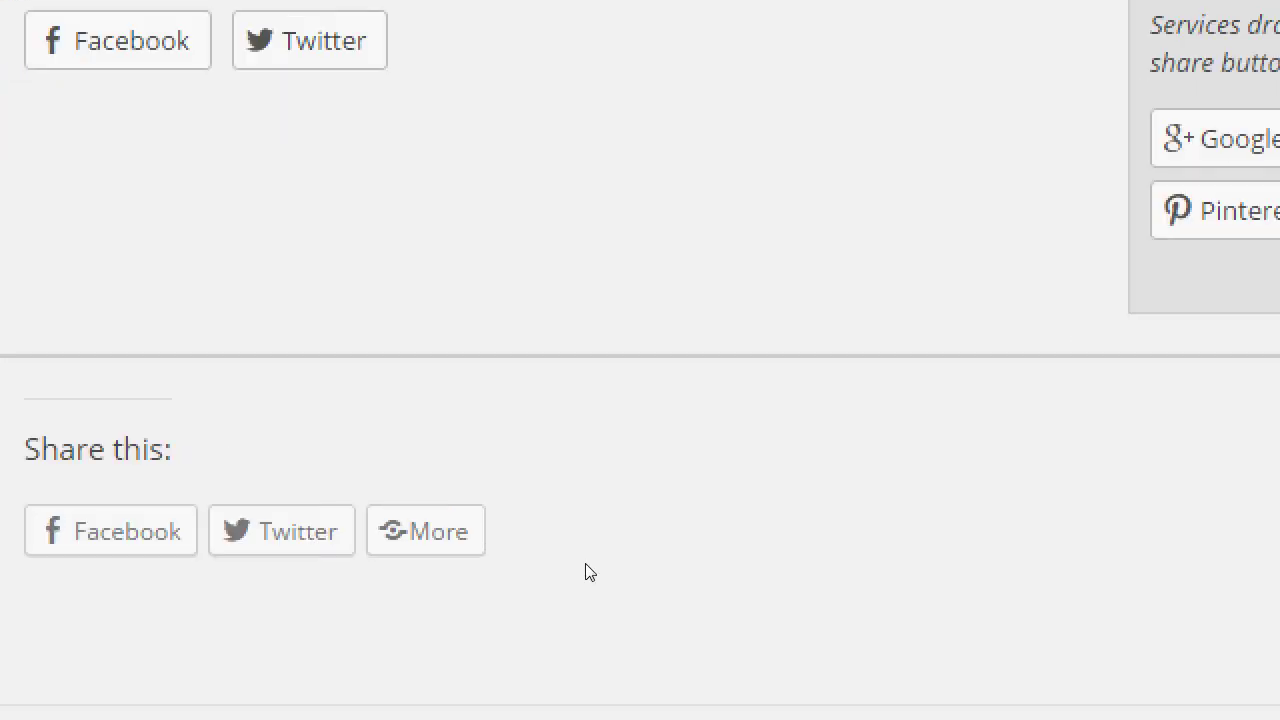
- Scroll below the preview to the Button style, Sharing label and Show buttons on options
scroll(585, 546, up, 5)
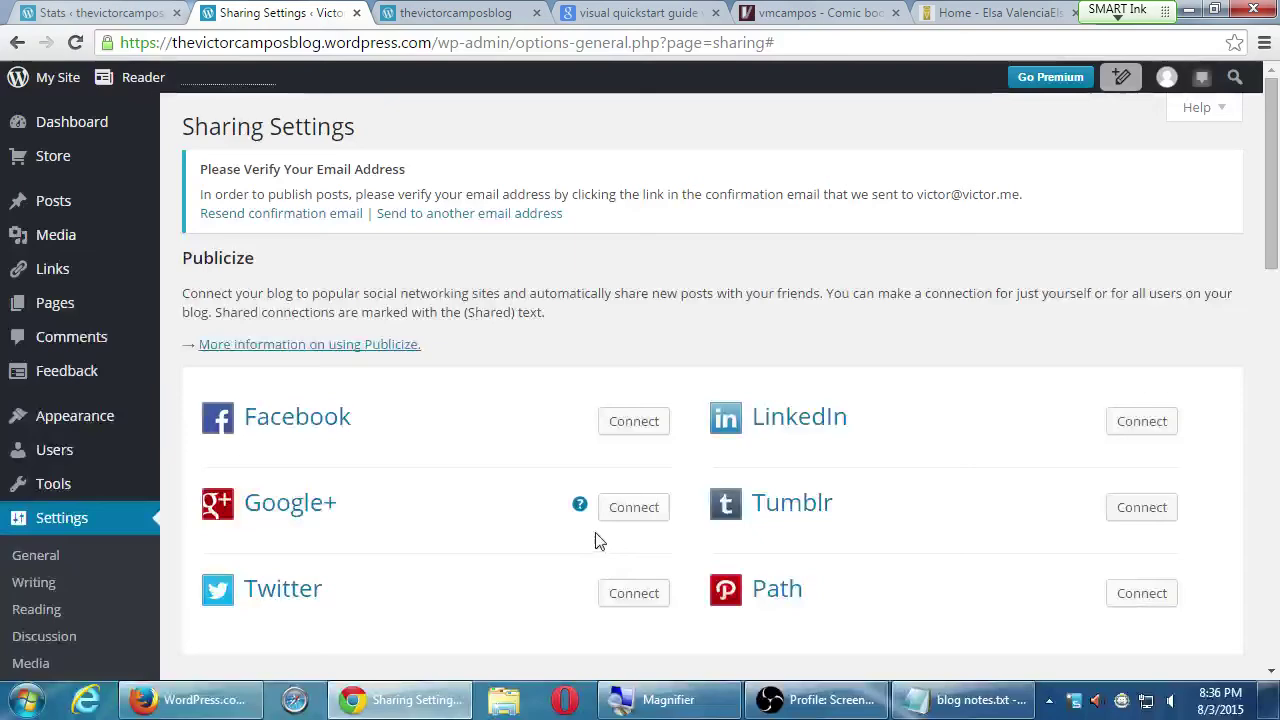
scroll(585, 543, down, 6)
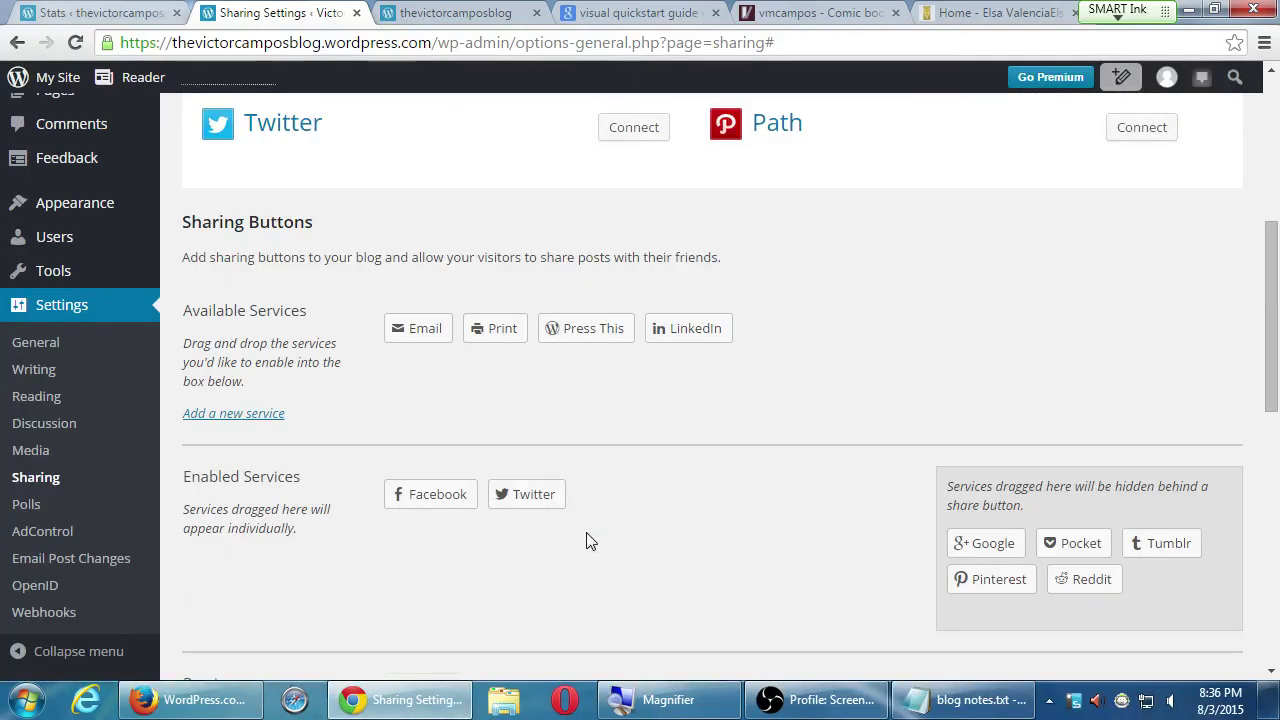
scroll(592, 541, down, 2)
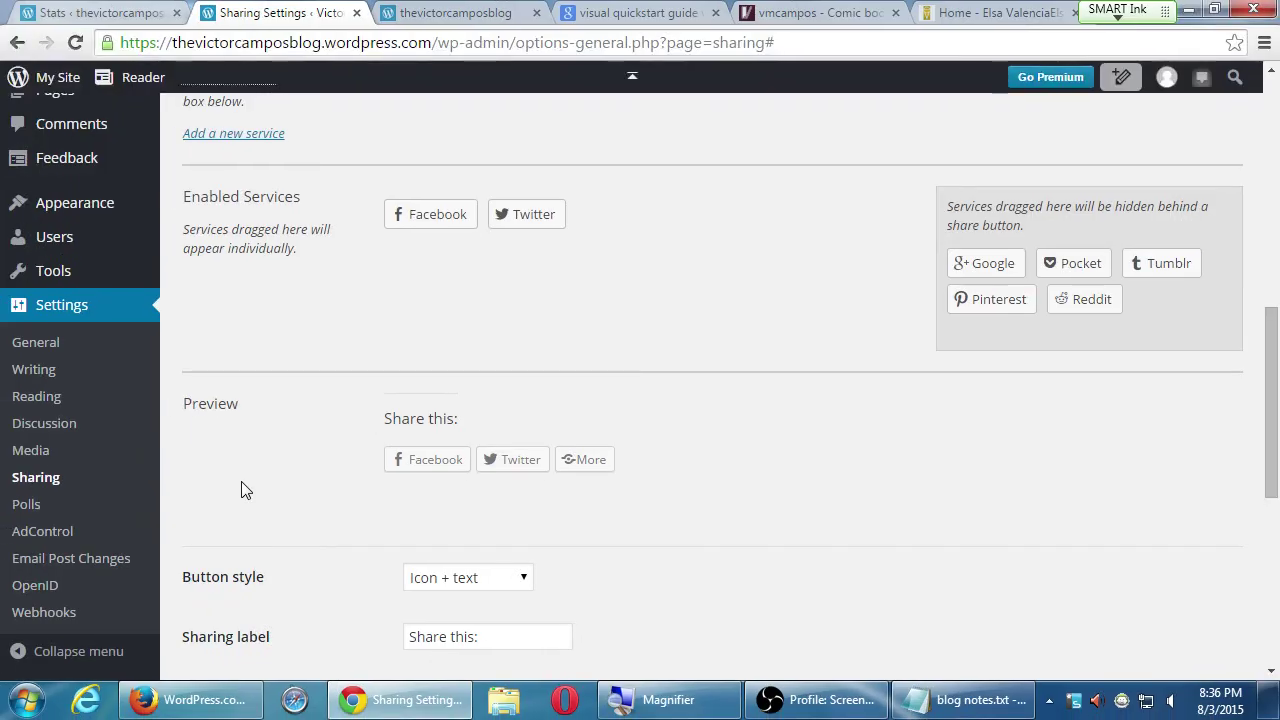
scroll(729, 471, up, 1)
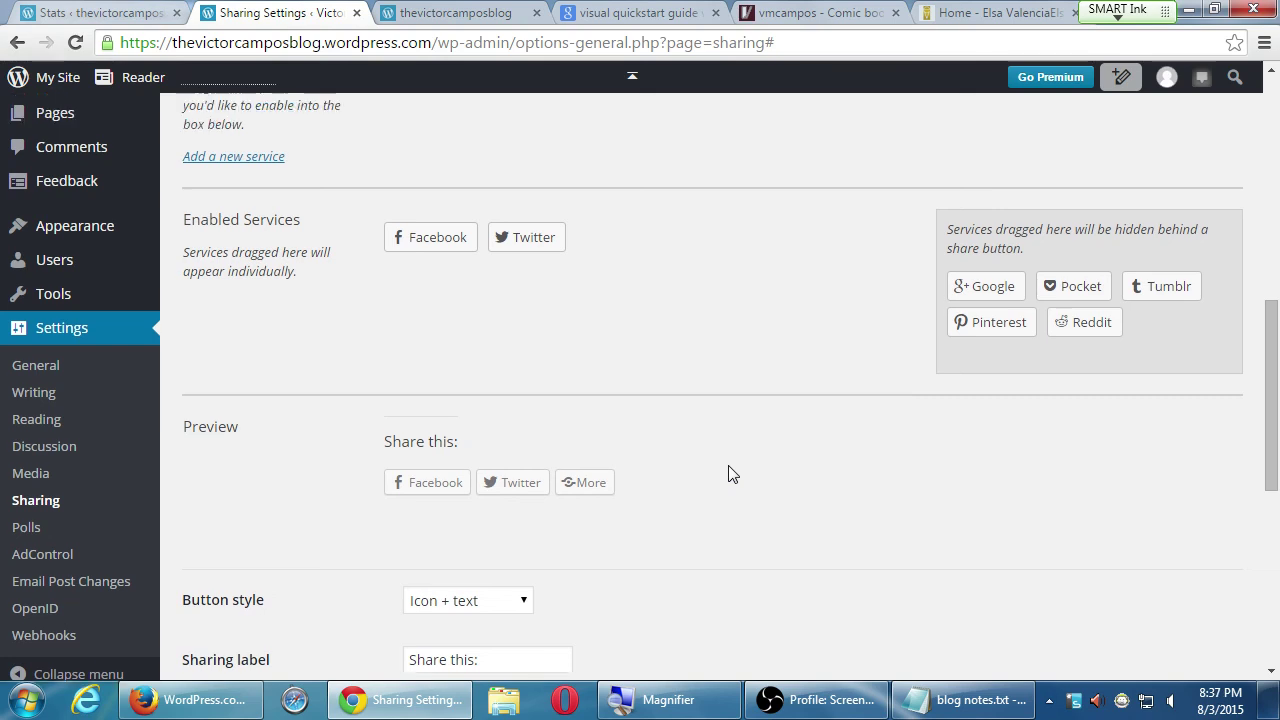
scroll(400, 478, down, 1)
scroll(355, 475, down, 2)
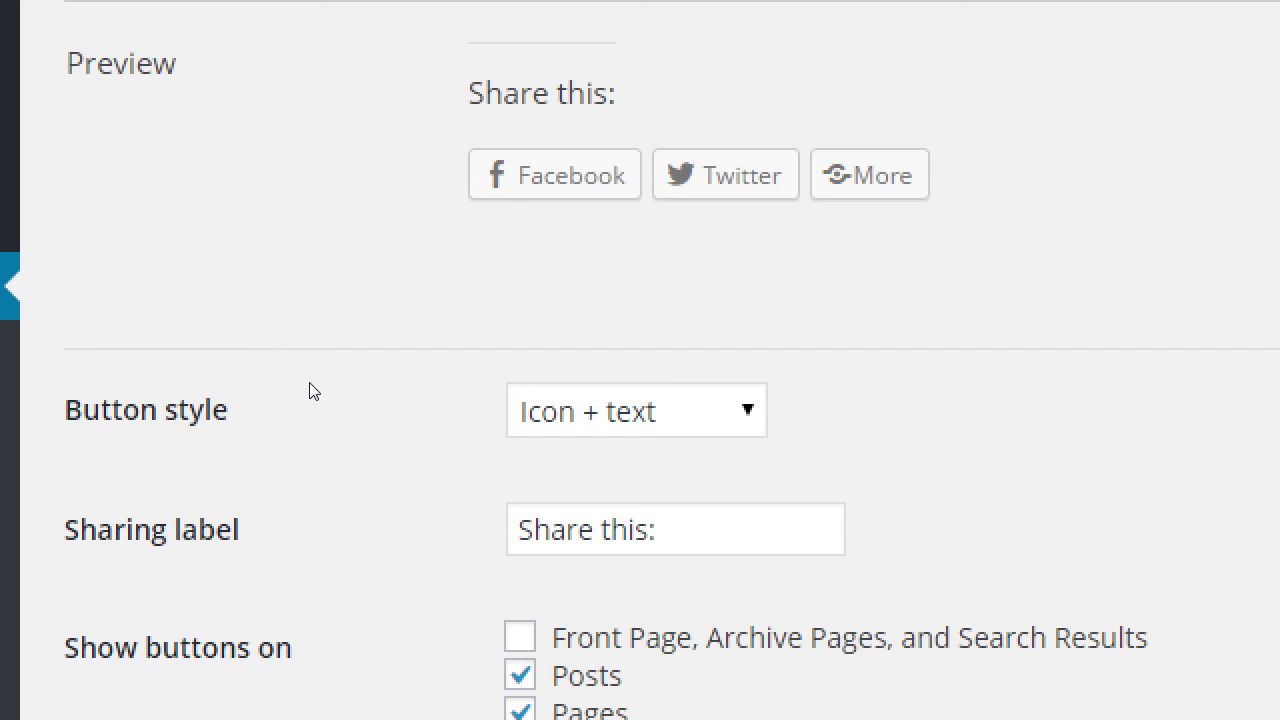
- Preview the Icon only, Text only and Official buttons styles in the Button style dropdown
key(alt+Down)
key(Down)
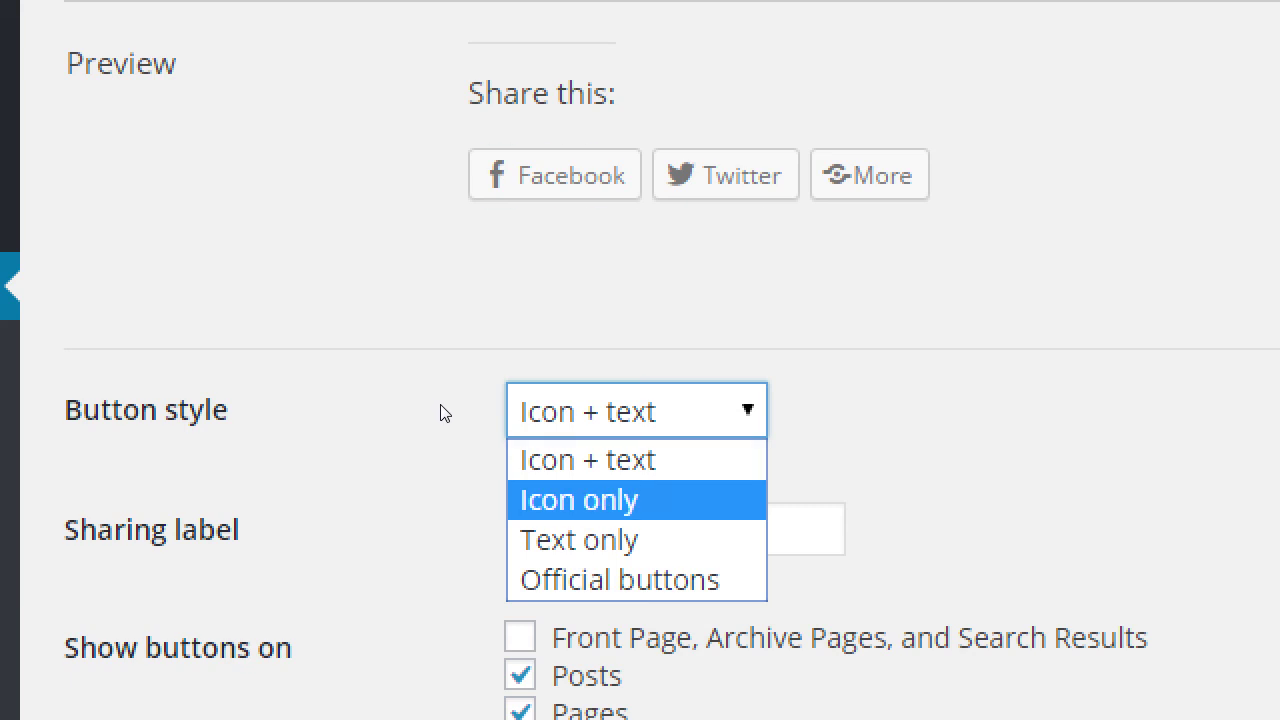
key(Return)
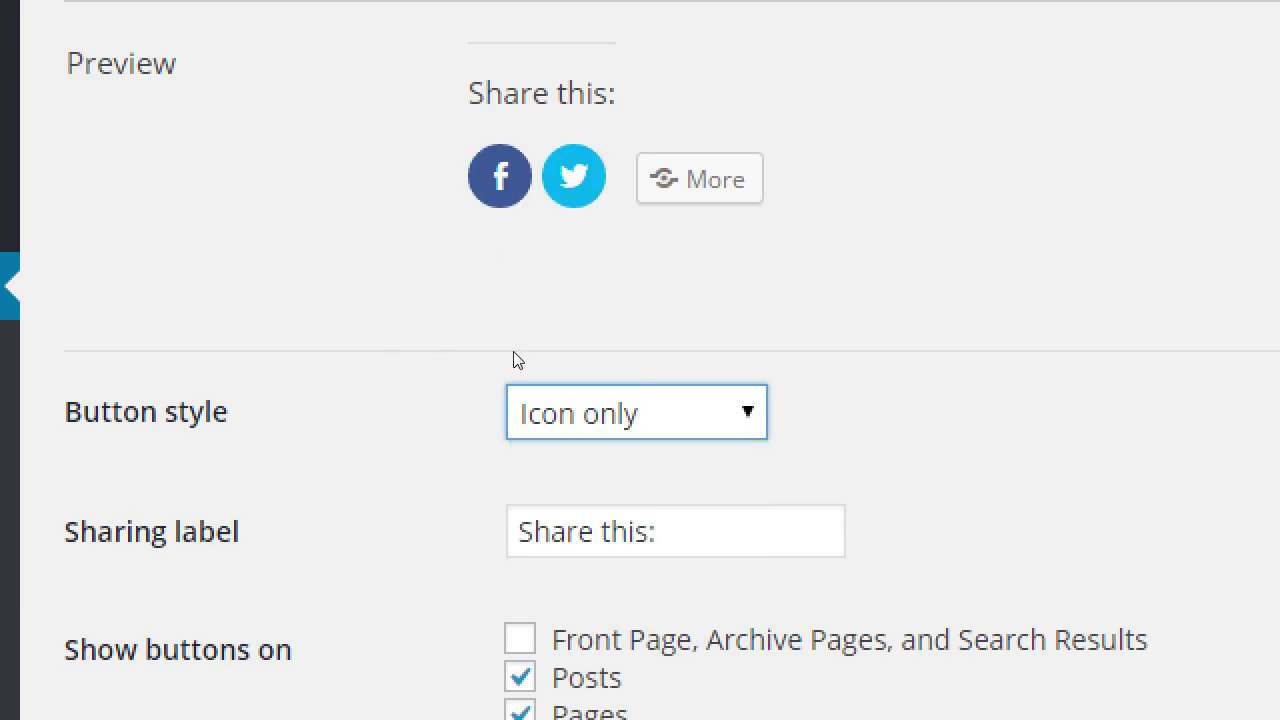
key(alt+Down)
key(Down)
key(Return)
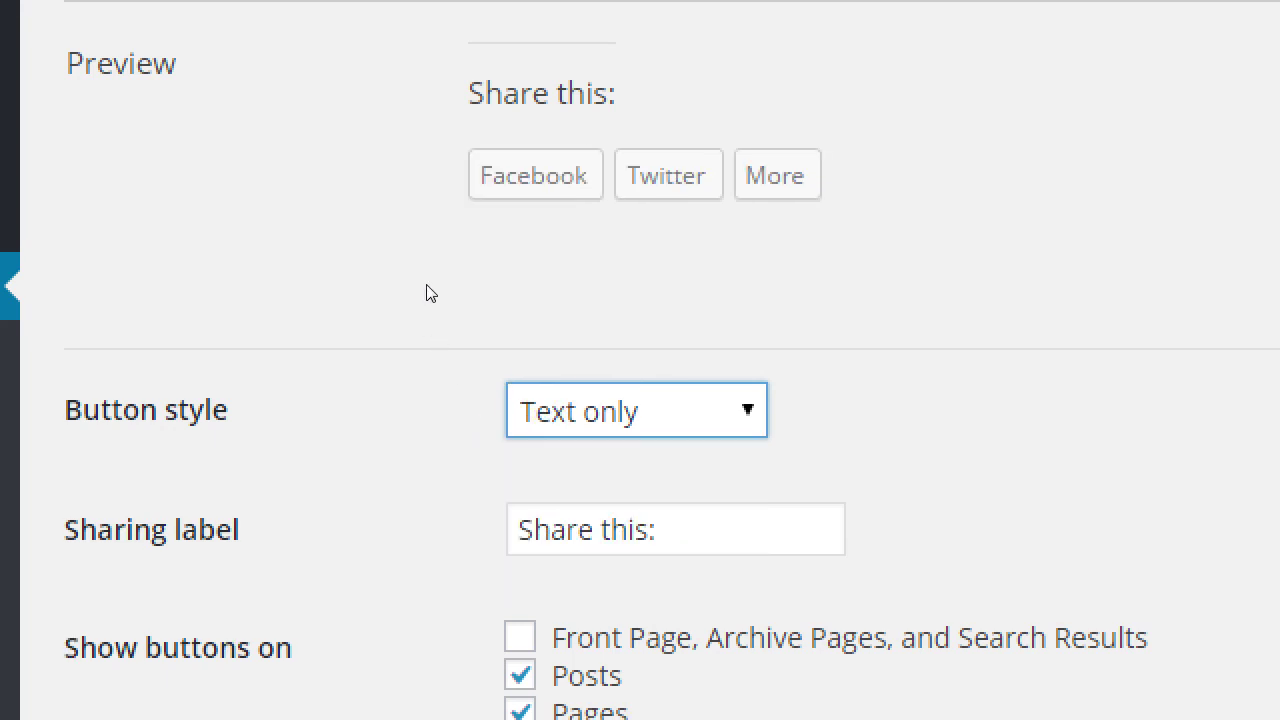
key(alt+Down)
key(Down)
key(Return)
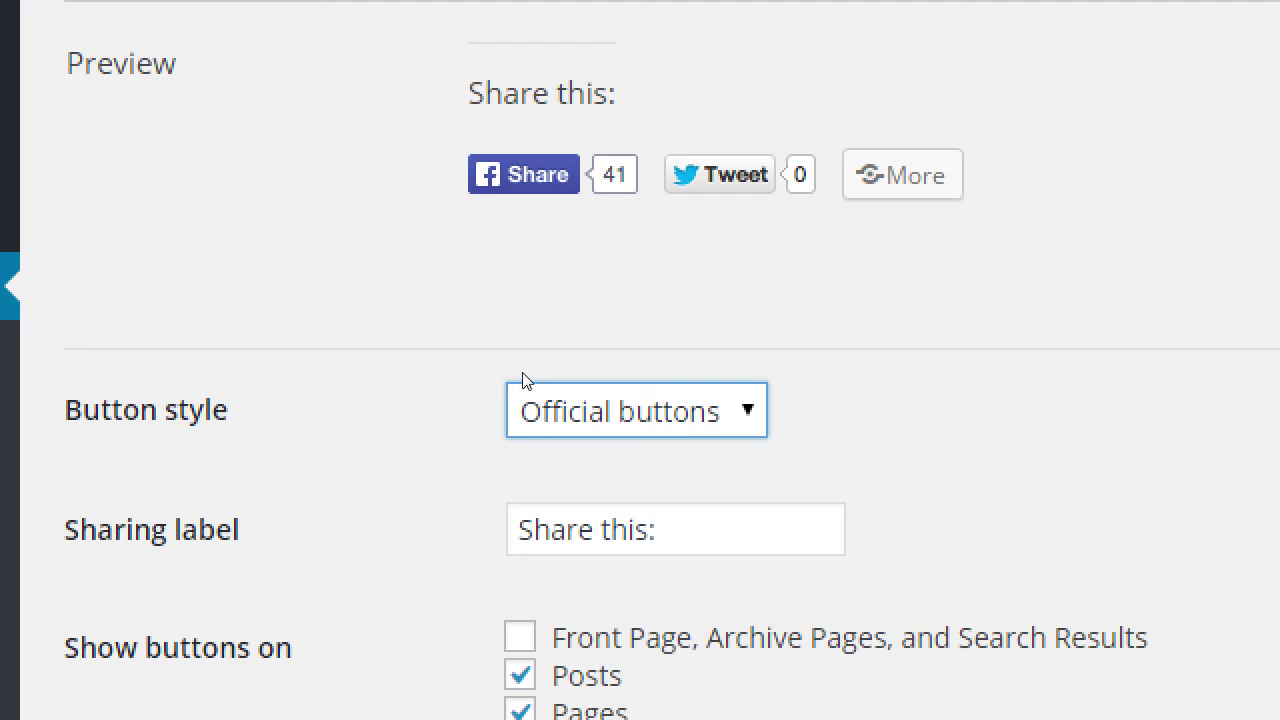
- Set the button style back to Icon only
click(516, 386)
key(Up)
key(Up)
key(Return)
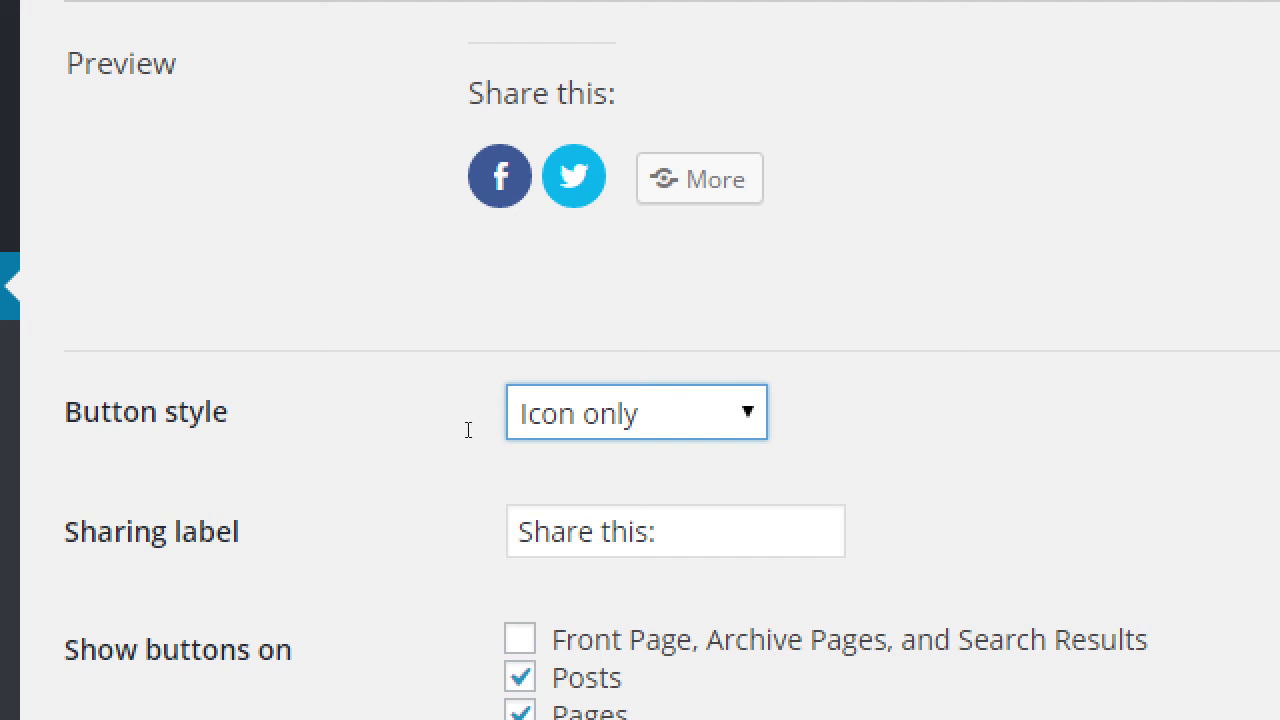
- Edit the sharing label from 'Share this:' to 'Share:'
double_click(624, 531)
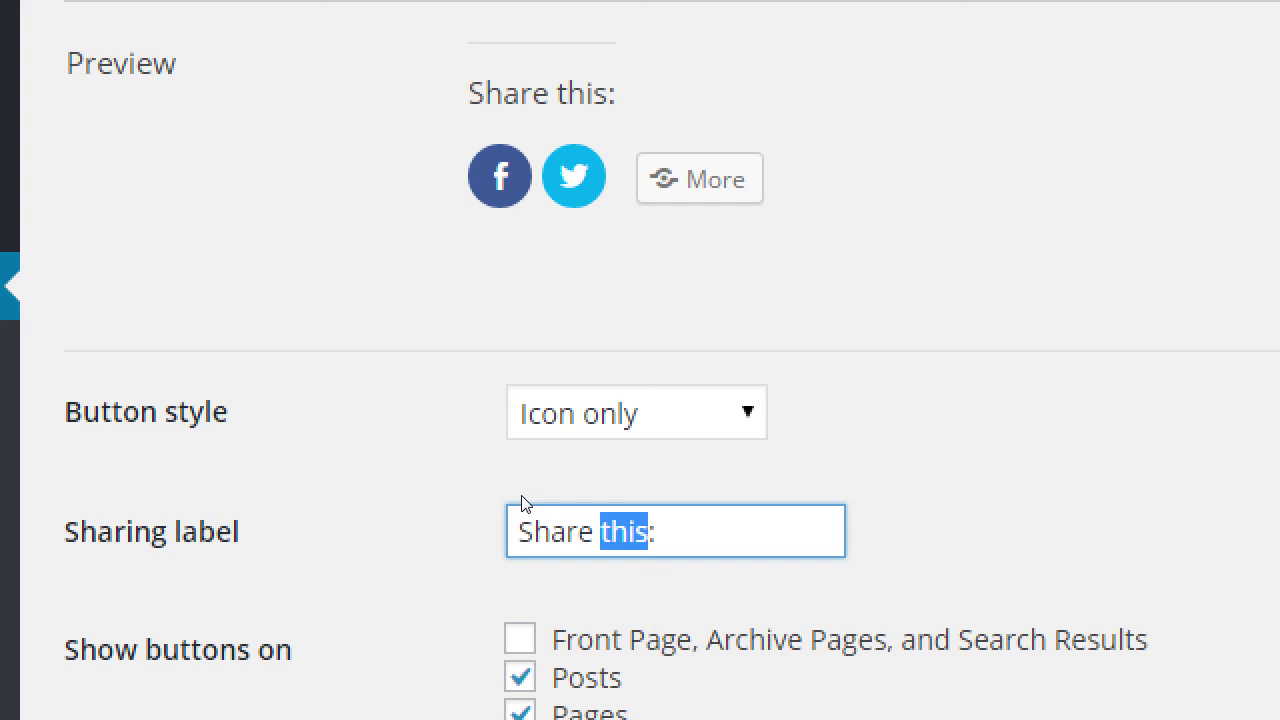
key(BackSpace)
key(BackSpace)
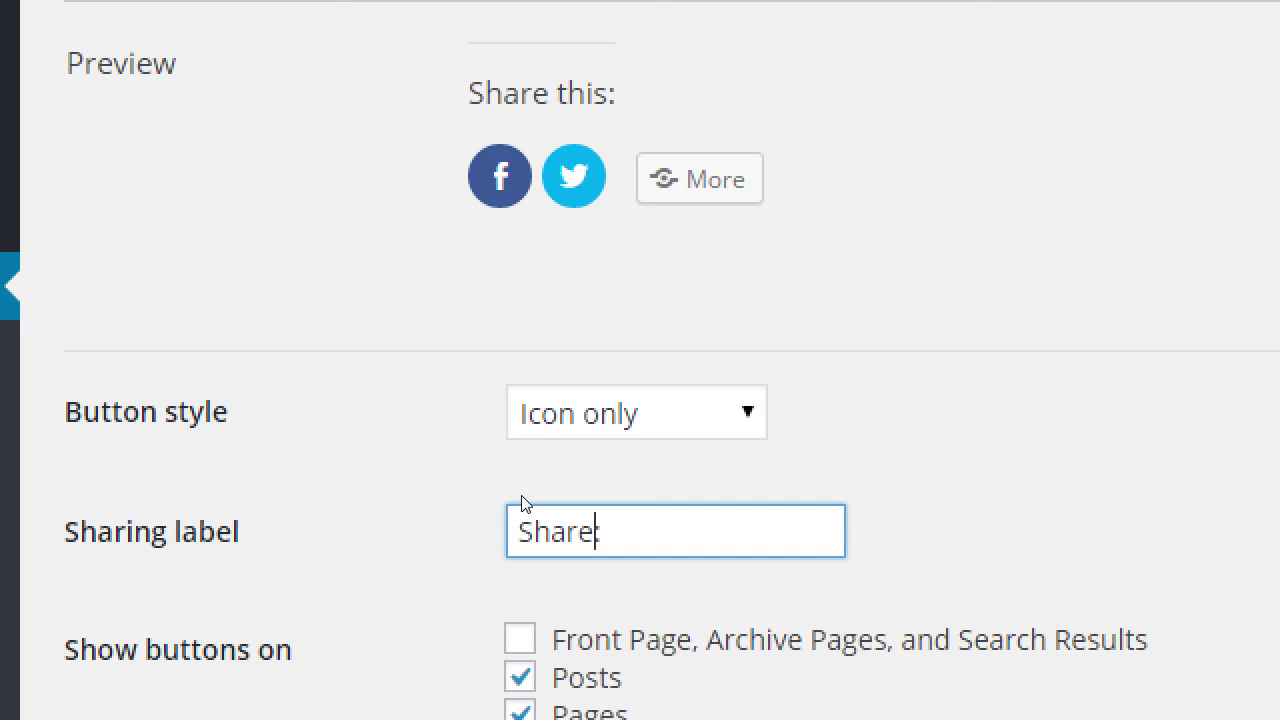
text(:)
key(shift+Tab)
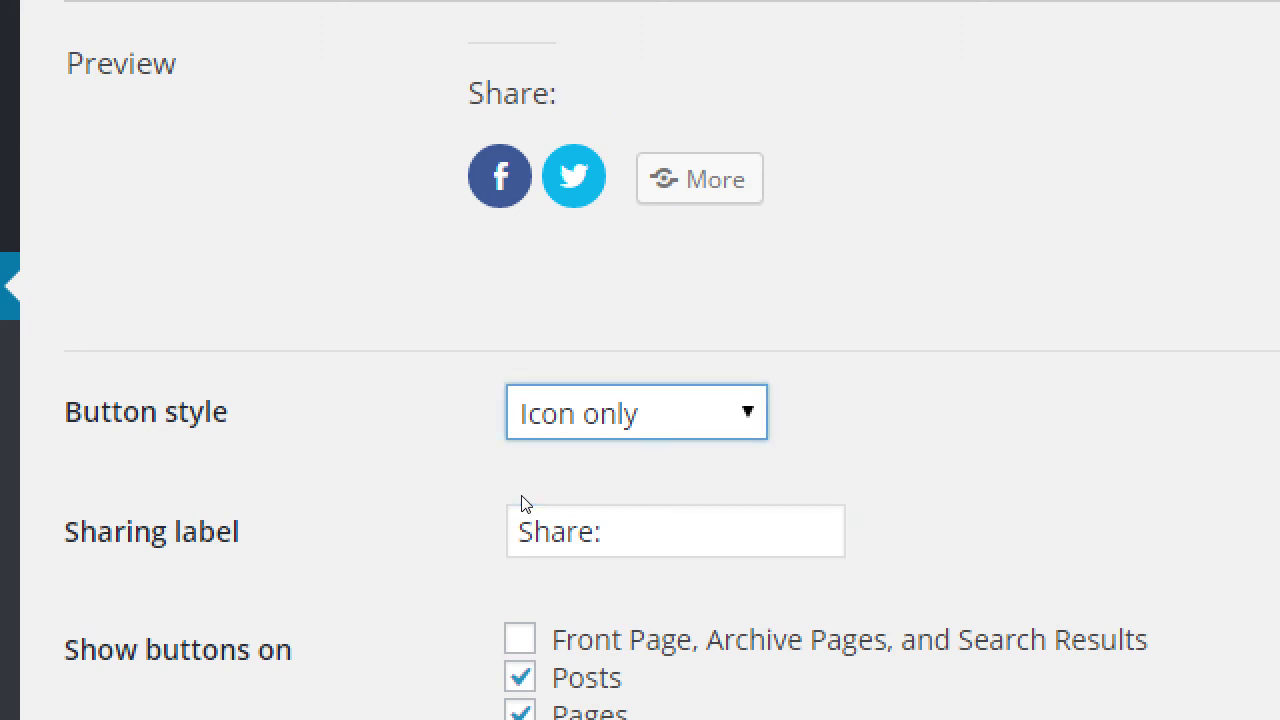
- Untick Pages under Show buttons on, leaving sharing buttons on Posts only
scroll(330, 415, down, 1)
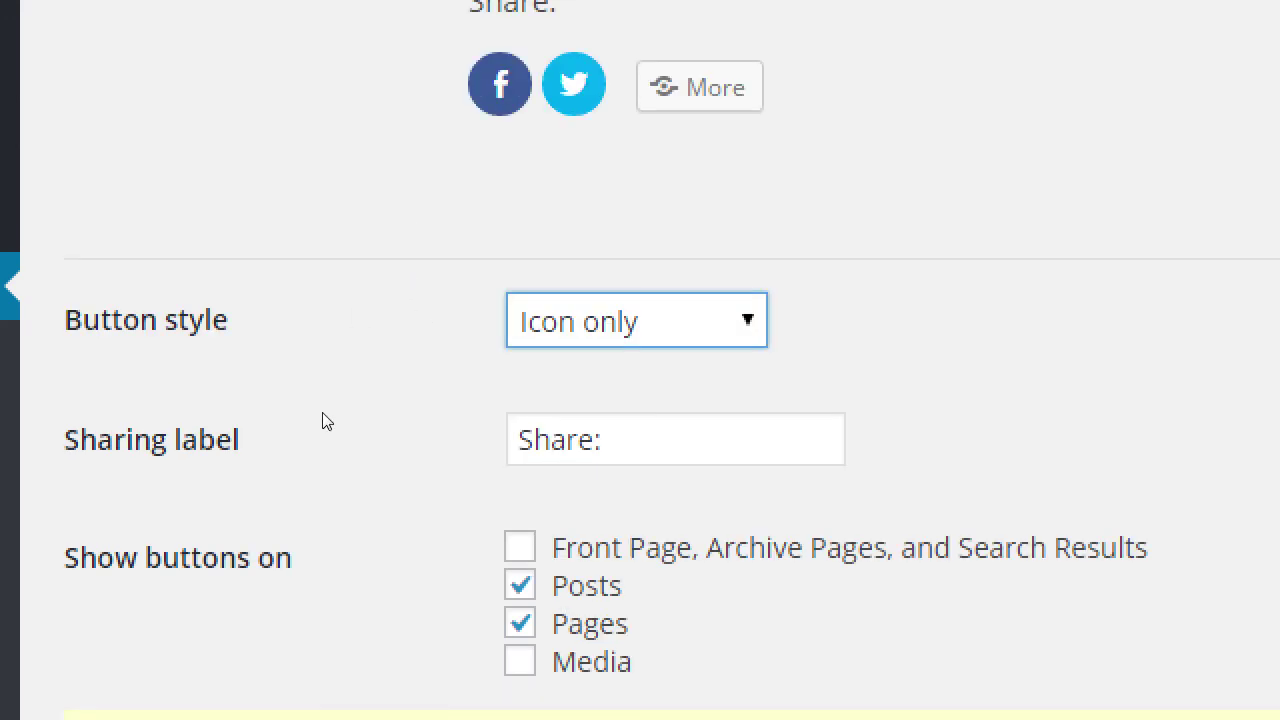
scroll(325, 420, down, 2)
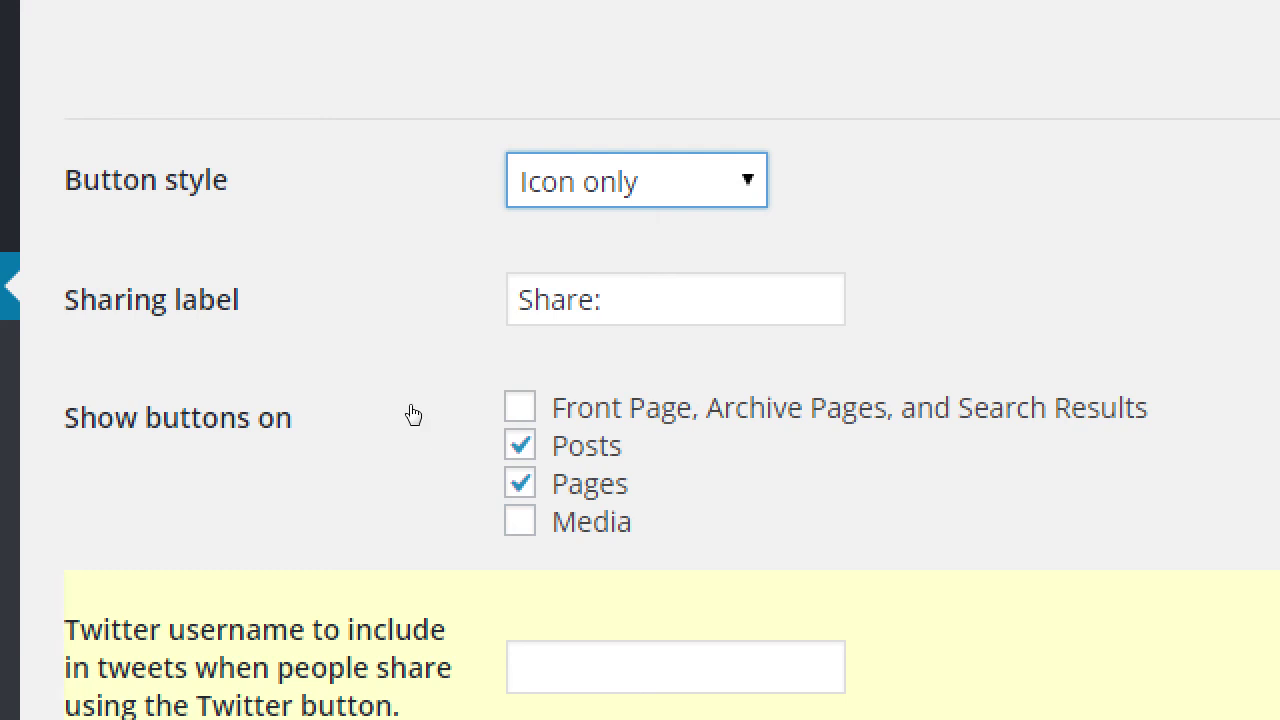
key(Tab)
key(Tab)
key(Tab)
key(Tab)
key(space)
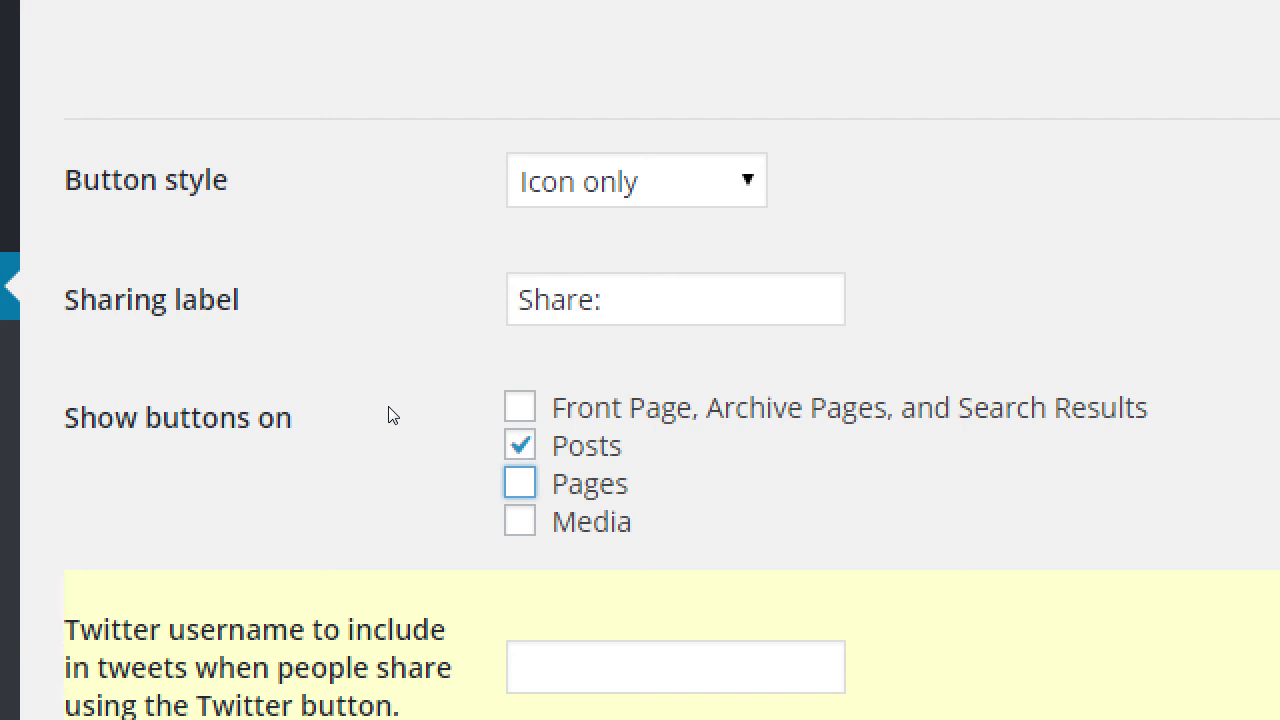
scroll(372, 490, down, 3)
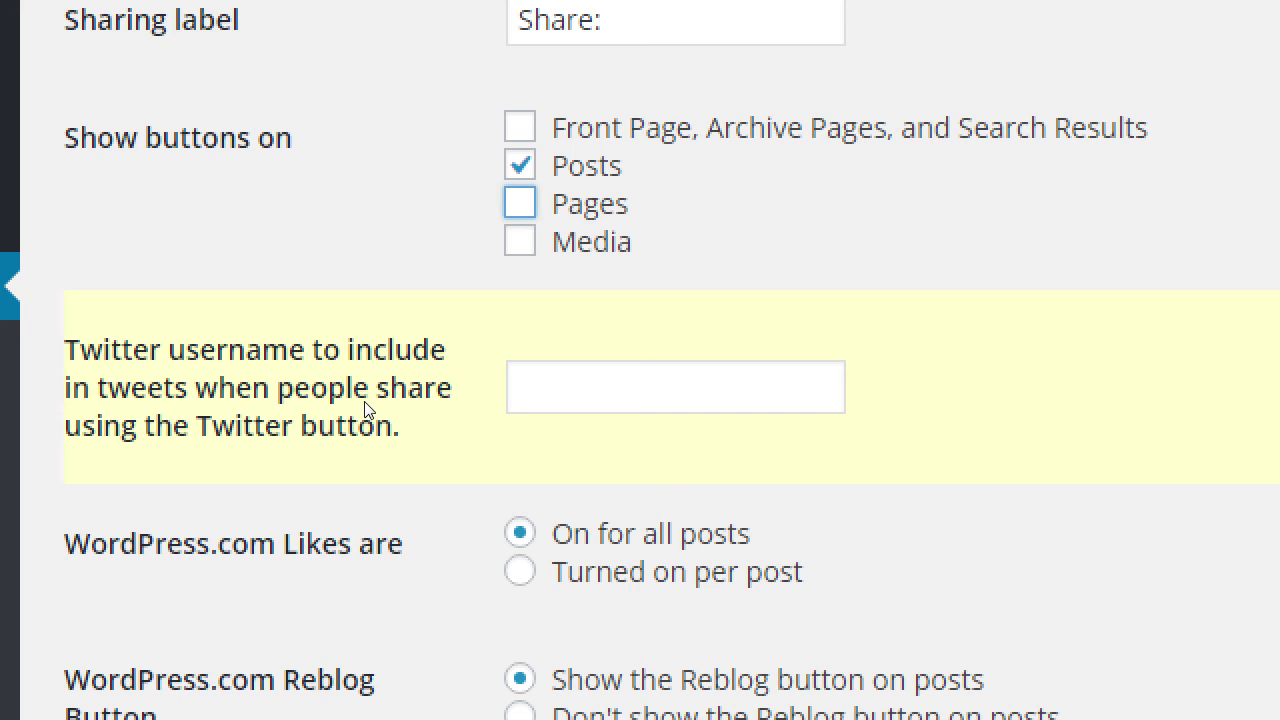
scroll(368, 410, down, 1)
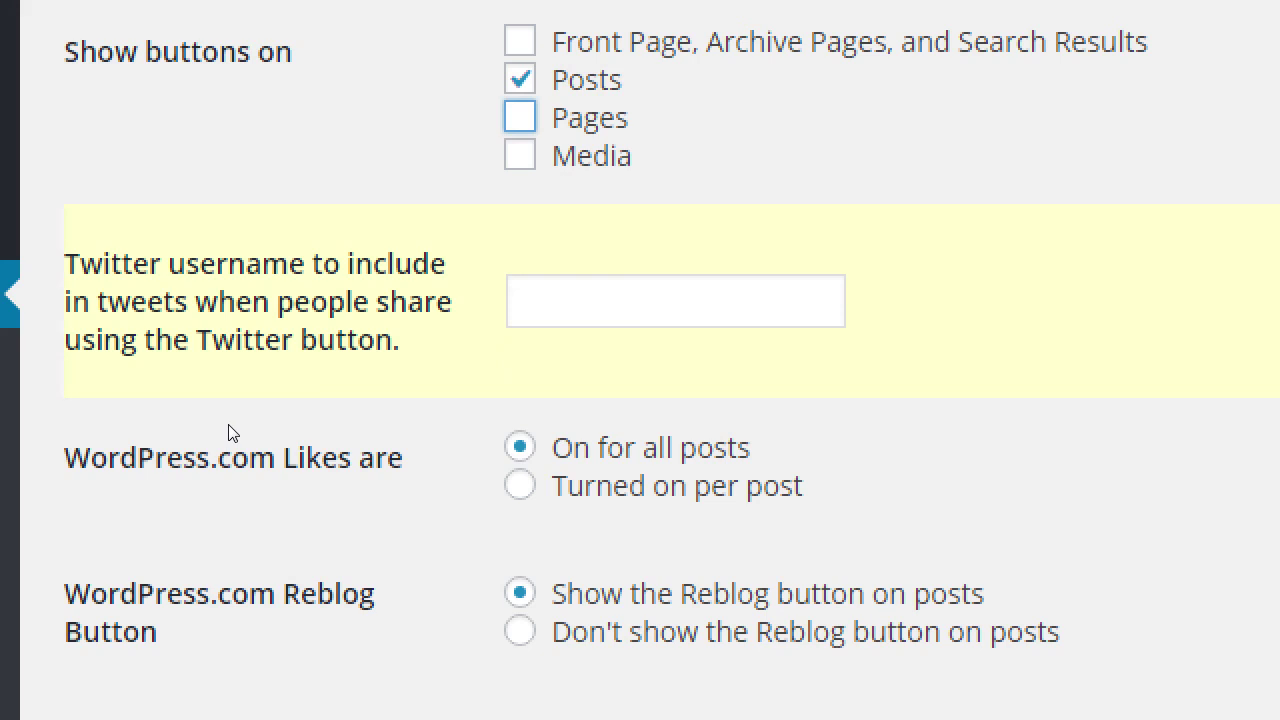
scroll(229, 434, up, 1)
scroll(235, 432, down, 2)
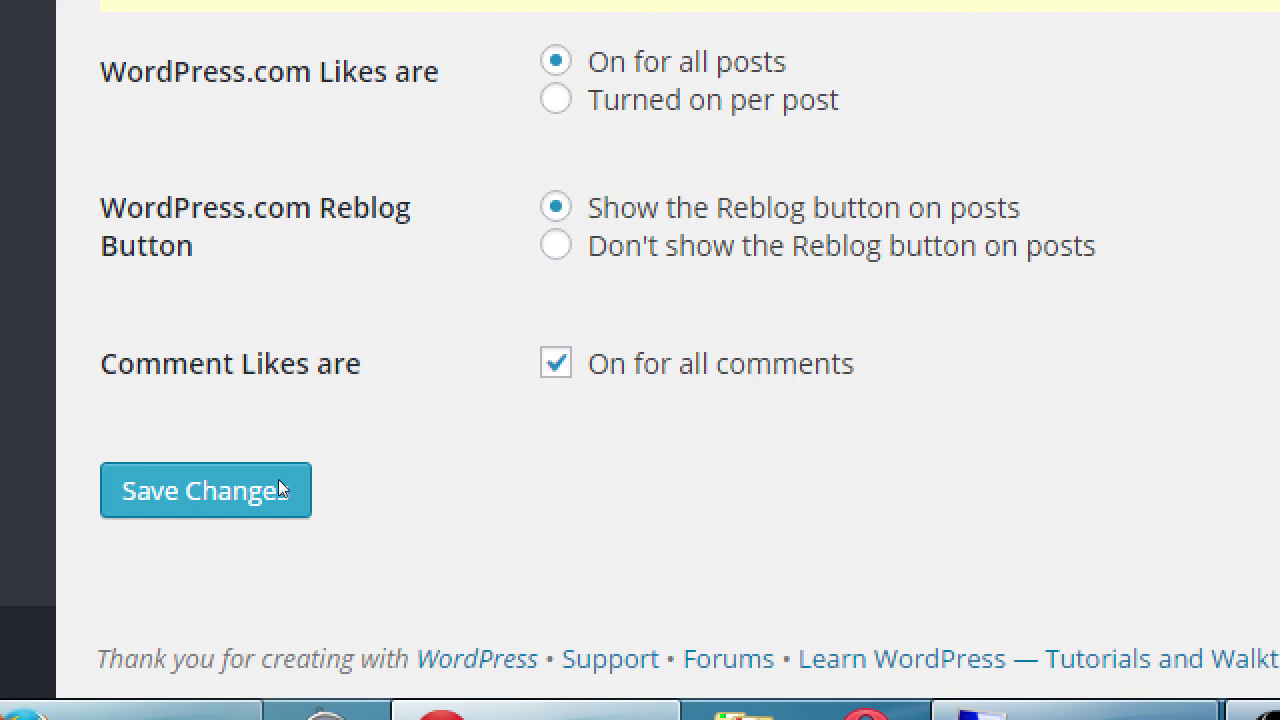
key(Down)
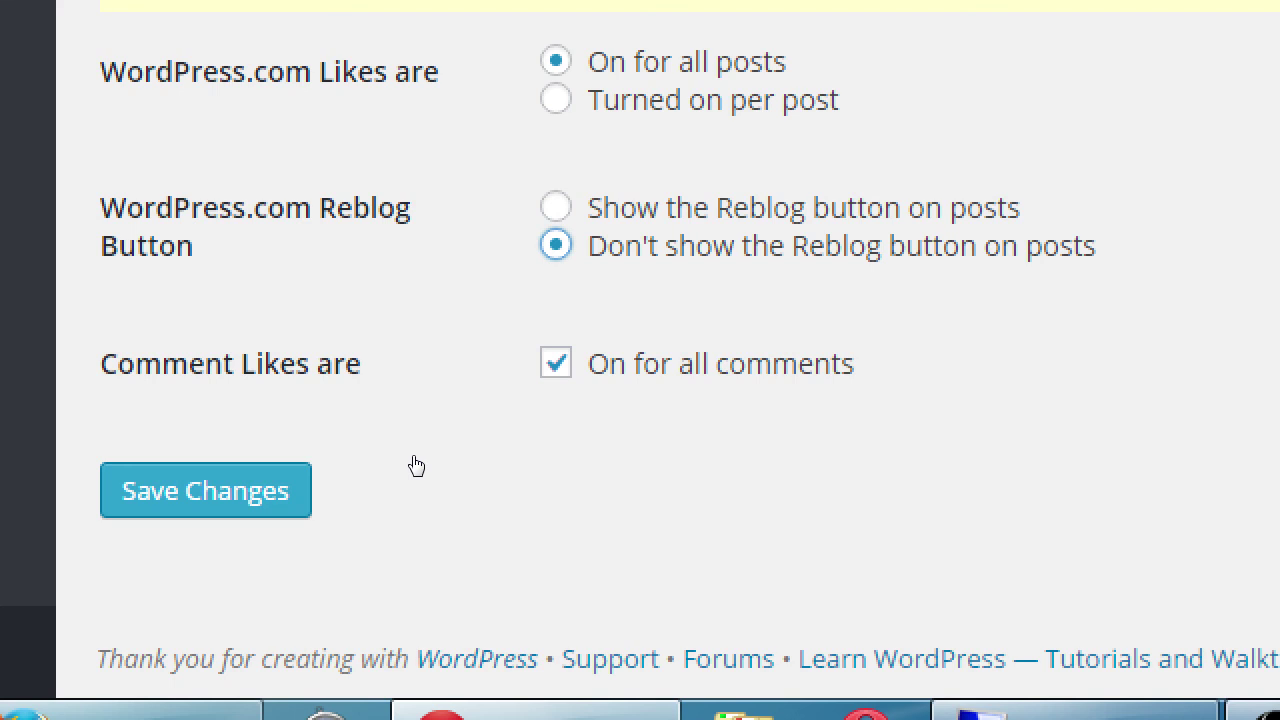
key(Up)
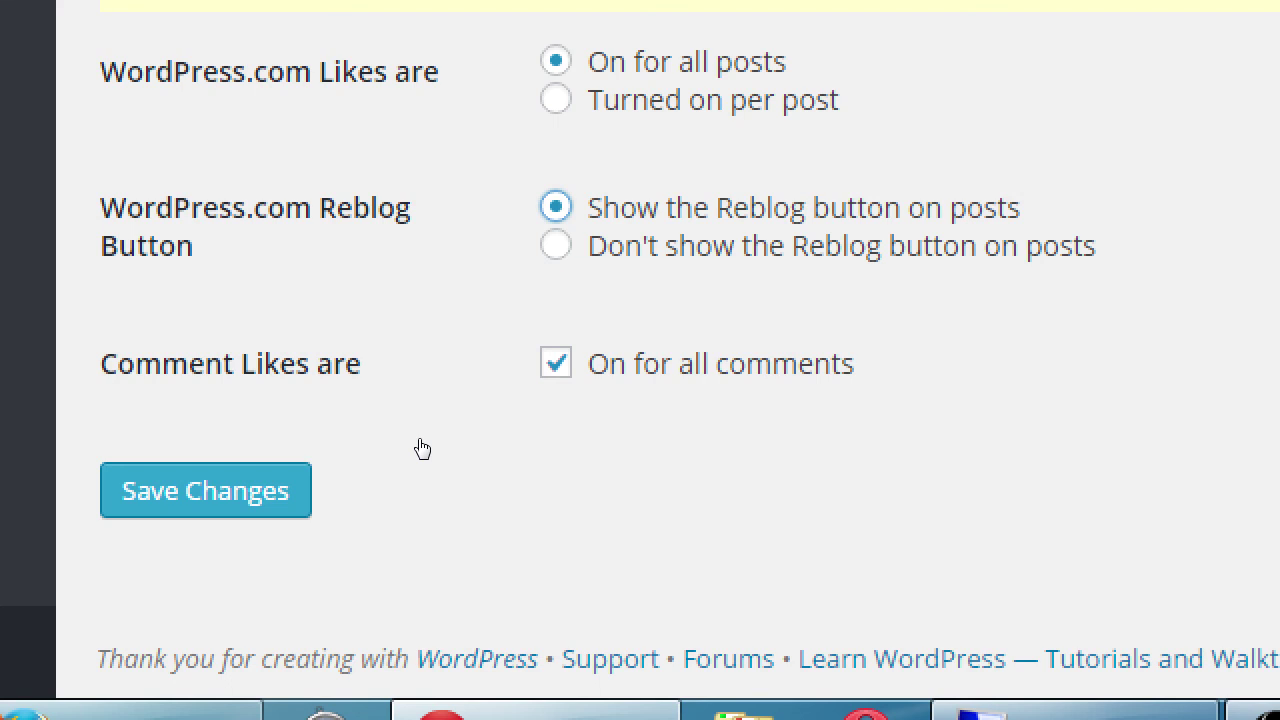
- Save the sharing settings with Save Changes
key(super+minus)
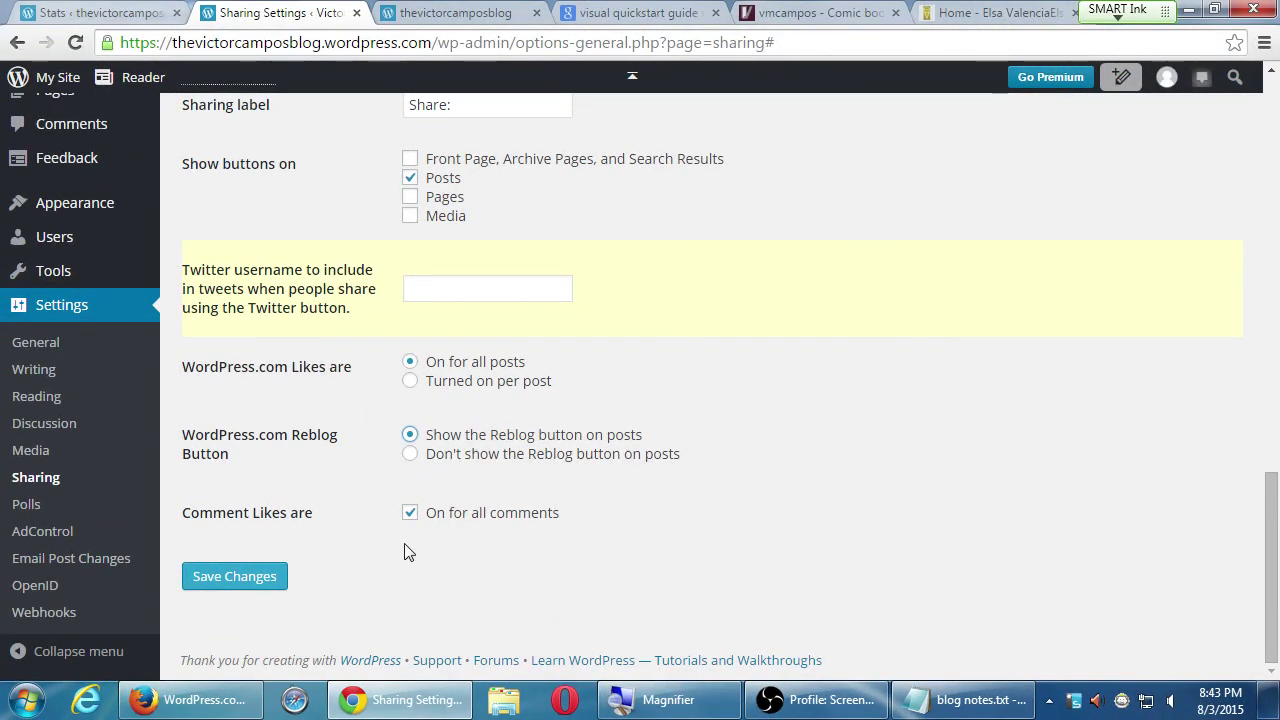
click(241, 574)
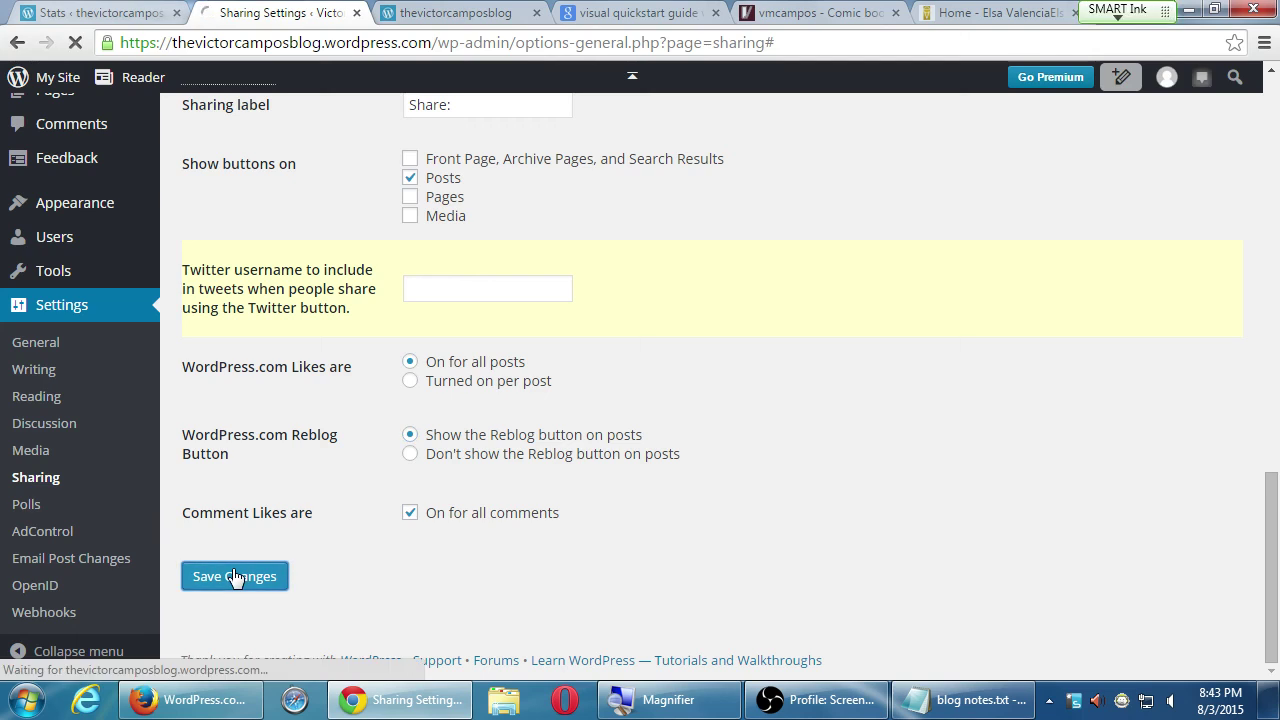